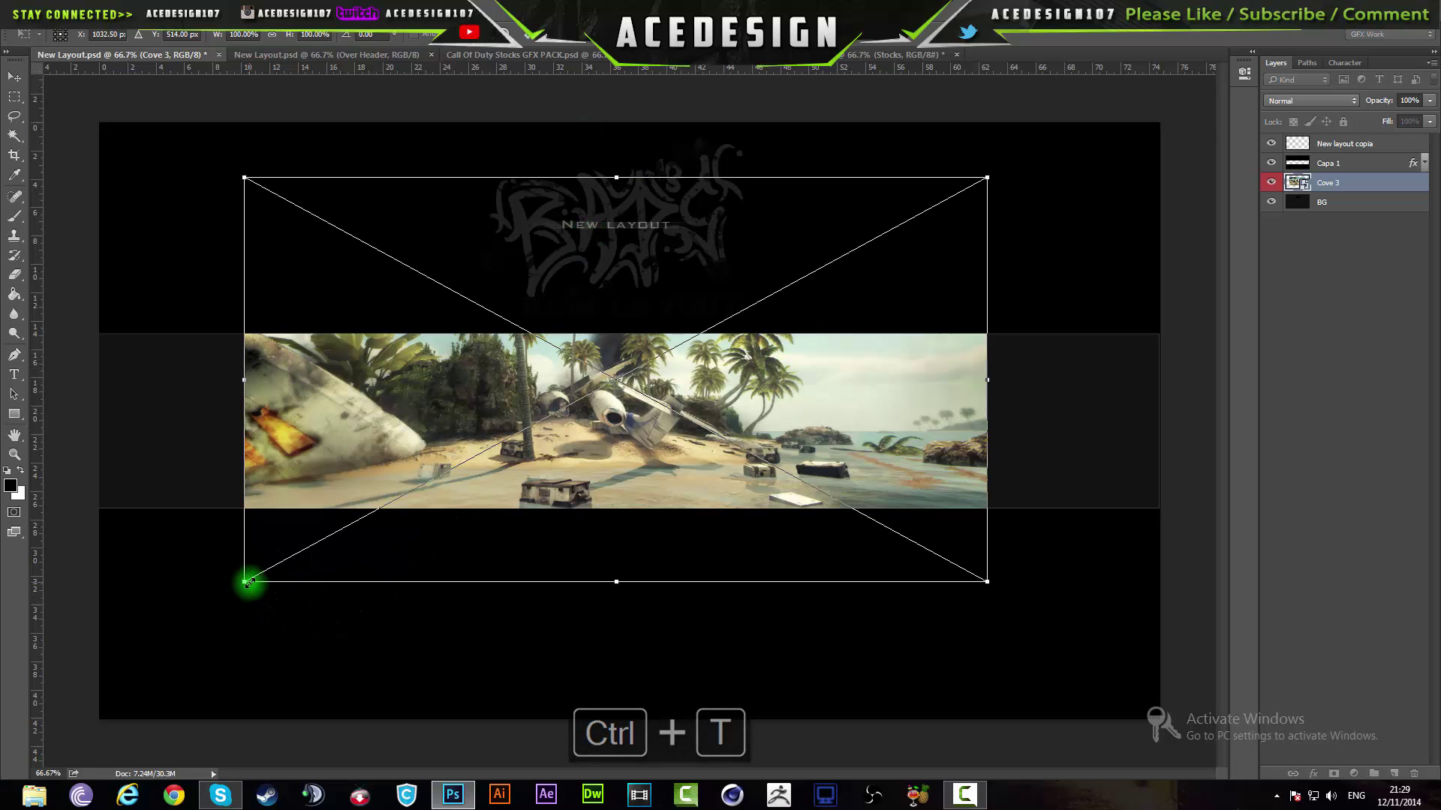
# Scale the Cove 3 beach image to about 121% and position it flush with the banner's left edge.
pyautogui.moveTo(249, 589)
pyautogui.mouseDown()
pyautogui.moveTo(102, 683)
pyautogui.moveTo(236, 606)
pyautogui.mouseUp()
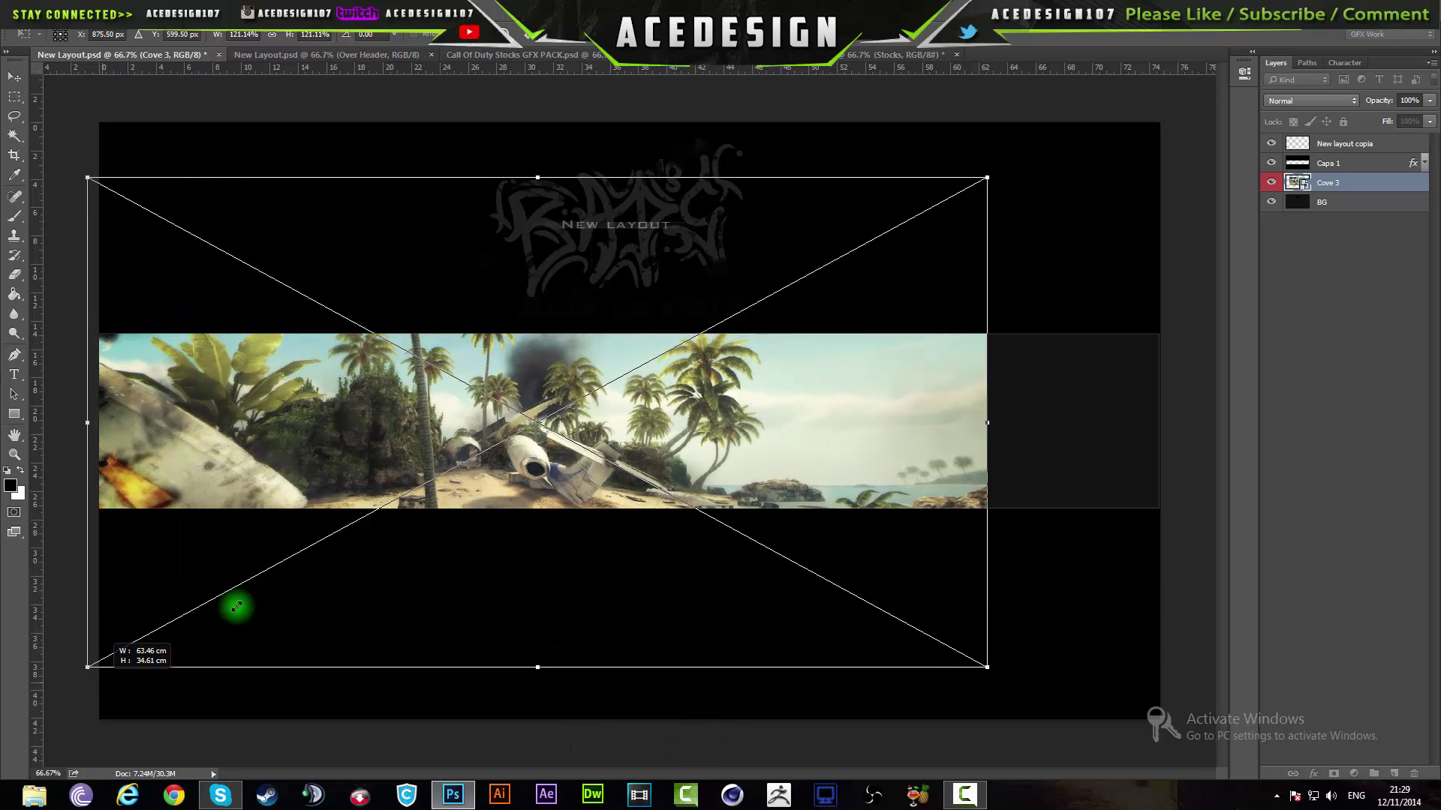
pyautogui.moveTo(316, 543)
pyautogui.mouseDown()
pyautogui.moveTo(316, 501)
pyautogui.moveTo(326, 516)
pyautogui.mouseUp()
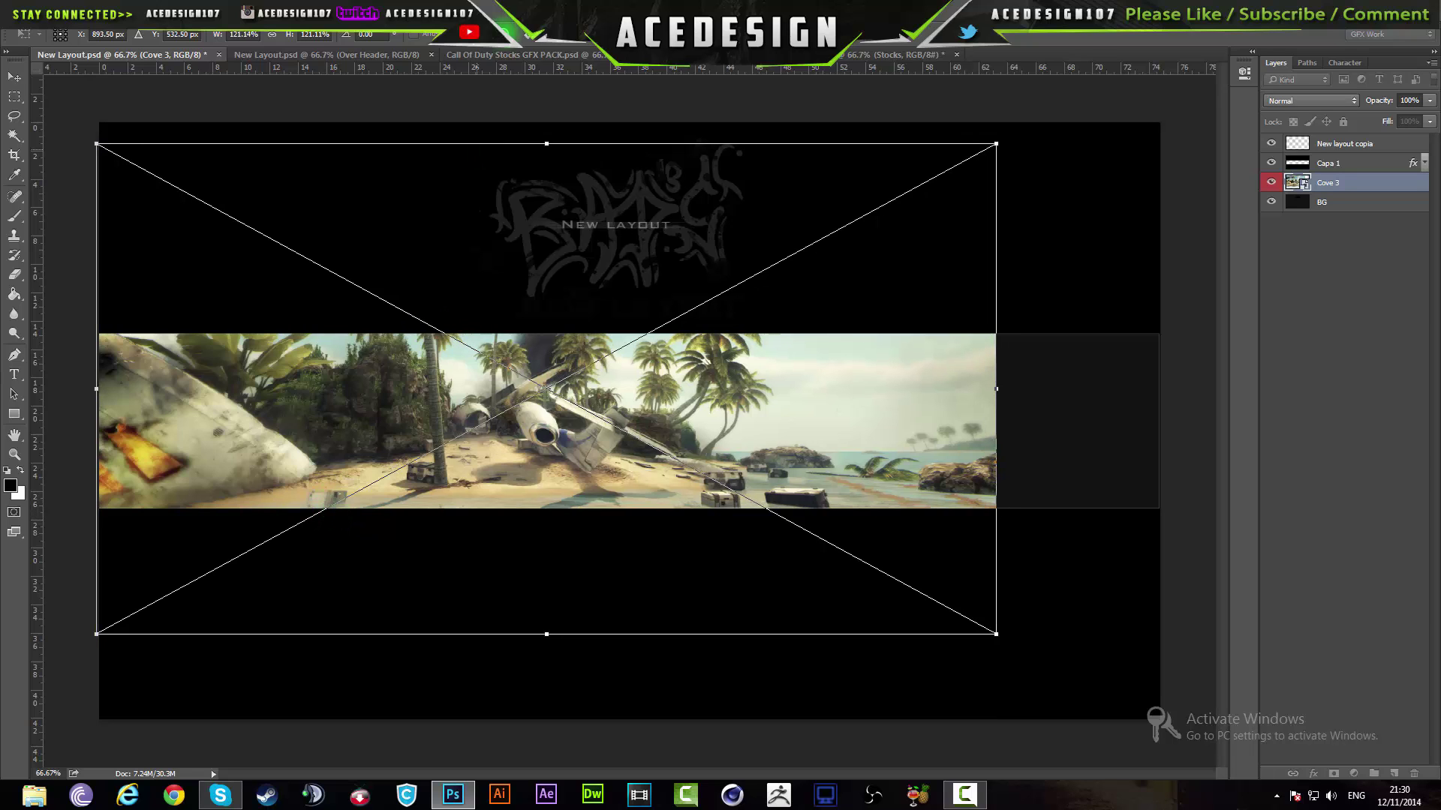
pyautogui.click(528, 37)
# Copy a rectangular strip from the right edge of the Cove 3 image and paste it as a new layer.
pyautogui.scroll(2, 933, 434)
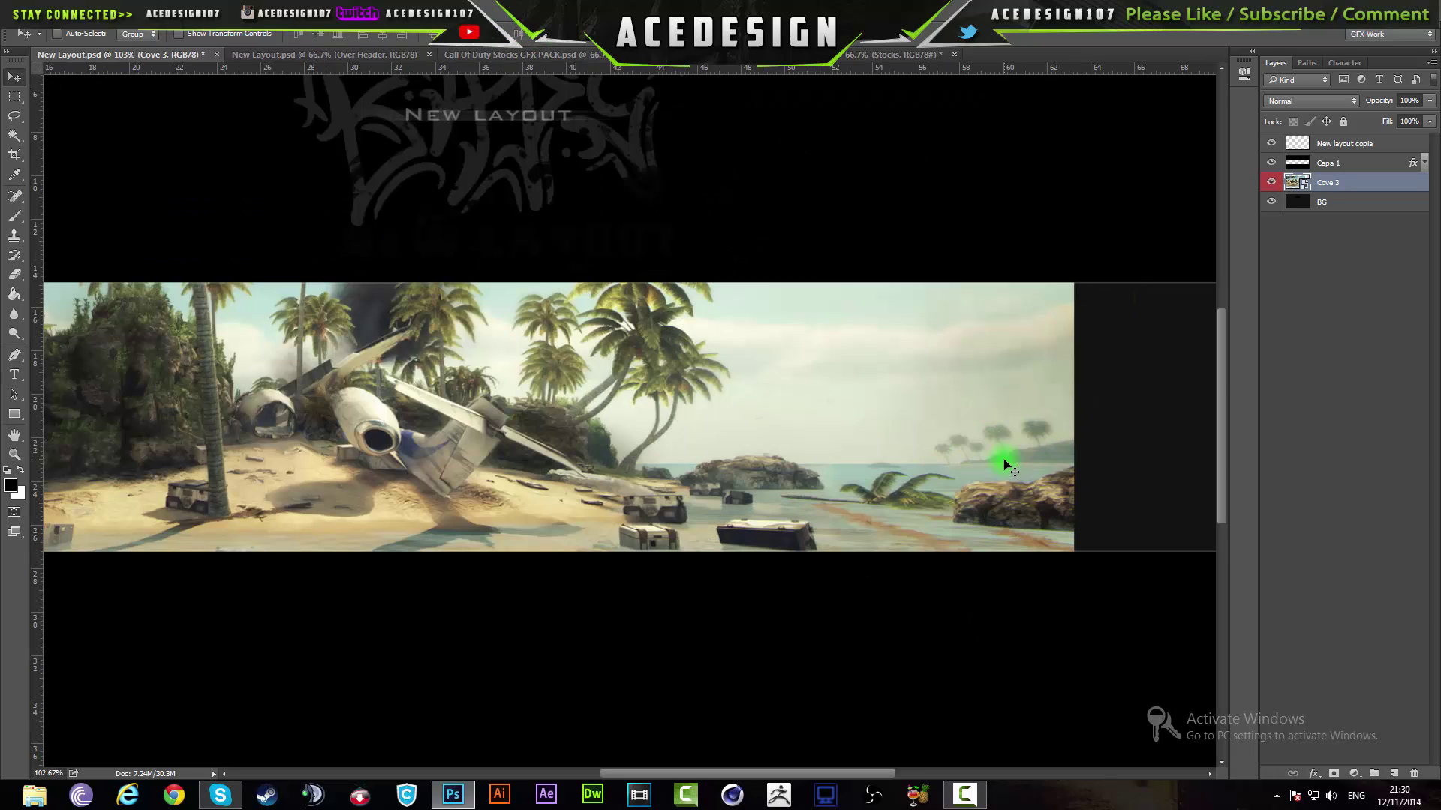
pyautogui.scroll(-3, 1048, 517)
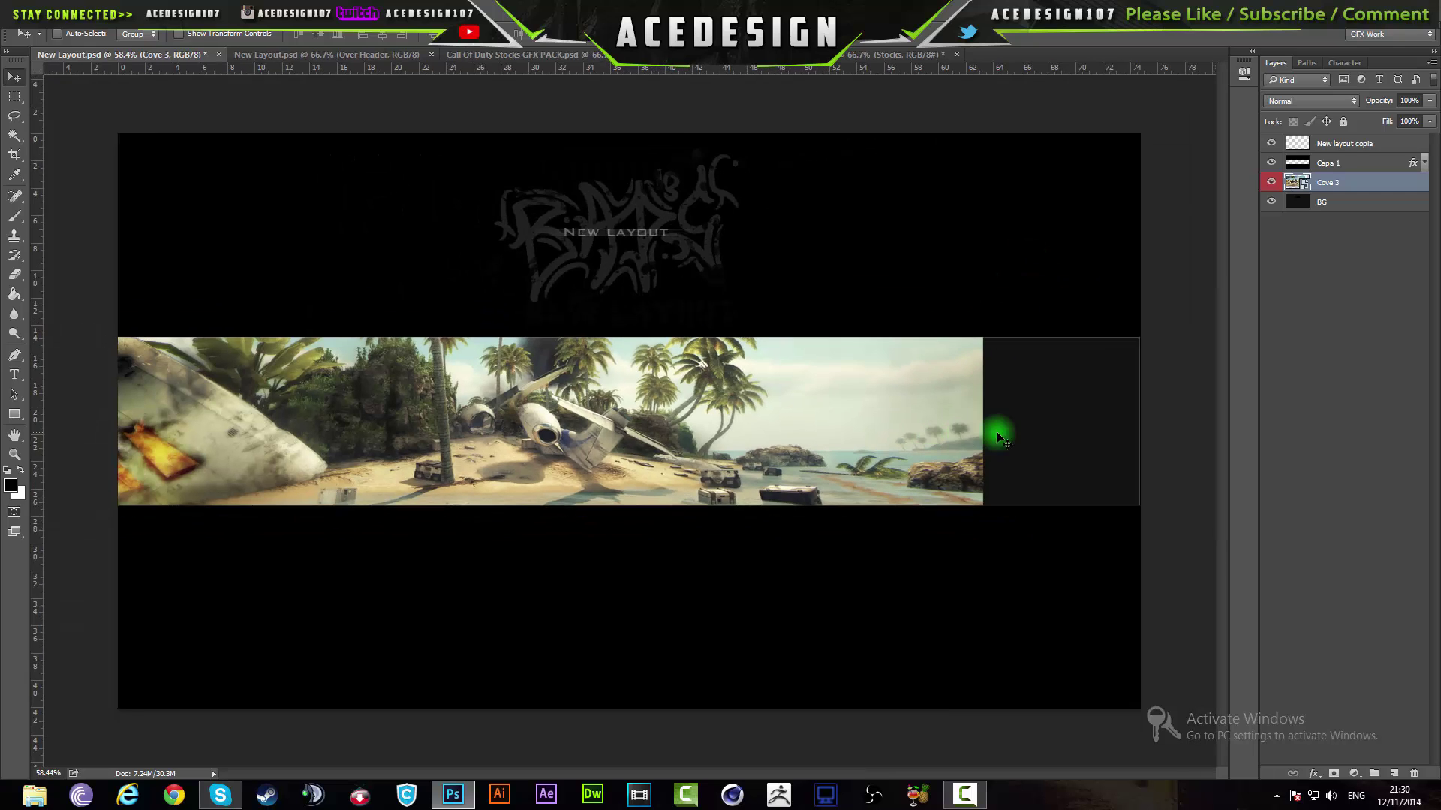
pyautogui.scroll(1, 991, 428)
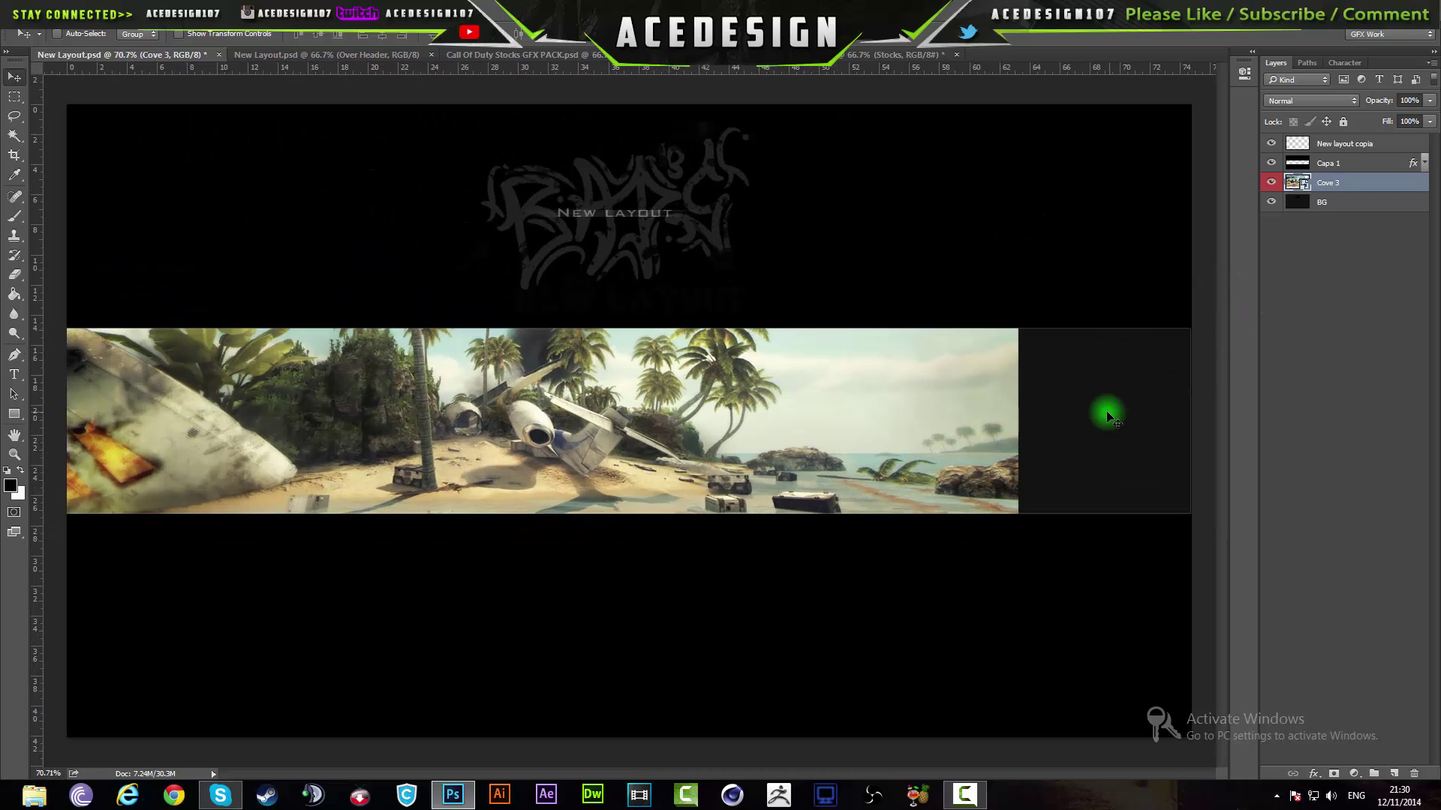
pyautogui.press('m')
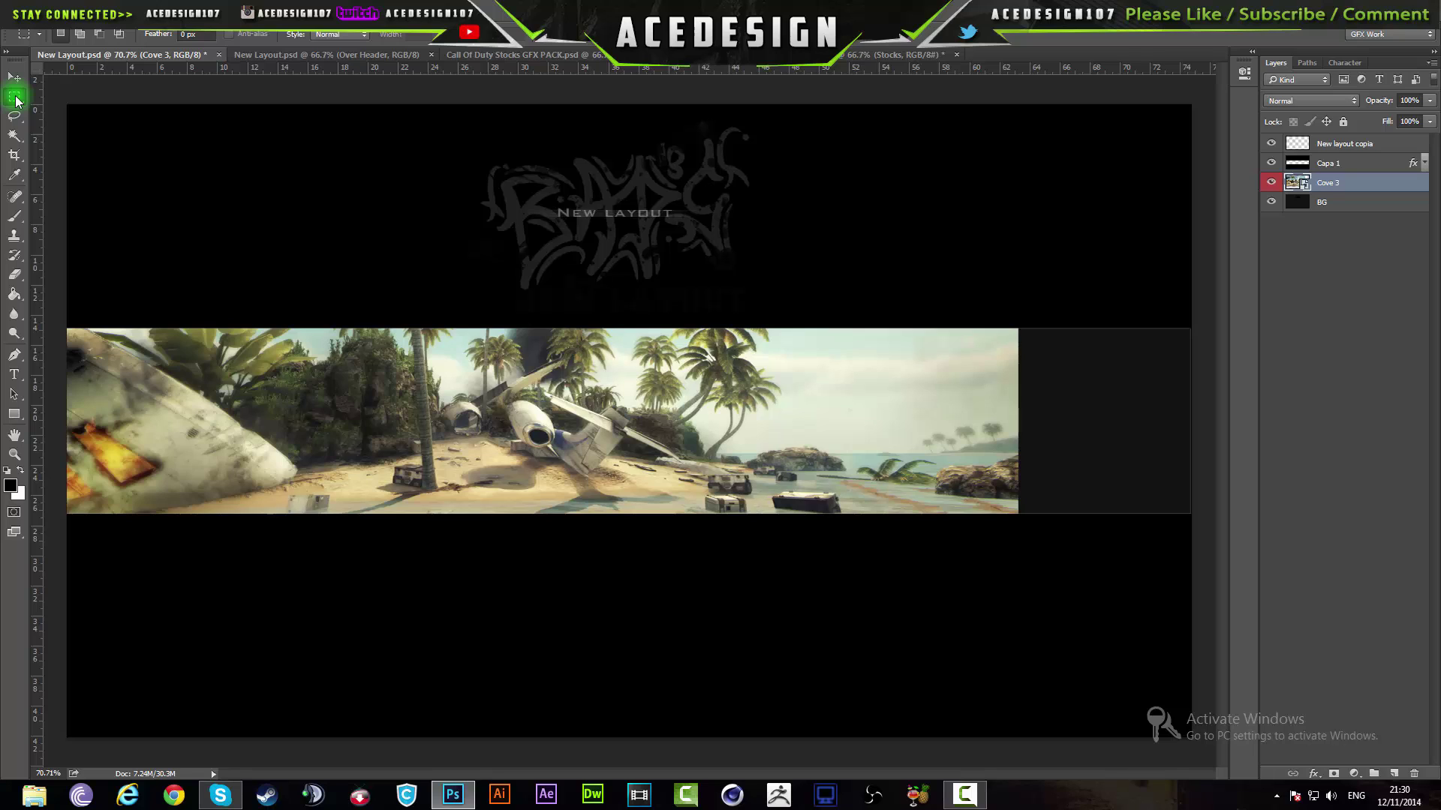
pyautogui.moveTo(1112, 589); pyautogui.dragTo(977, 284)
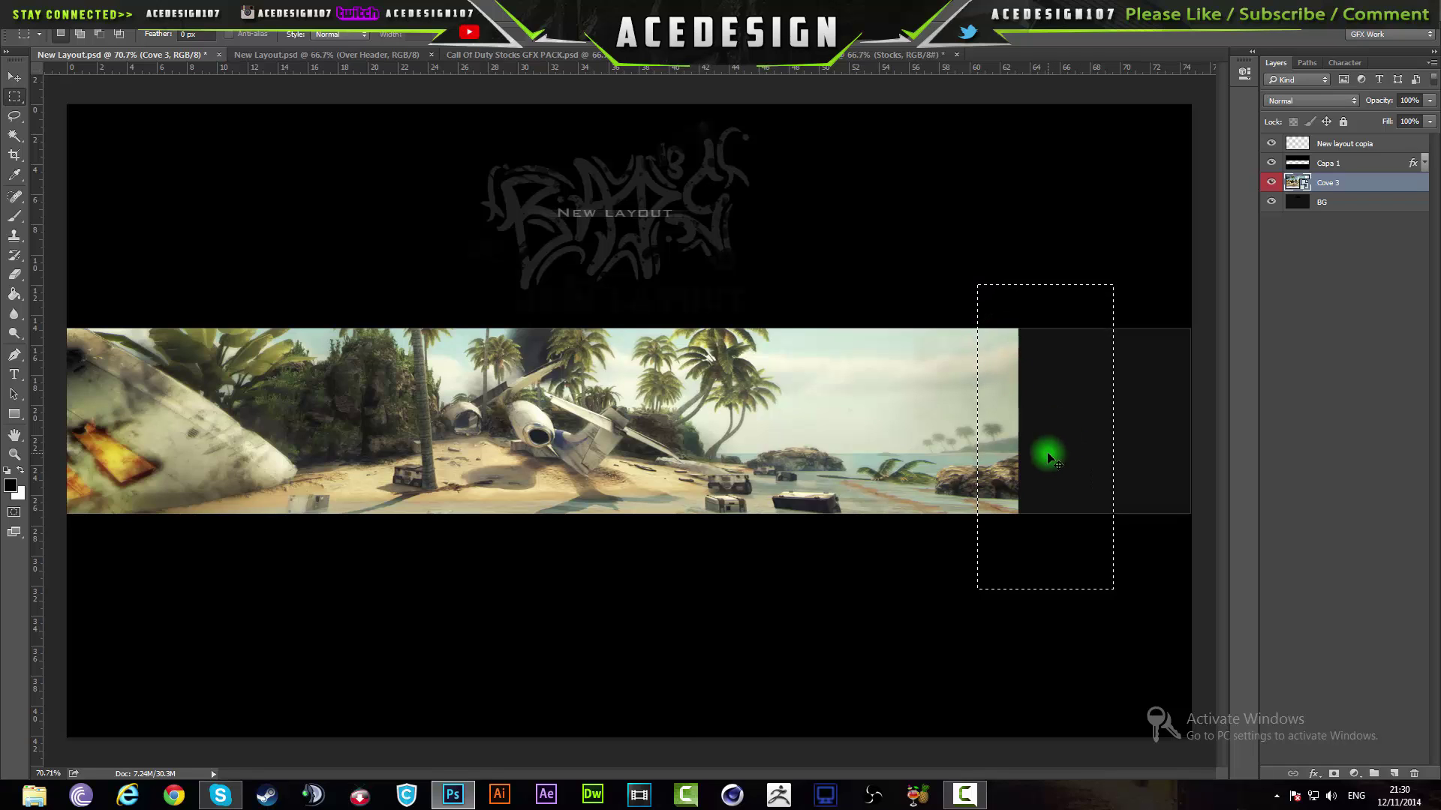
pyautogui.hotkey('ctrl', 'c')
pyautogui.hotkey('ctrl', 'v')
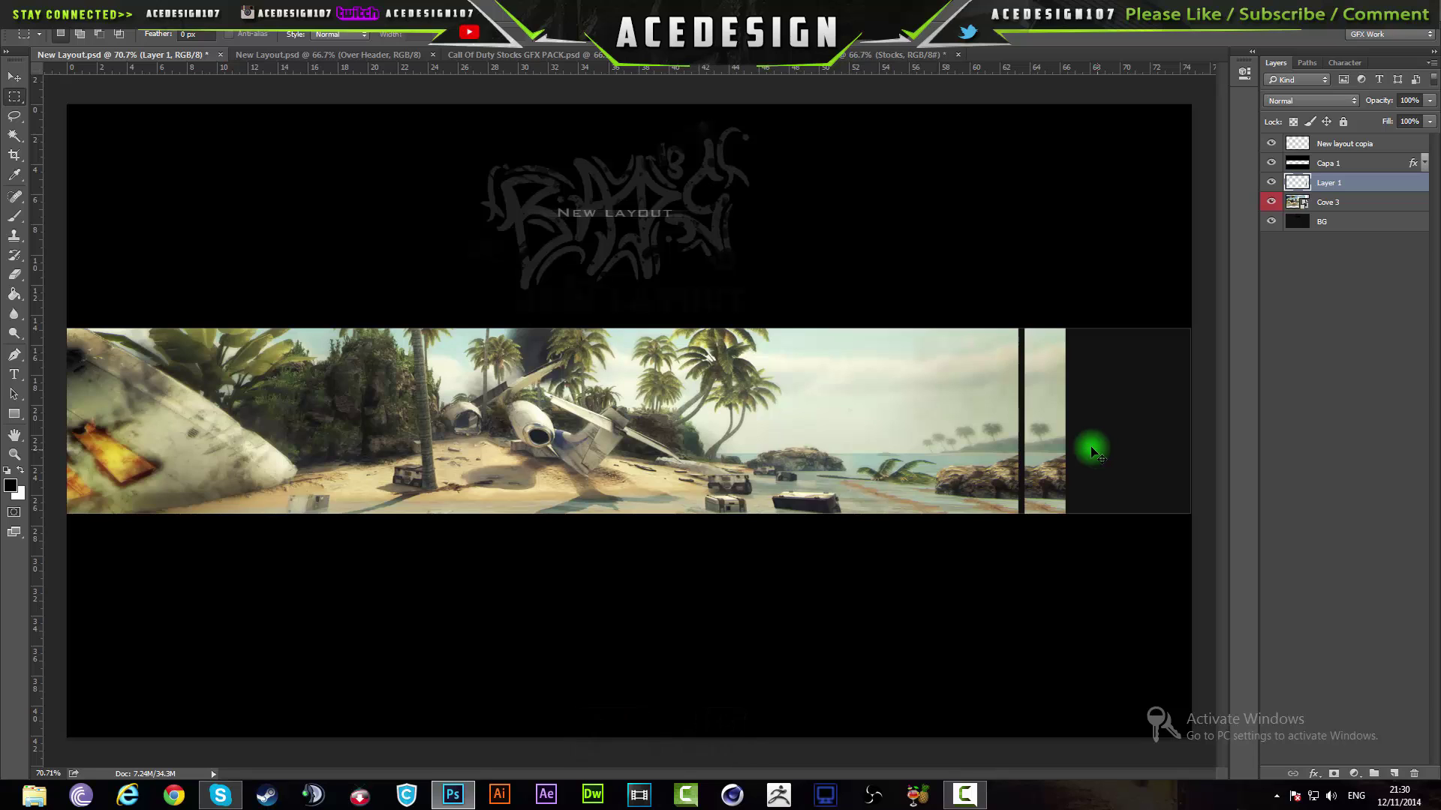
# Place the pasted strip against the beach image's right edge and flip it horizontally so the rocks mirror.
pyautogui.hotkey('ctrl', 't')
pyautogui.moveTo(1049, 471)
pyautogui.mouseDown()
pyautogui.moveTo(1068, 440)
pyautogui.moveTo(1016, 428)
pyautogui.moveTo(980, 447)
pyautogui.moveTo(999, 481)
pyautogui.moveTo(1080, 465)
pyautogui.moveTo(1046, 471)
pyautogui.mouseUp()
pyautogui.rightClick(1047, 471)
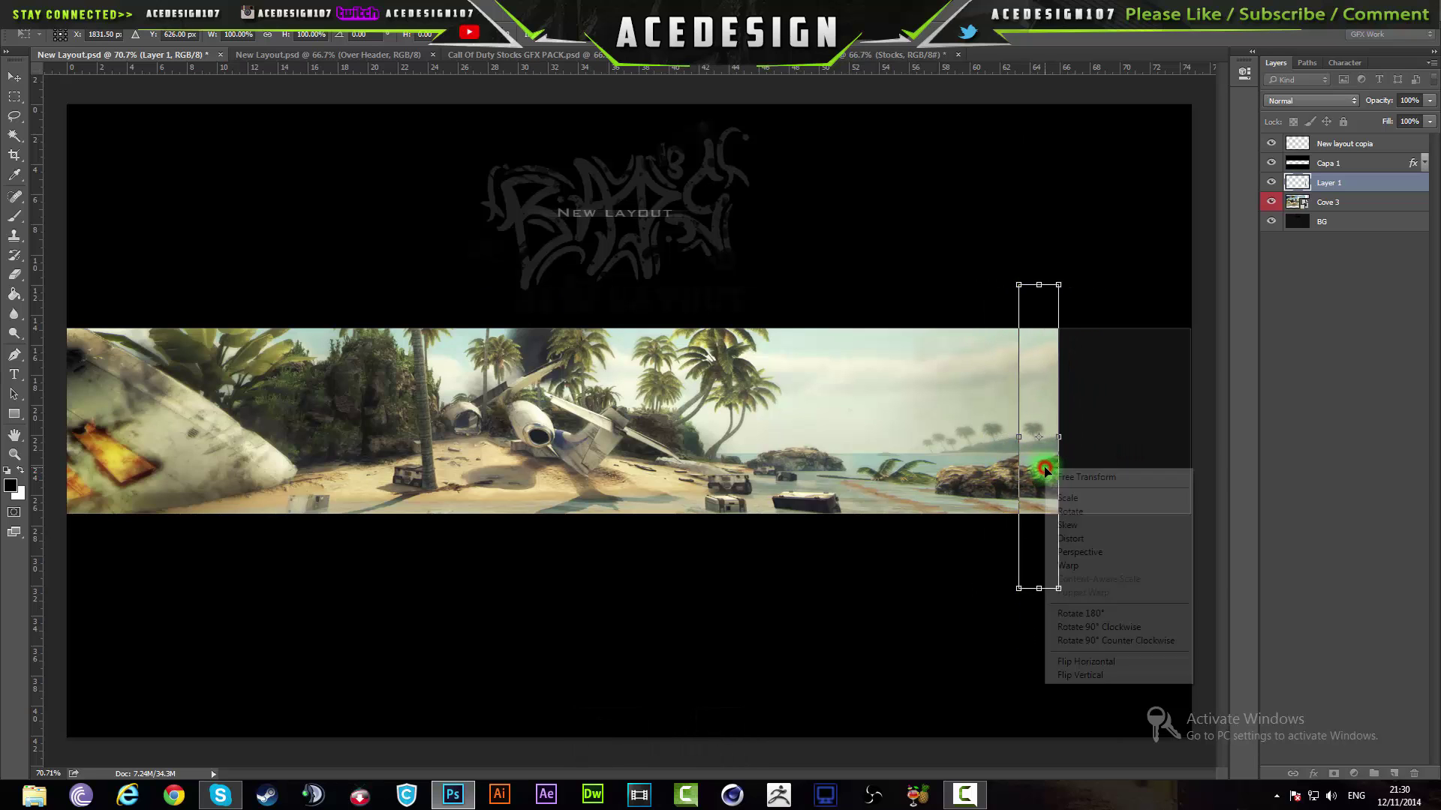
pyautogui.click(1079, 661)
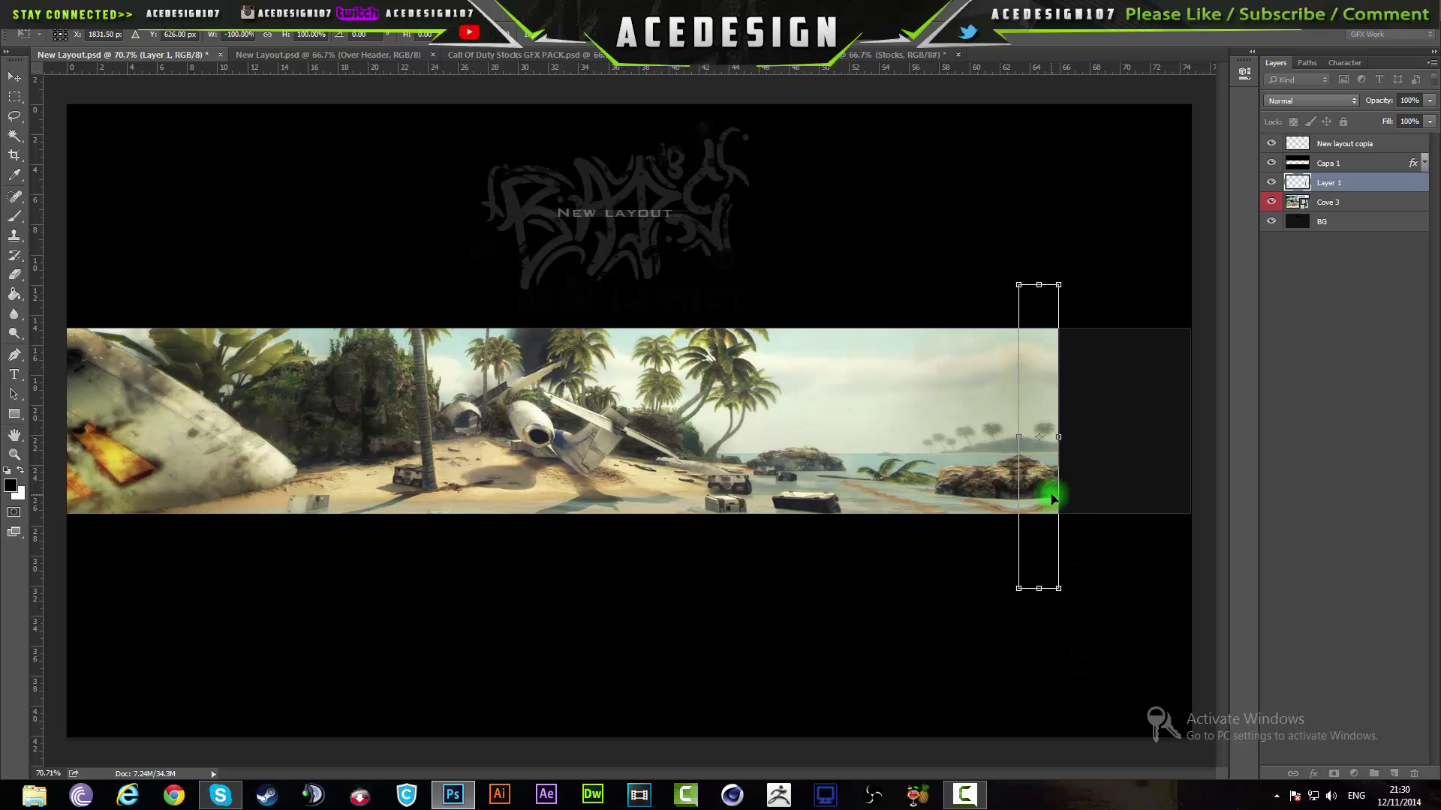
pyautogui.moveTo(1055, 494); pyautogui.dragTo(1056, 494)
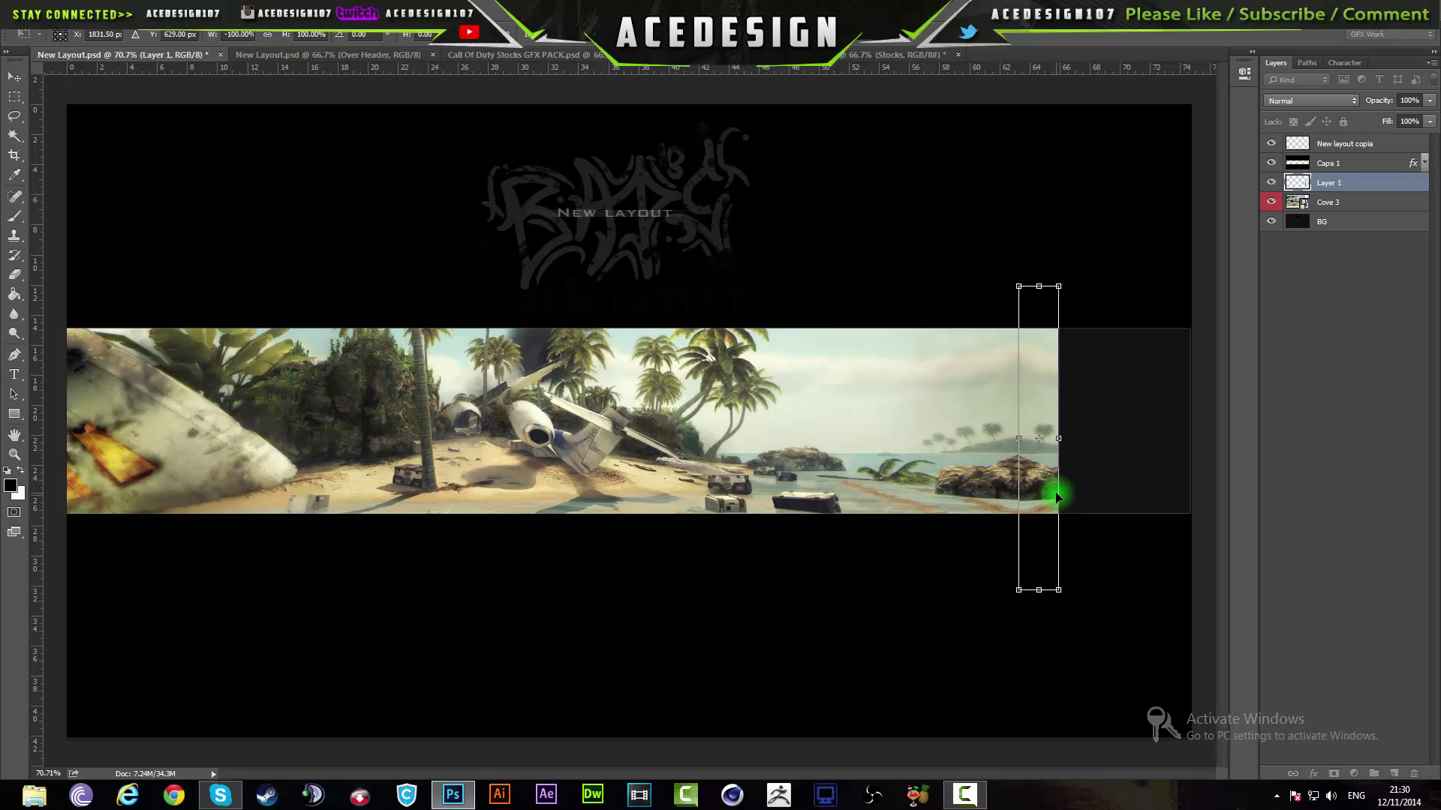
pyautogui.hotkey('ctrl', 'shift', 'Return')
# Nudge the mirrored strip slightly to close the visible seam with the beach image.
pyautogui.scroll(-3, 798, 508)
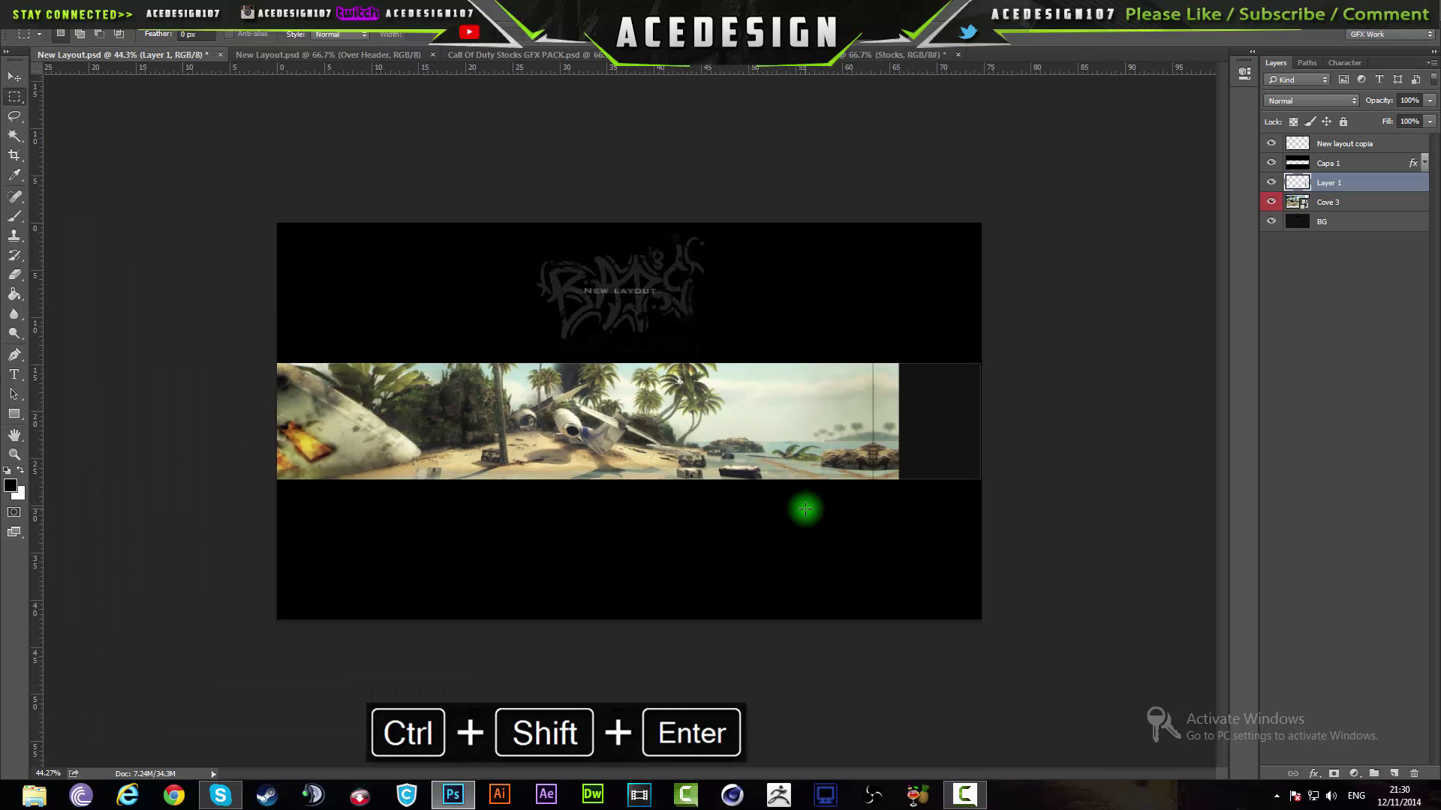
pyautogui.press('m')
pyautogui.scroll(2, 805, 509)
pyautogui.hotkey('ctrl', 't')
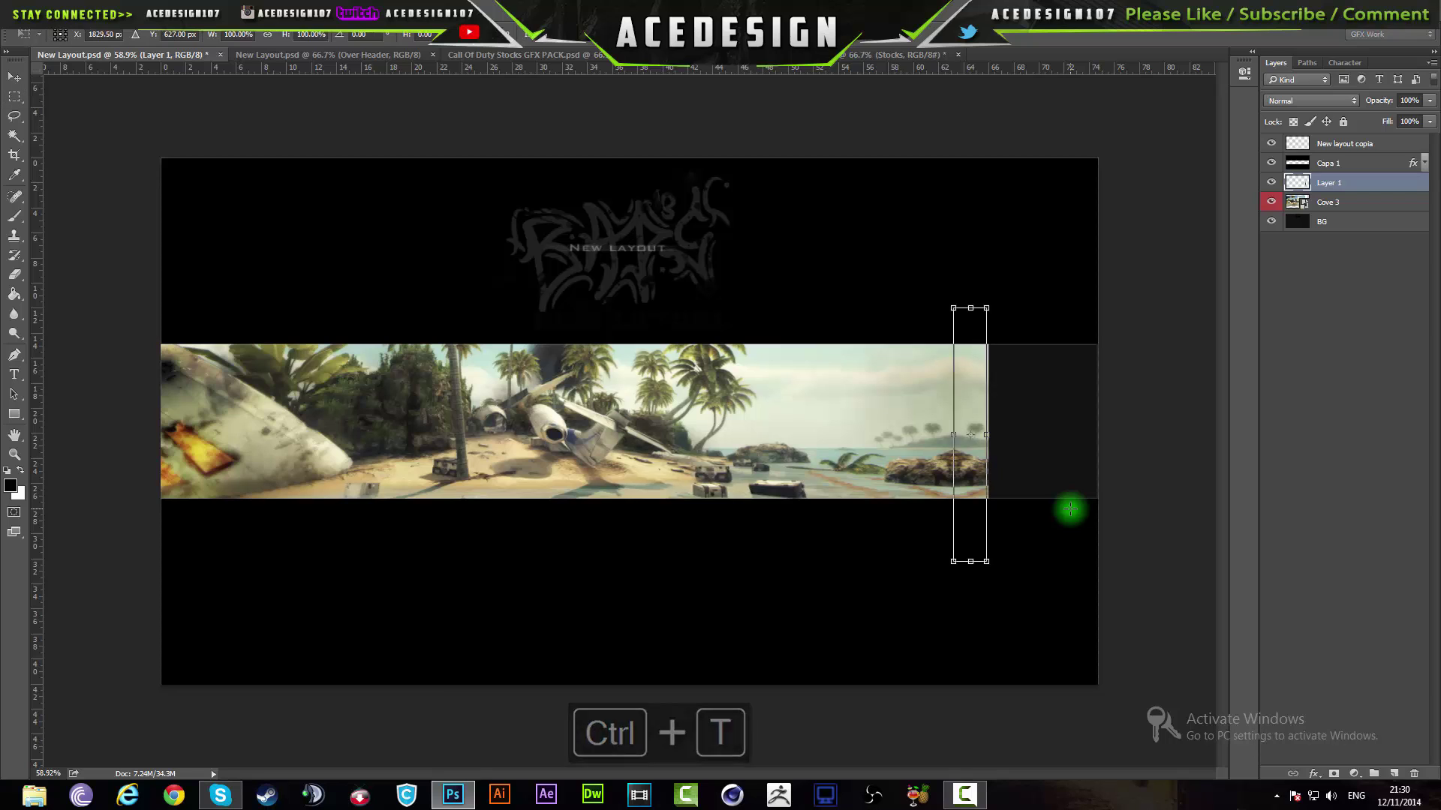
pyautogui.hotkey('ctrl', 'shift', 'Return')
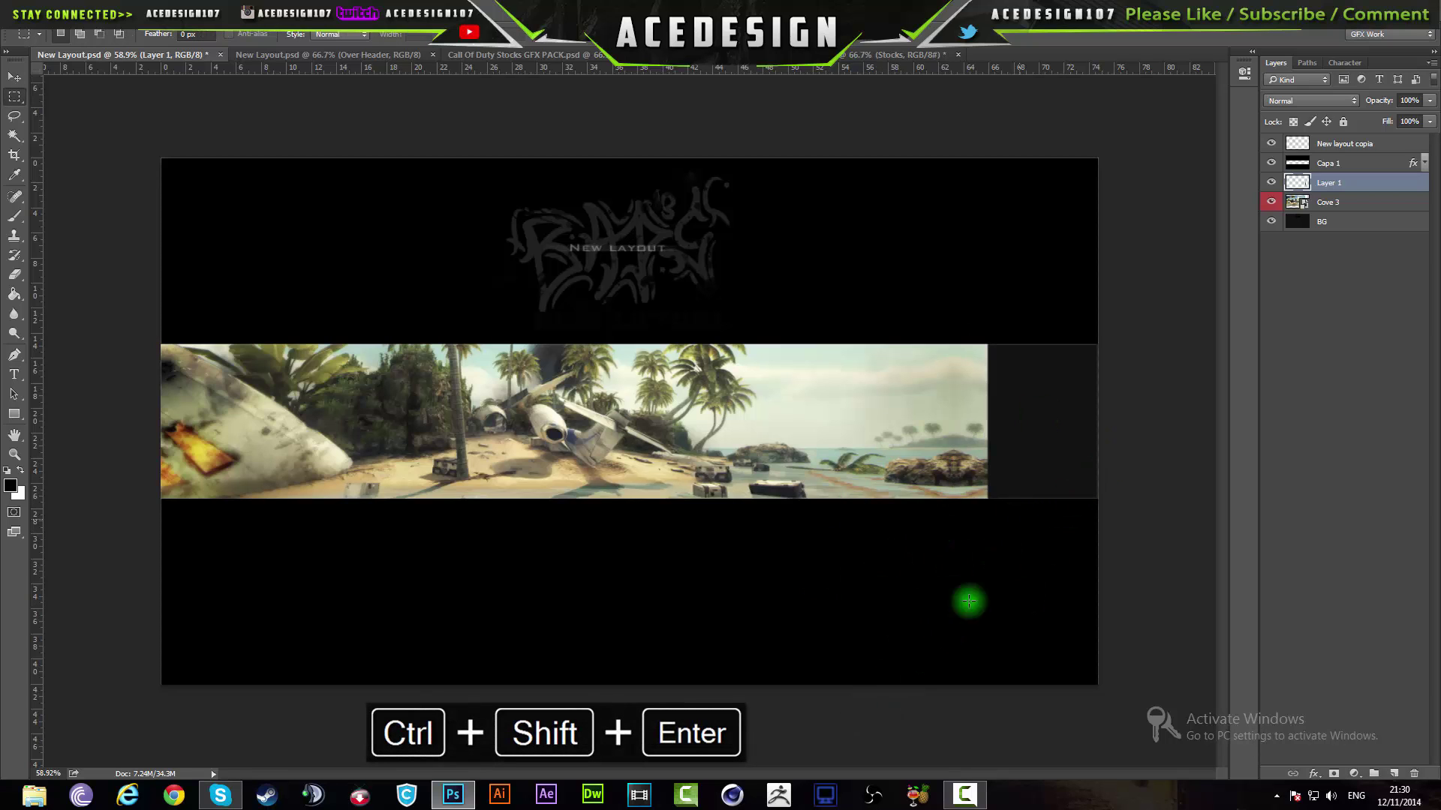
pyautogui.scroll(2, 1032, 533)
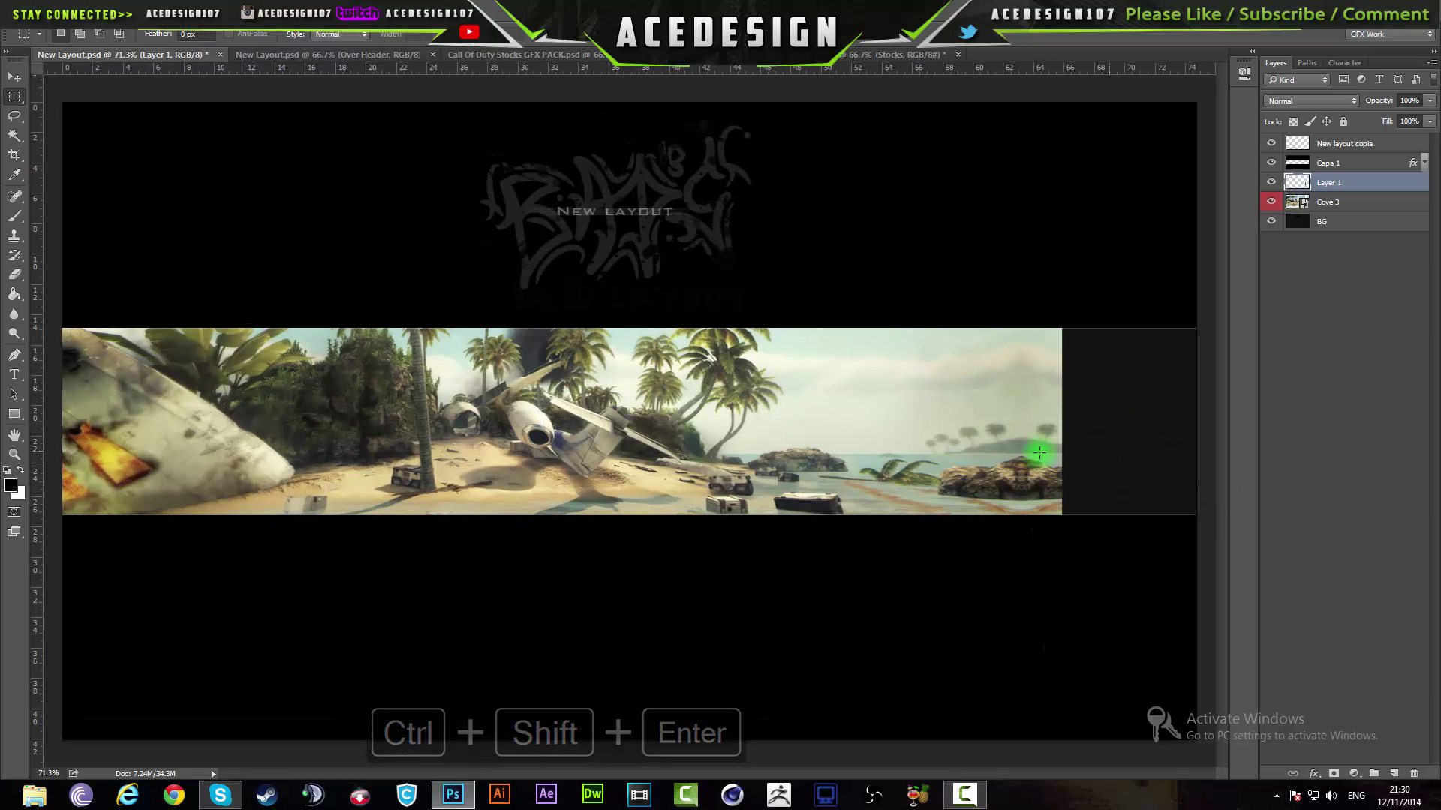
pyautogui.hotkey('ctrl', 't')
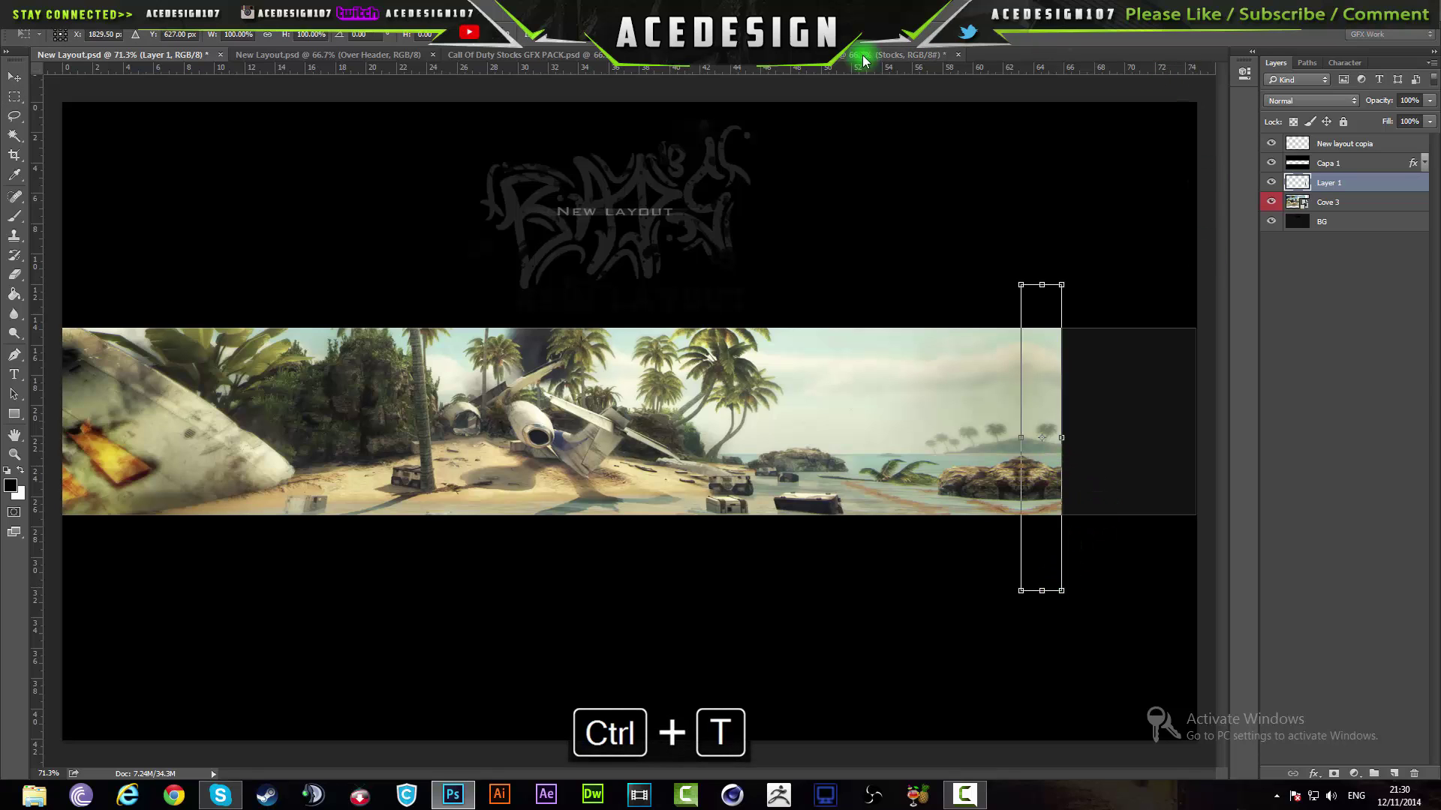
pyautogui.press('Return')
# Merge the mirrored strip layer with the Cove 3 layer.
pyautogui.hotkey('ctrl', 'e')
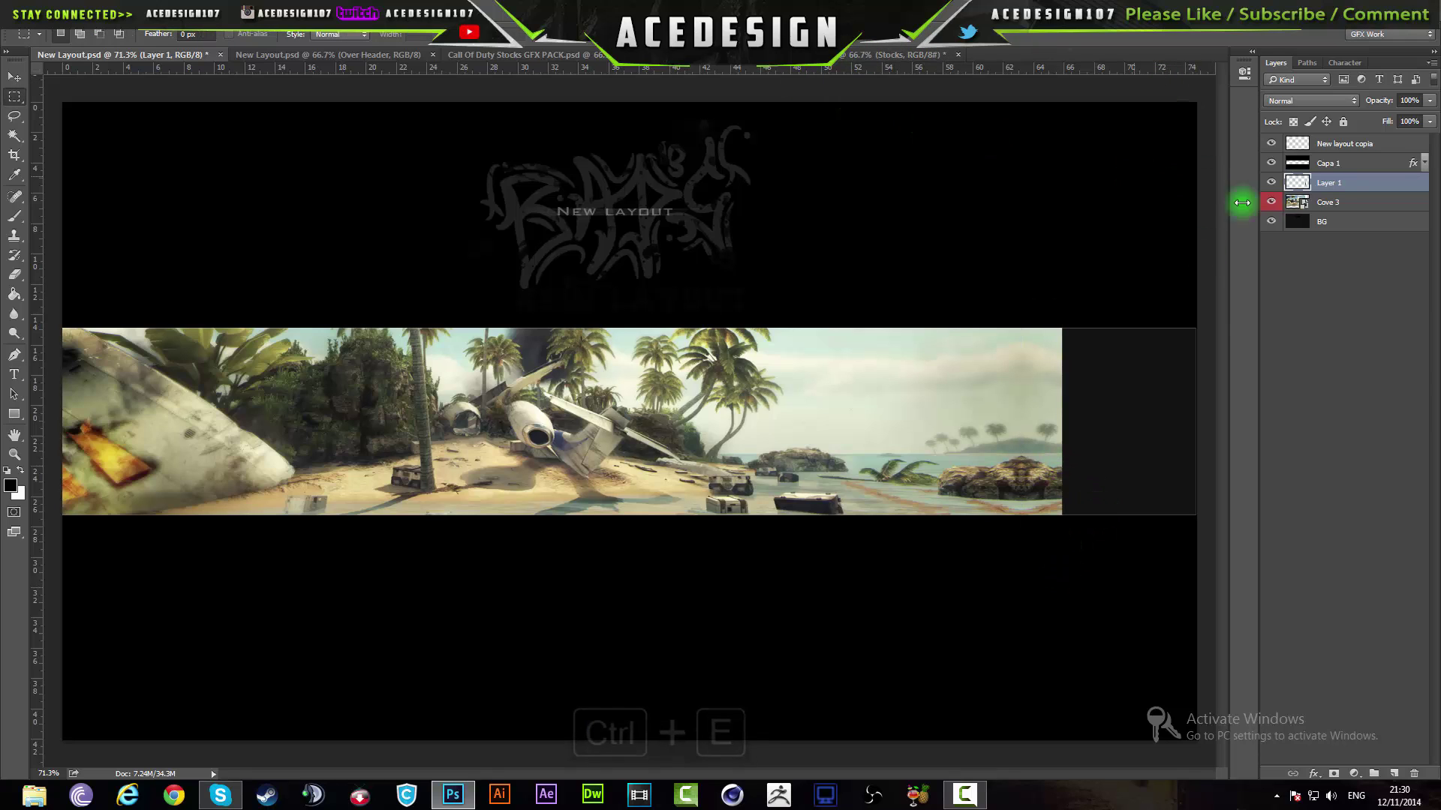
pyautogui.keyDown('ctrl'); pyautogui.click(1369, 202); pyautogui.keyUp('ctrl')
pyautogui.hotkey('ctrl', 'e')
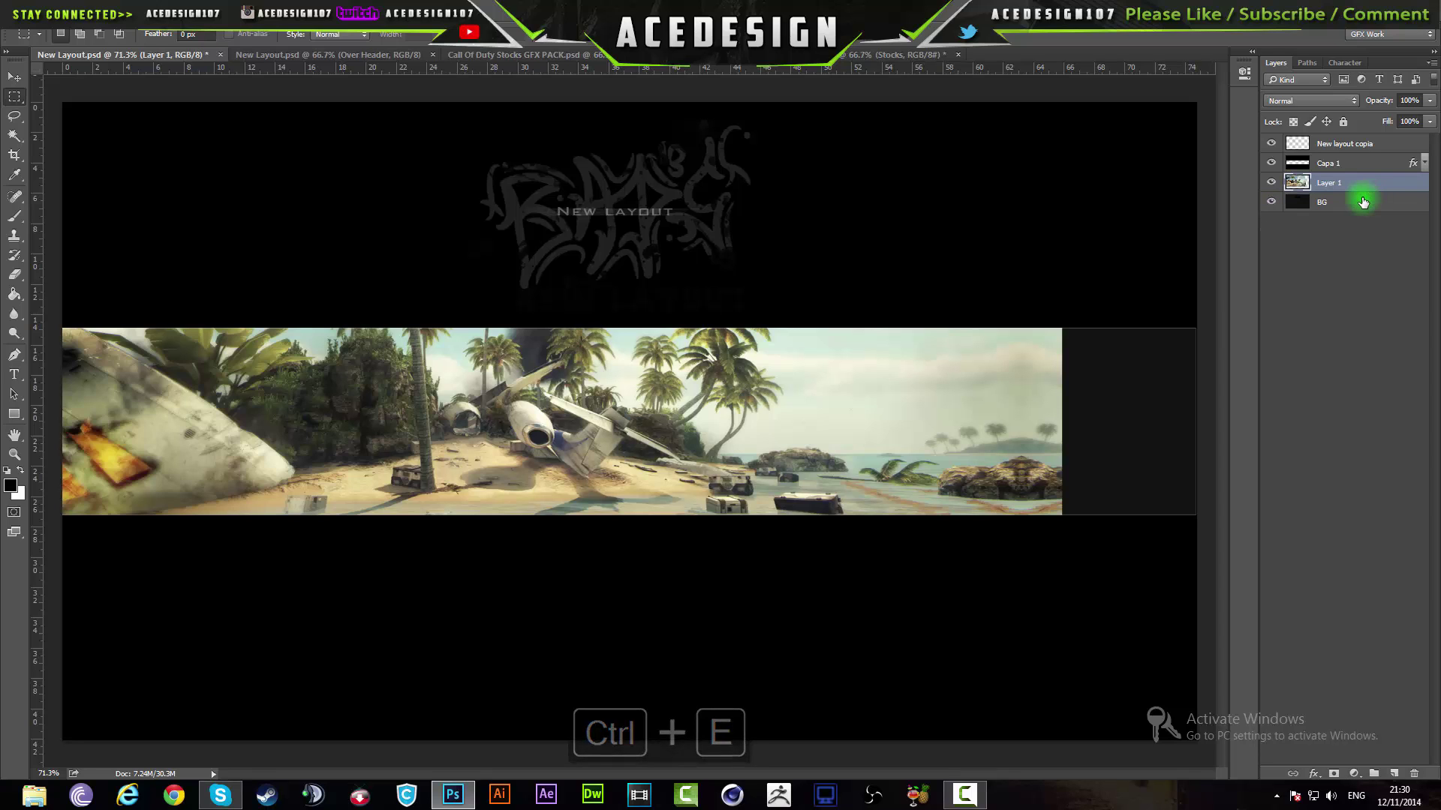
# Scale the merged beach layer to about 113% so it fills the banner's full width, and adjust its position slightly.
pyautogui.scroll(-2, 739, 392)
pyautogui.hotkey('ctrl', 't')
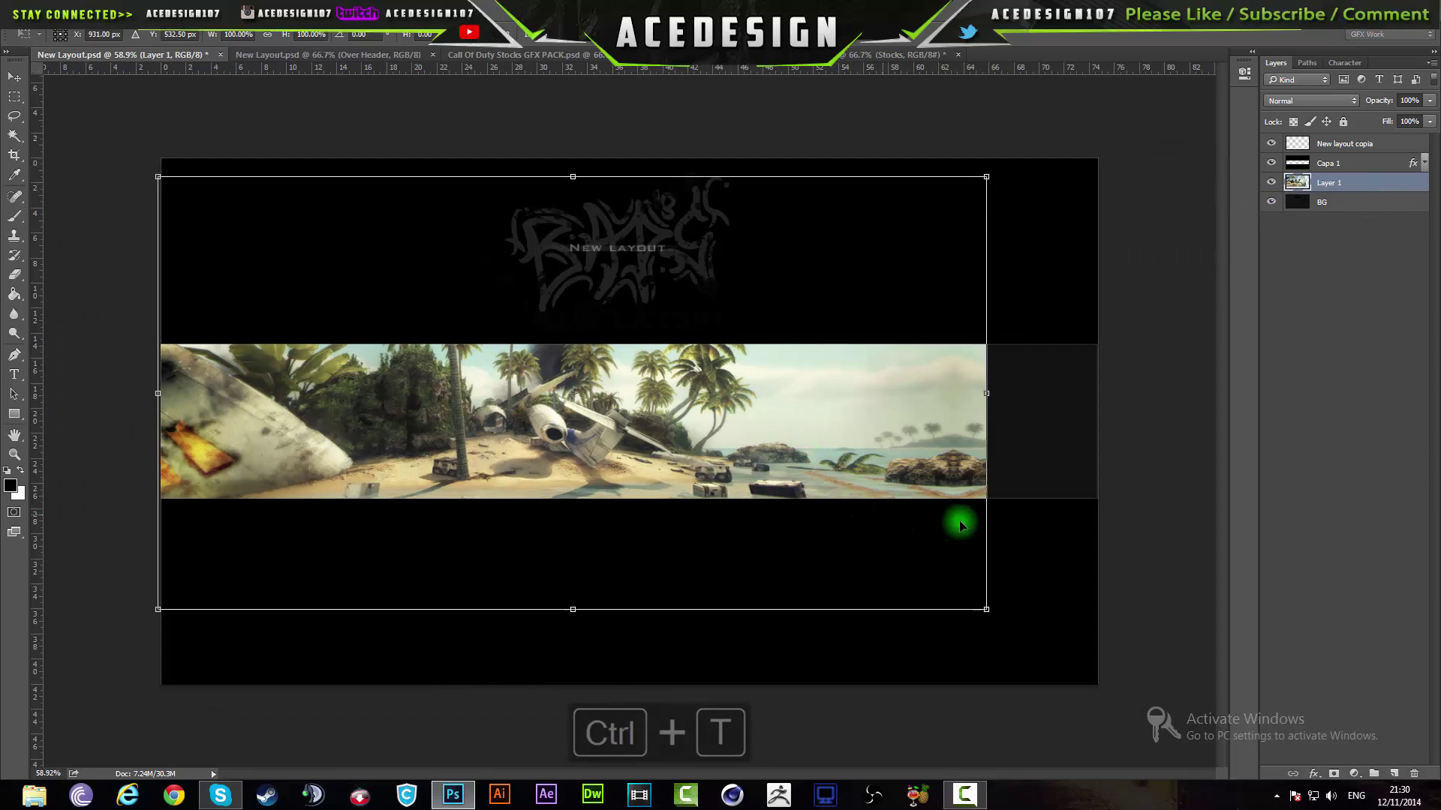
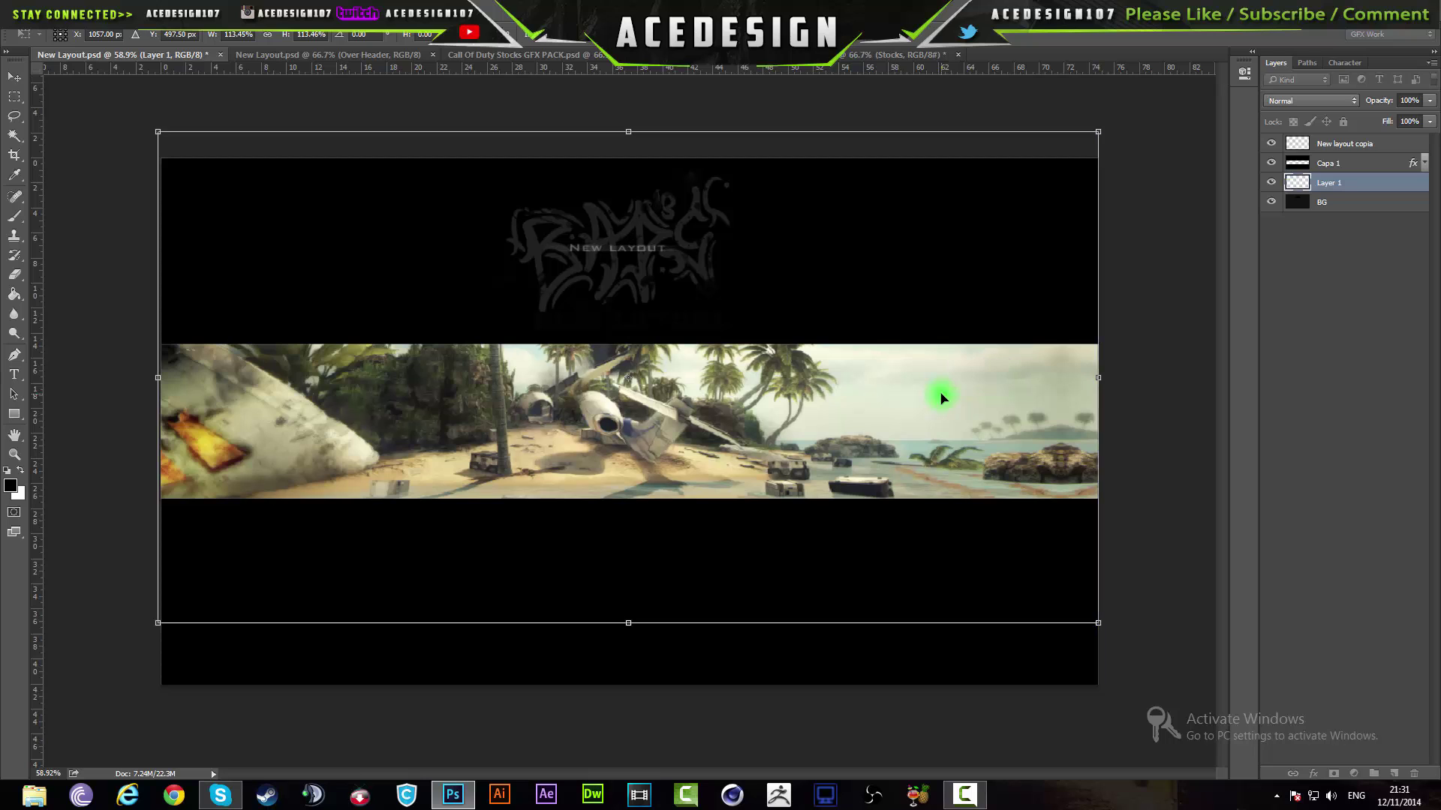
pyautogui.press('Return')
pyautogui.press('m')
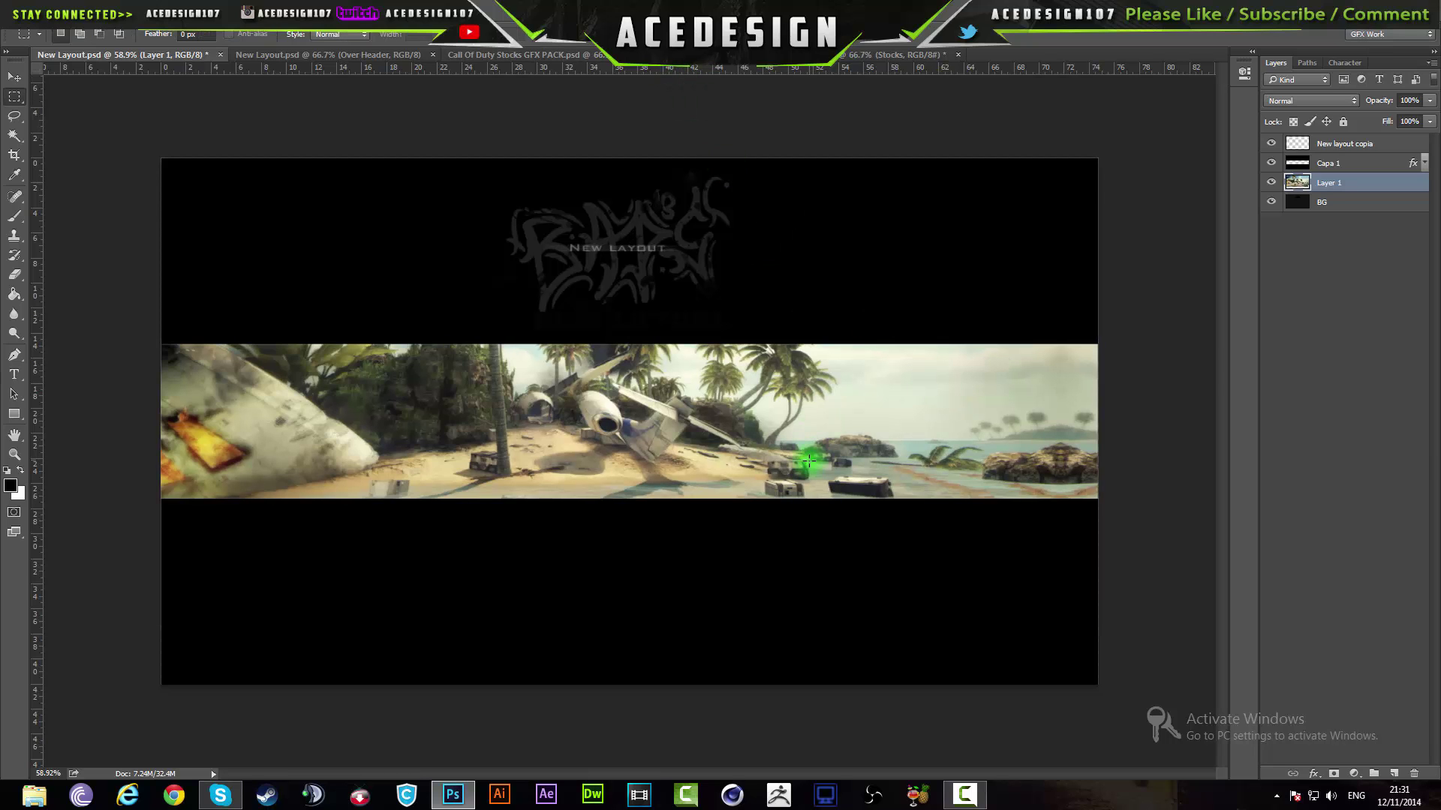
pyautogui.press('v')
pyautogui.moveTo(779, 419)
pyautogui.mouseDown()
pyautogui.moveTo(783, 484)
pyautogui.moveTo(777, 399)
pyautogui.moveTo(776, 480)
pyautogui.moveTo(781, 407)
pyautogui.moveTo(777, 420)
pyautogui.mouseUp()
# Examine the background and layout of the finished banner in the other New Layout document, and return to the beach banner.
pyautogui.click(284, 55)
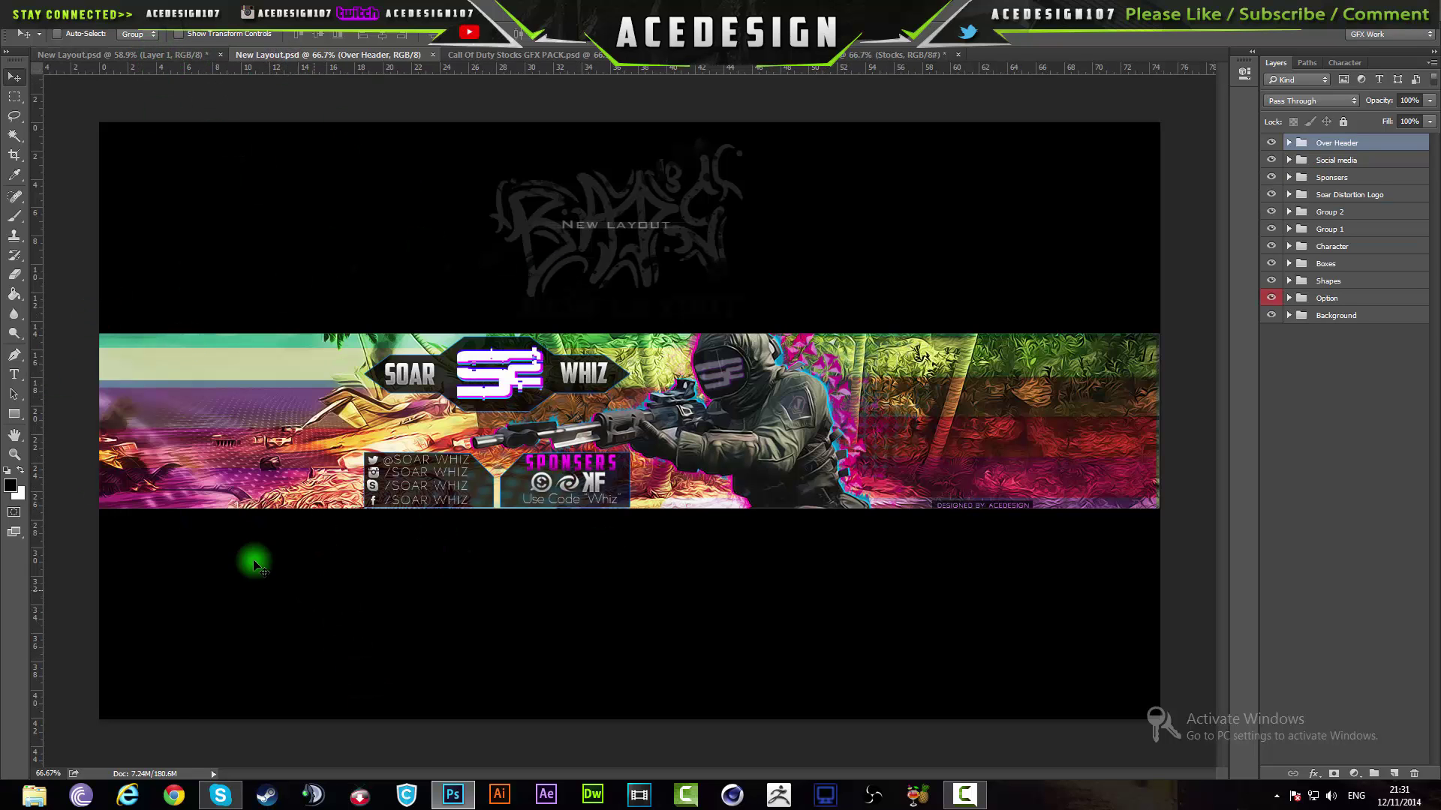
pyautogui.scroll(5, 149, 490)
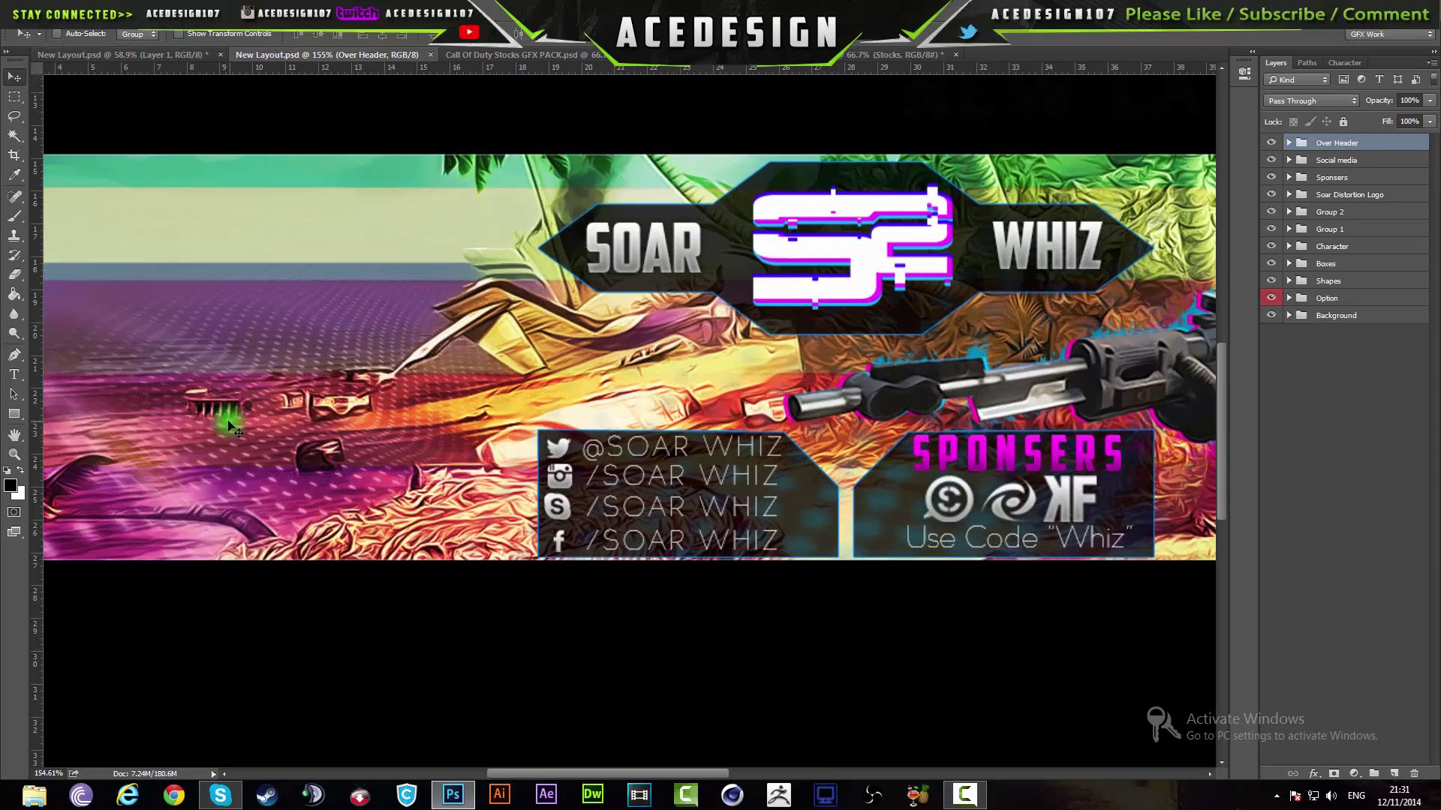
pyautogui.scroll(-5, 231, 424)
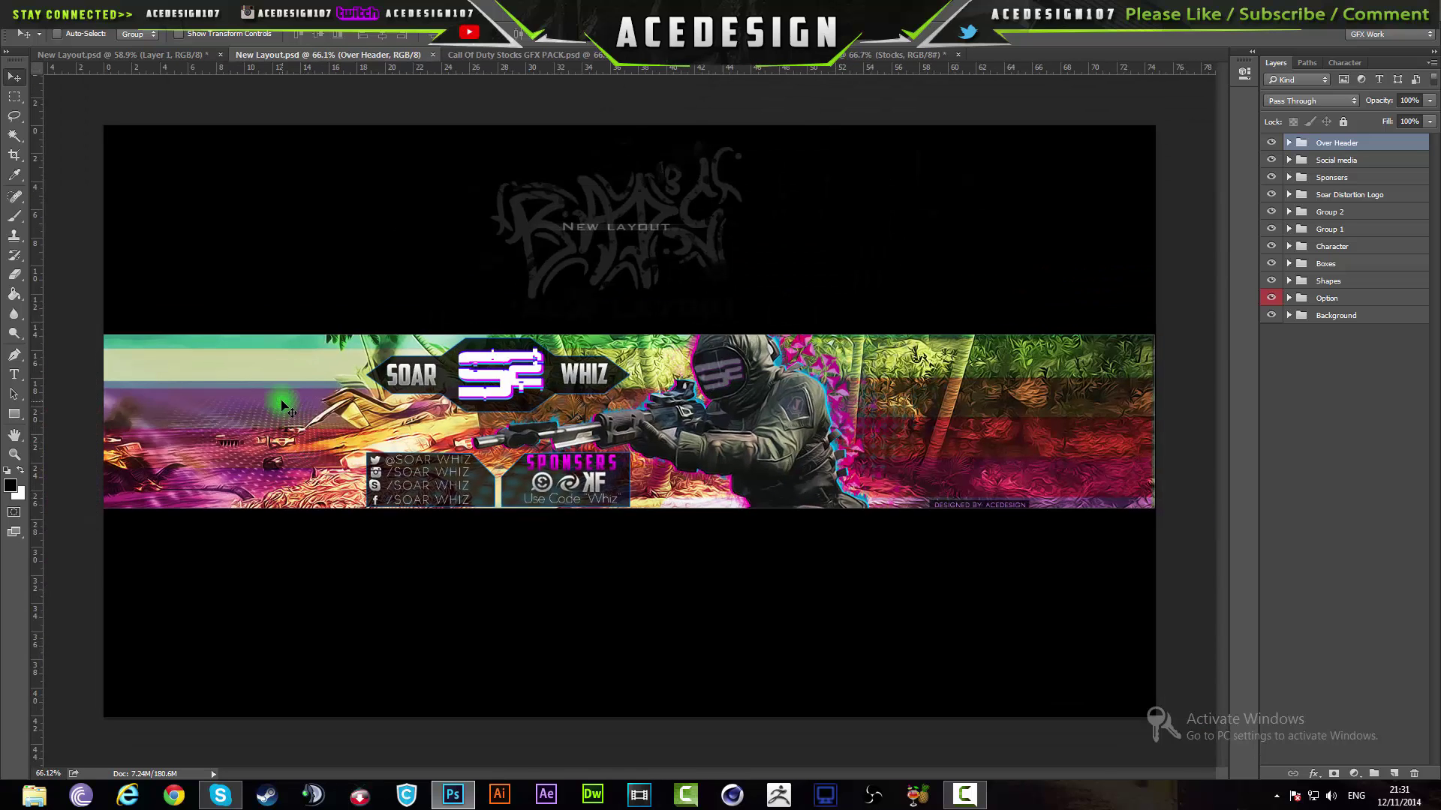
pyautogui.scroll(1, 283, 405)
pyautogui.click(142, 56)
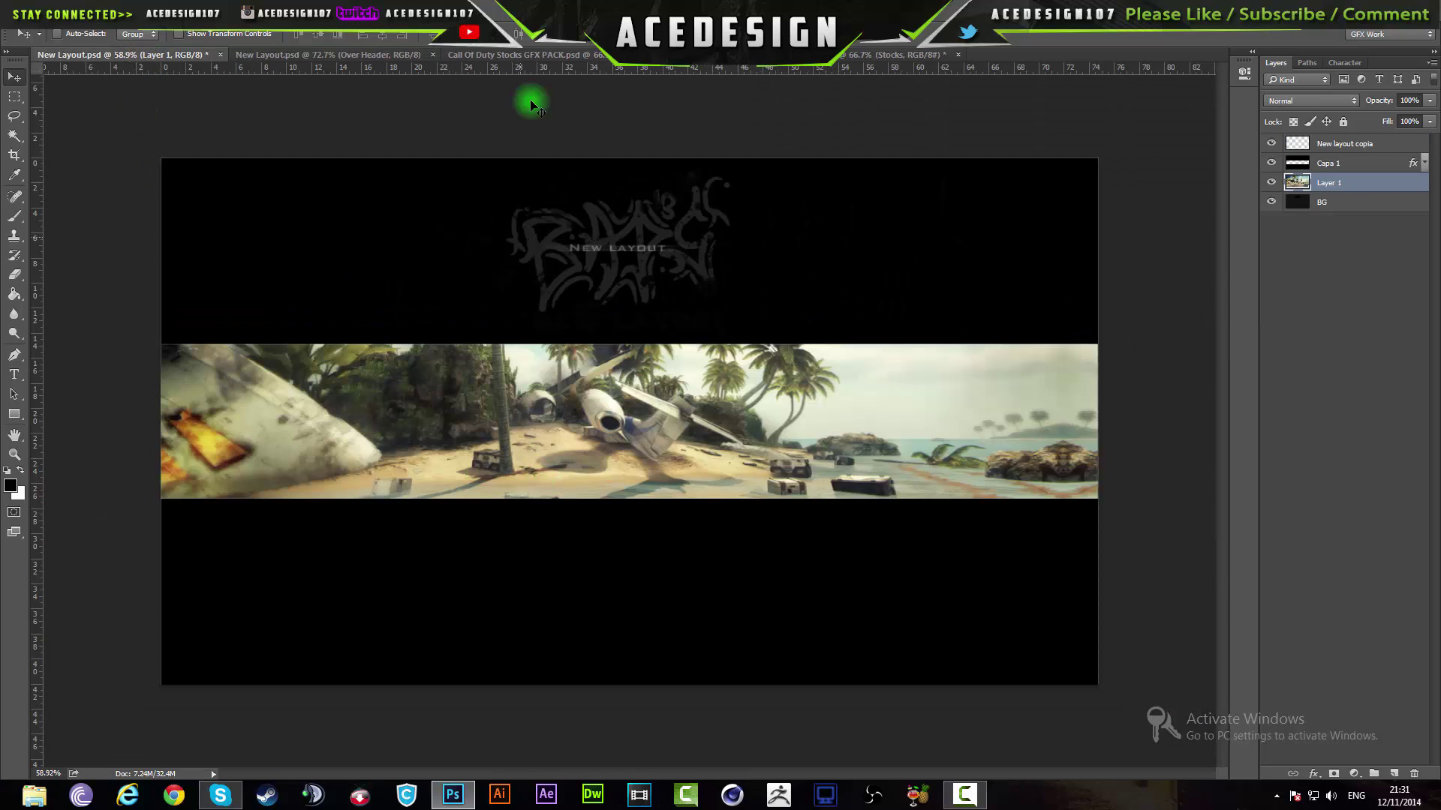
# Hide the Cove 3 image in the Call Of Duty Stocks GFX PACK document and expand the Soldiers group instead of Bo2 Maps.
pyautogui.click(522, 56)
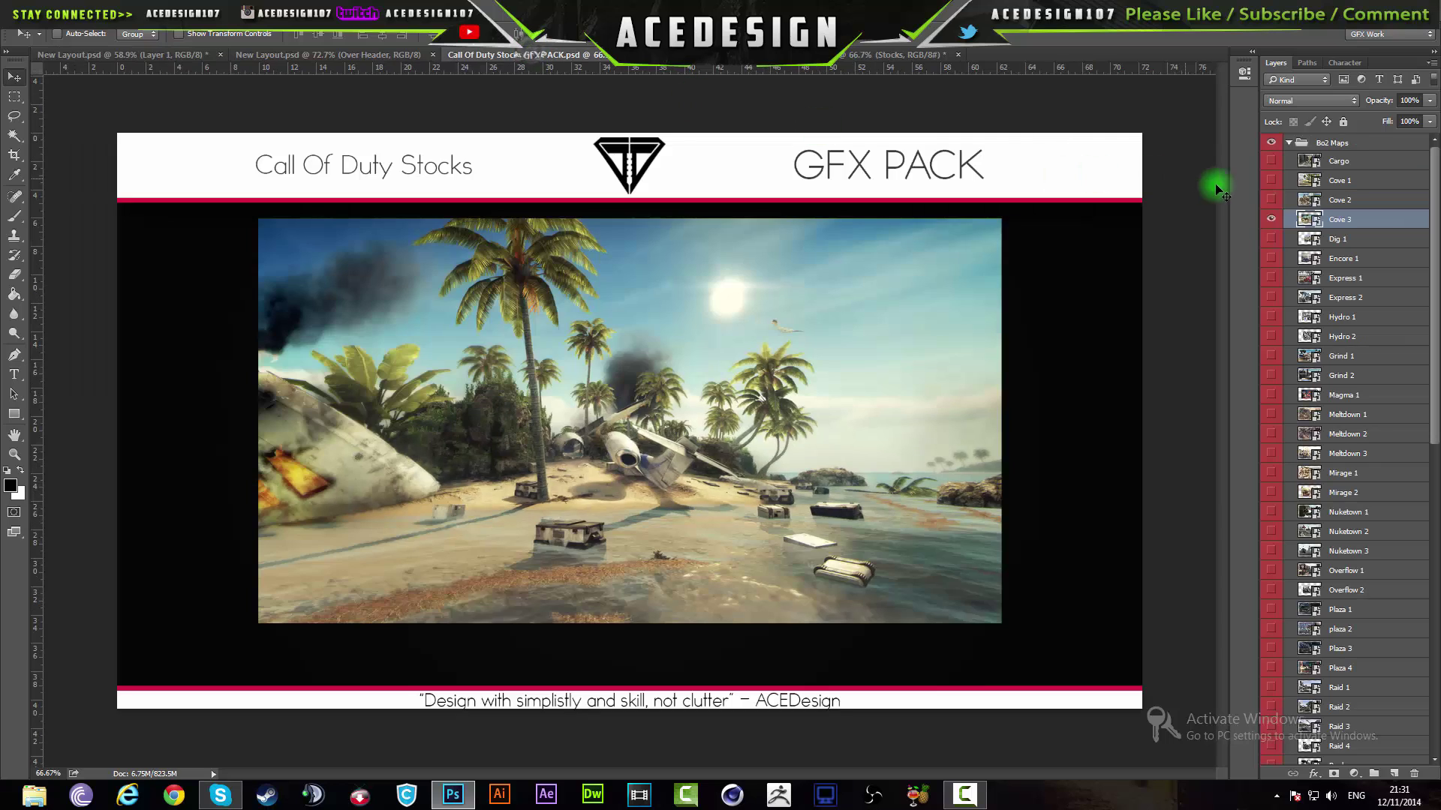
pyautogui.click(1270, 219)
pyautogui.click(1287, 143)
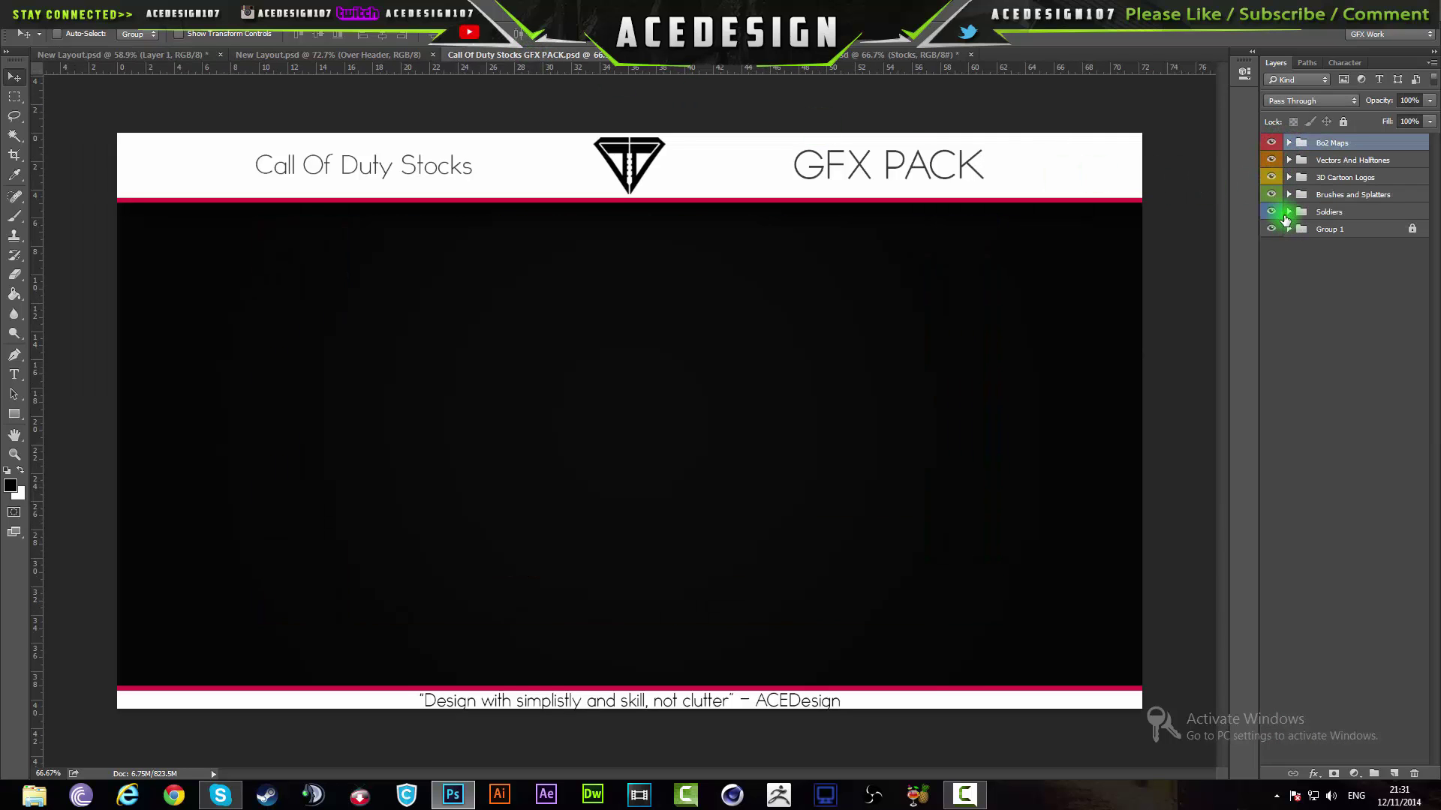
pyautogui.click(1289, 212)
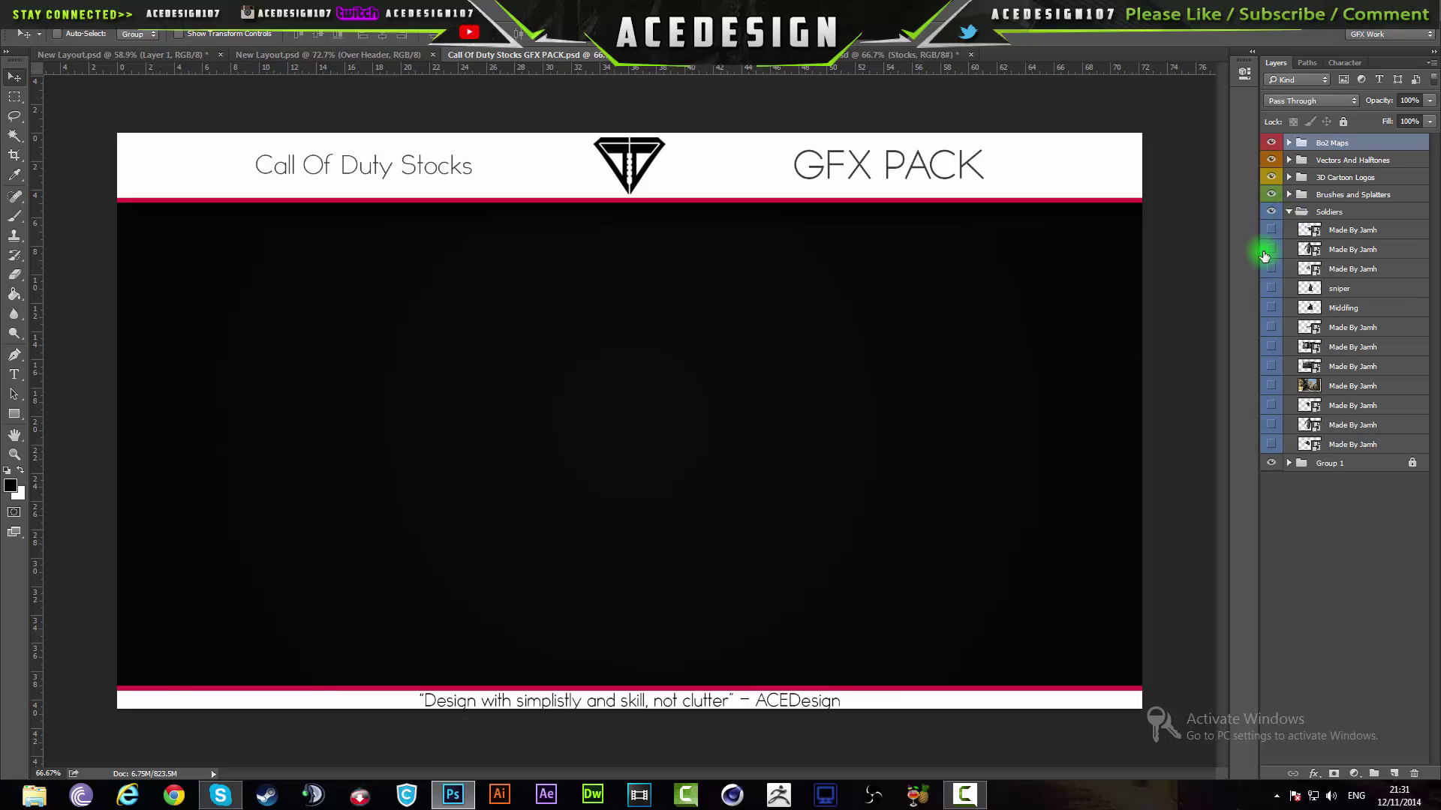
# Preview the soldier renders in the Soldiers group one at a time to choose a character for the banner.
pyautogui.click(1270, 347)
pyautogui.click(1270, 289)
pyautogui.click(1270, 288)
pyautogui.click(1269, 308)
pyautogui.click(1270, 304)
pyautogui.click(1268, 289)
pyautogui.click(1268, 288)
pyautogui.click(1272, 386)
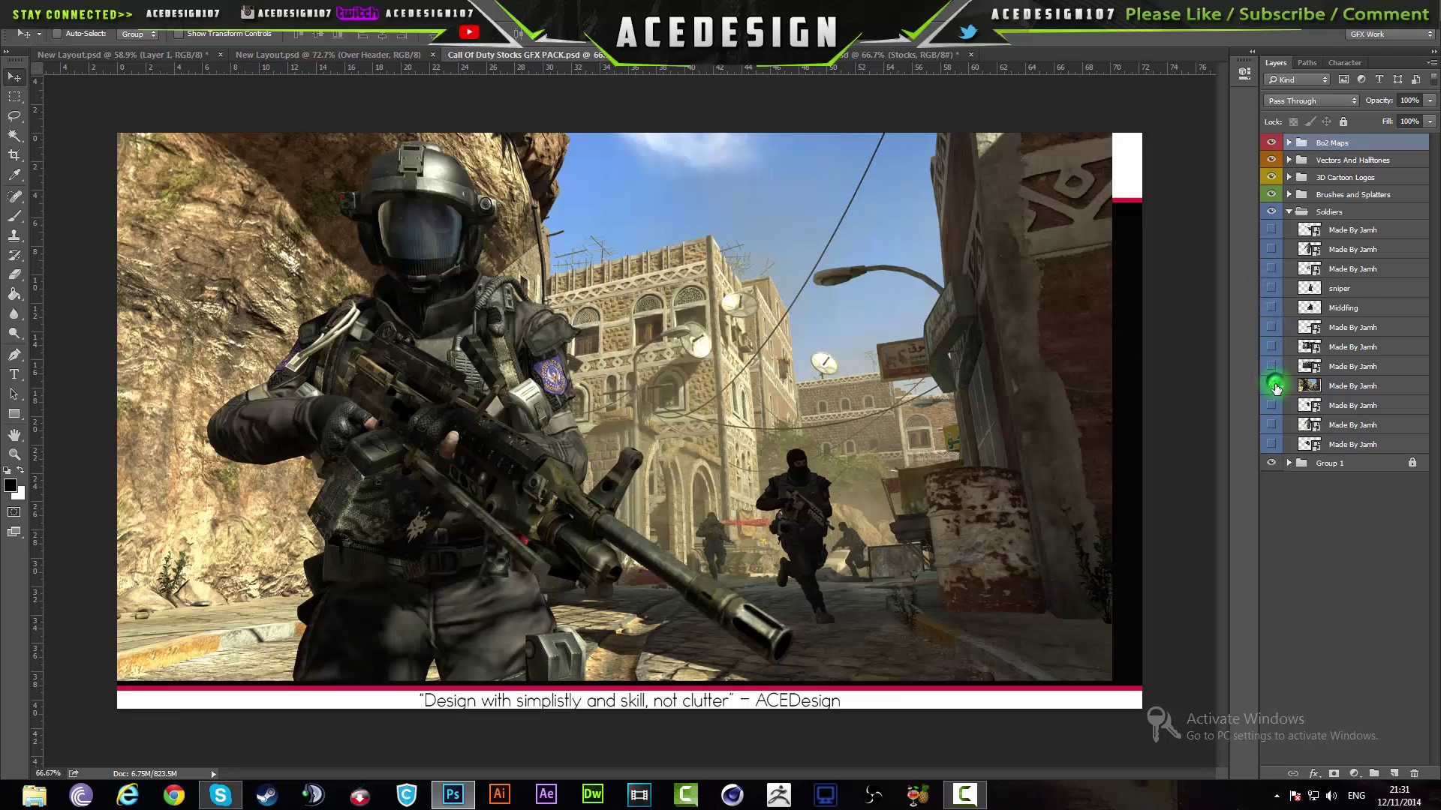
pyautogui.click(1271, 385)
pyautogui.click(1271, 424)
pyautogui.click(1270, 425)
pyautogui.click(1269, 386)
pyautogui.click(1269, 386)
pyautogui.click(1269, 405)
pyautogui.click(1271, 405)
pyautogui.click(1271, 249)
pyautogui.click(1271, 249)
pyautogui.click(1273, 230)
pyautogui.click(1276, 229)
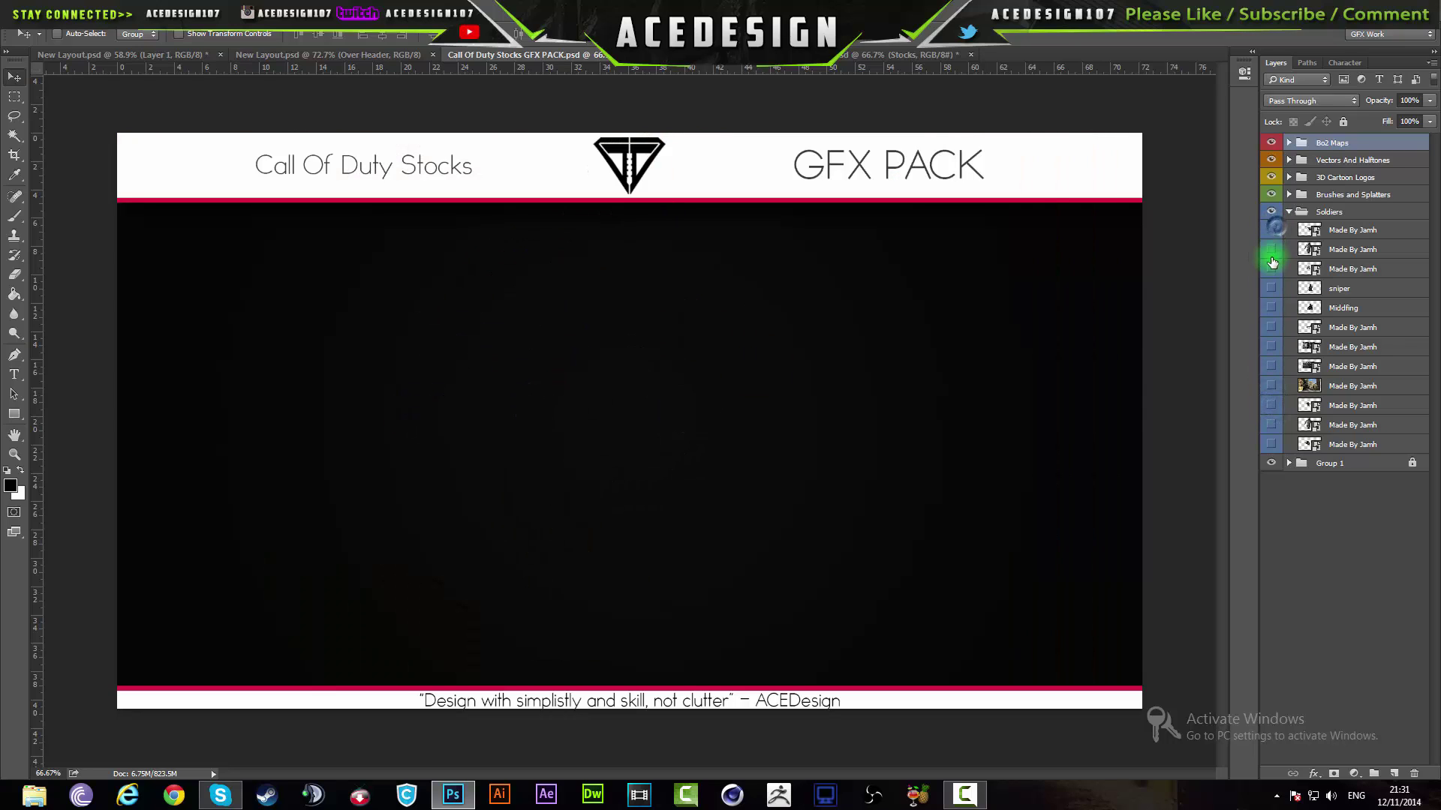
pyautogui.click(1269, 269)
pyautogui.click(1269, 269)
pyautogui.click(1268, 308)
pyautogui.click(1268, 308)
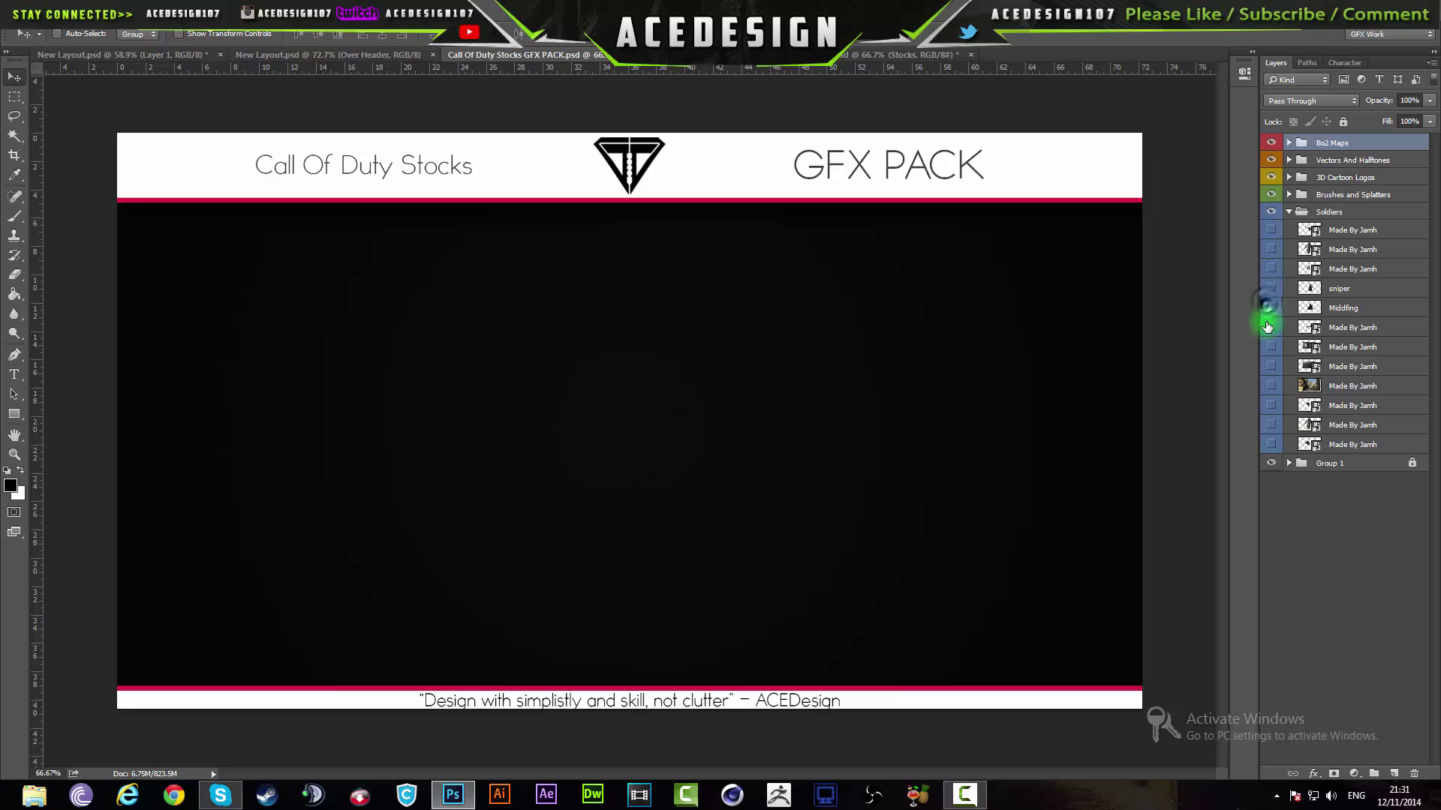
pyautogui.click(1268, 328)
pyautogui.click(1268, 328)
pyautogui.click(1272, 231)
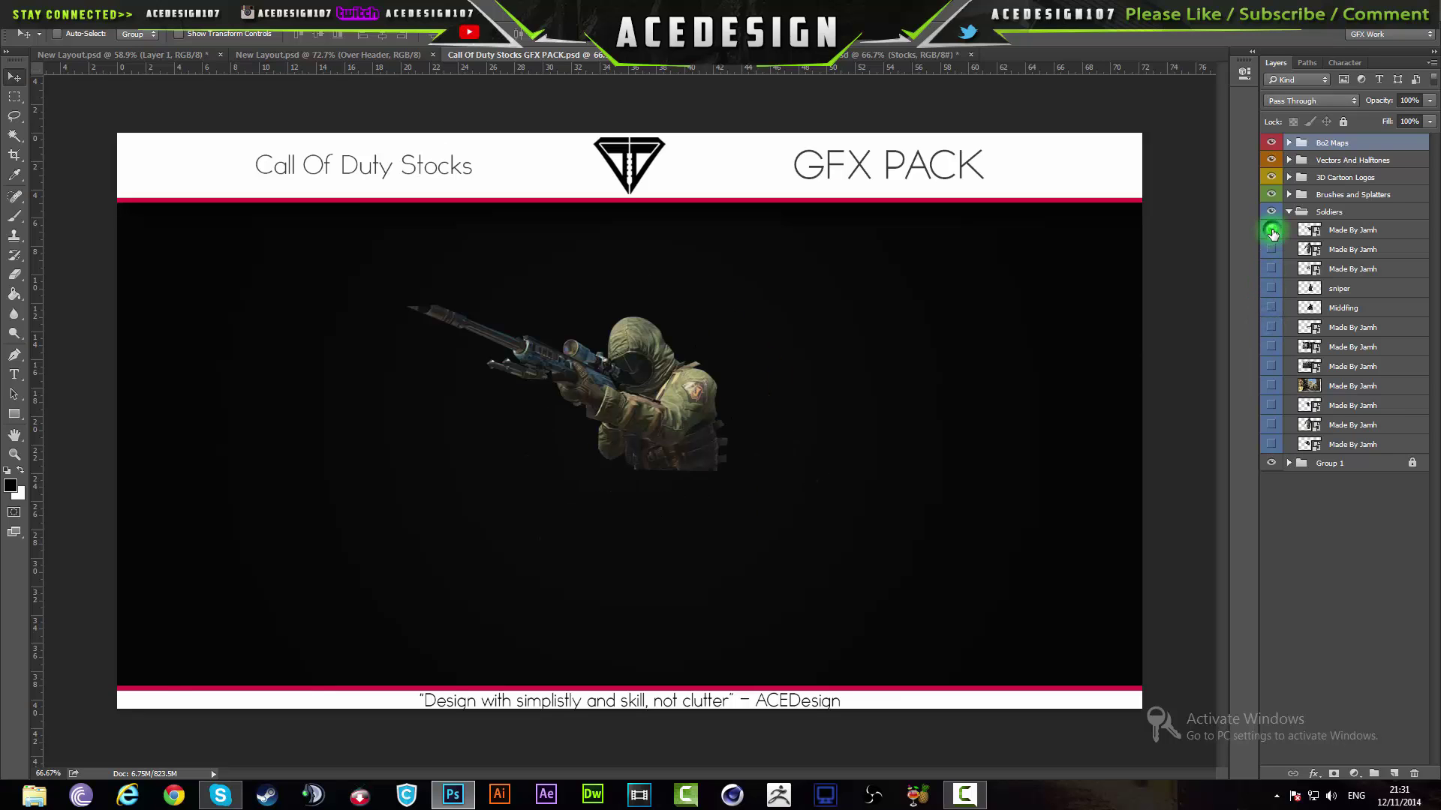
pyautogui.click(1272, 230)
pyautogui.click(1270, 269)
pyautogui.click(1270, 269)
pyautogui.click(1269, 288)
pyautogui.click(1269, 290)
pyautogui.click(1271, 256)
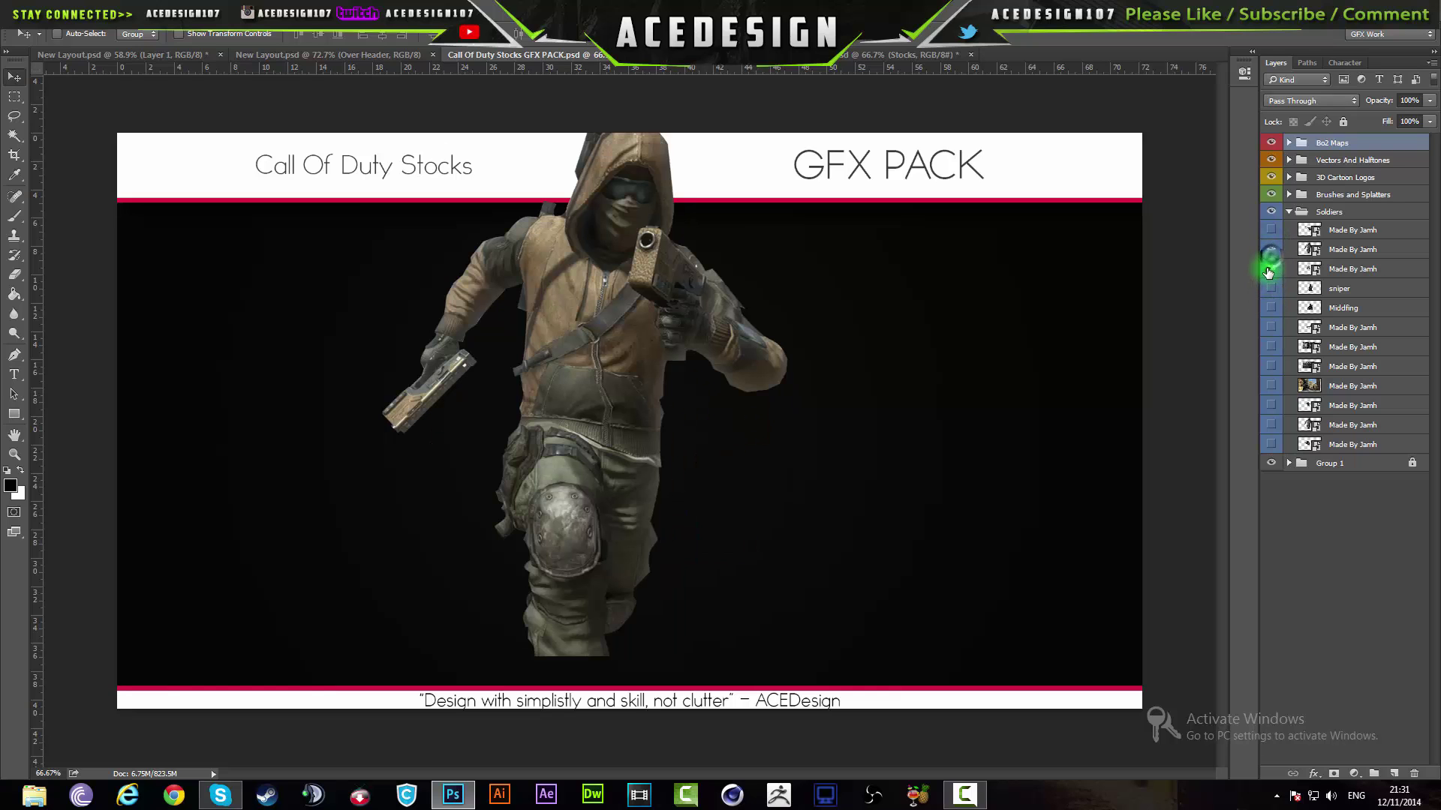
pyautogui.click(1269, 268)
pyautogui.click(1270, 268)
pyautogui.click(1269, 308)
pyautogui.click(1270, 308)
pyautogui.click(1269, 327)
pyautogui.click(1270, 327)
pyautogui.click(1268, 346)
pyautogui.click(1269, 346)
pyautogui.click(1269, 366)
pyautogui.click(1268, 366)
pyautogui.click(1268, 386)
pyautogui.click(1268, 386)
pyautogui.click(1269, 406)
pyautogui.click(1268, 405)
pyautogui.click(1270, 424)
pyautogui.click(1270, 424)
# Show the lowest Made By Jamh soldier in the Soldiers group and copy it into the beach banner document above the background.
pyautogui.click(1270, 444)
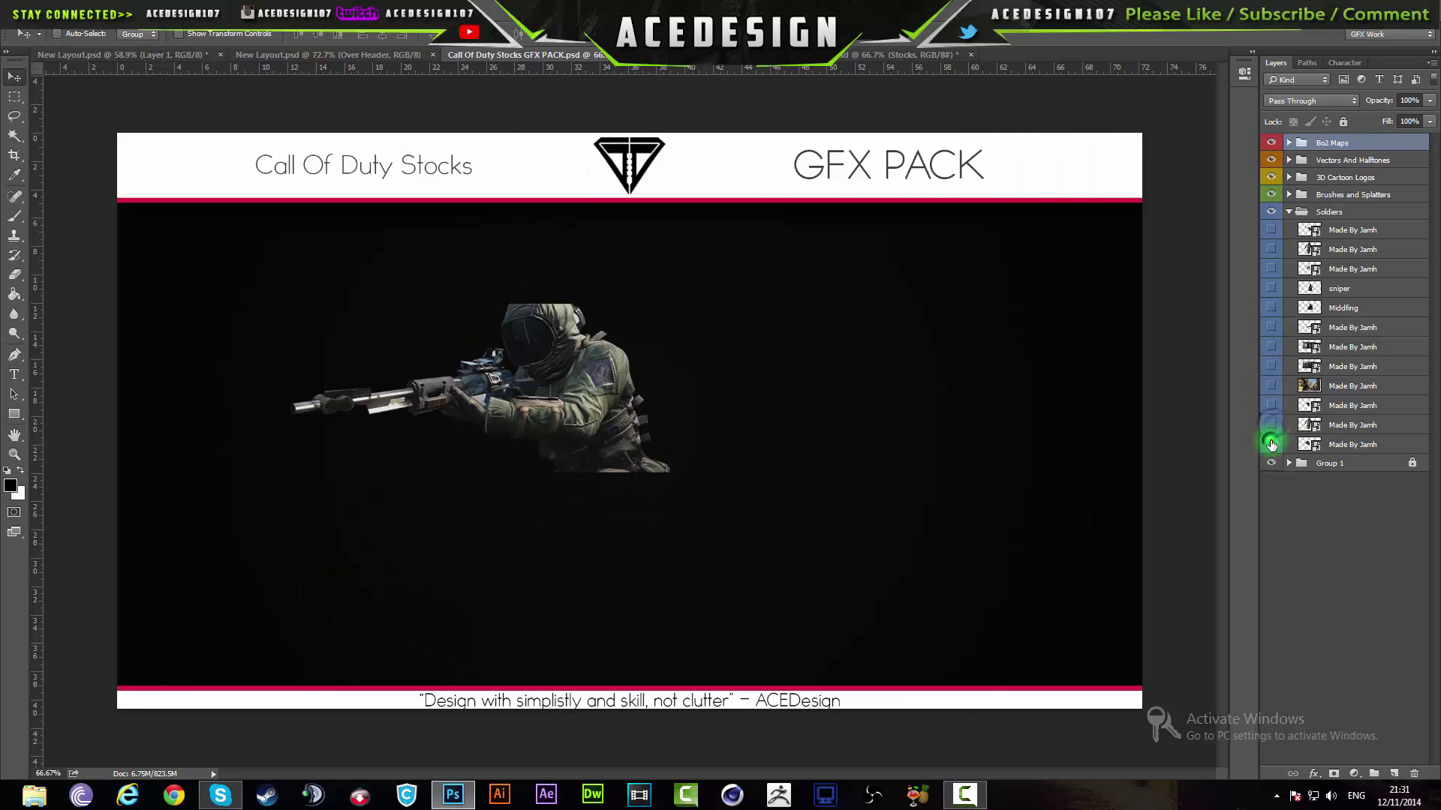
pyautogui.click(1372, 446)
pyautogui.moveTo(450, 322)
pyautogui.mouseDown()
pyautogui.moveTo(736, 494)
pyautogui.moveTo(606, 456)
pyautogui.moveTo(450, 323)
pyautogui.mouseUp()
pyautogui.moveTo(660, 477); pyautogui.dragTo(527, 621)
pyautogui.scroll(1, 753, 486)
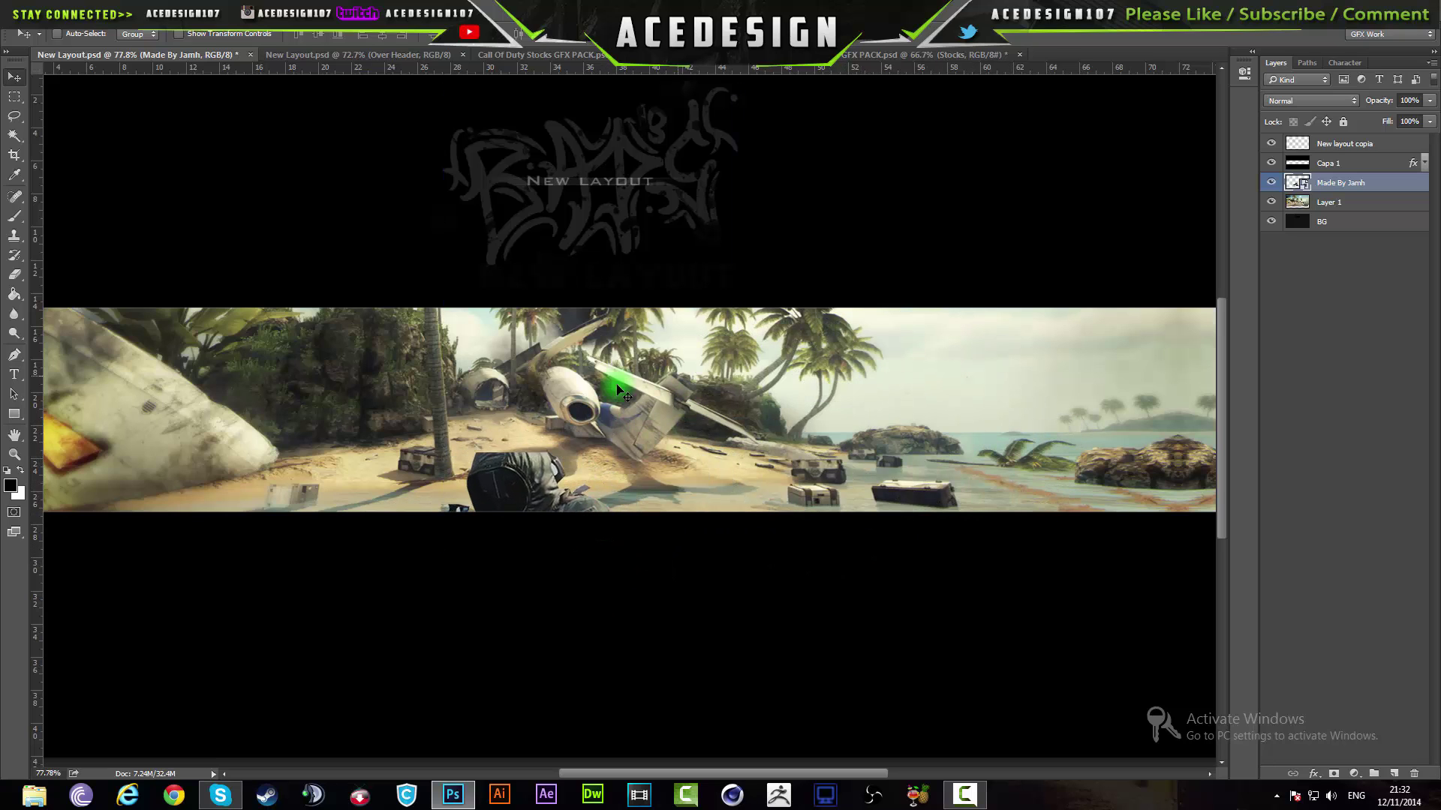
# Move the soldier onto the beach strip just right of the banner's centre and enlarge it to about 102.6%.
pyautogui.moveTo(530, 513); pyautogui.dragTo(830, 379)
pyautogui.scroll(-2, 650, 435)
pyautogui.hotkey('ctrl', 't')
pyautogui.moveTo(412, 157); pyautogui.dragTo(396, 153)
pyautogui.moveTo(396, 678); pyautogui.dragTo(379, 691)
pyautogui.moveTo(378, 149); pyautogui.dragTo(363, 143)
pyautogui.moveTo(365, 693); pyautogui.dragTo(355, 699)
pyautogui.click(523, 39)
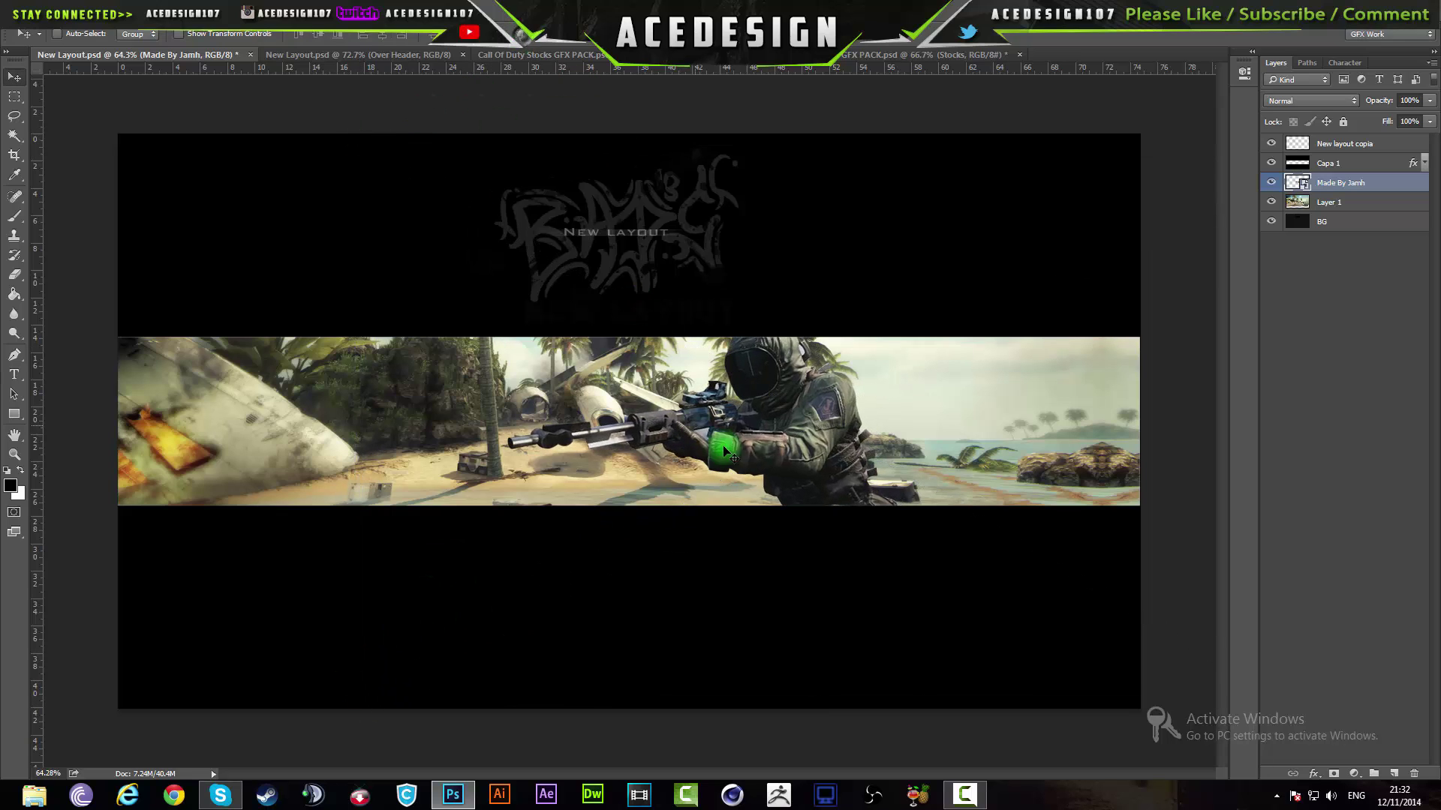
# Try the soldier flipped horizontally in the left half of the banner, and flip it back.
pyautogui.hotkey('ctrl', 't')
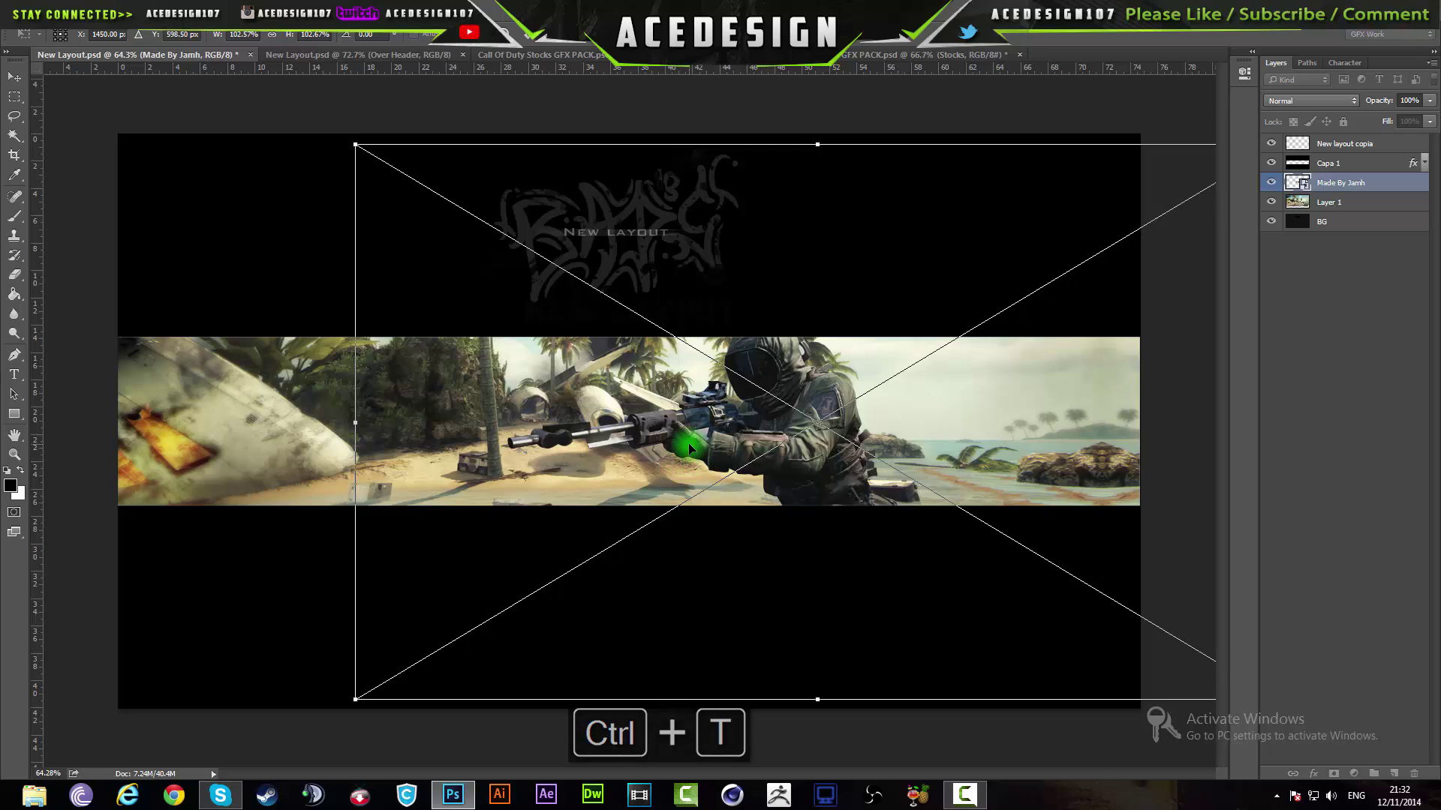
pyautogui.rightClick(660, 433)
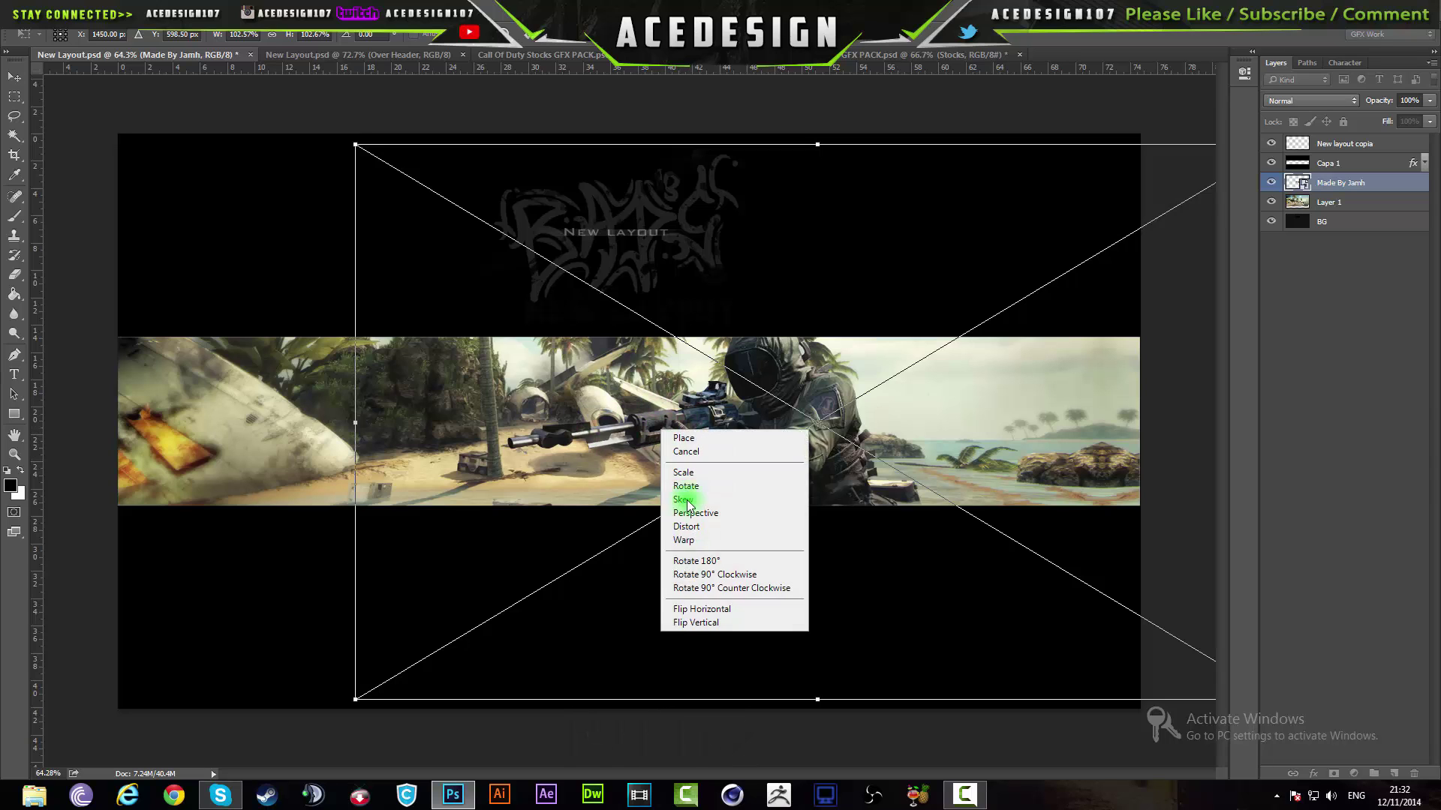
pyautogui.click(694, 613)
pyautogui.moveTo(824, 449); pyautogui.dragTo(525, 436)
pyautogui.rightClick(610, 424)
pyautogui.click(636, 611)
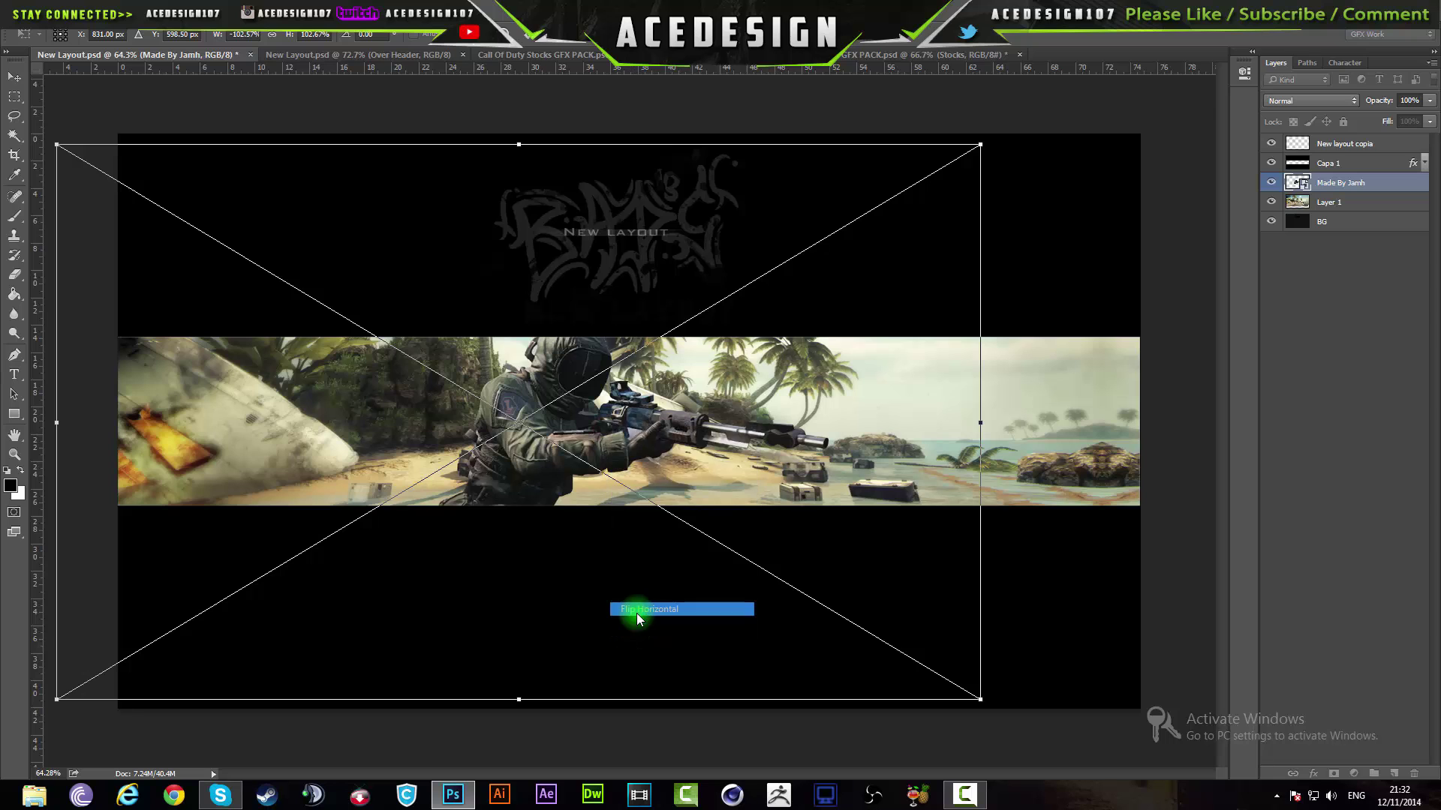
# Place the soldier right of the banner's centre, at an X position of about 1514 px.
pyautogui.moveTo(621, 489); pyautogui.dragTo(947, 489)
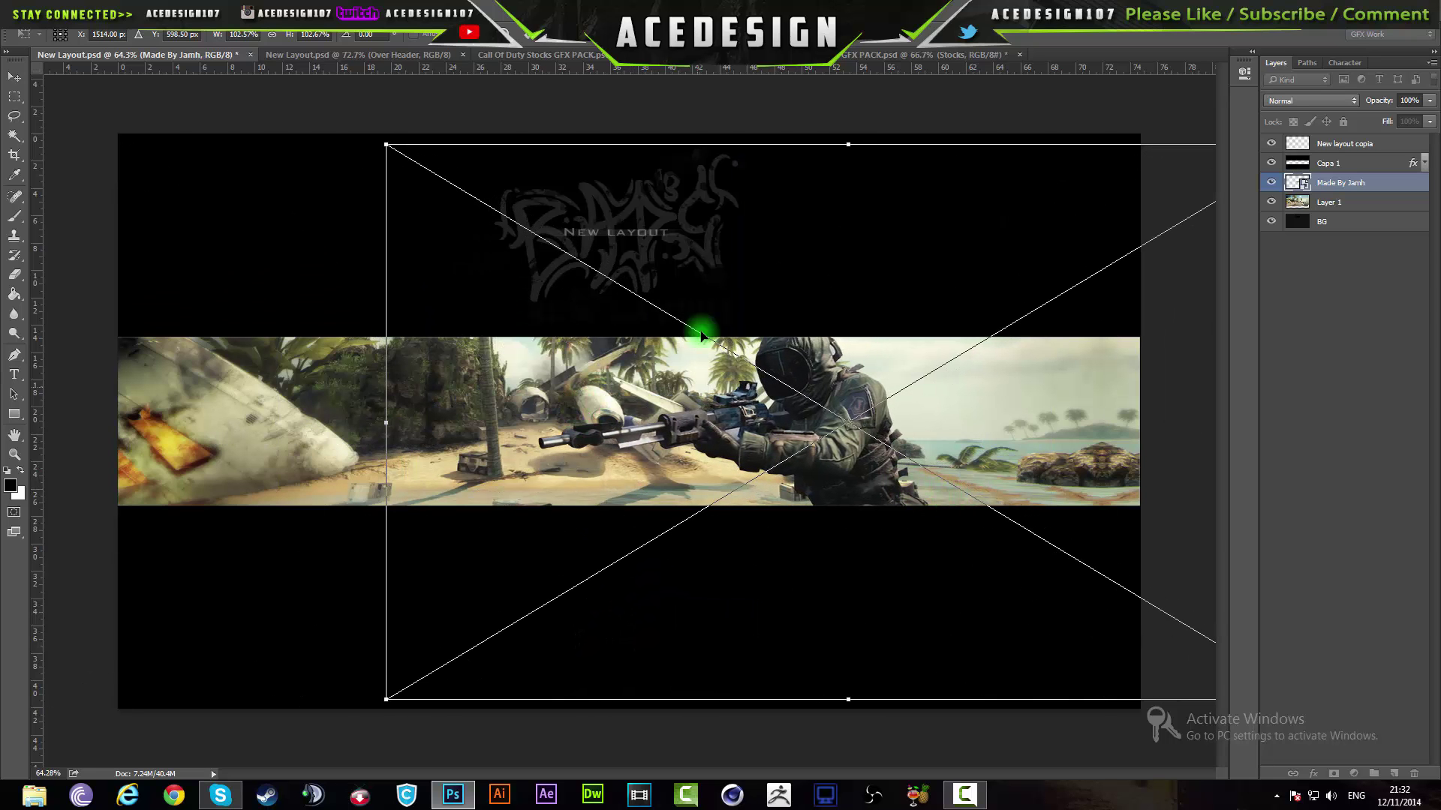
pyautogui.click(529, 41)
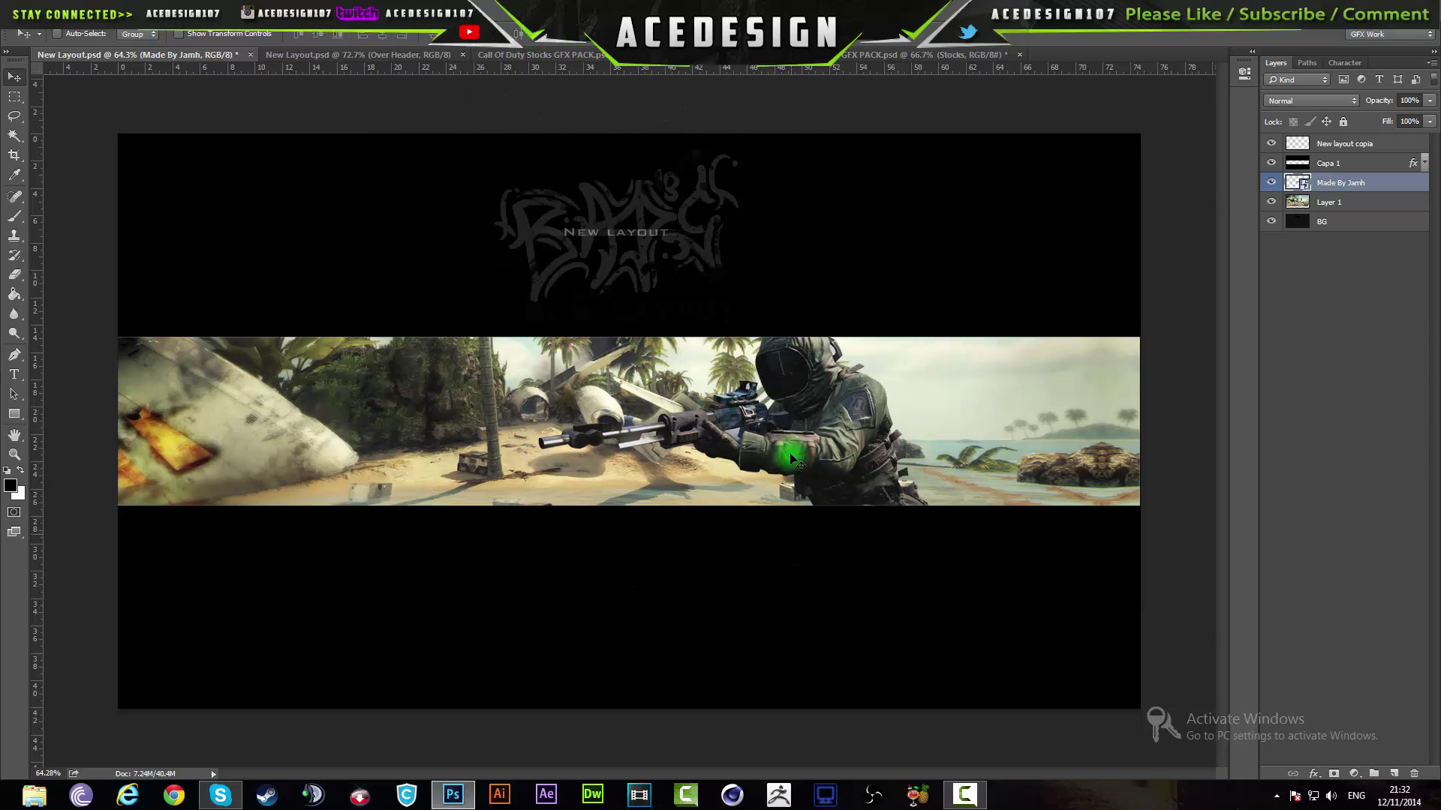
pyautogui.scroll(1, 788, 443)
pyautogui.scroll(-1, 534, 524)
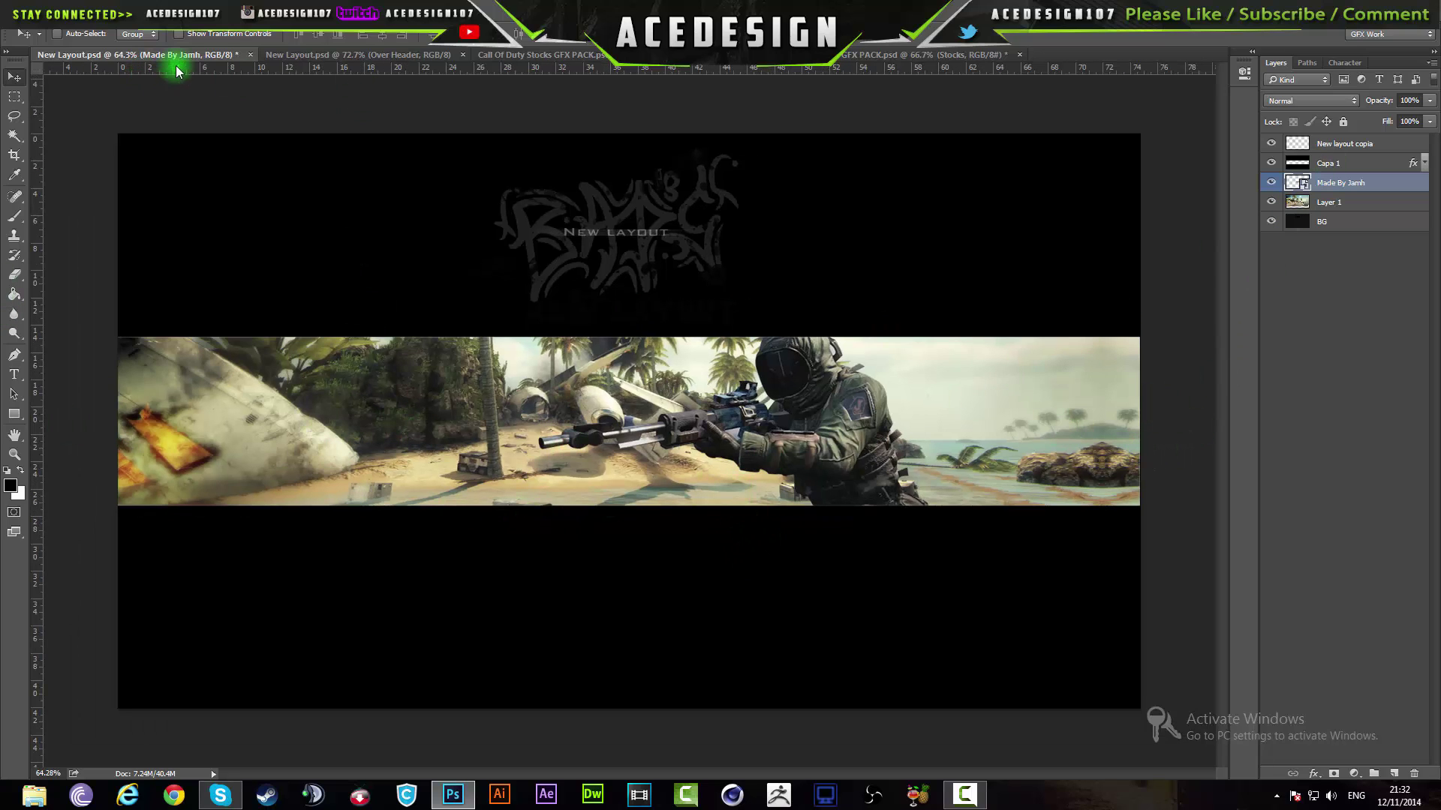
# Compare the soldier's placement with the finished banner in the other New Layout document.
pyautogui.click(322, 54)
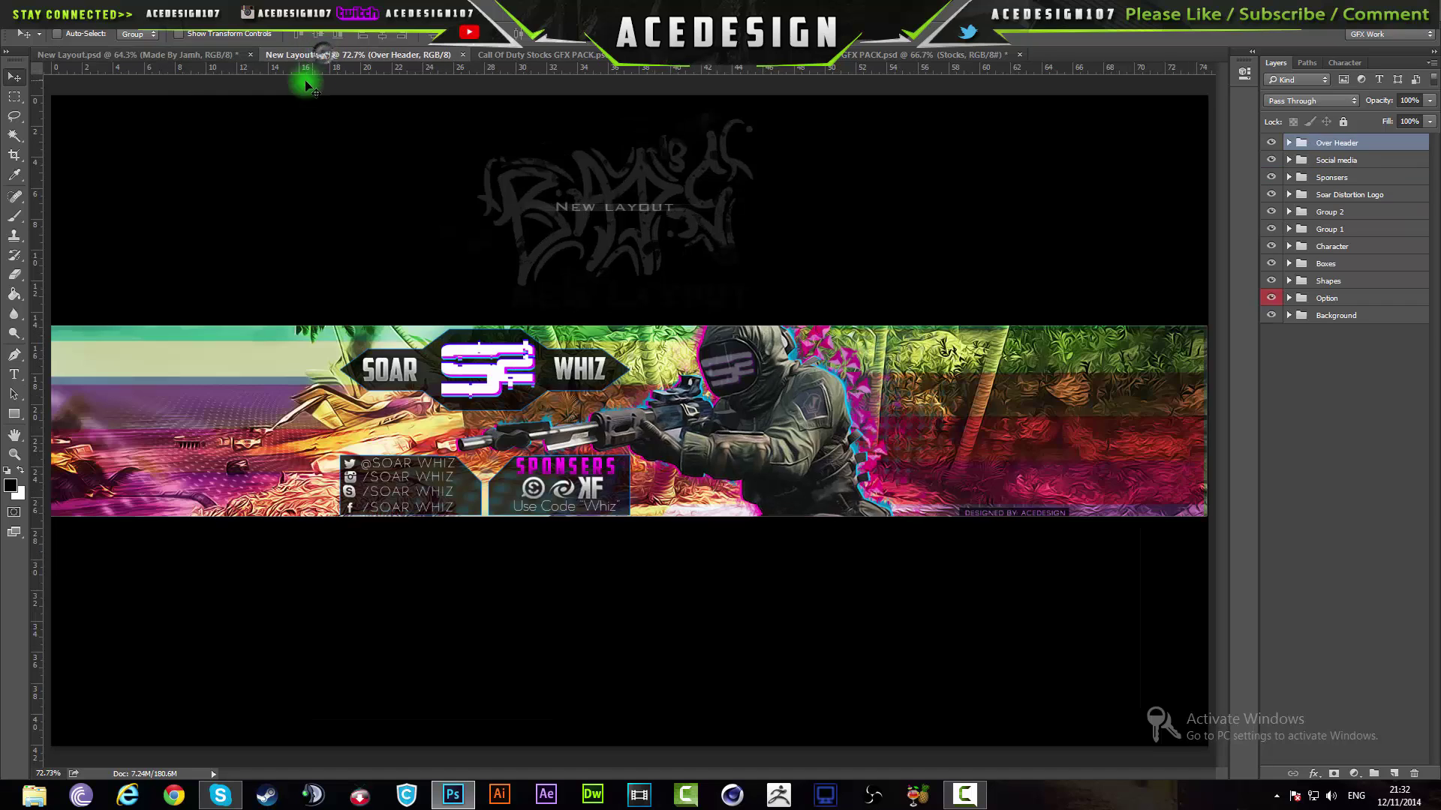
pyautogui.click(151, 55)
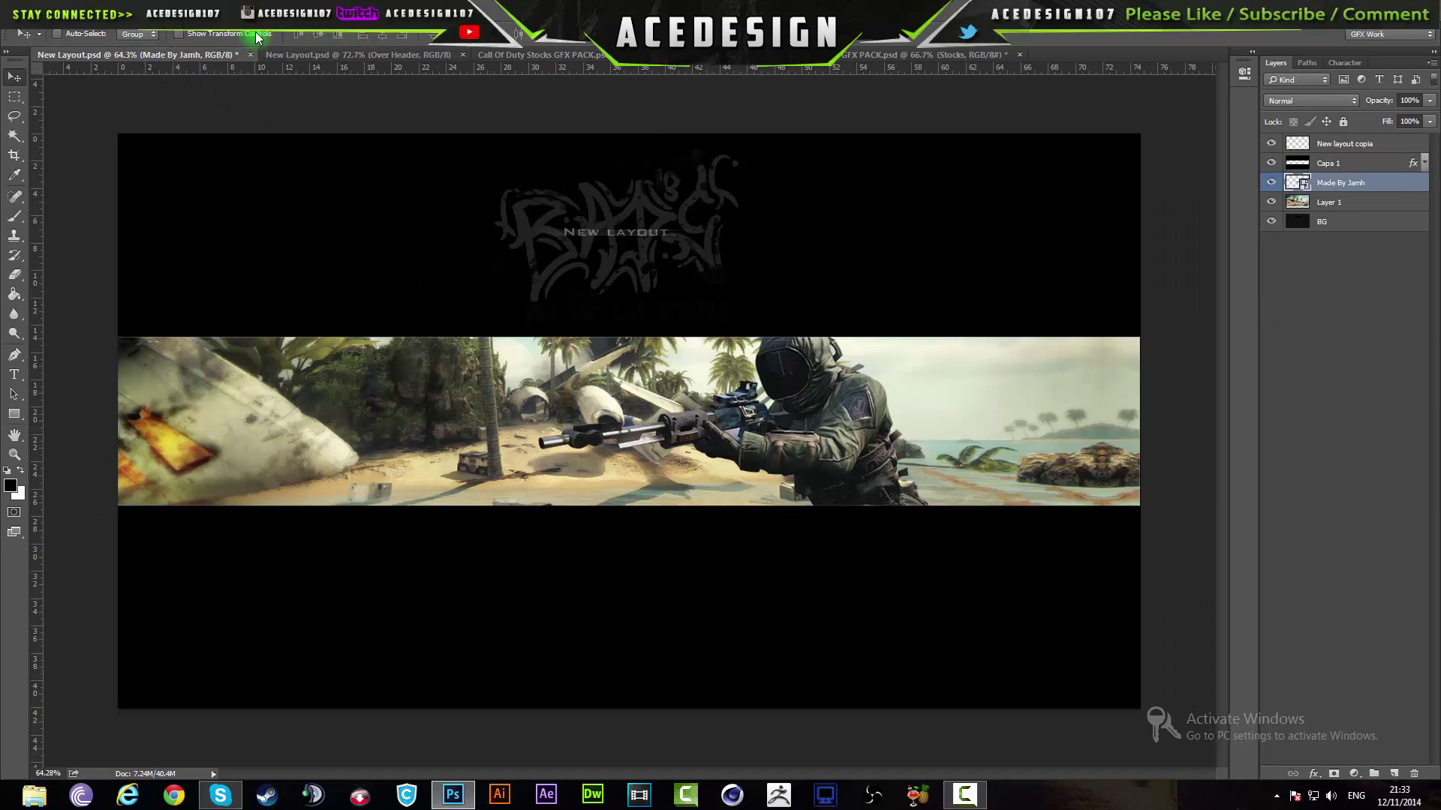
pyautogui.click(349, 56)
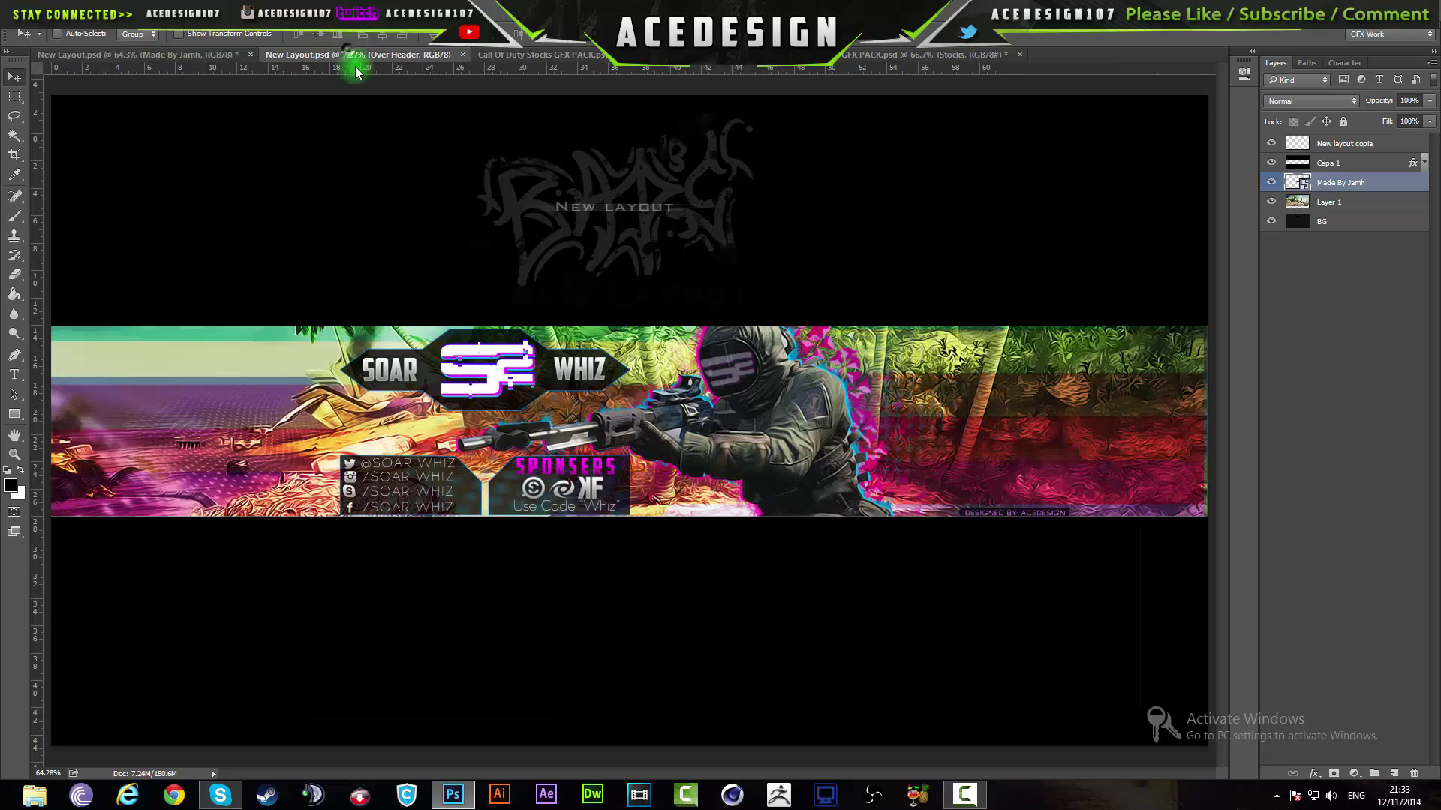
pyautogui.click(187, 57)
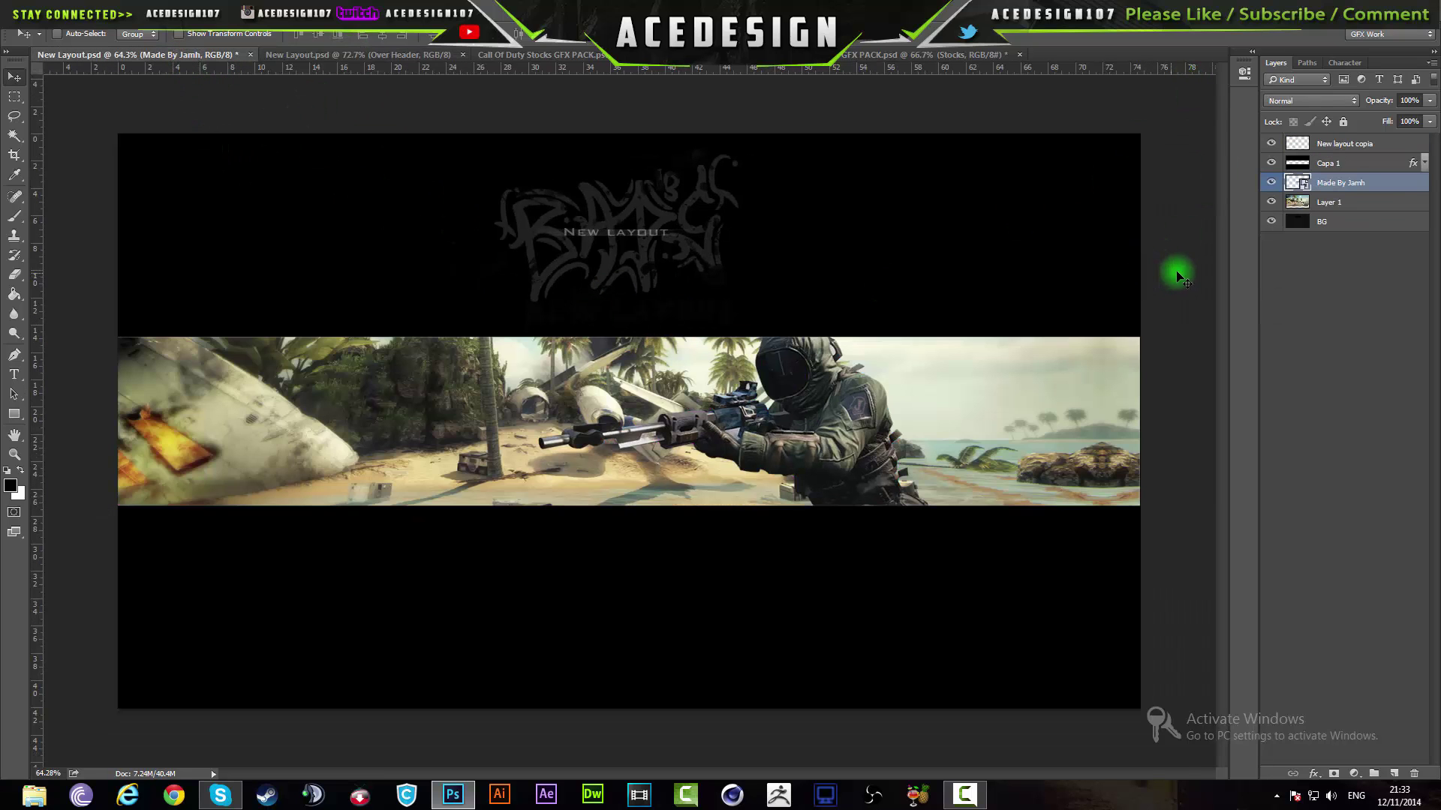
# Duplicate the soldier layer, and rename the original Render and the copy blue.
pyautogui.hotkey('ctrl', 'j')
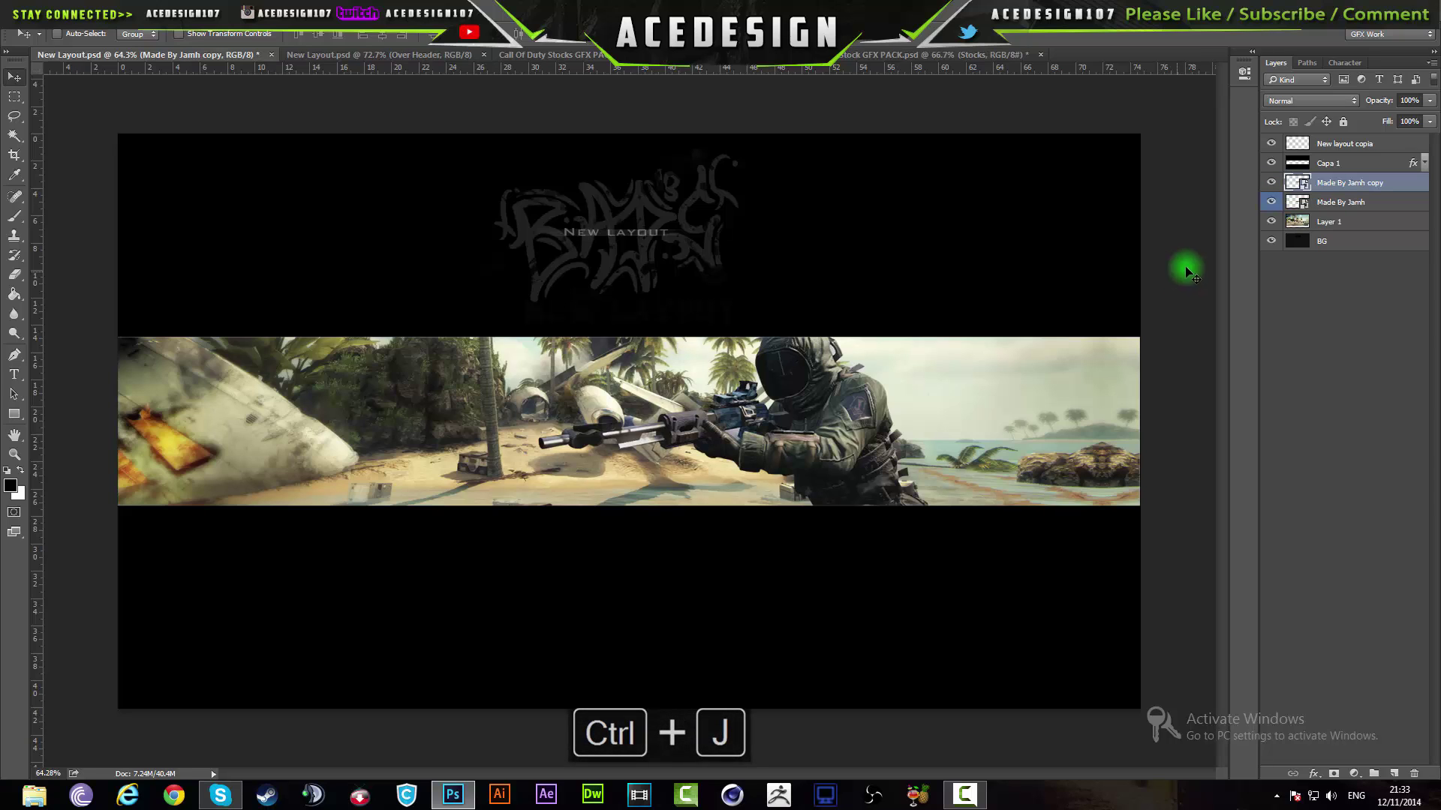
pyautogui.click(1341, 204)
pyautogui.doubleClick(1364, 203)
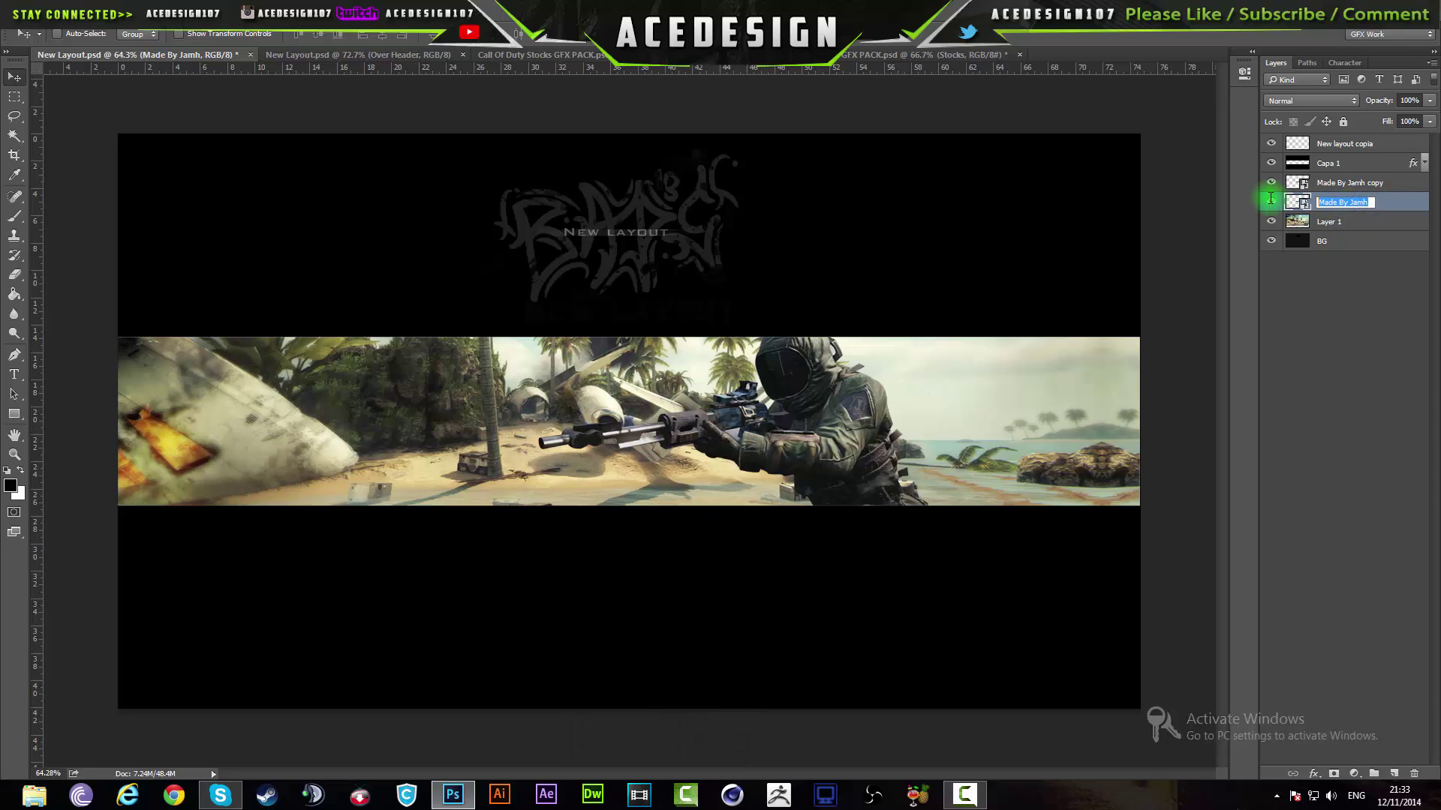
pyautogui.press('Return')
pyautogui.doubleClick(1351, 184)
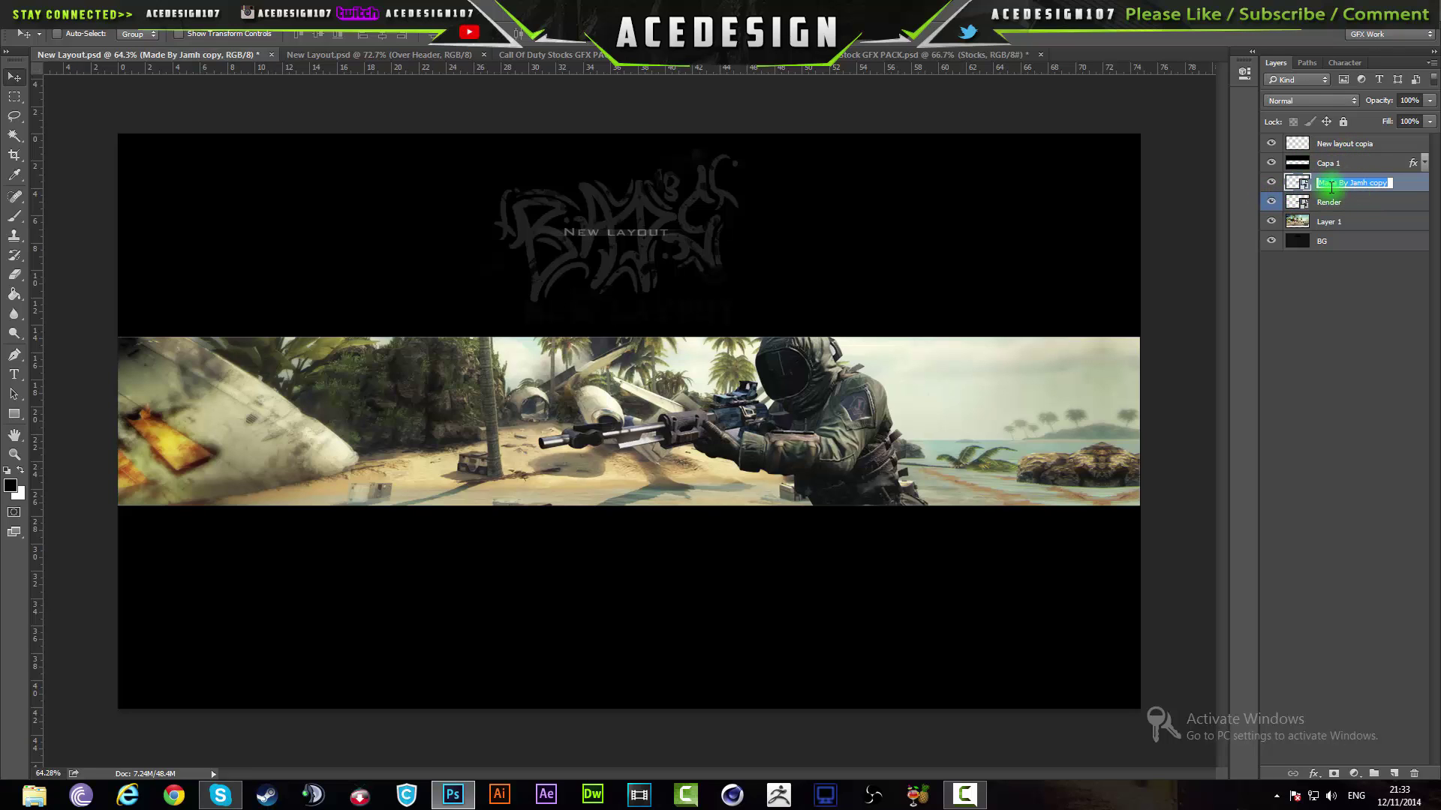
pyautogui.write('blue')
pyautogui.press('Return')
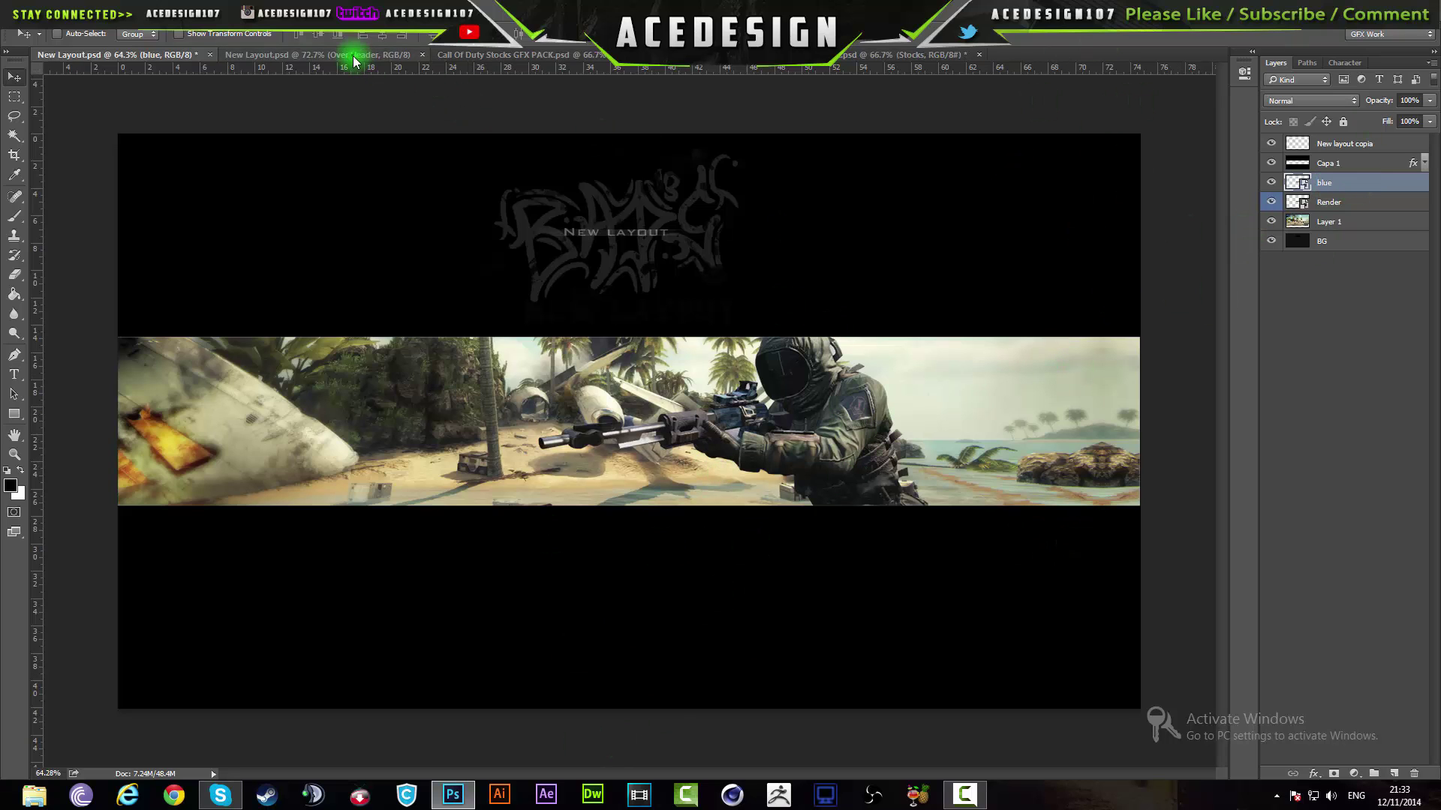
# Apply a cyan #00eaff Color Overlay to the blue soldier layer.
pyautogui.click(315, 55)
pyautogui.moveTo(361, 93); pyautogui.dragTo(1369, 214)
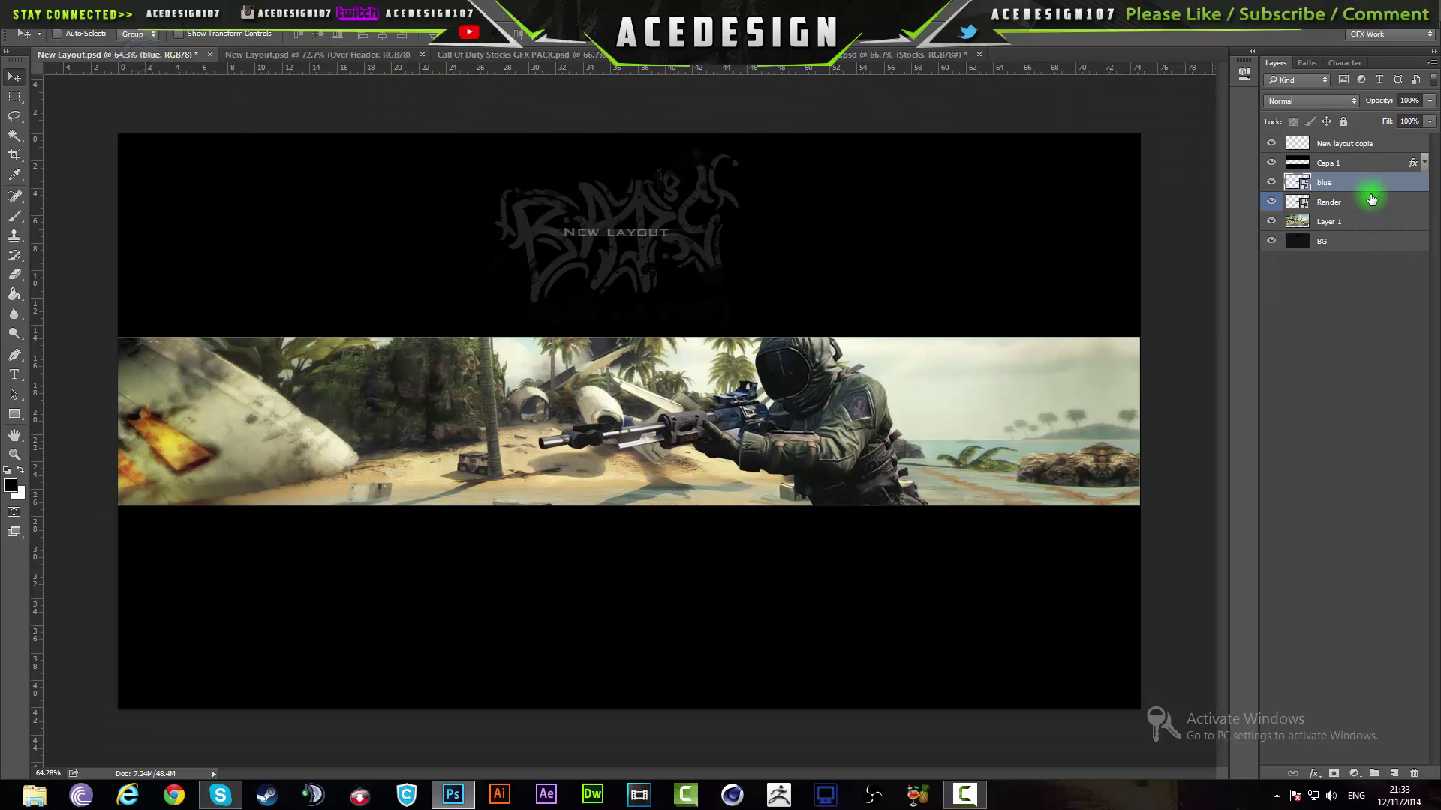
pyautogui.doubleClick(1376, 187)
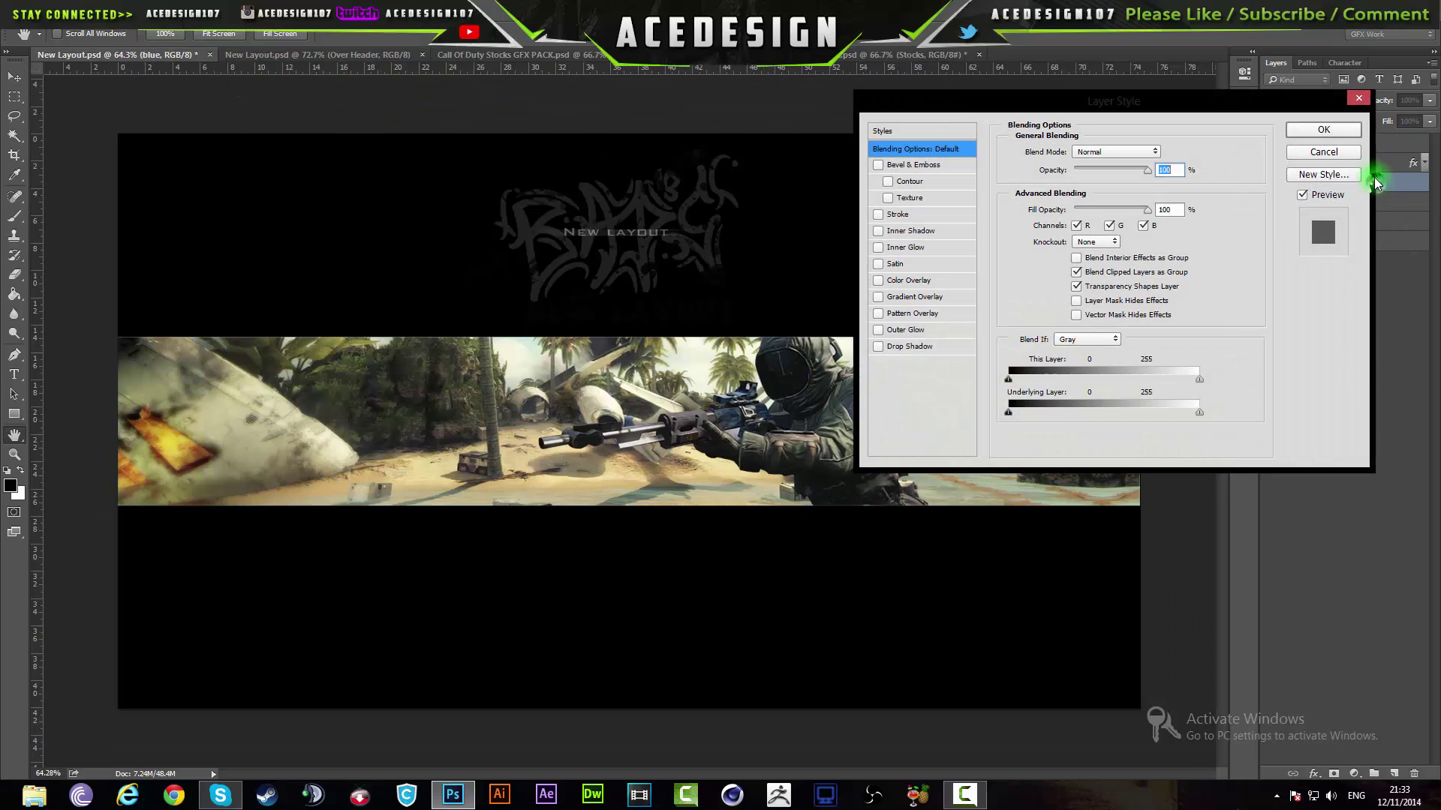
pyautogui.click(903, 285)
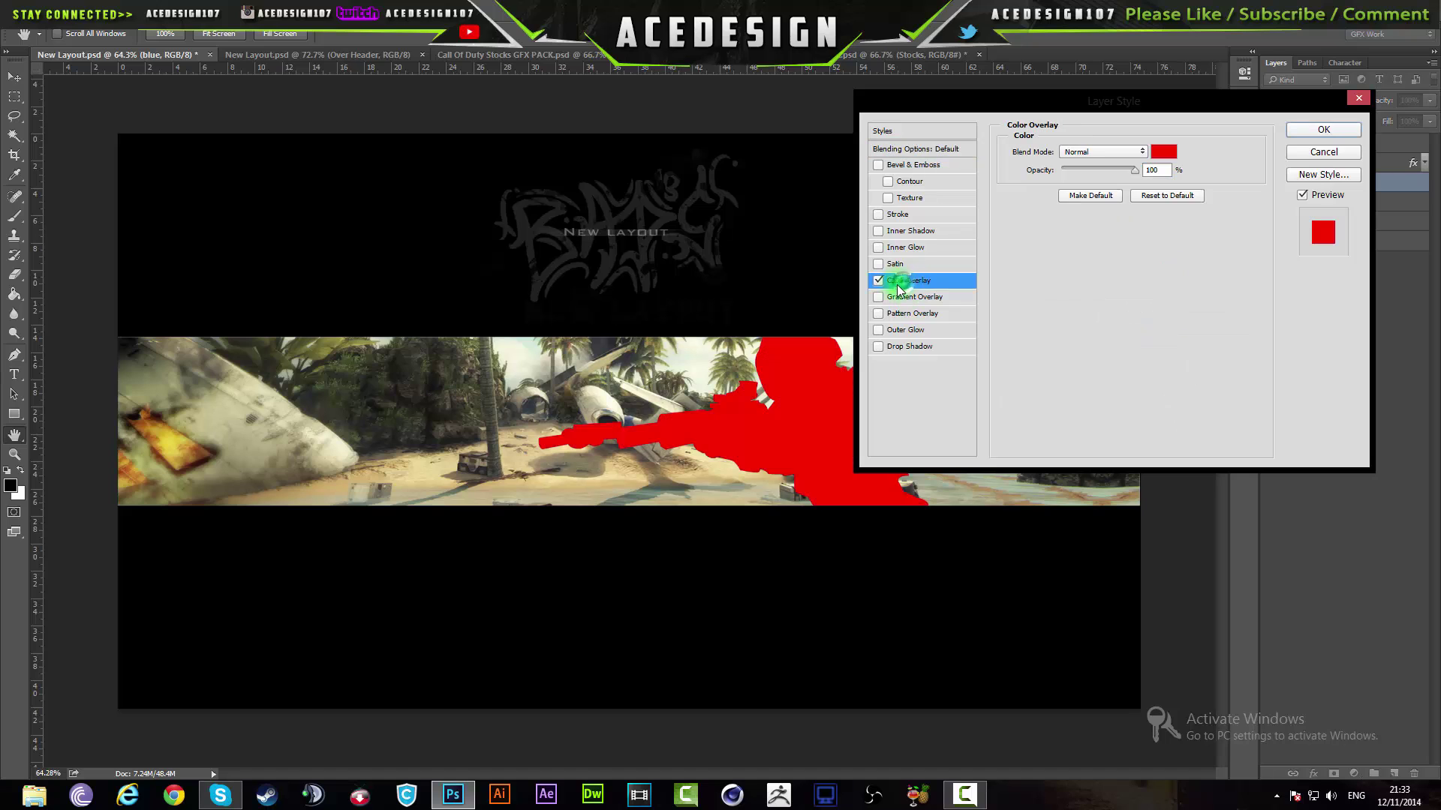
pyautogui.click(1162, 155)
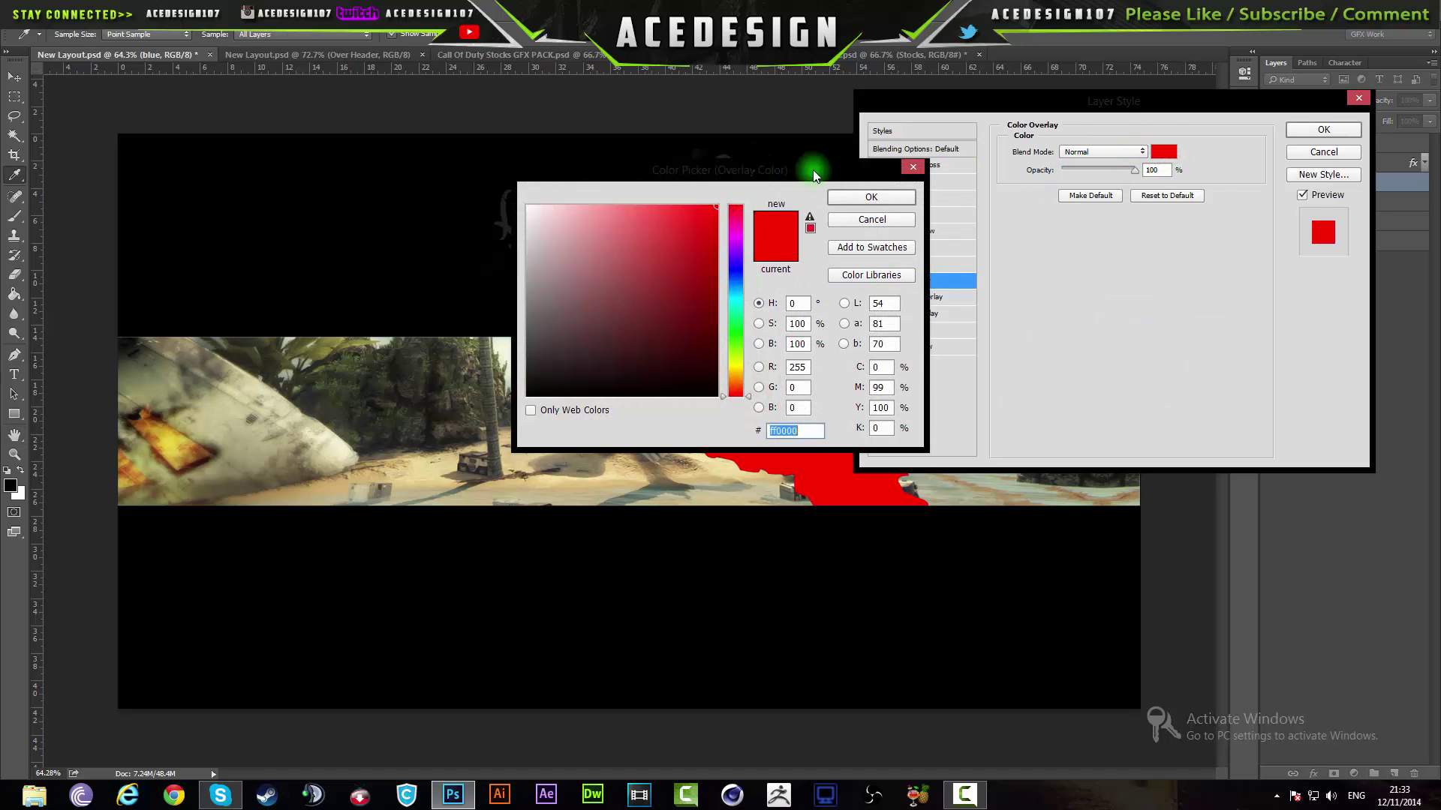
pyautogui.moveTo(765, 163); pyautogui.dragTo(1231, 147)
pyautogui.moveTo(1205, 312); pyautogui.dragTo(1205, 256)
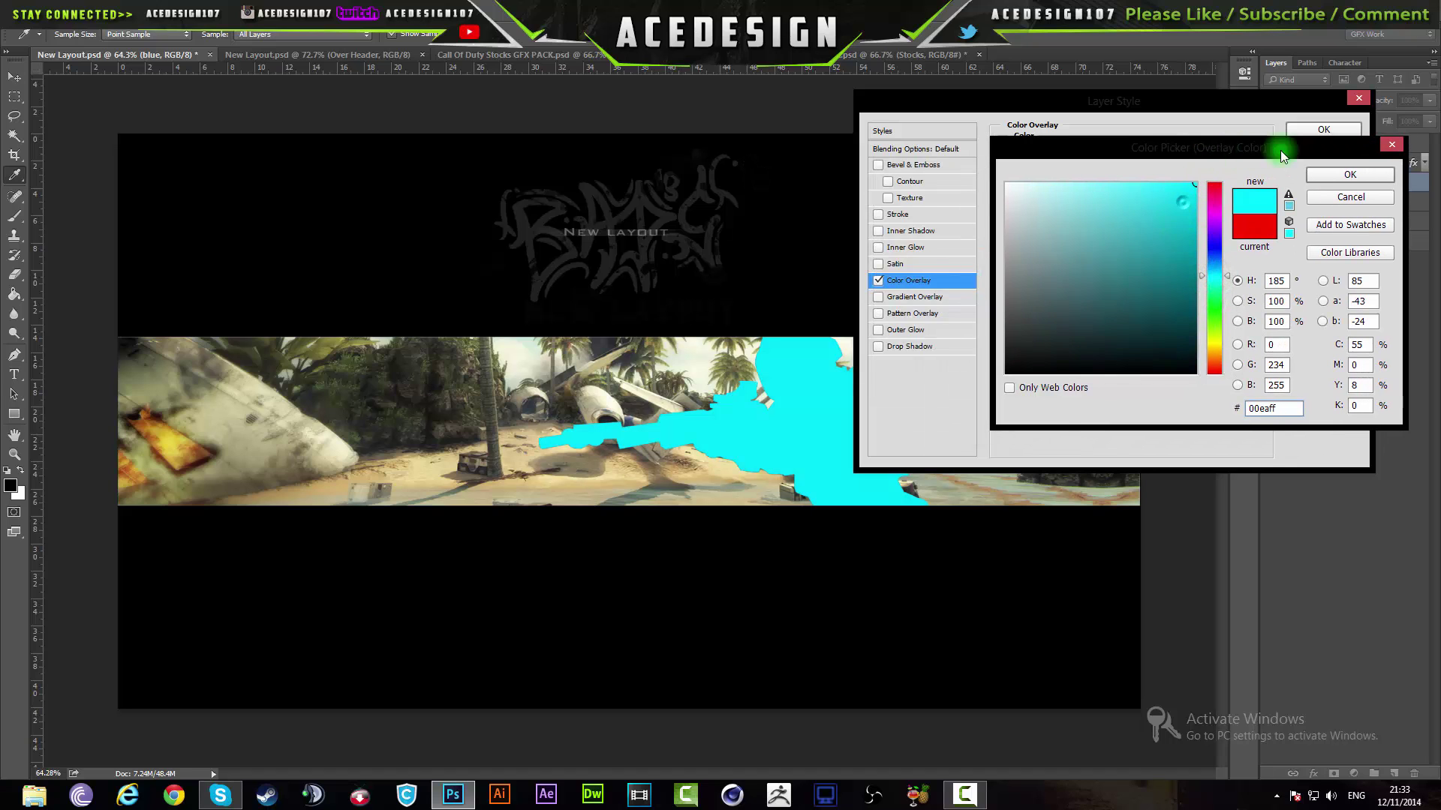
pyautogui.click(1362, 174)
pyautogui.click(1315, 134)
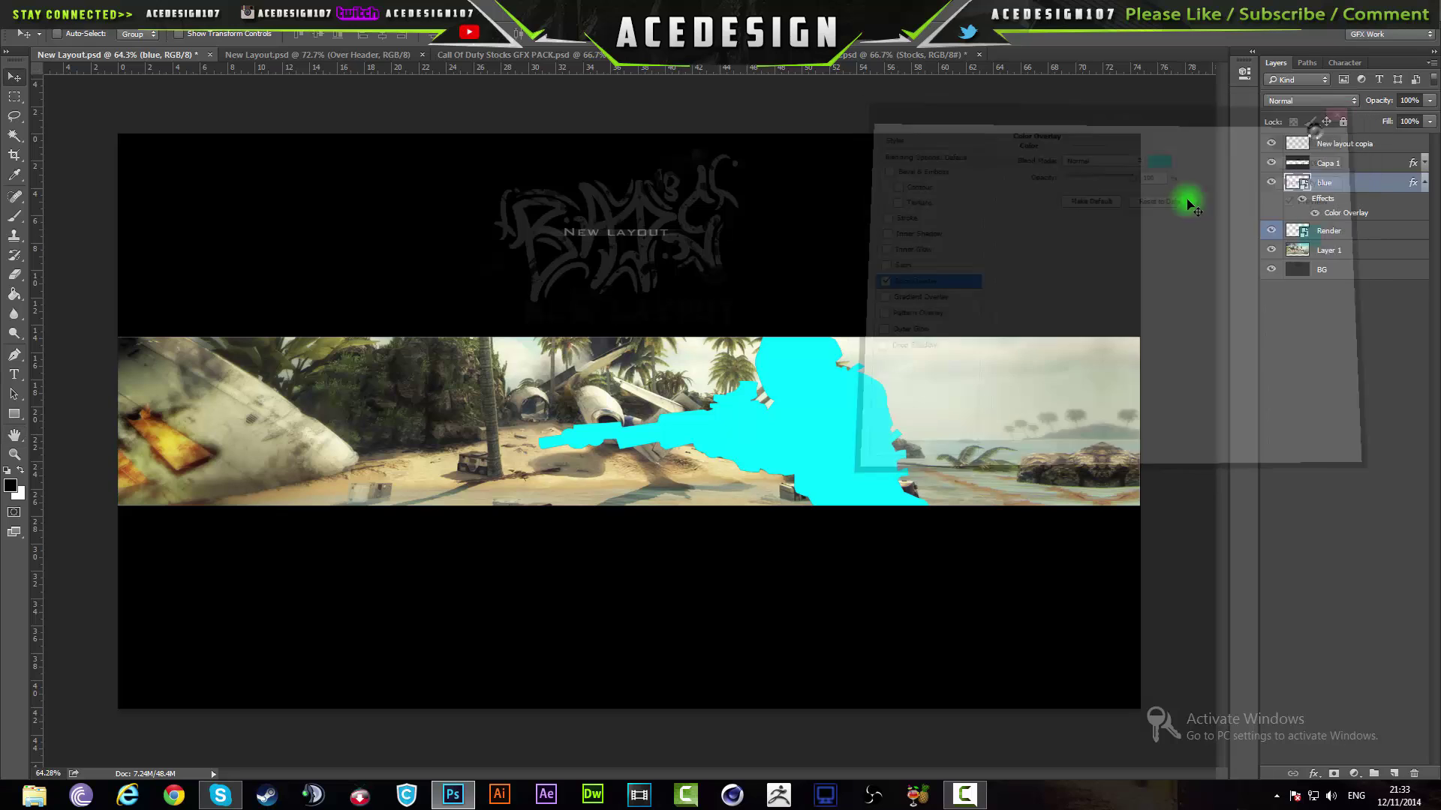
# Put the blue layer beneath Render and offset it right to X 1520 px as a cyan edge behind the soldier.
pyautogui.click(1425, 182)
pyautogui.moveTo(1403, 184); pyautogui.dragTo(1378, 214)
pyautogui.hotkey('ctrl', 't')
pyautogui.press('Down')
pyautogui.press('Up')
pyautogui.press('Up')
pyautogui.press('Up')
pyautogui.press('Up')
pyautogui.press('Up')
pyautogui.press('Up')
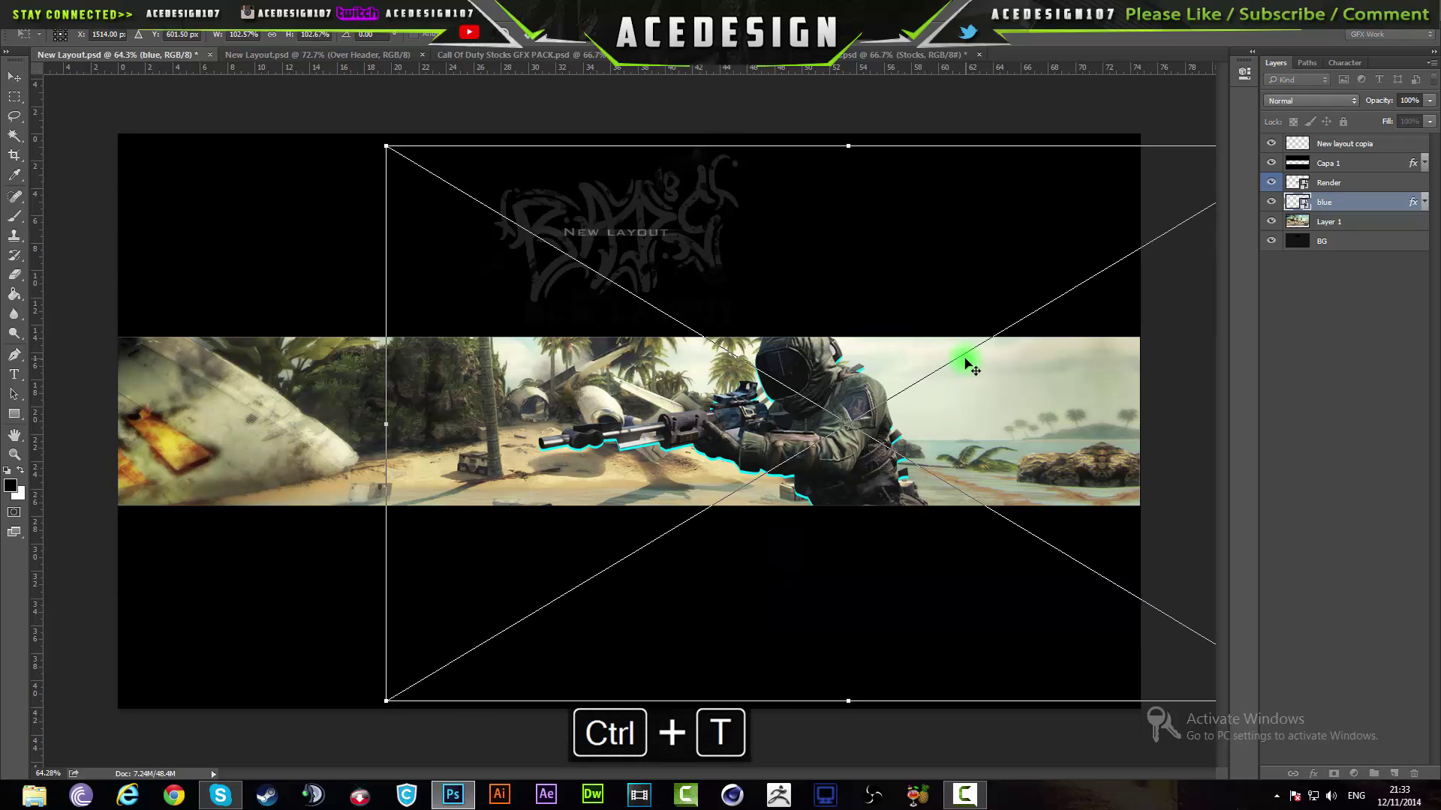
pyautogui.press('Right')
pyautogui.press('Right')
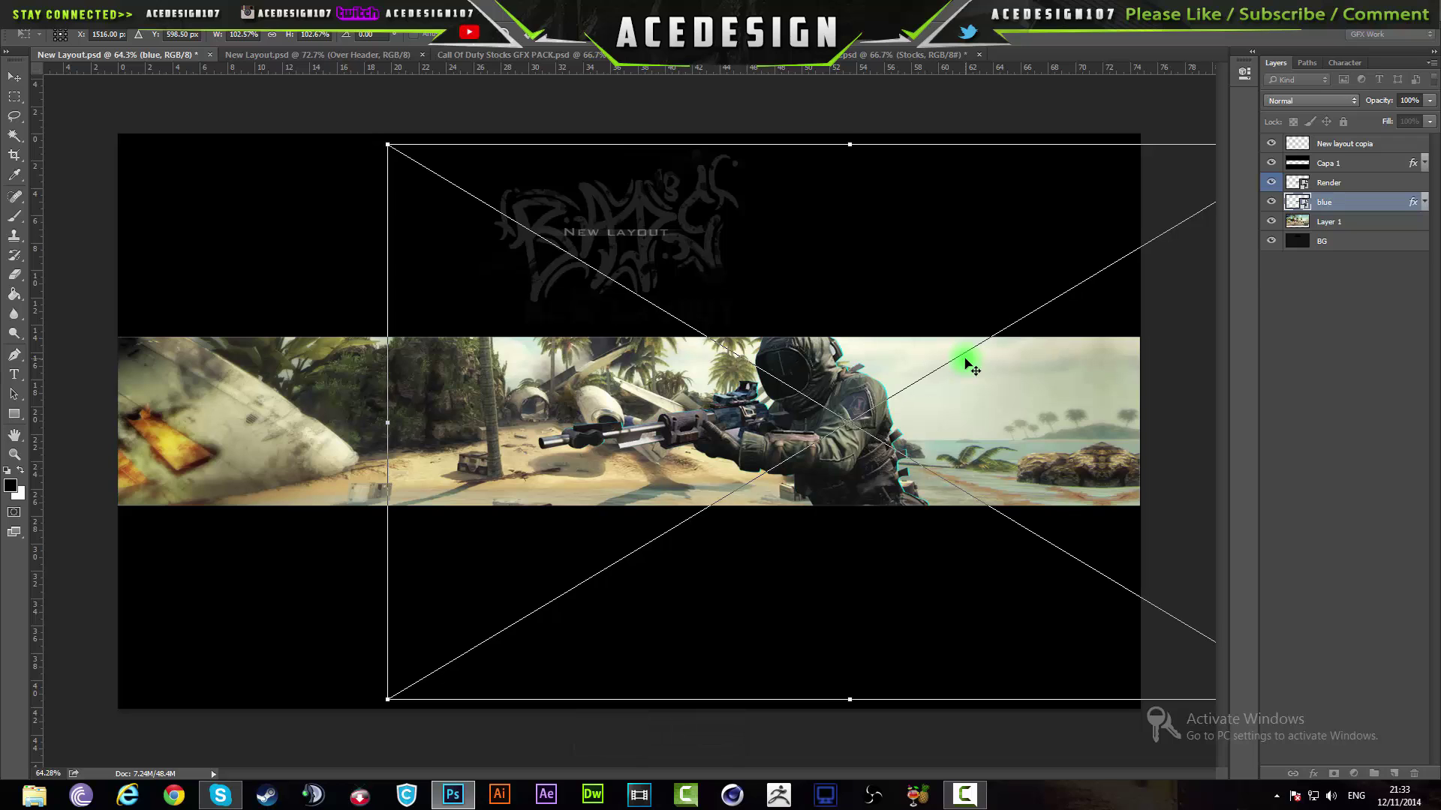
pyautogui.press('Right')
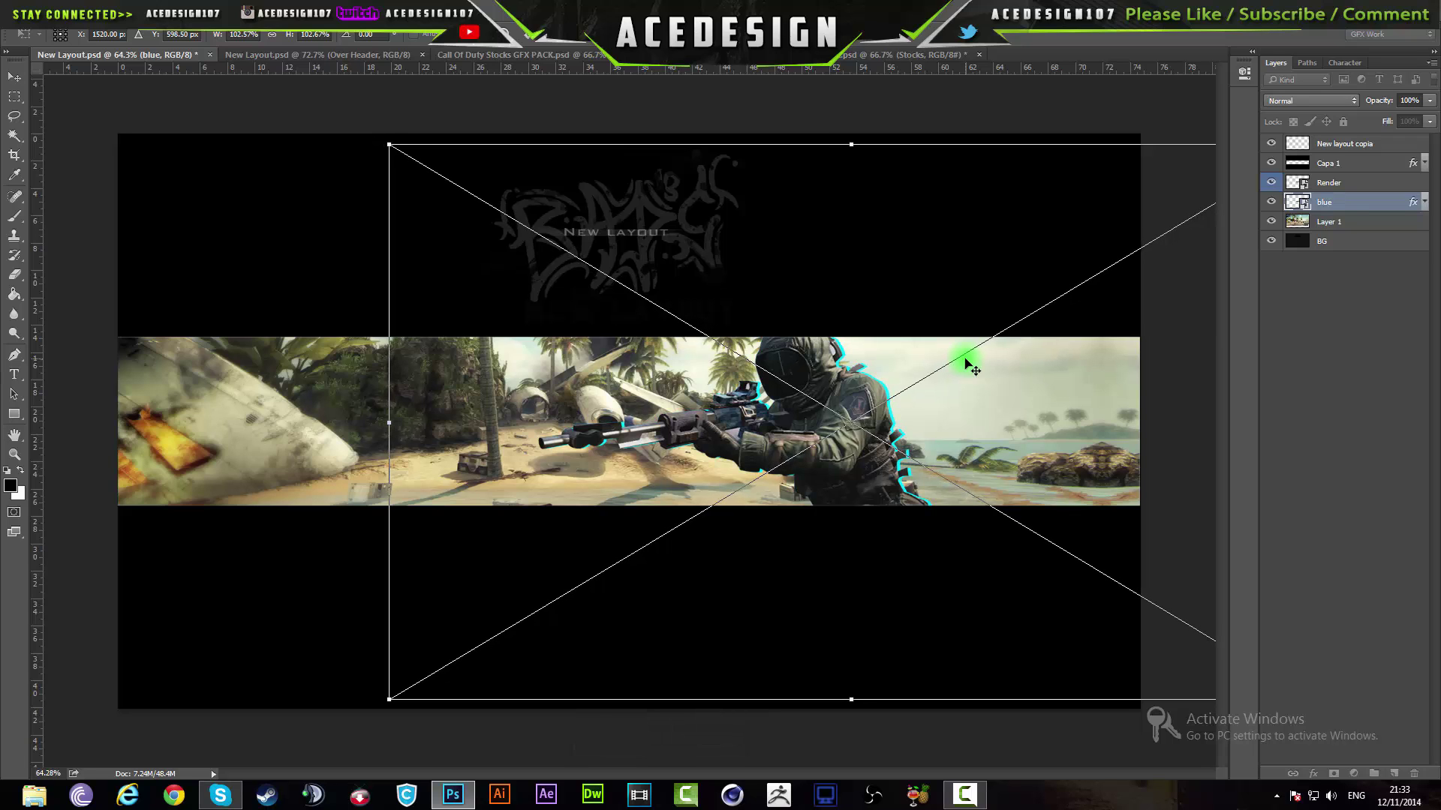
pyautogui.hotkey('ctrl', 'shift', 'Return')
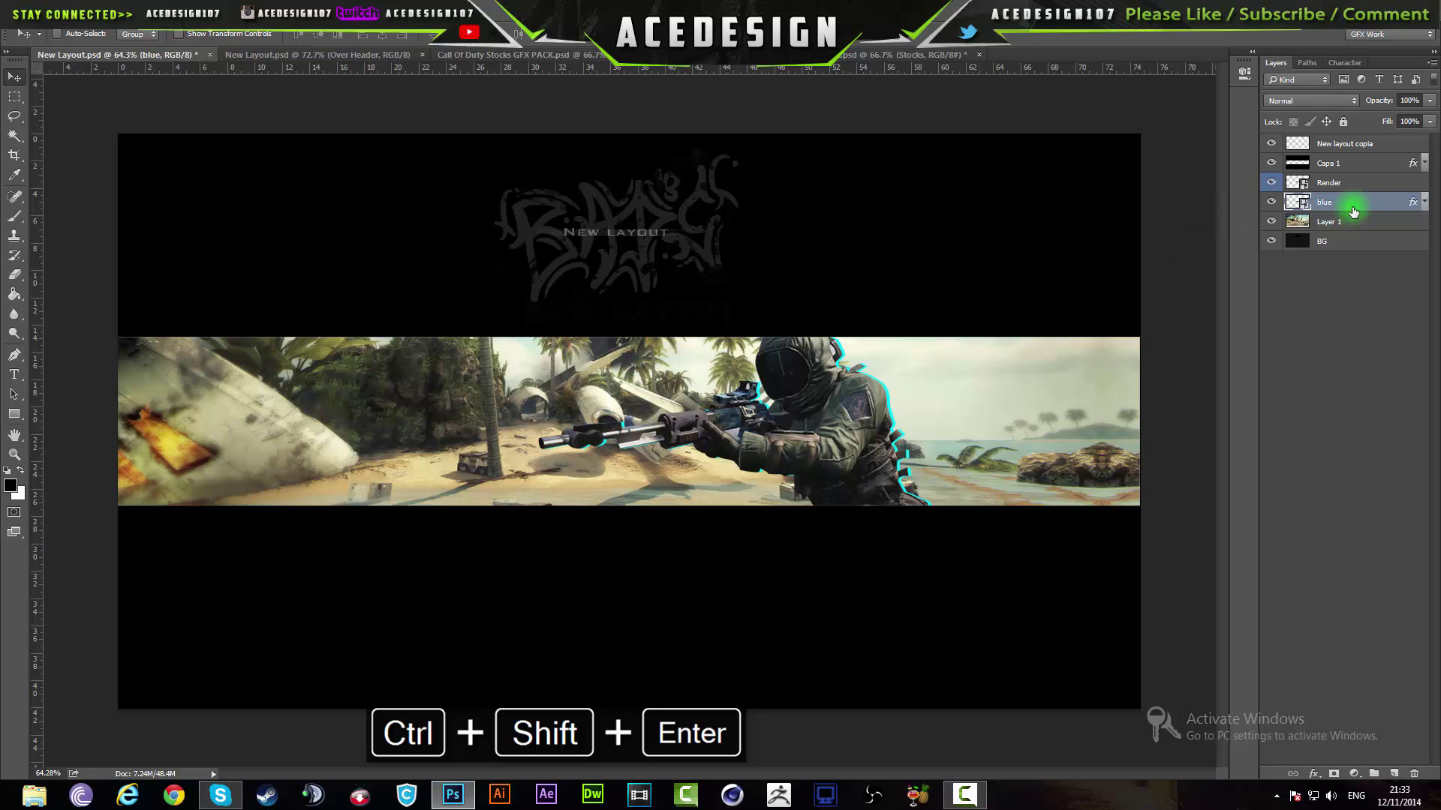
# Duplicate the Render layer and place the copy beneath the blue layer.
pyautogui.click(1370, 185)
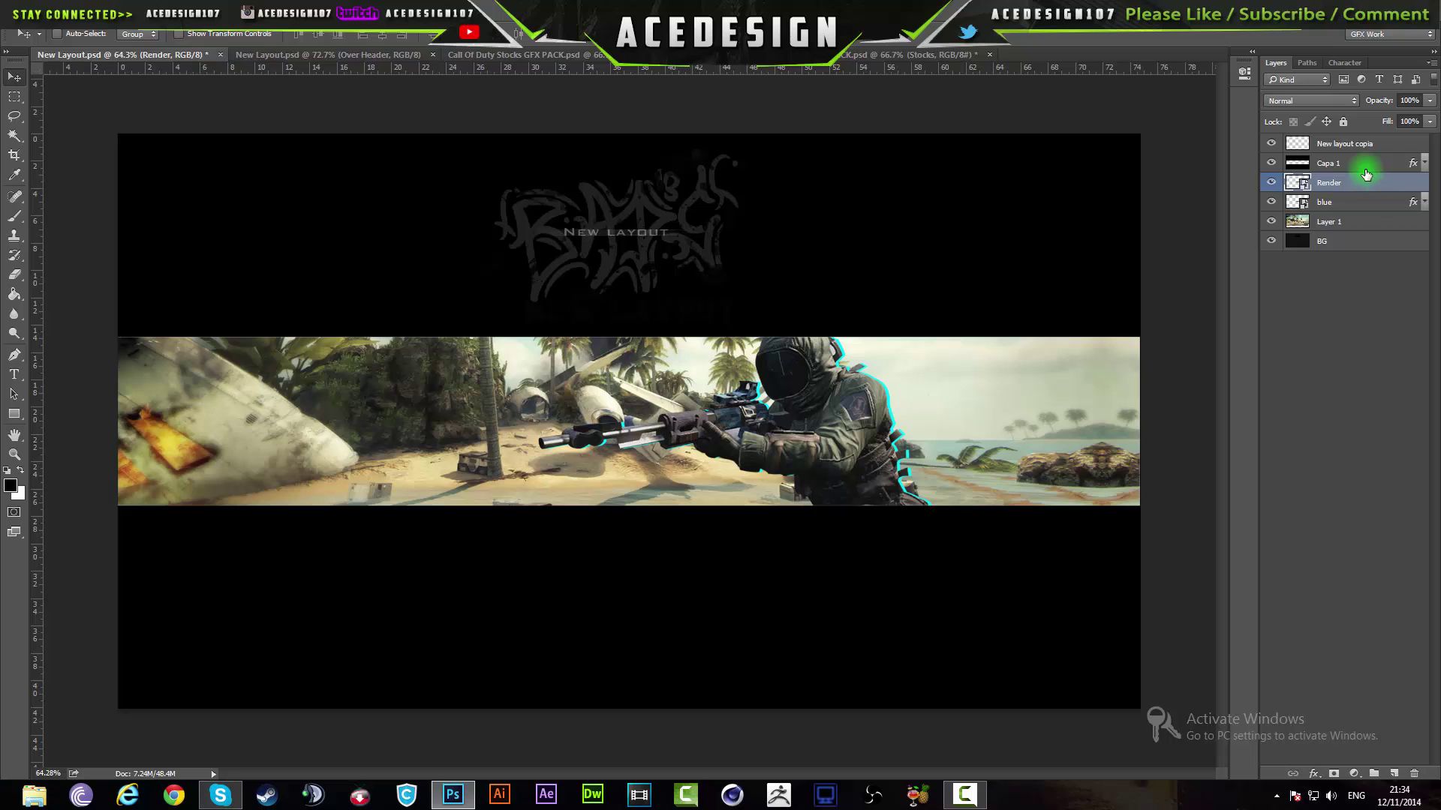
pyautogui.hotkey('ctrl', 'j')
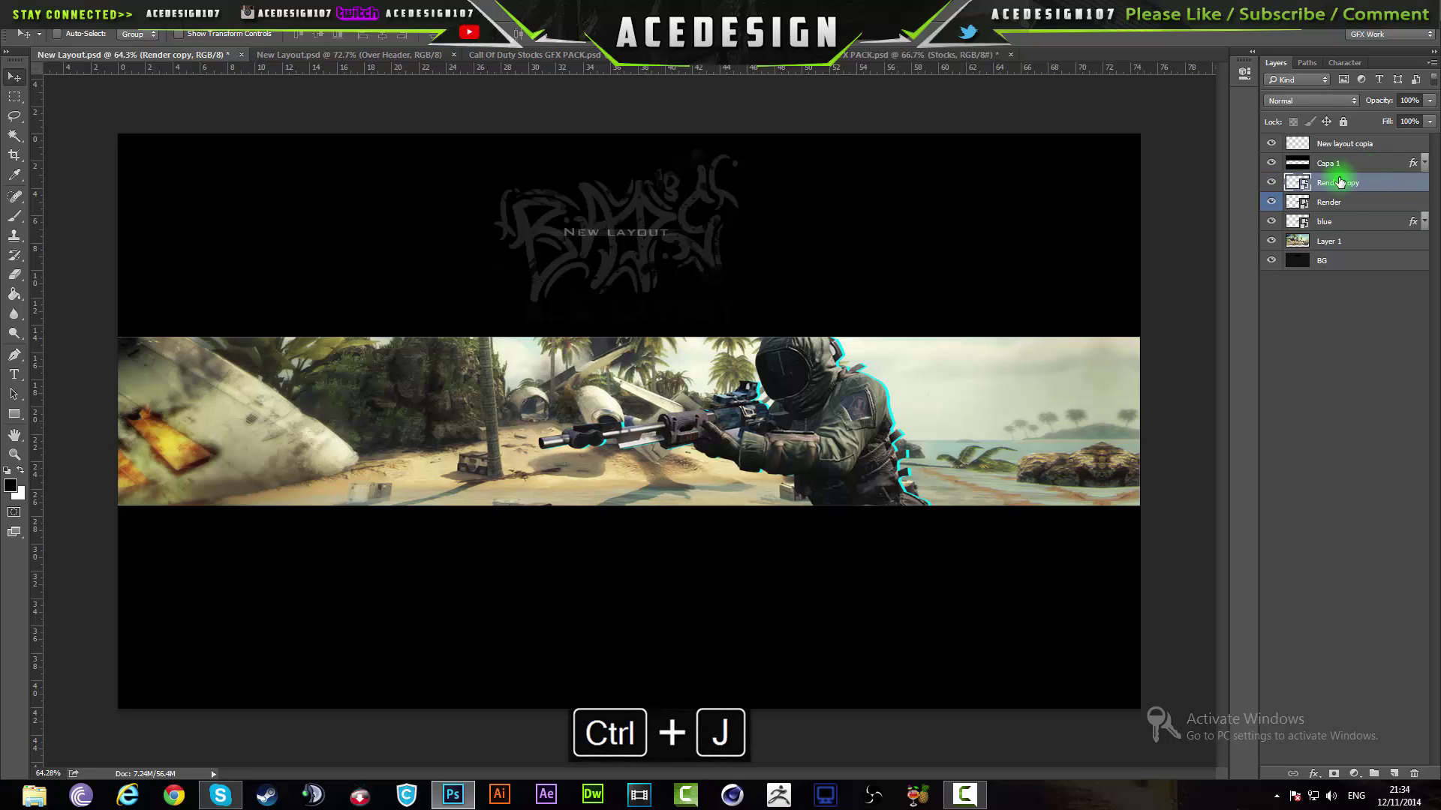
pyautogui.moveTo(1385, 191); pyautogui.dragTo(1373, 225)
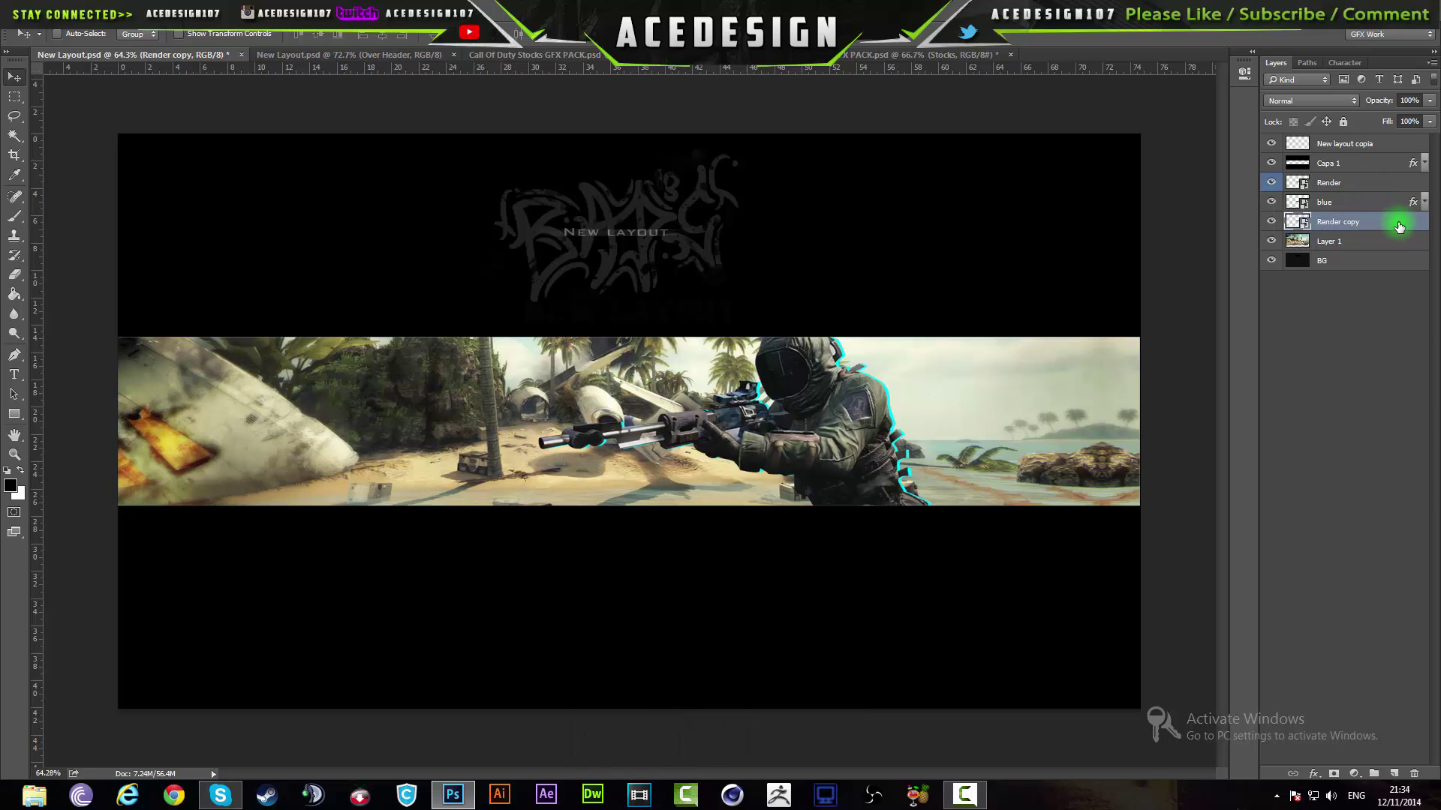
# Apply a magenta #ff00fc Color Overlay to the Render copy layer.
pyautogui.doubleClick(1398, 223)
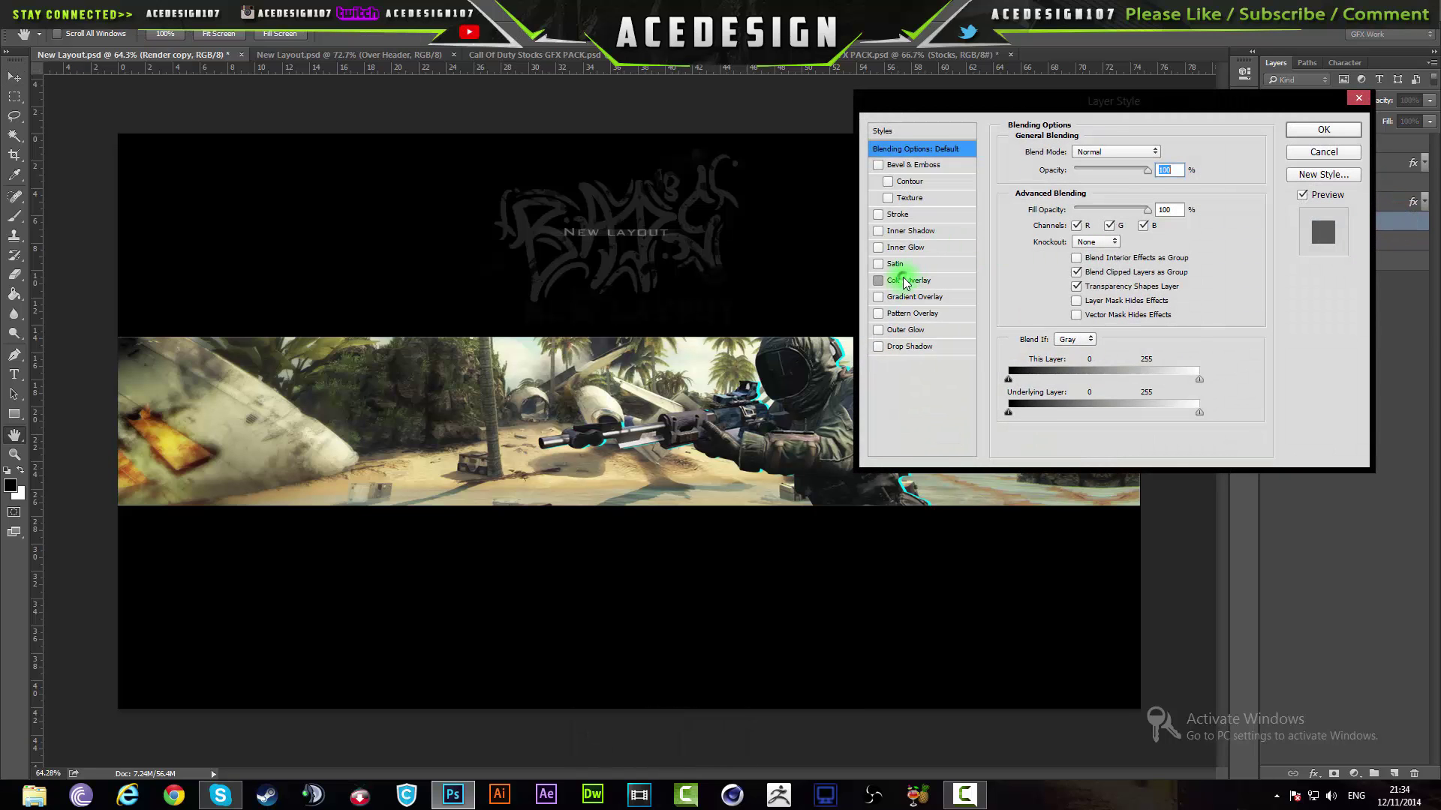
pyautogui.click(905, 282)
pyautogui.click(1165, 159)
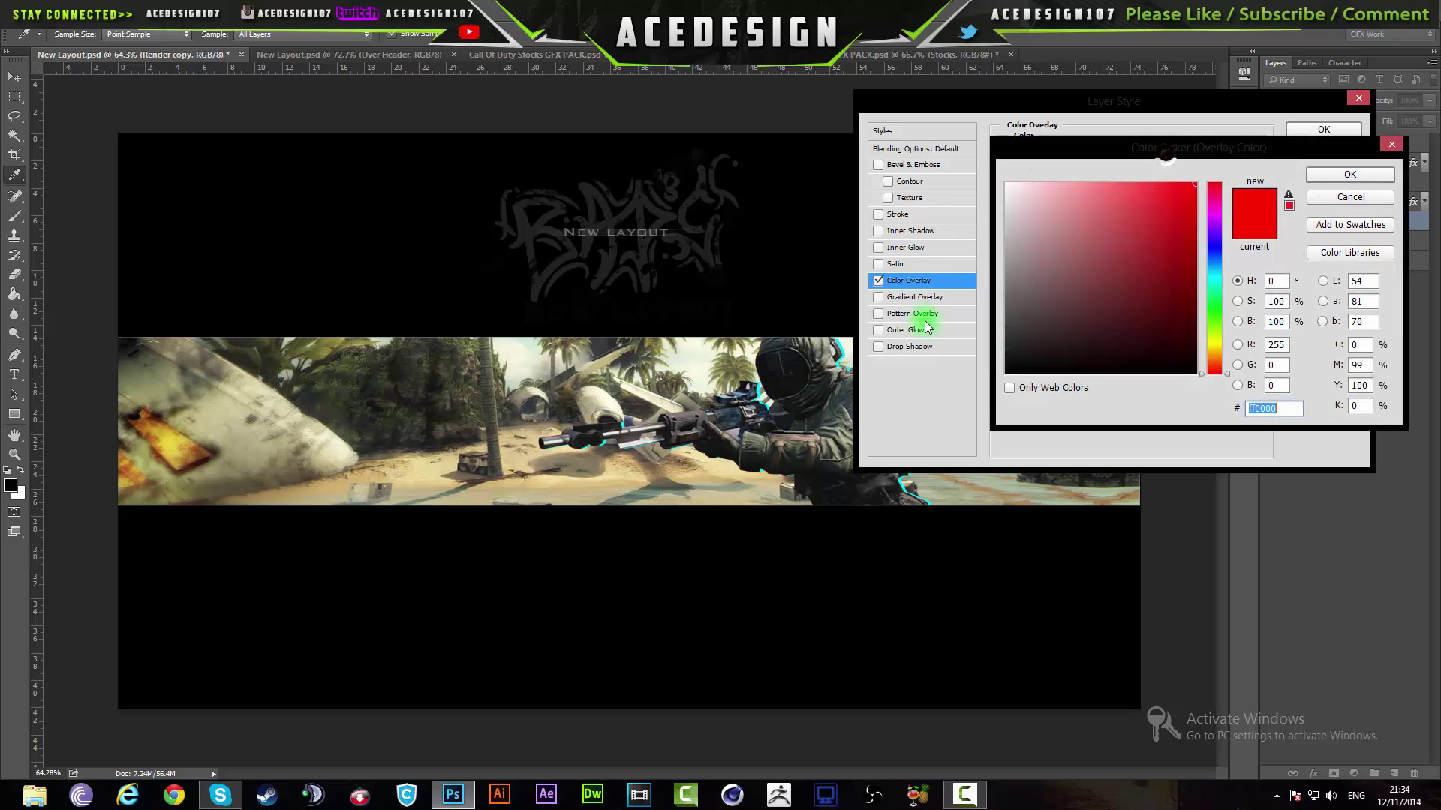
pyautogui.click(1213, 314)
pyautogui.click(1213, 214)
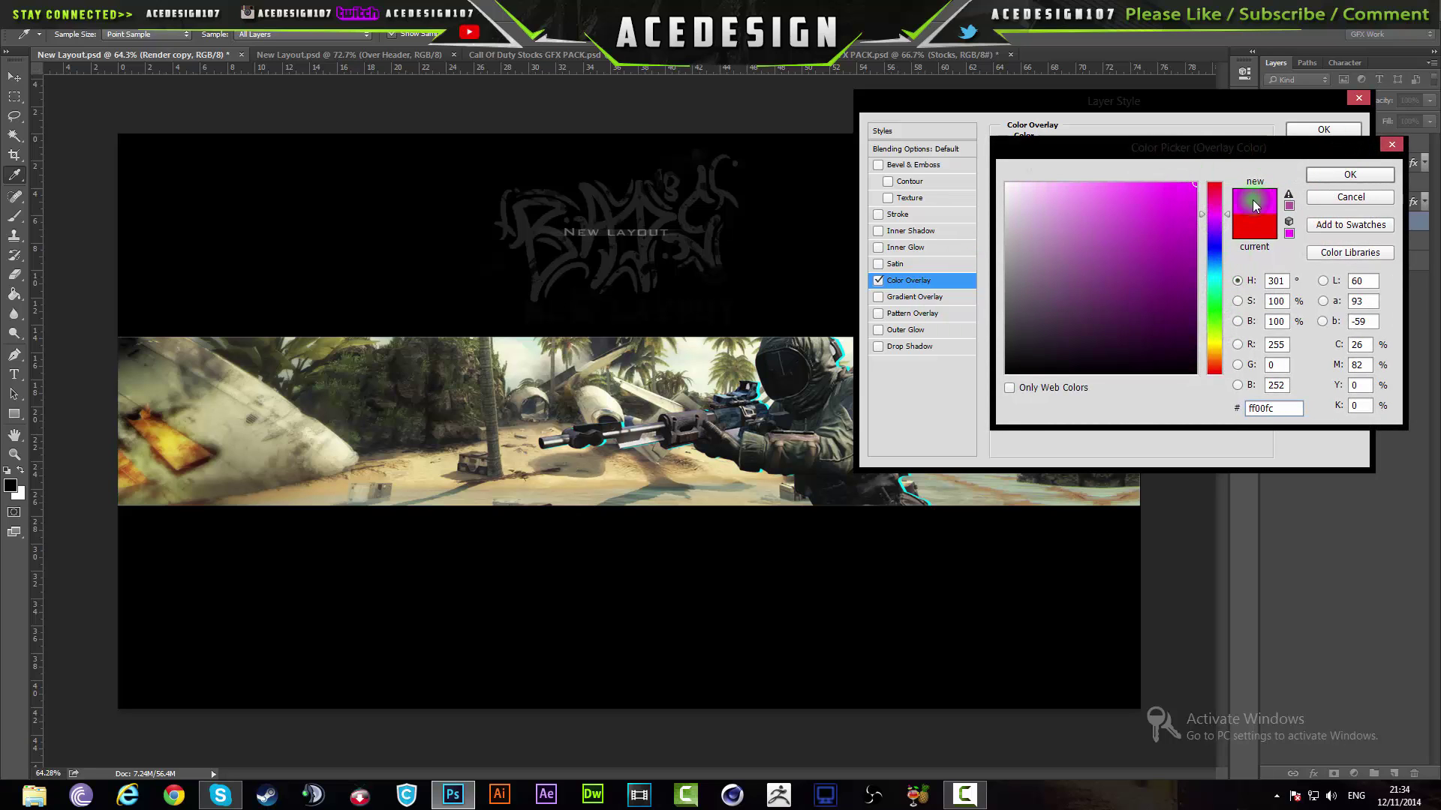
pyautogui.click(1370, 178)
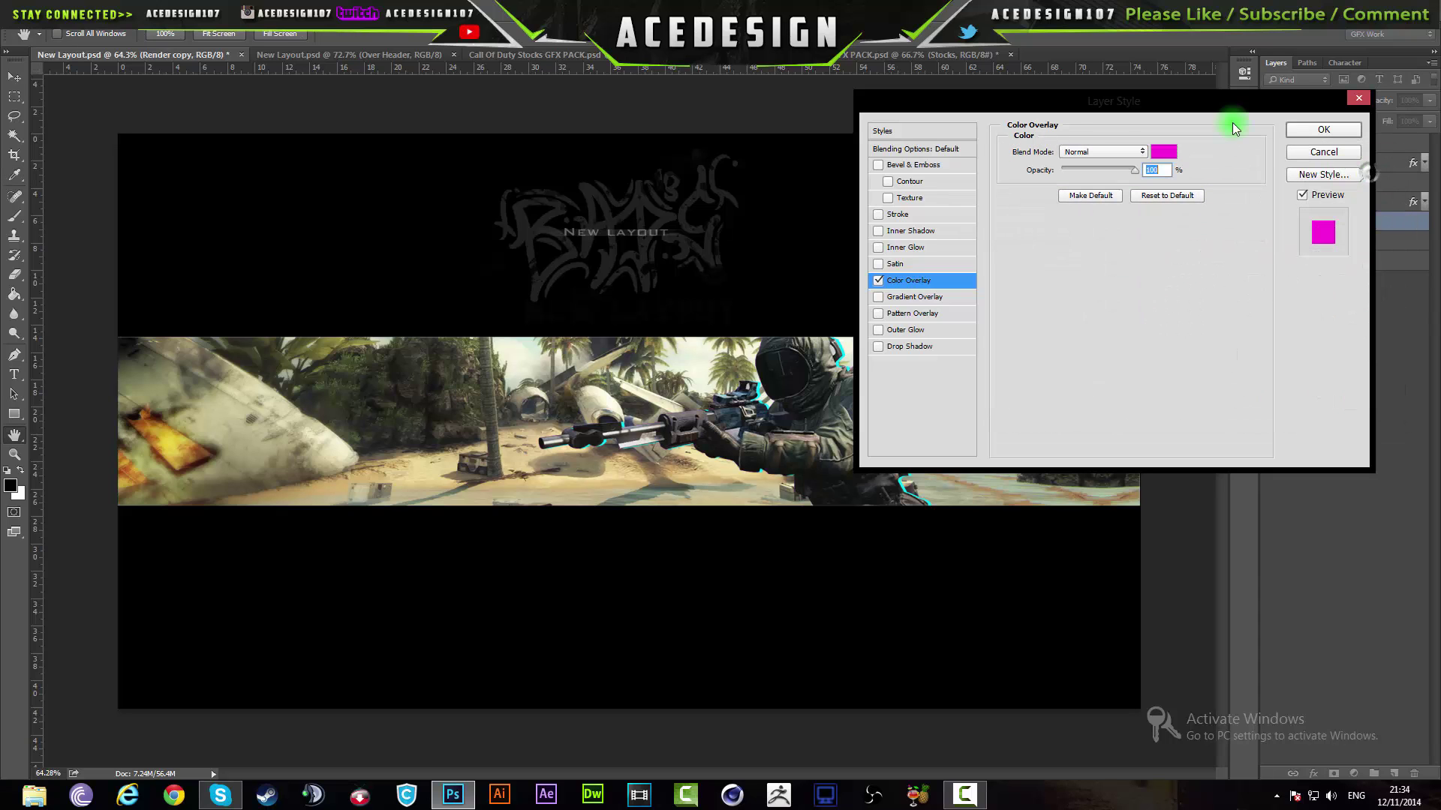
pyautogui.click(1315, 131)
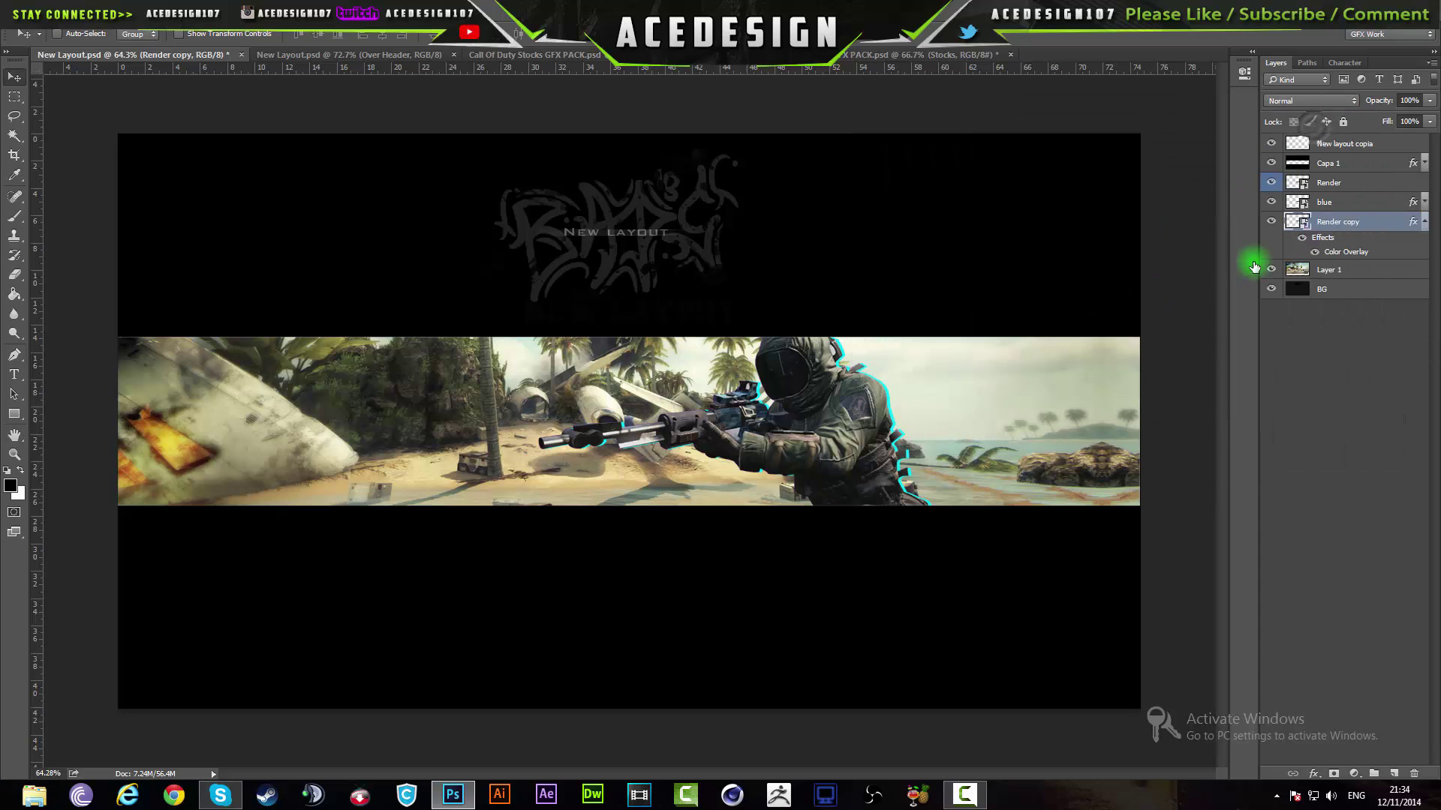
# Offset the magenta Render copy layer a few pixels left so it forms an edge behind the soldier.
pyautogui.hotkey('ctrl', 't')
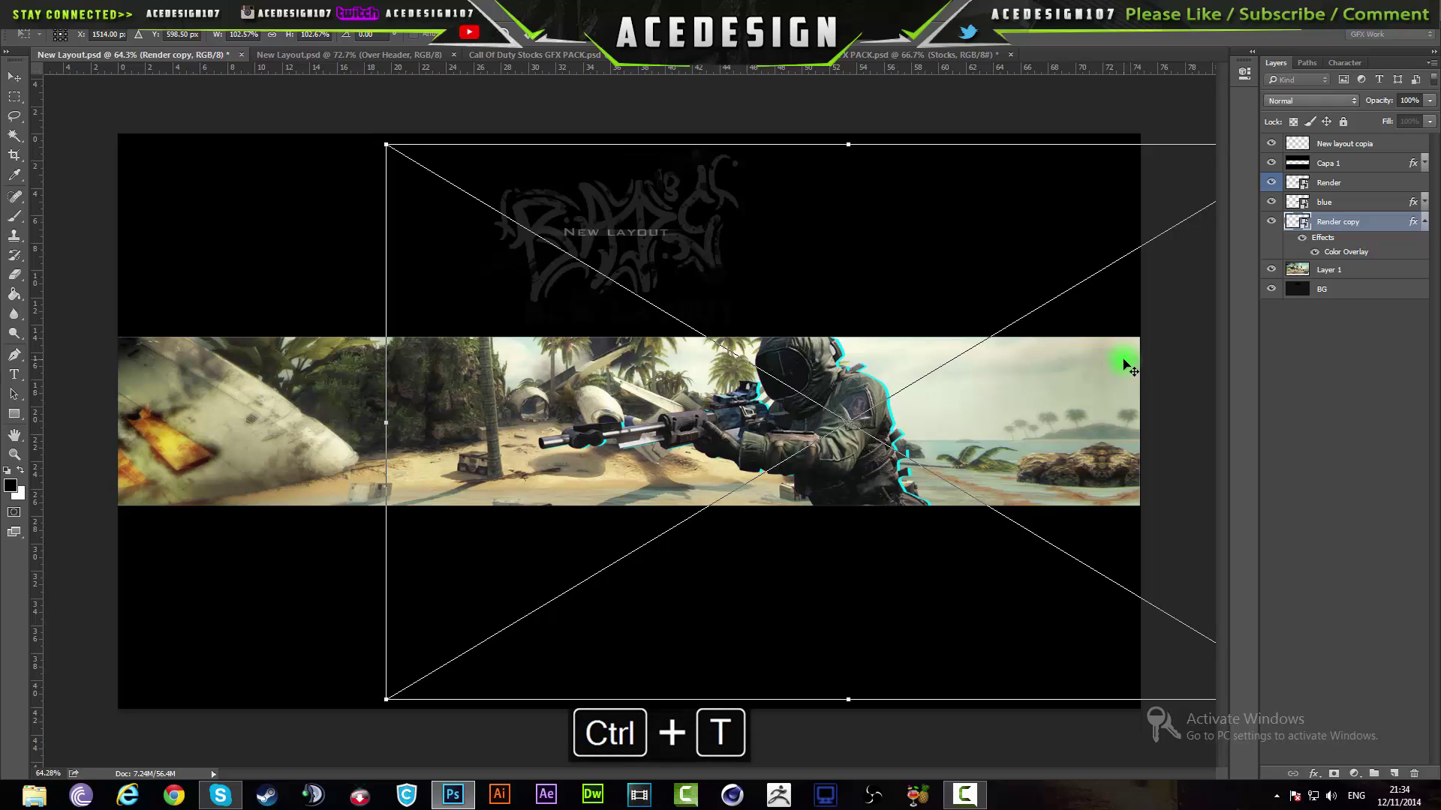
pyautogui.press('Left')
pyautogui.press('Left')
pyautogui.press('Left')
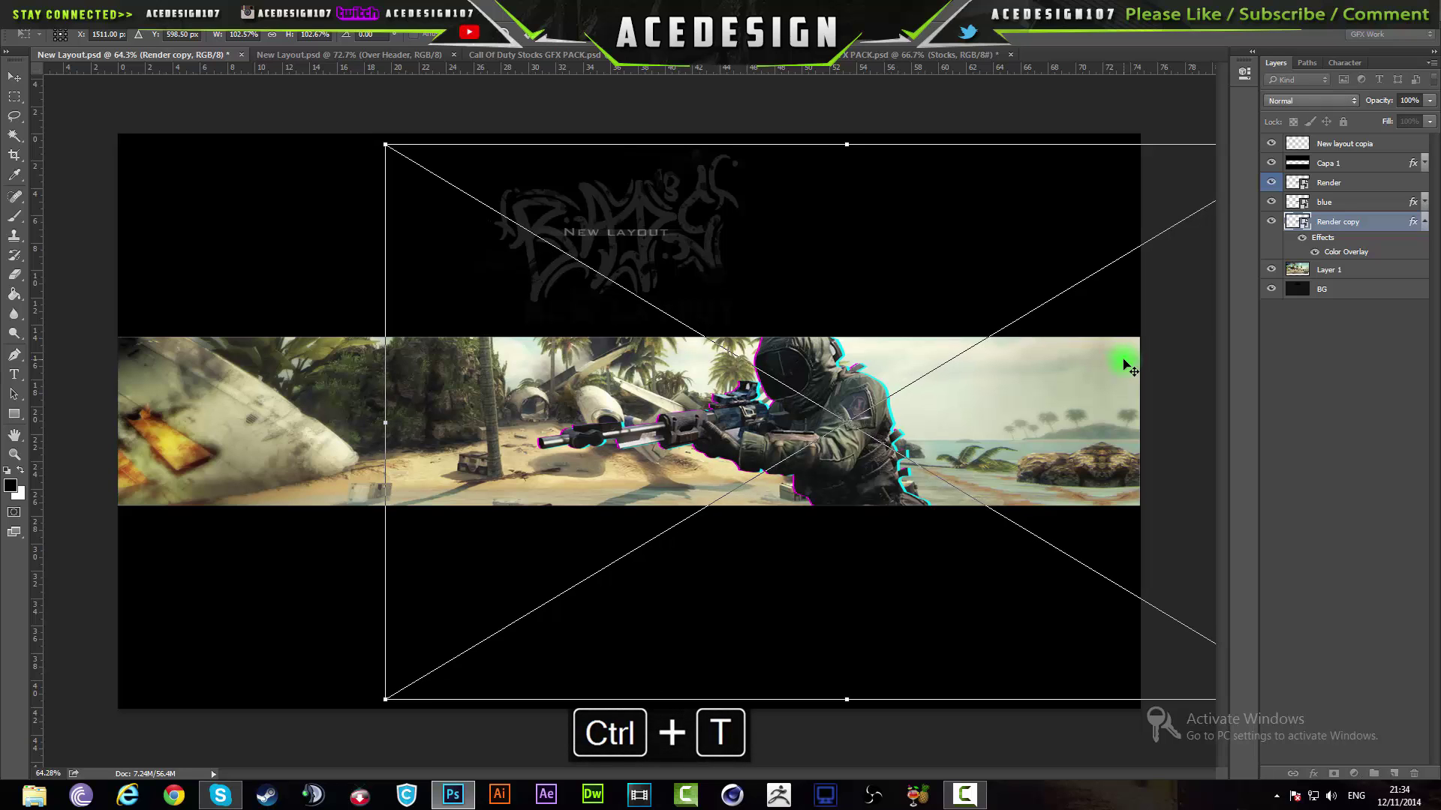
pyautogui.hotkey('ctrl', 'shift', 'Return')
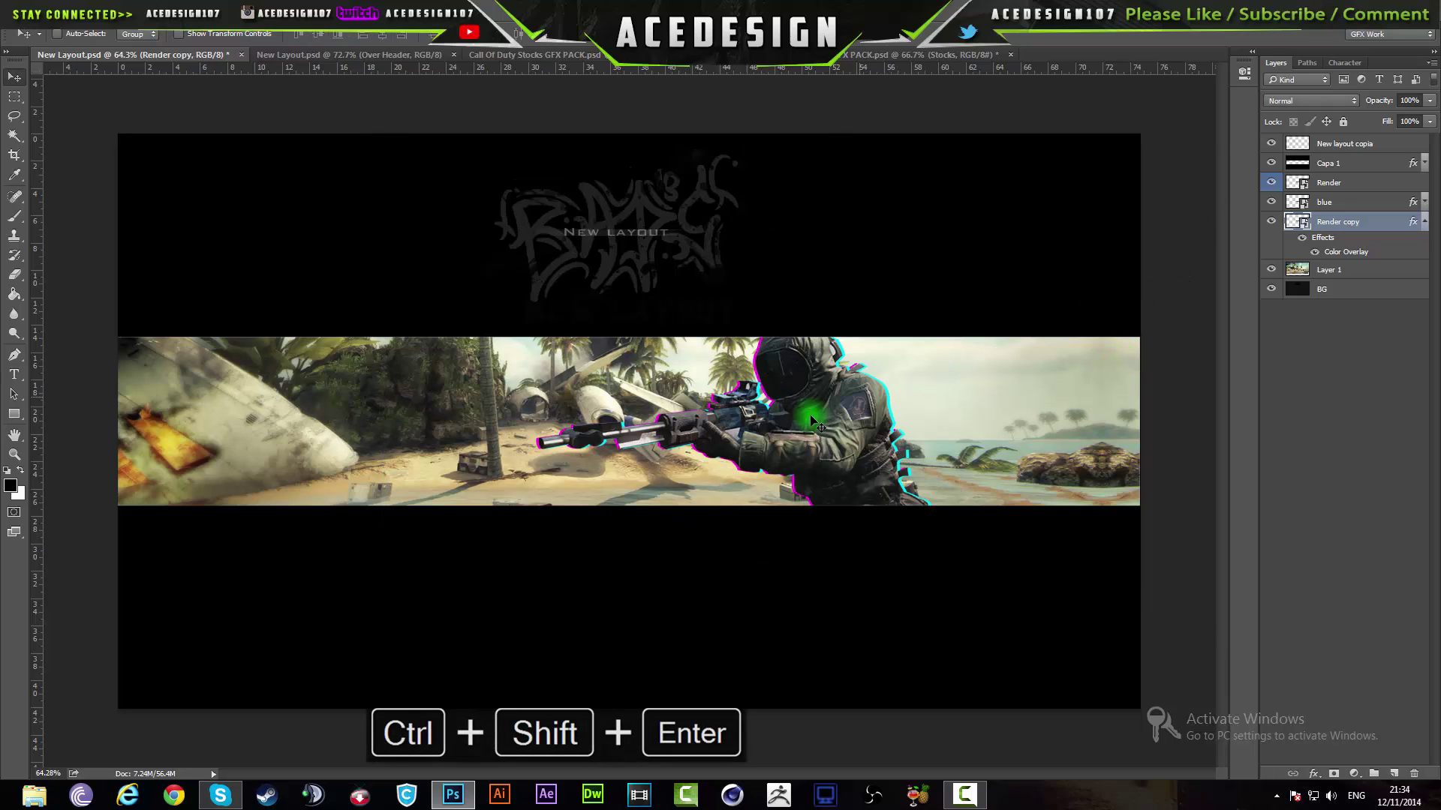
pyautogui.scroll(3, 810, 412)
pyautogui.scroll(-4, 858, 324)
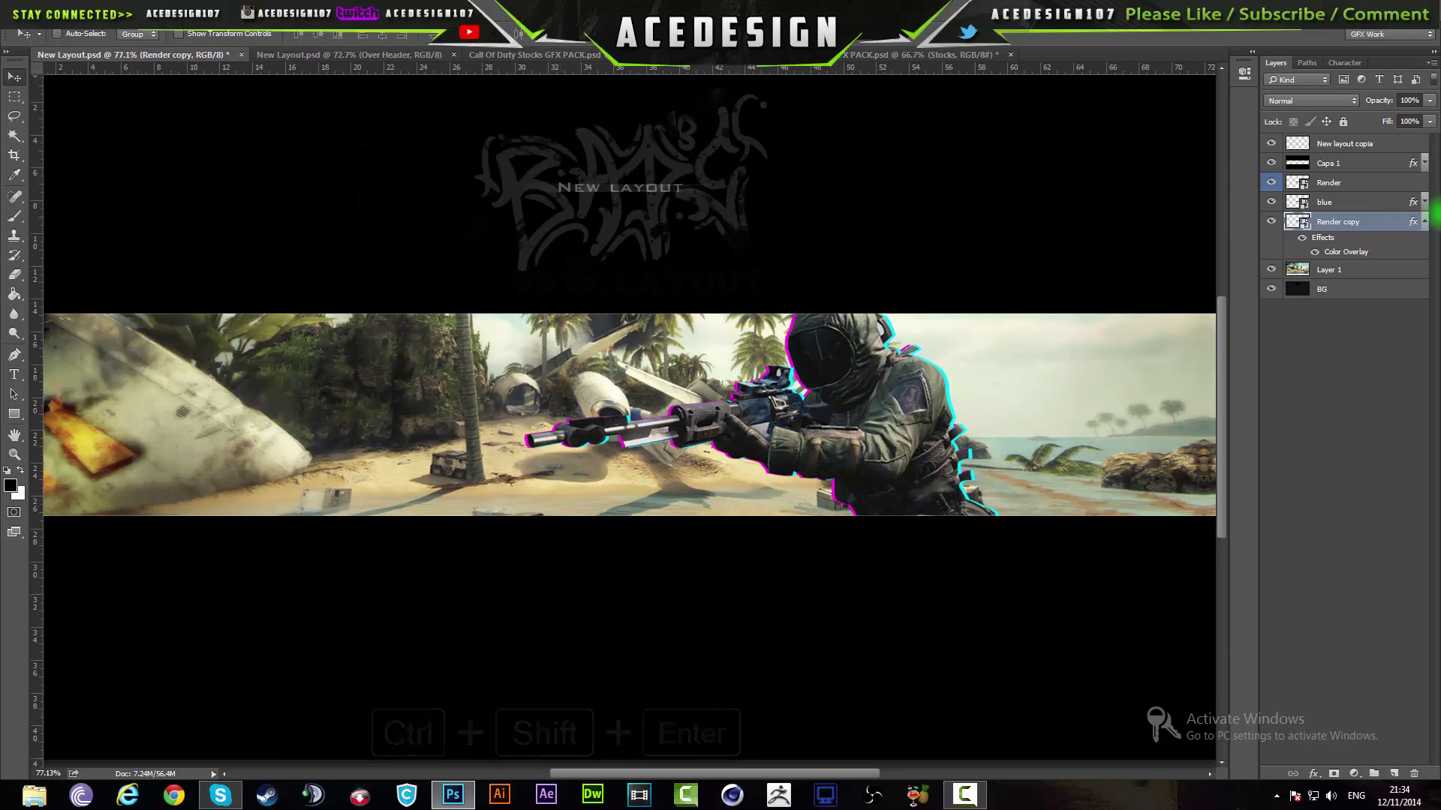
# Collapse the Render copy layer's effects list and set the Render layer's colour label to No Color.
pyautogui.click(1424, 222)
pyautogui.click(1361, 171)
pyautogui.click(1361, 182)
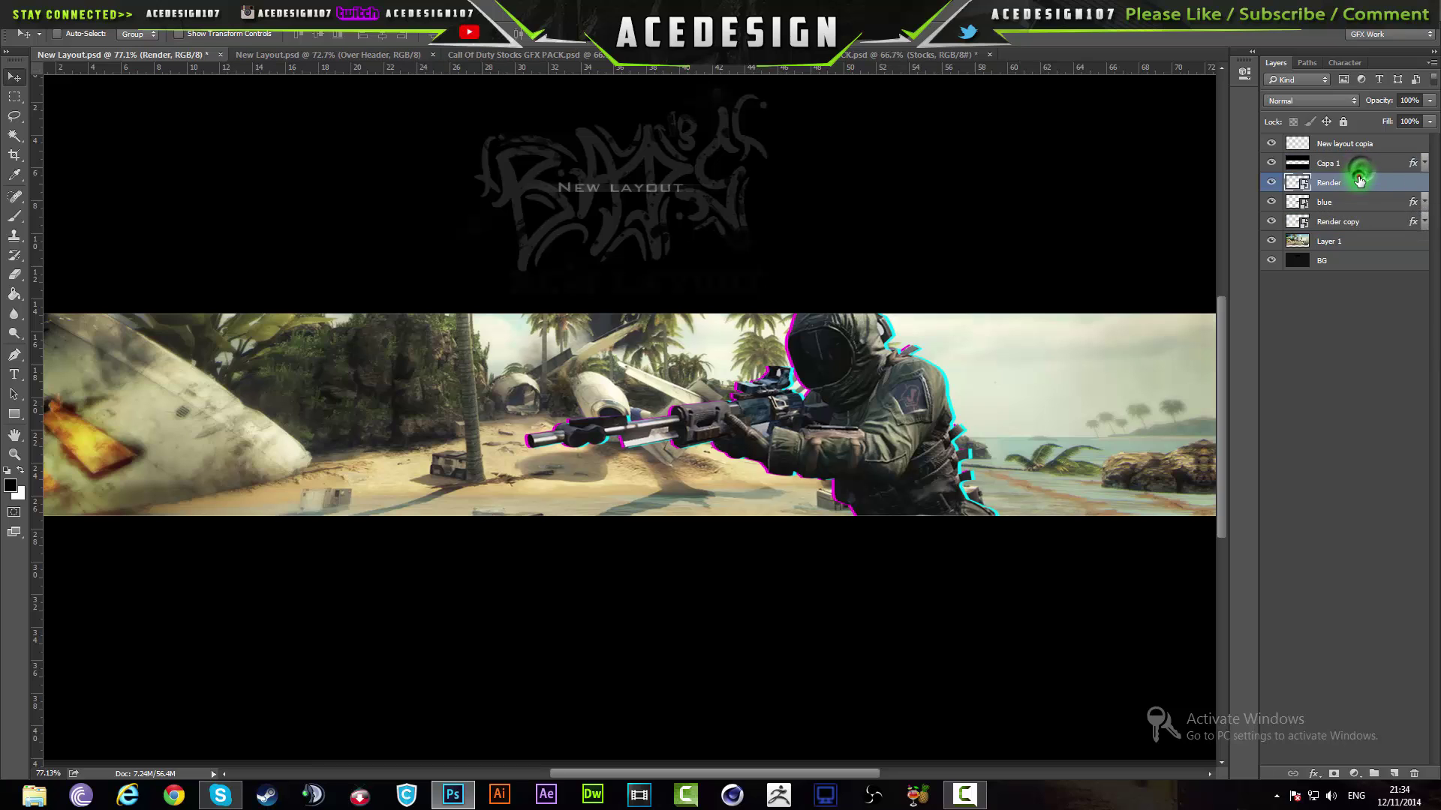
pyautogui.rightClick(1361, 183)
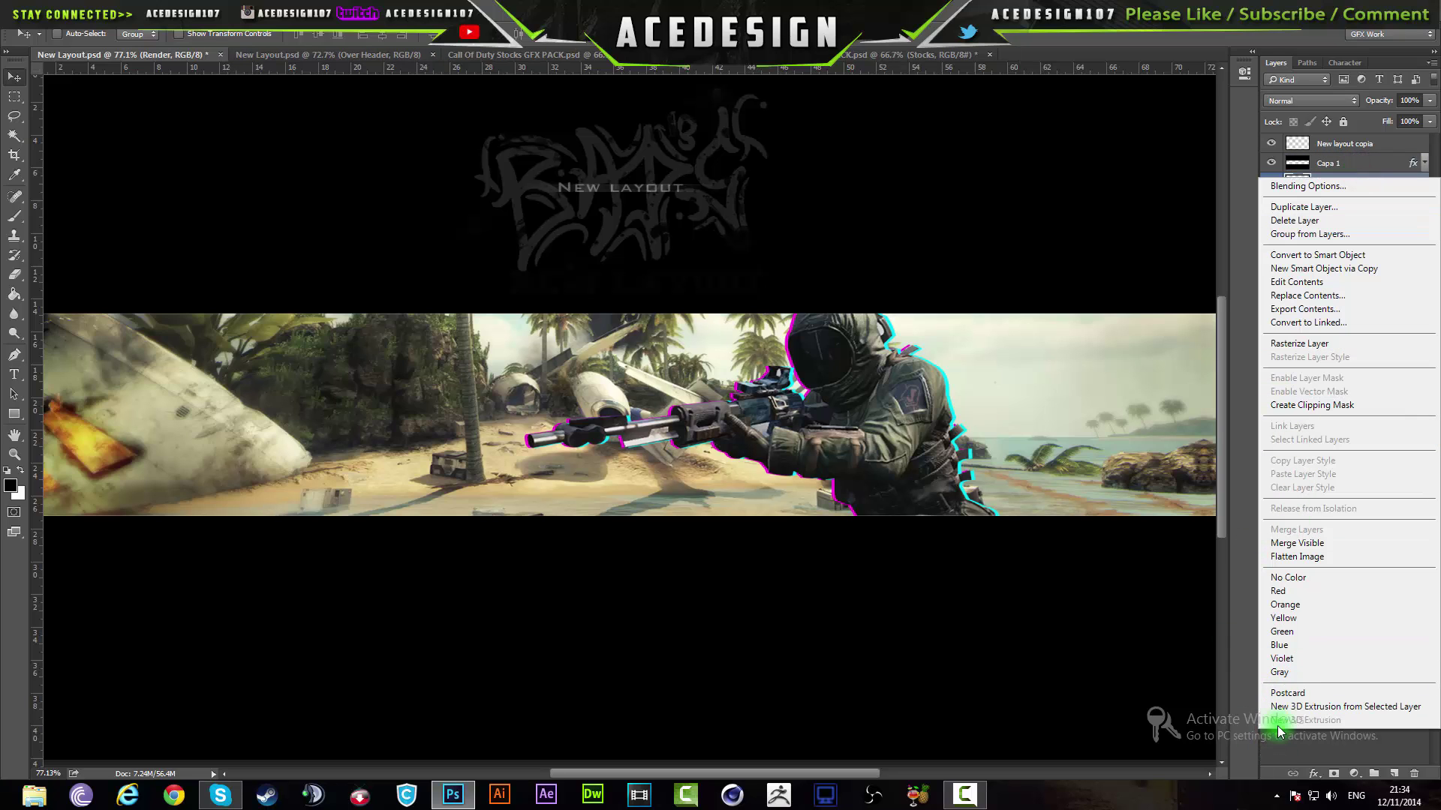
pyautogui.click(1302, 577)
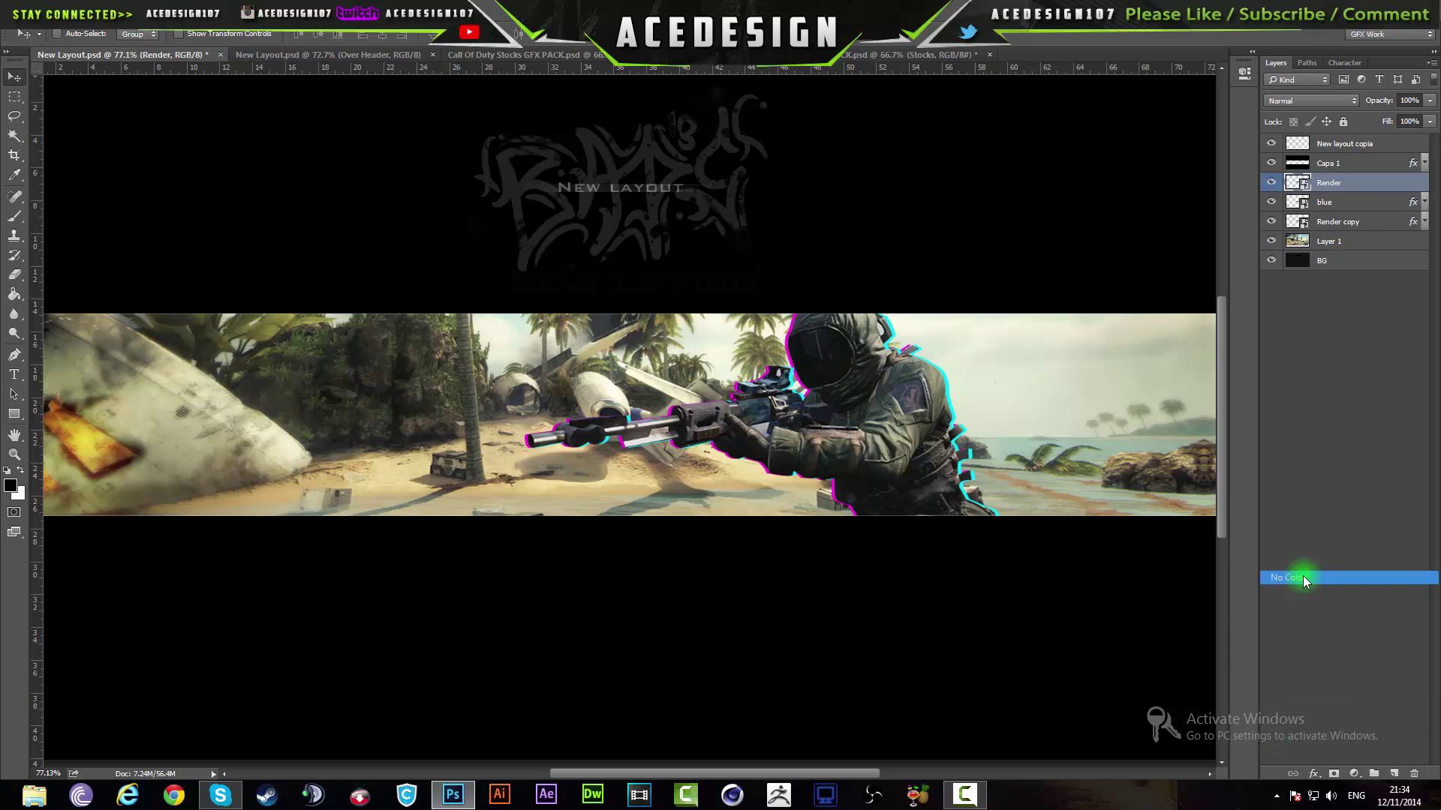
# Rename the Render copy layer as Pink.
pyautogui.click(1350, 222)
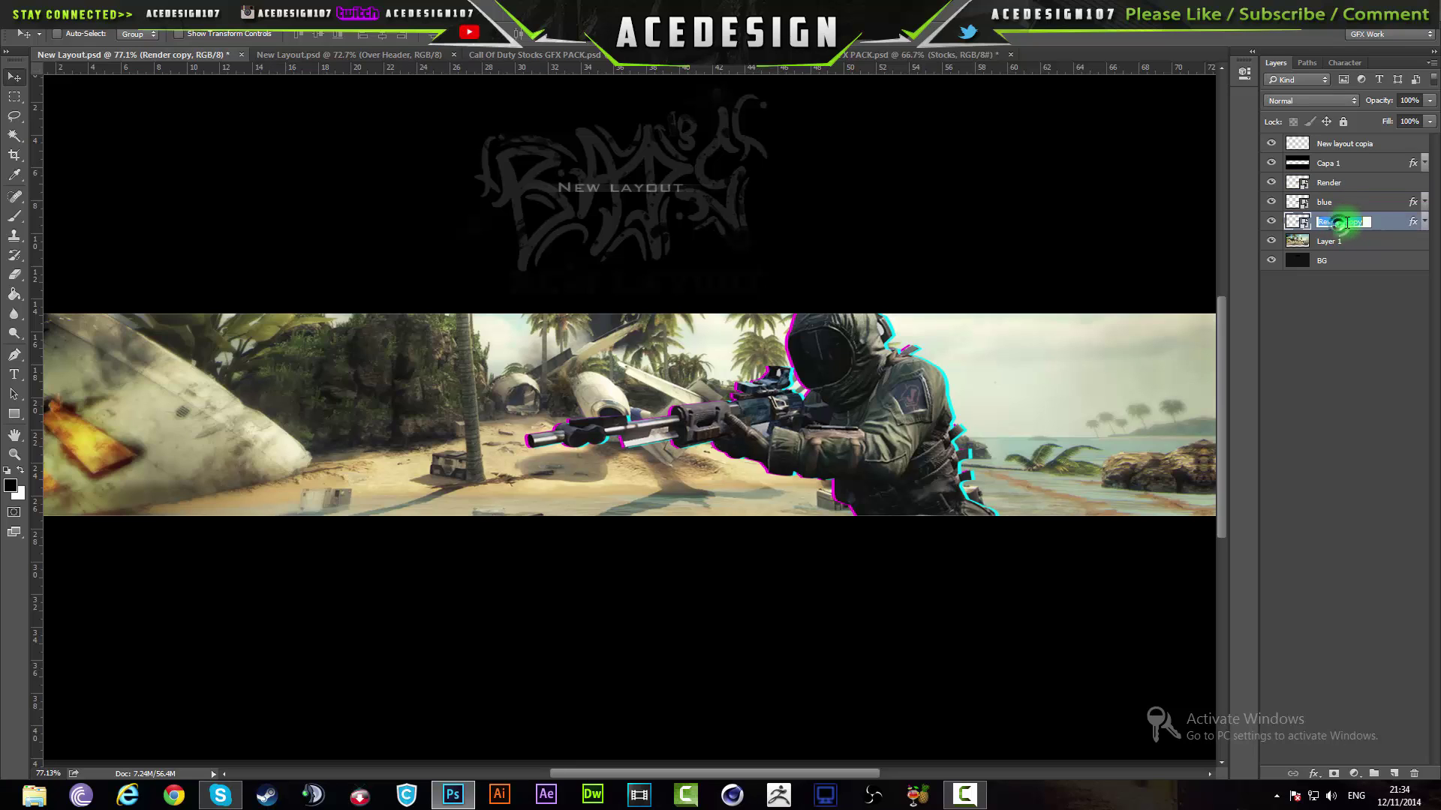
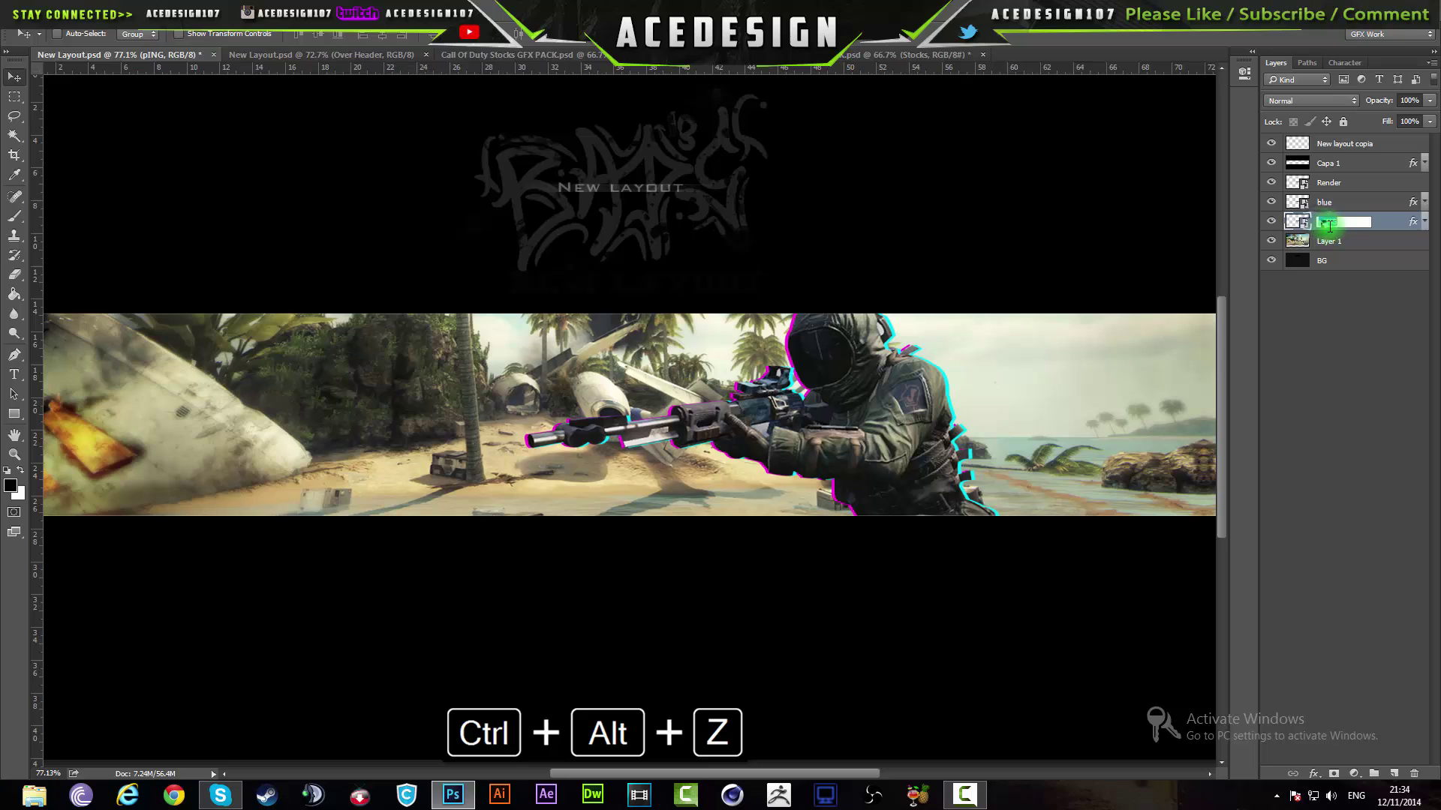
pyautogui.write('ink')
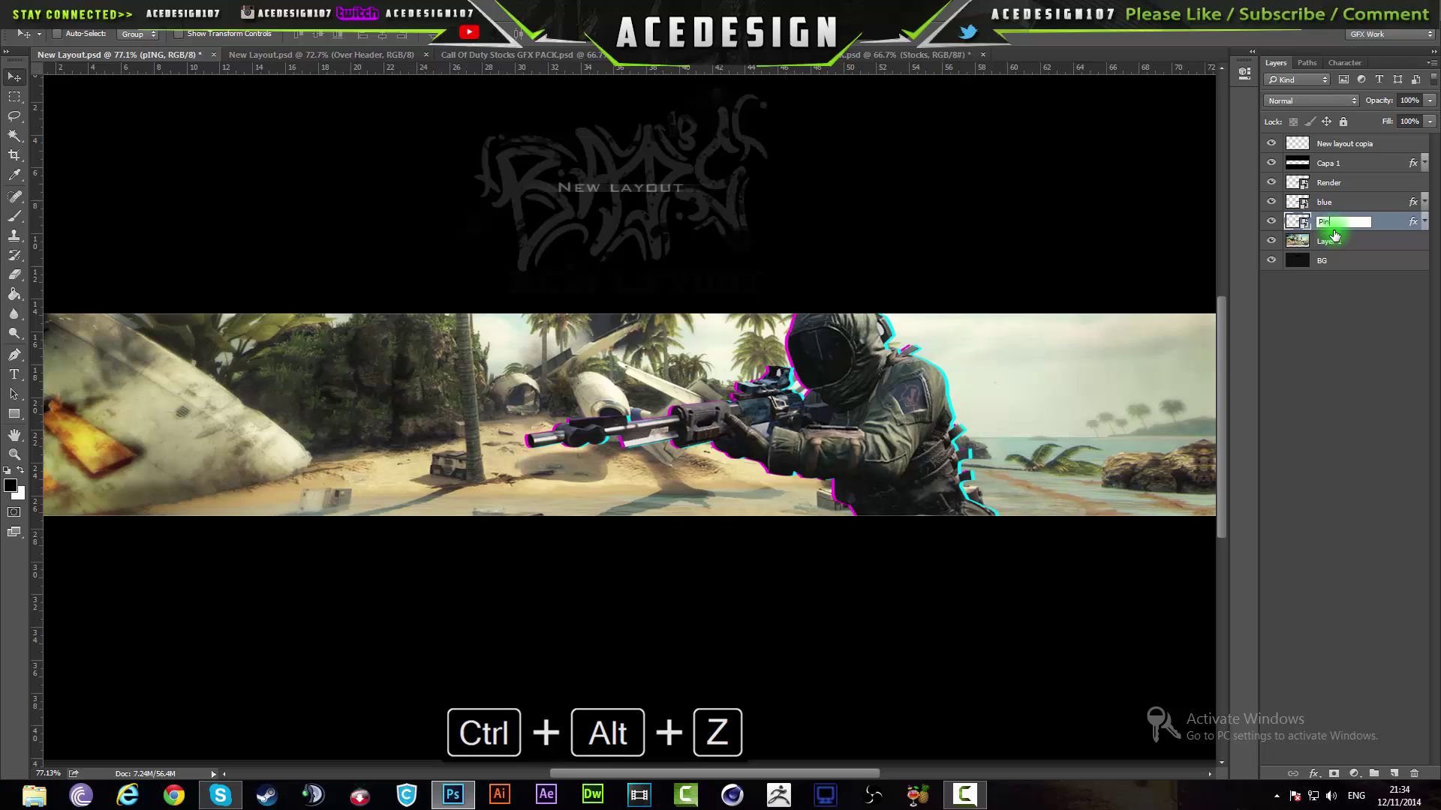
pyautogui.press('Return')
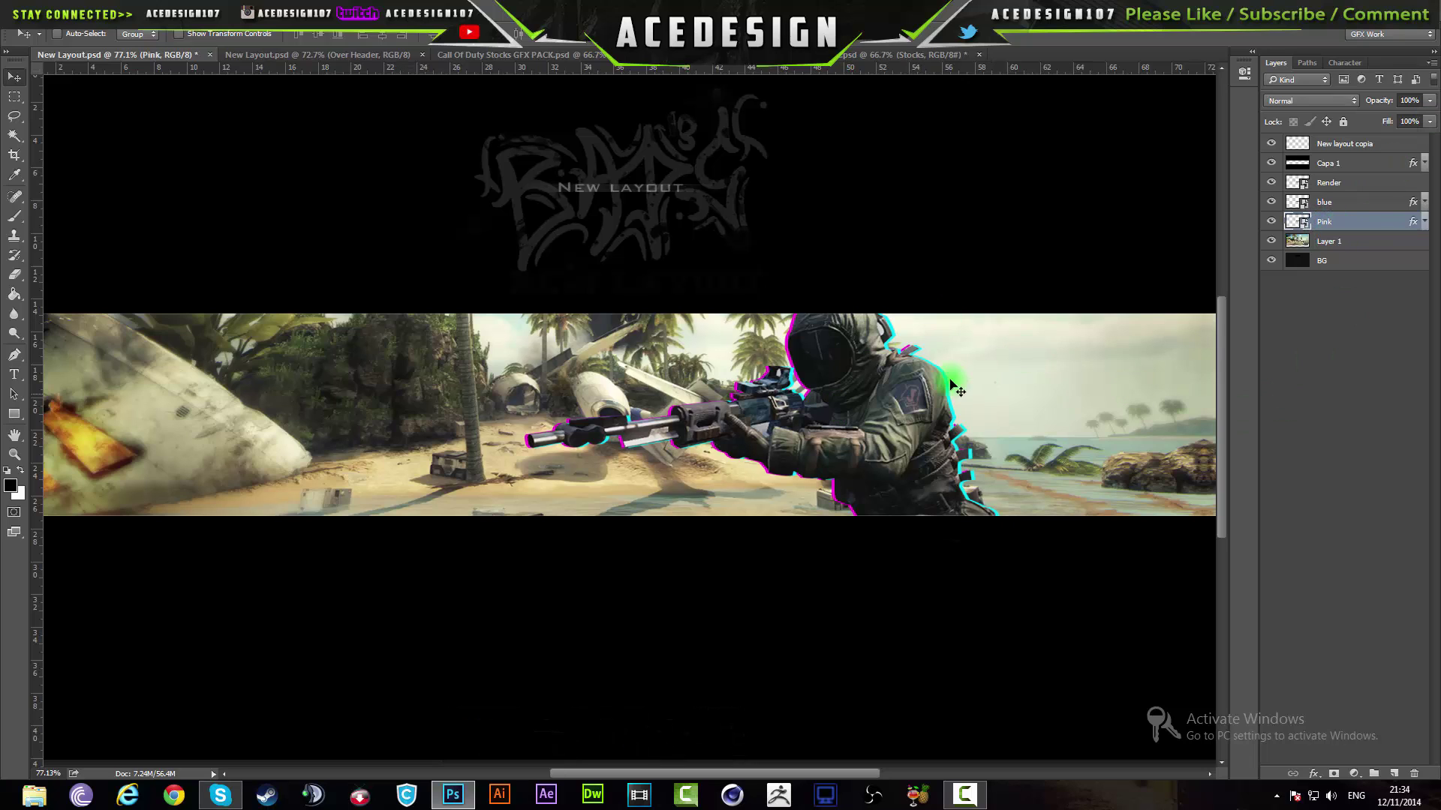
pyautogui.scroll(-2, 675, 482)
pyautogui.scroll(1, 659, 434)
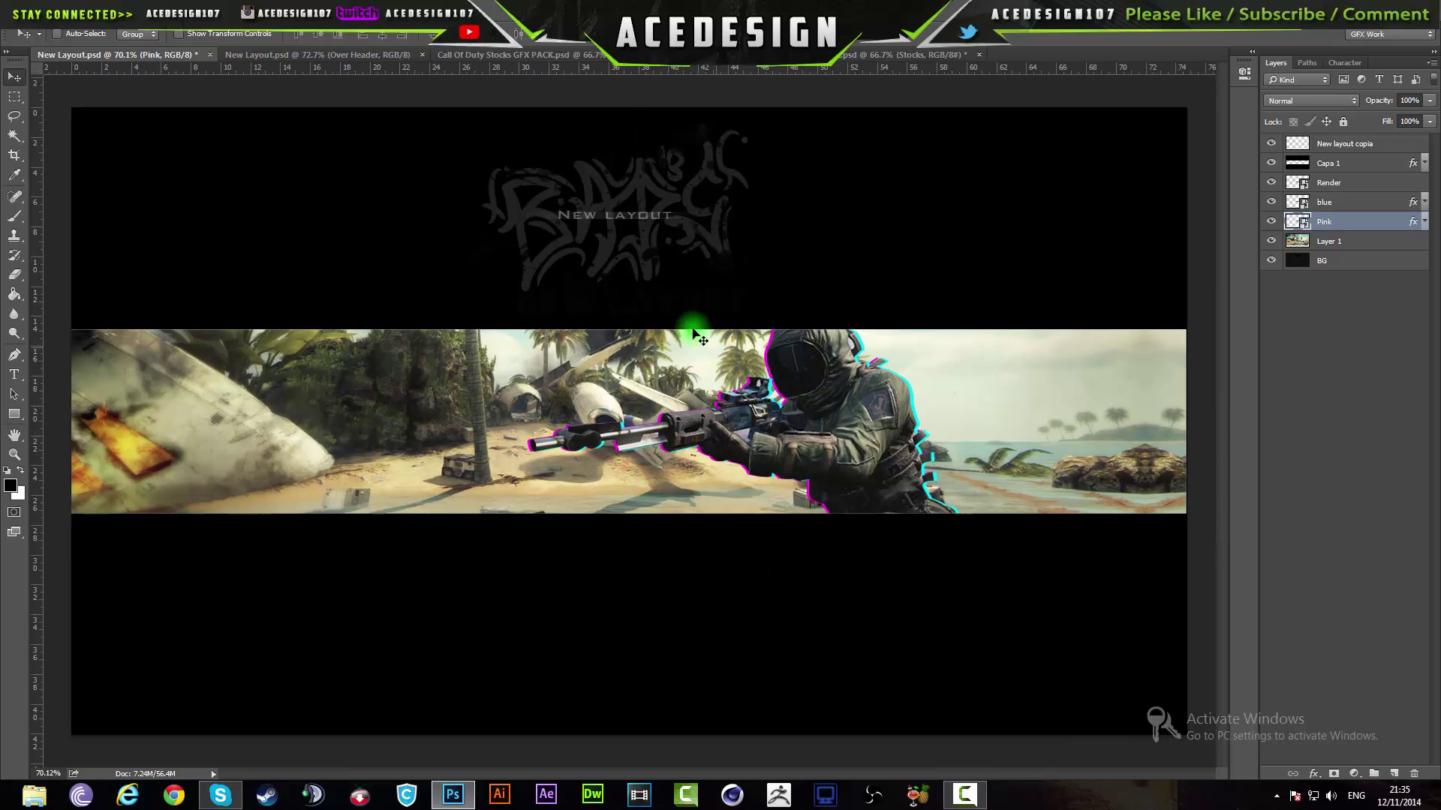
# Examine the soldier's outline and the triangle shards behind him in the finished banner document, and return to the working banner.
pyautogui.click(518, 54)
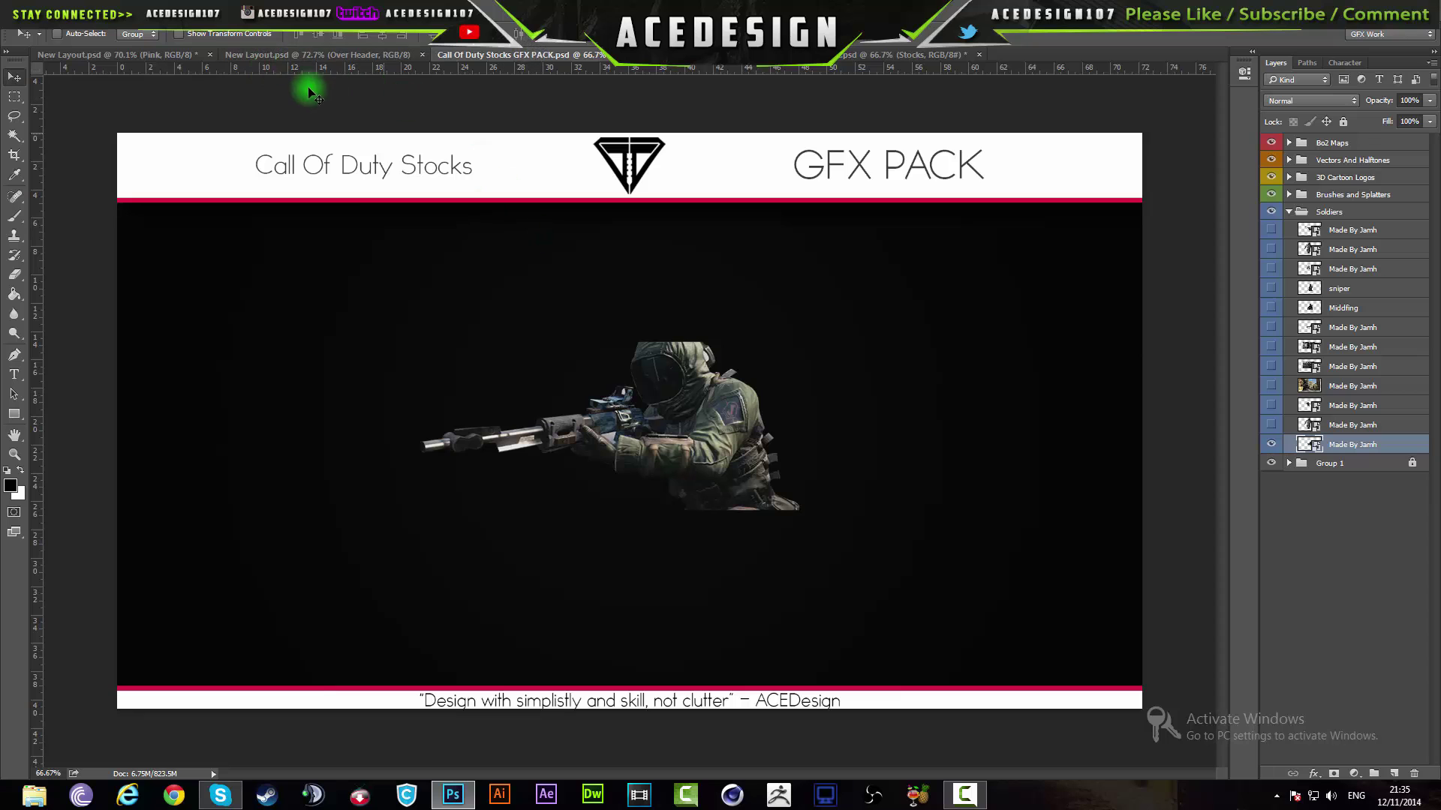
pyautogui.click(315, 54)
pyautogui.scroll(3, 831, 395)
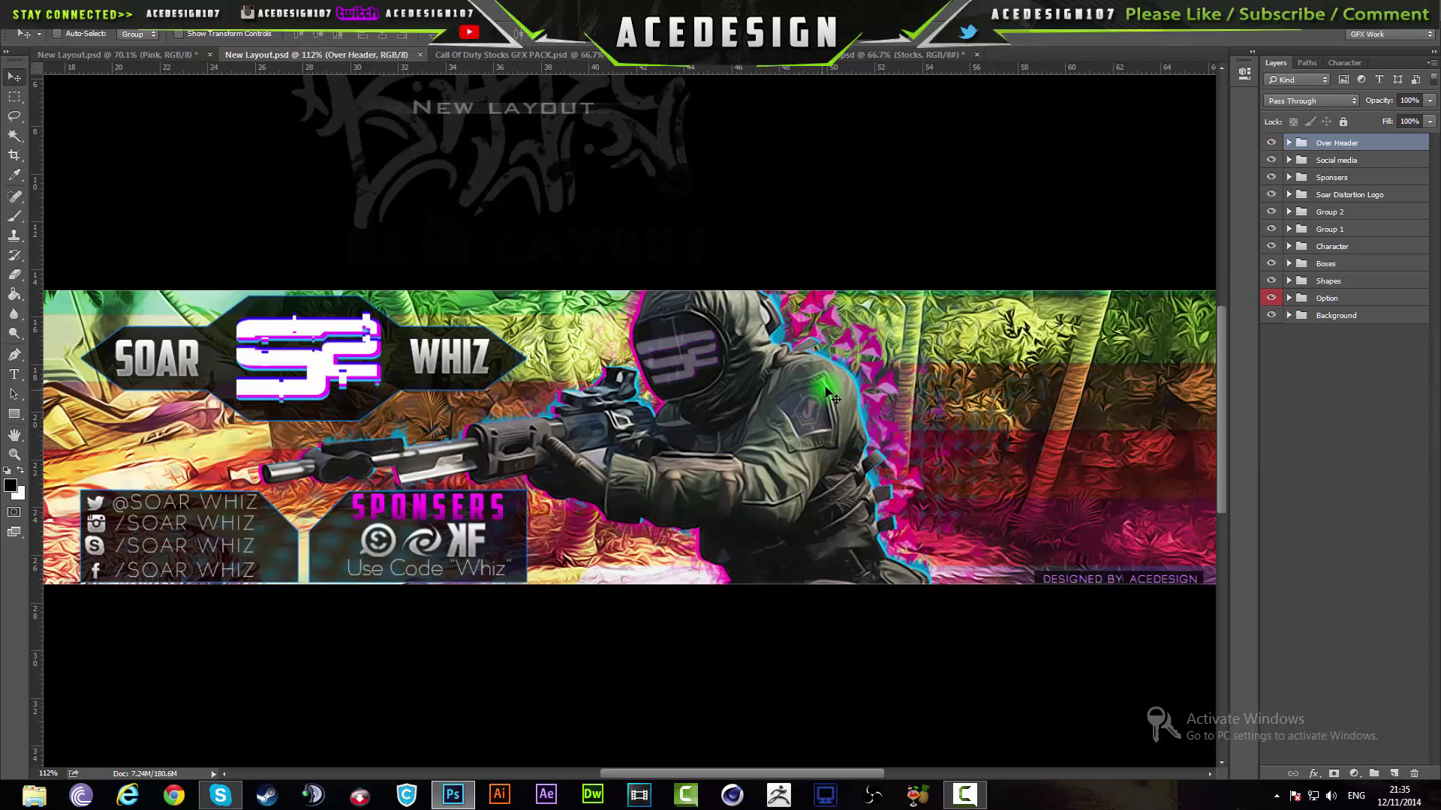
pyautogui.scroll(2, 831, 395)
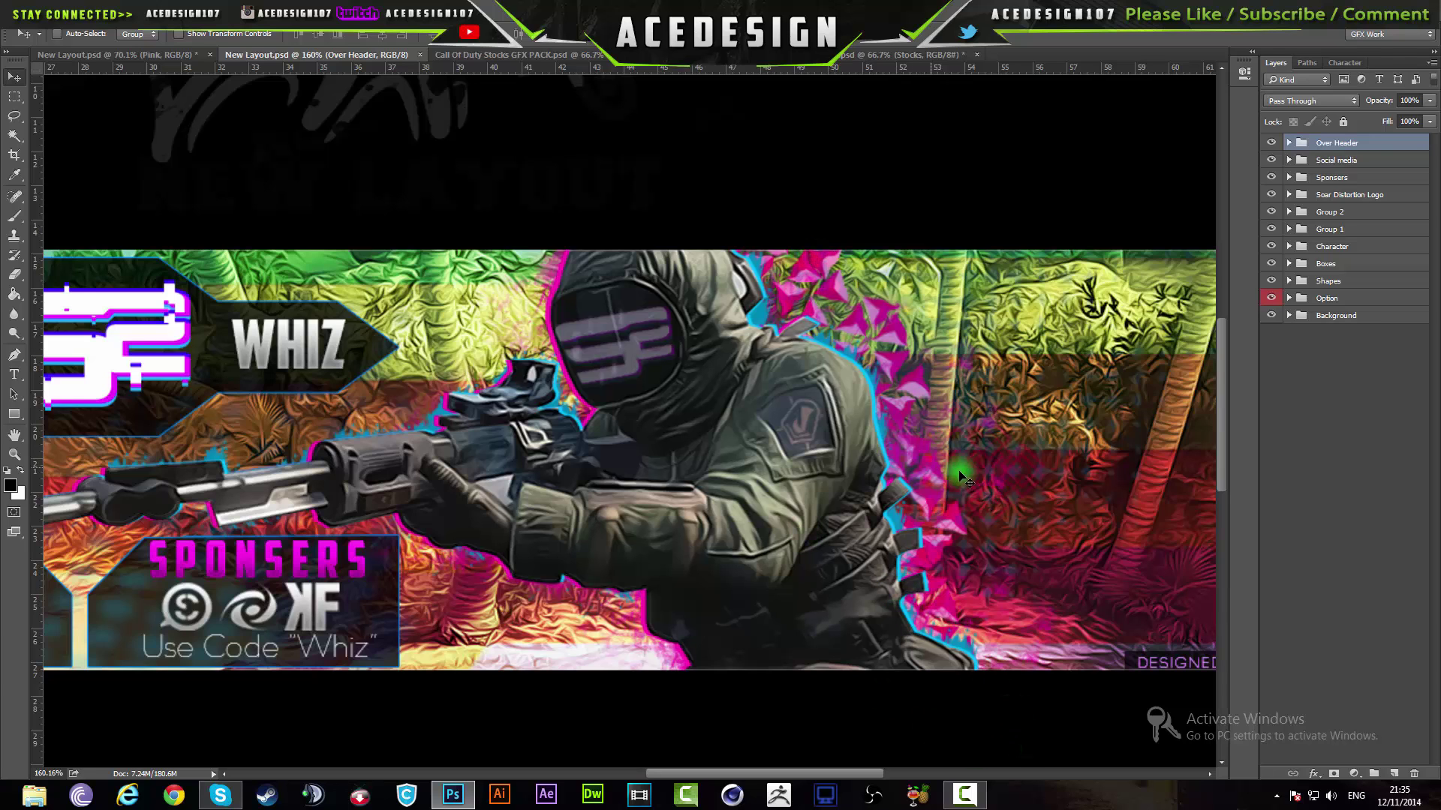
pyautogui.scroll(-3, 653, 570)
pyautogui.scroll(-2, 459, 578)
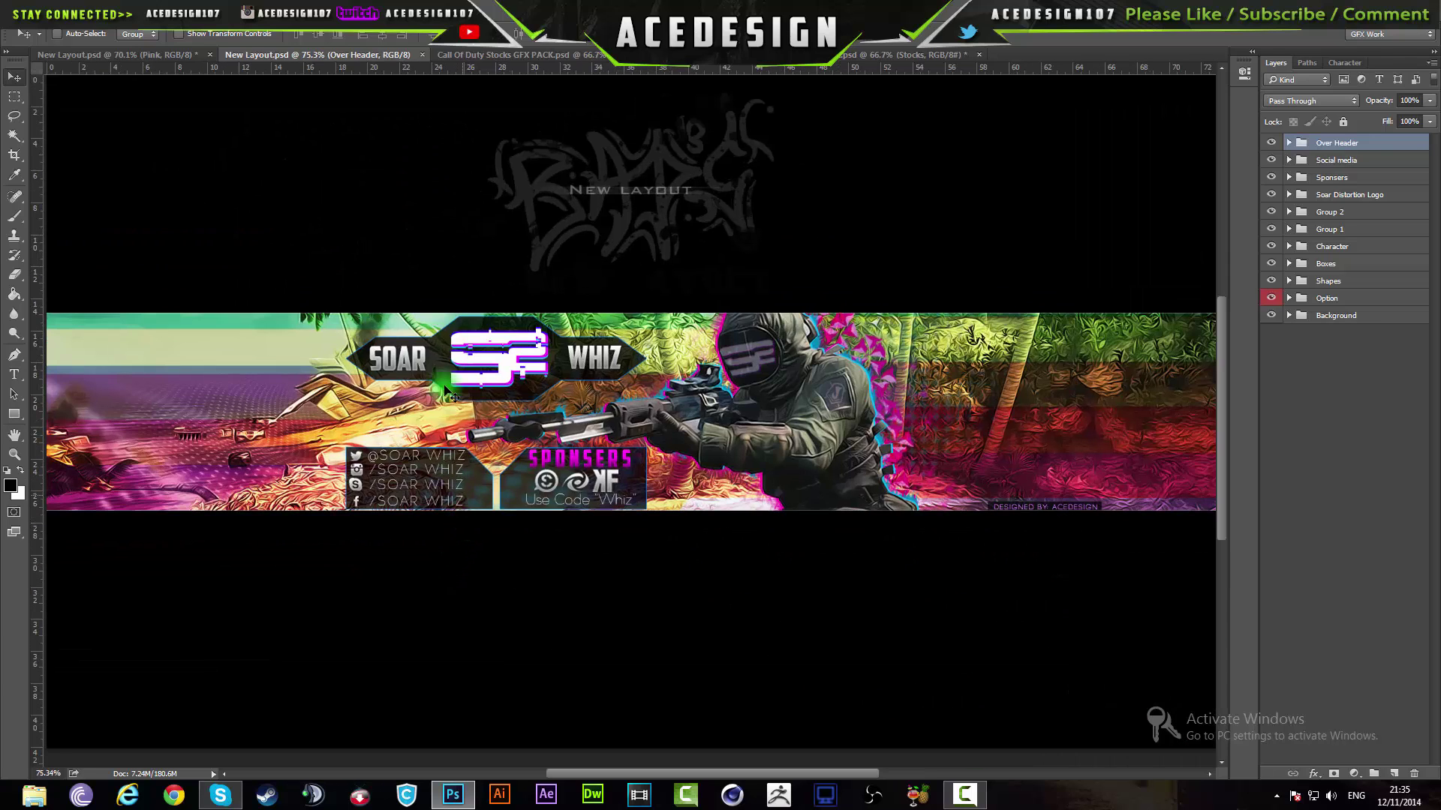
pyautogui.click(156, 56)
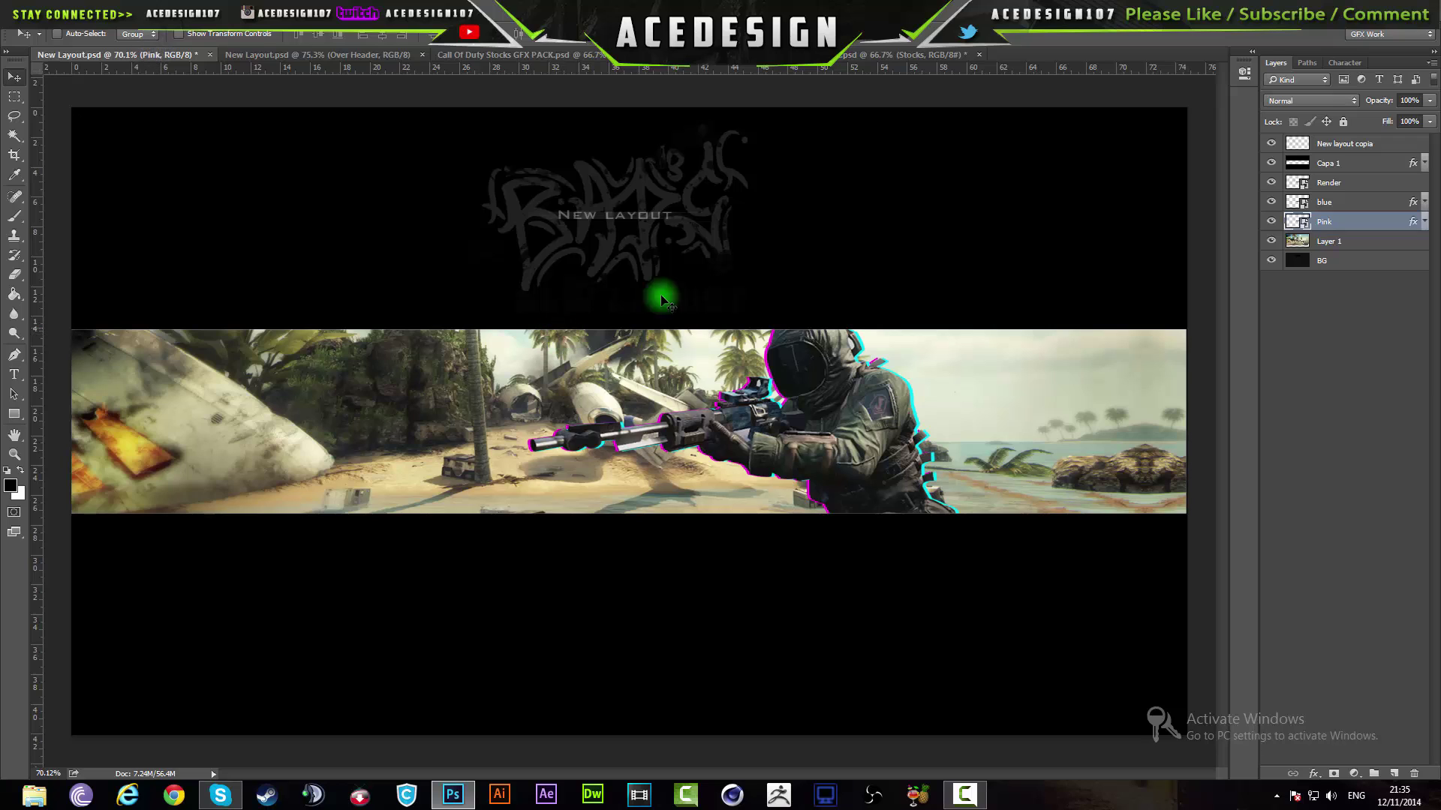
# Switch to the Polygon tool in the working banner.
pyautogui.scroll(2, 413, 364)
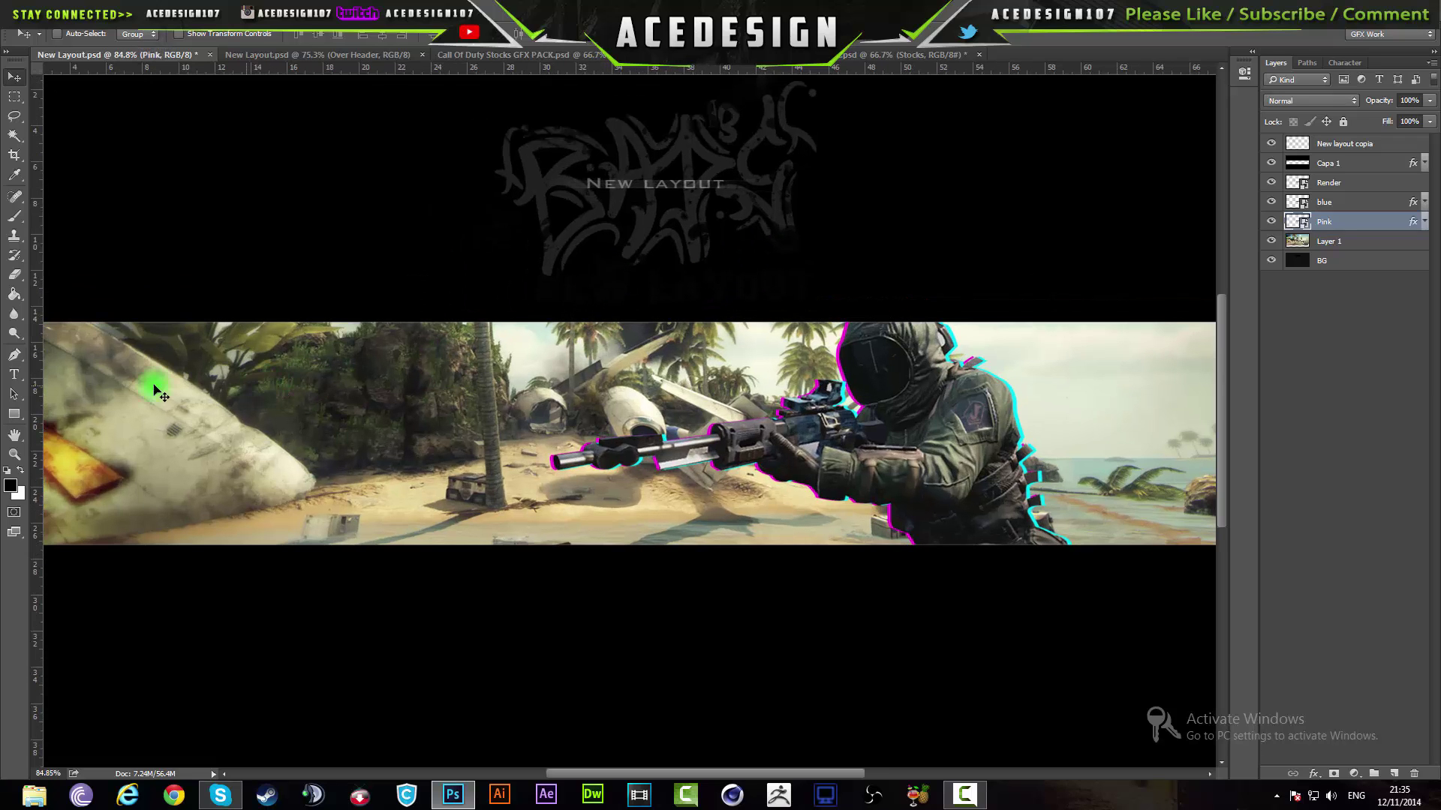
pyautogui.click(15, 420)
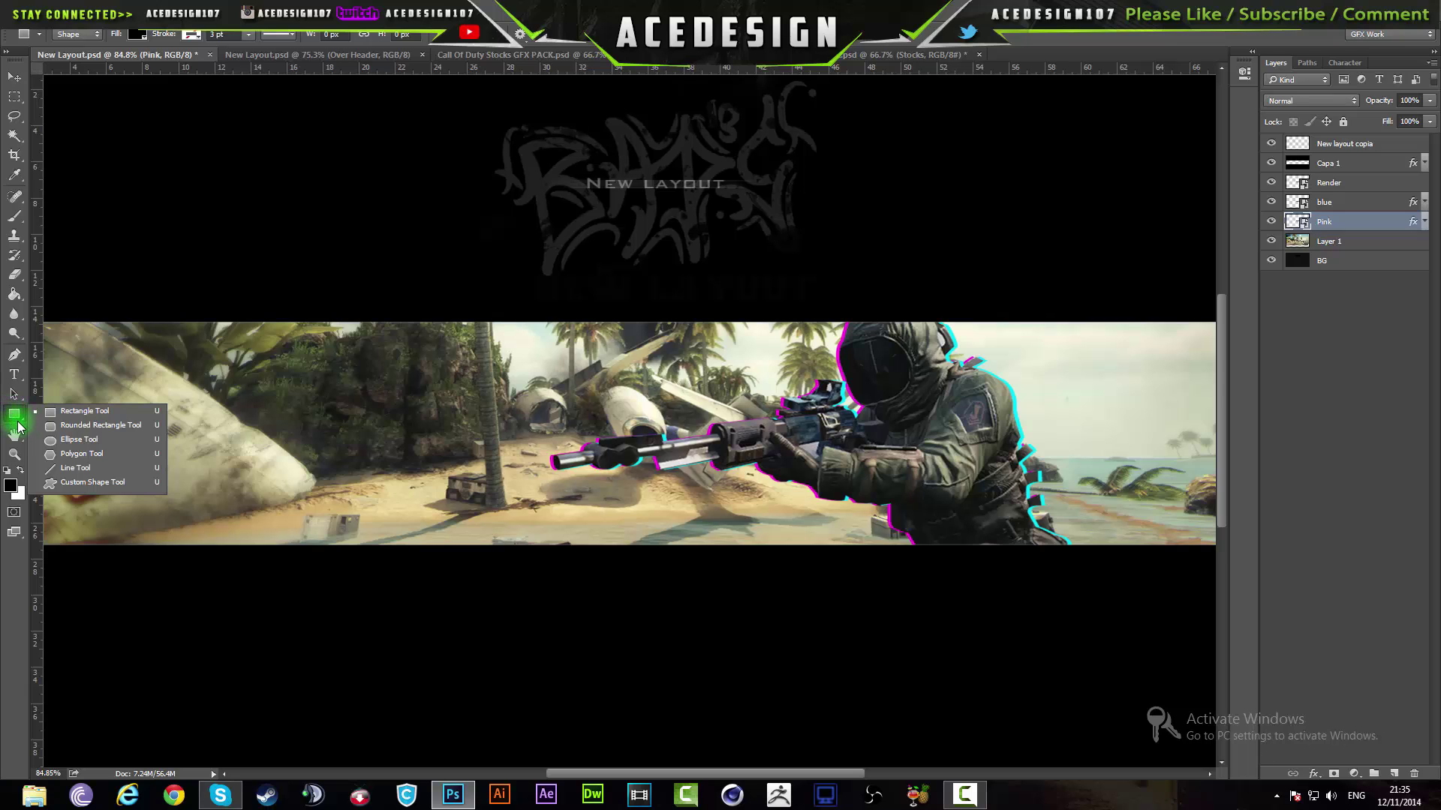
pyautogui.click(14, 418)
pyautogui.moveTo(14, 419); pyautogui.dragTo(104, 459)
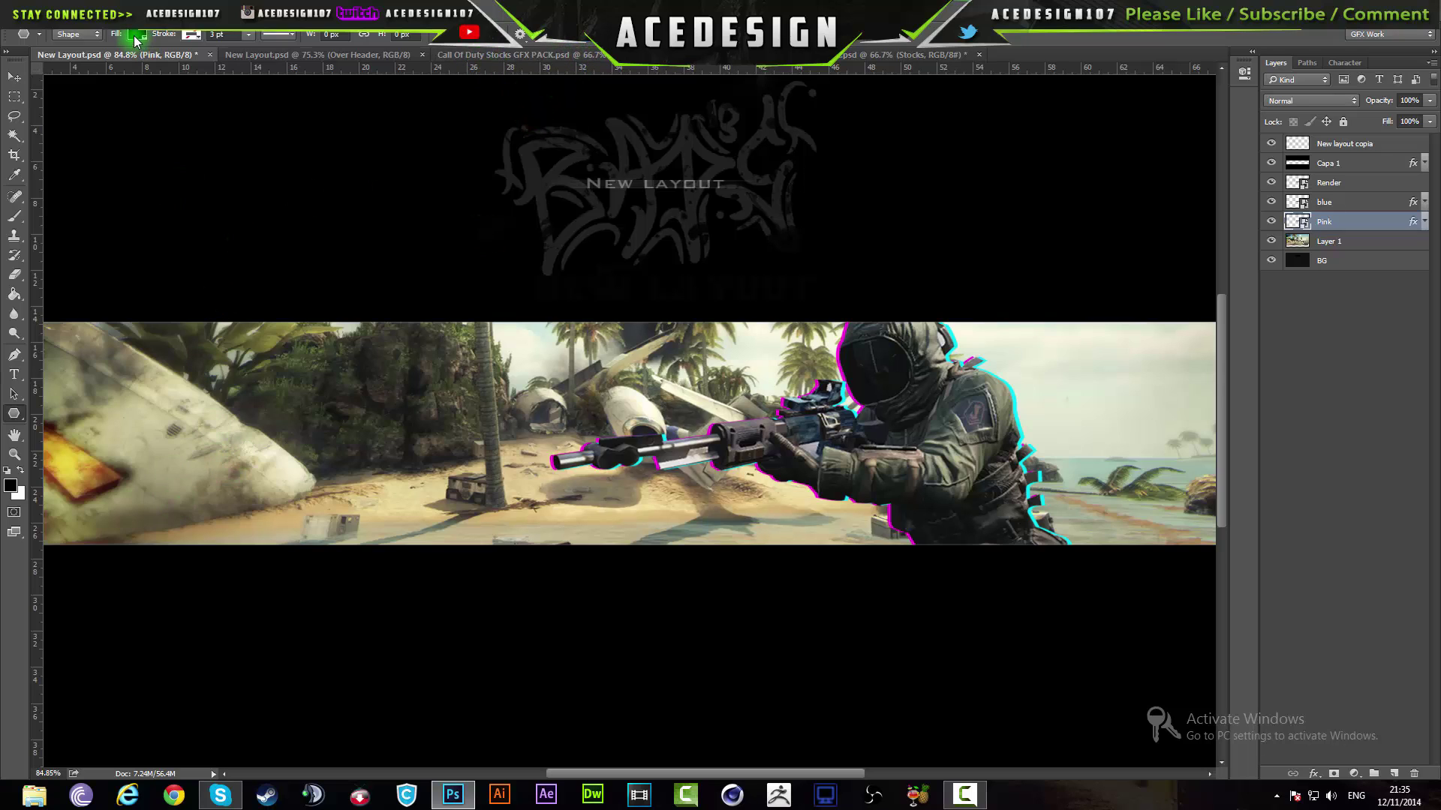
pyautogui.click(136, 34)
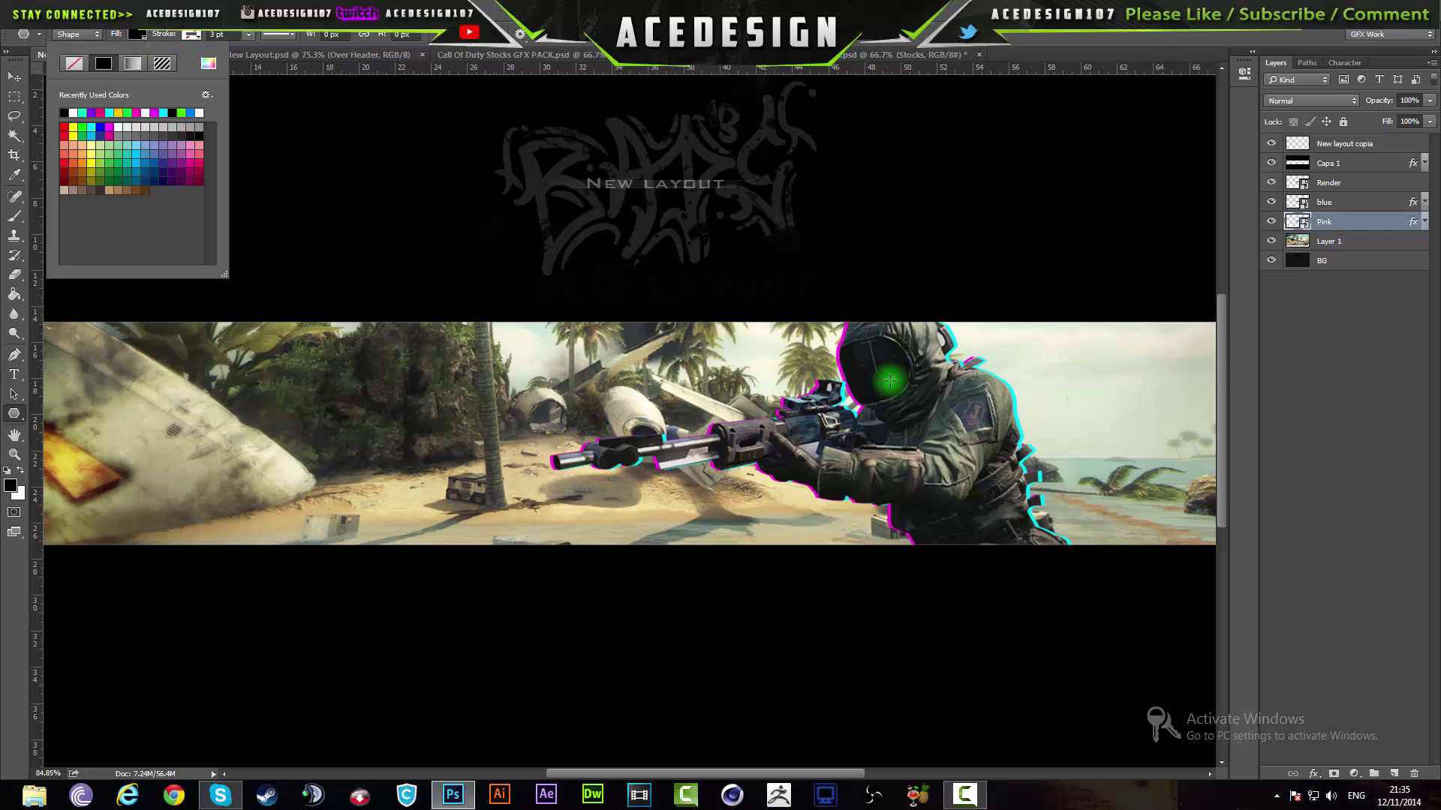
pyautogui.scroll(5, 970, 363)
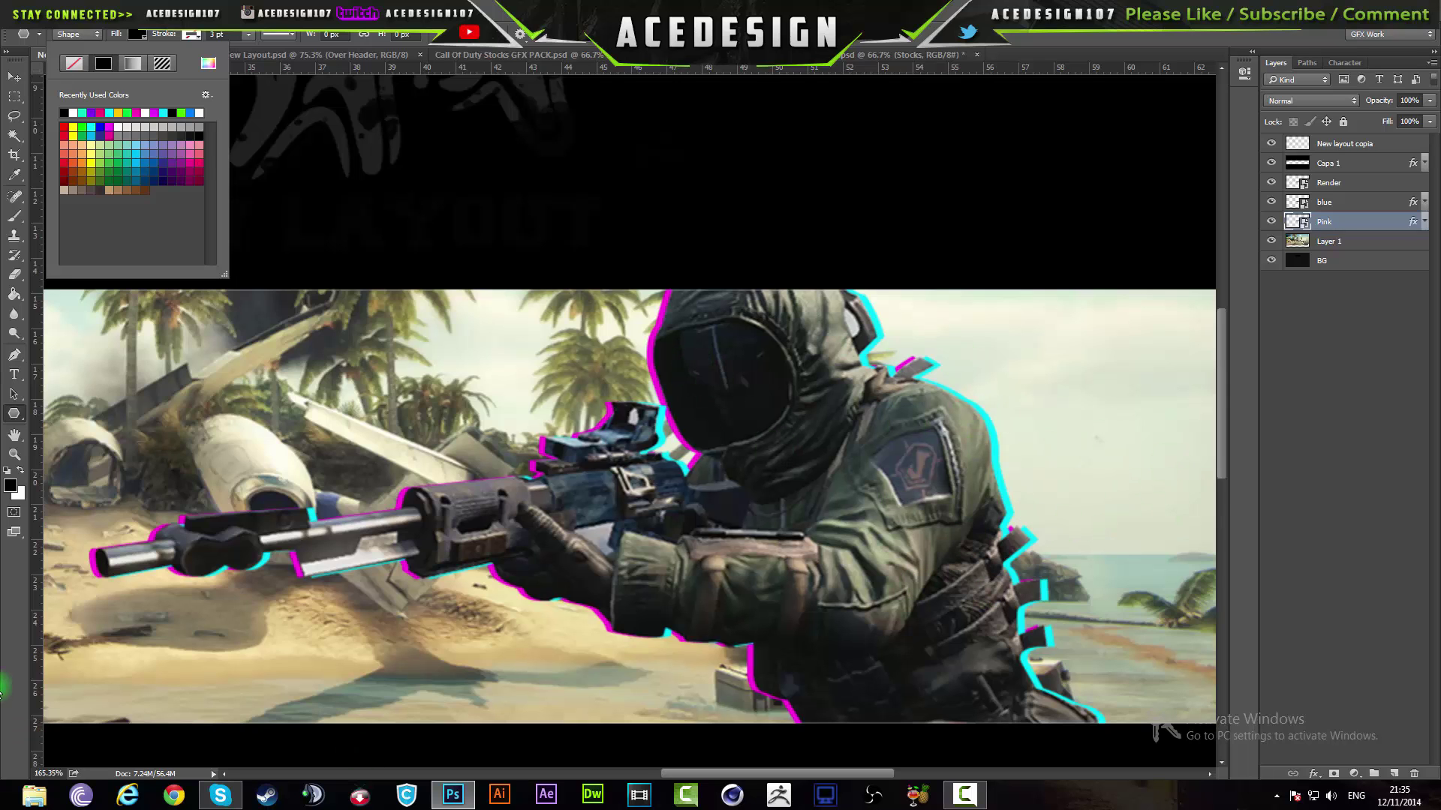
pyautogui.scroll(-5, 160, 633)
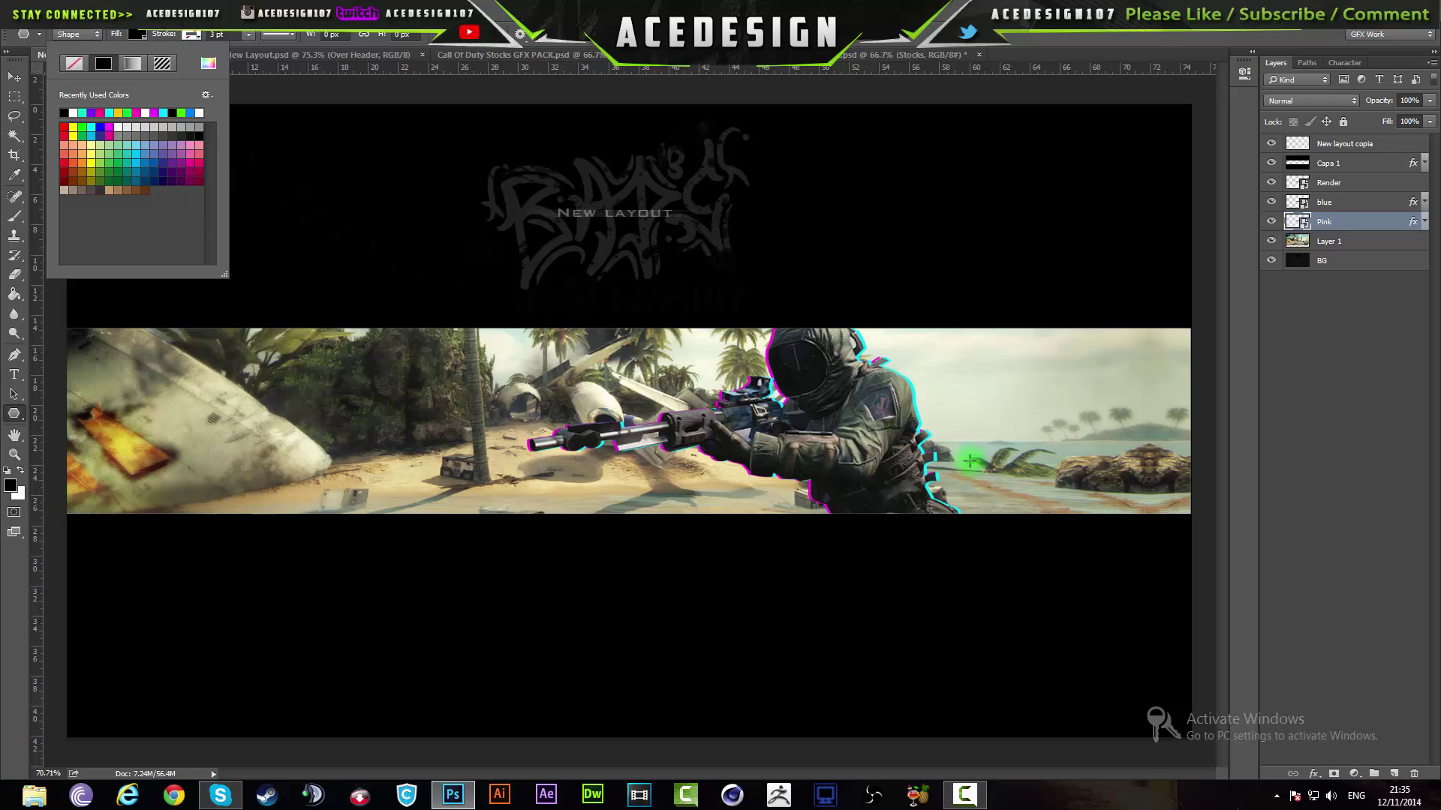
pyautogui.scroll(8, 933, 402)
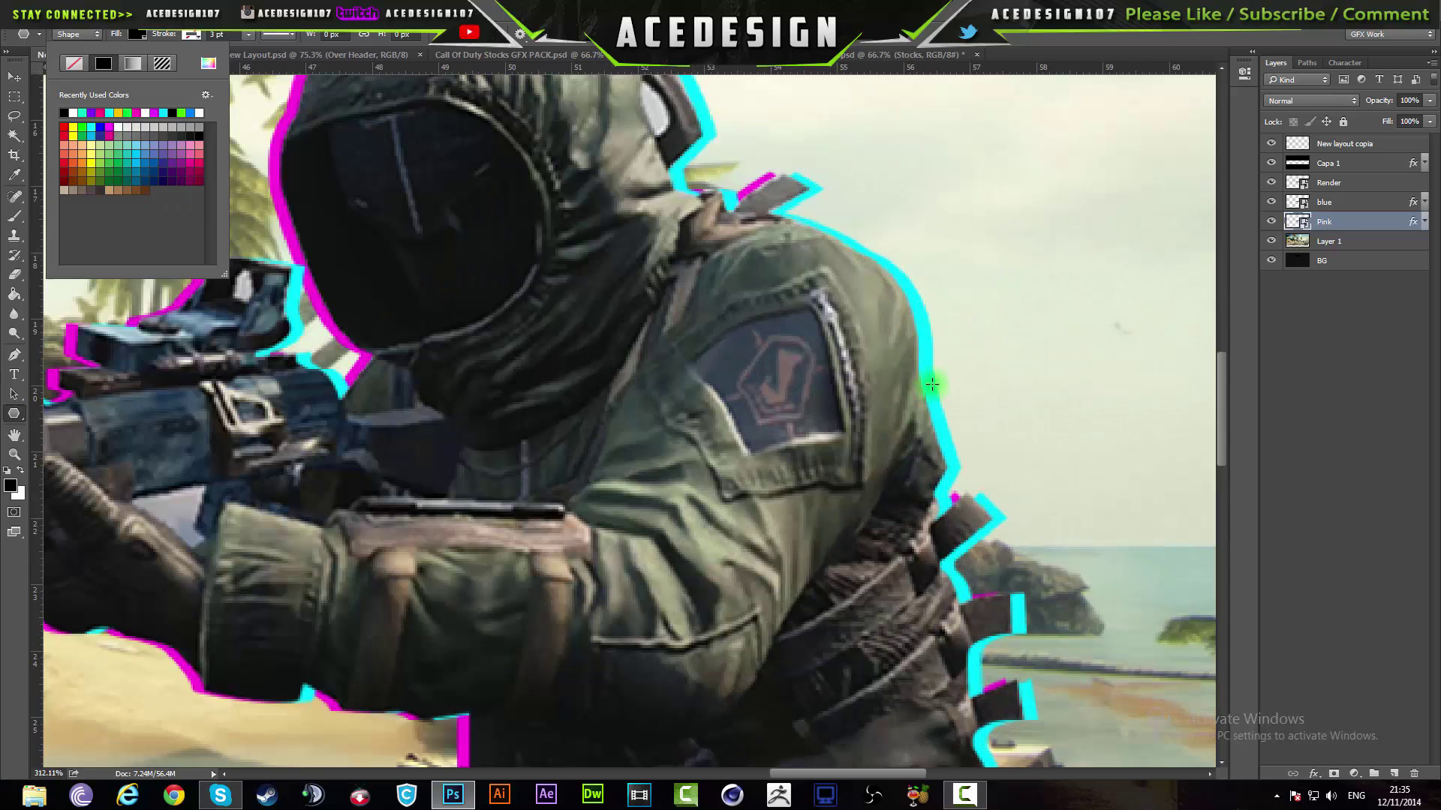
pyautogui.click(931, 384)
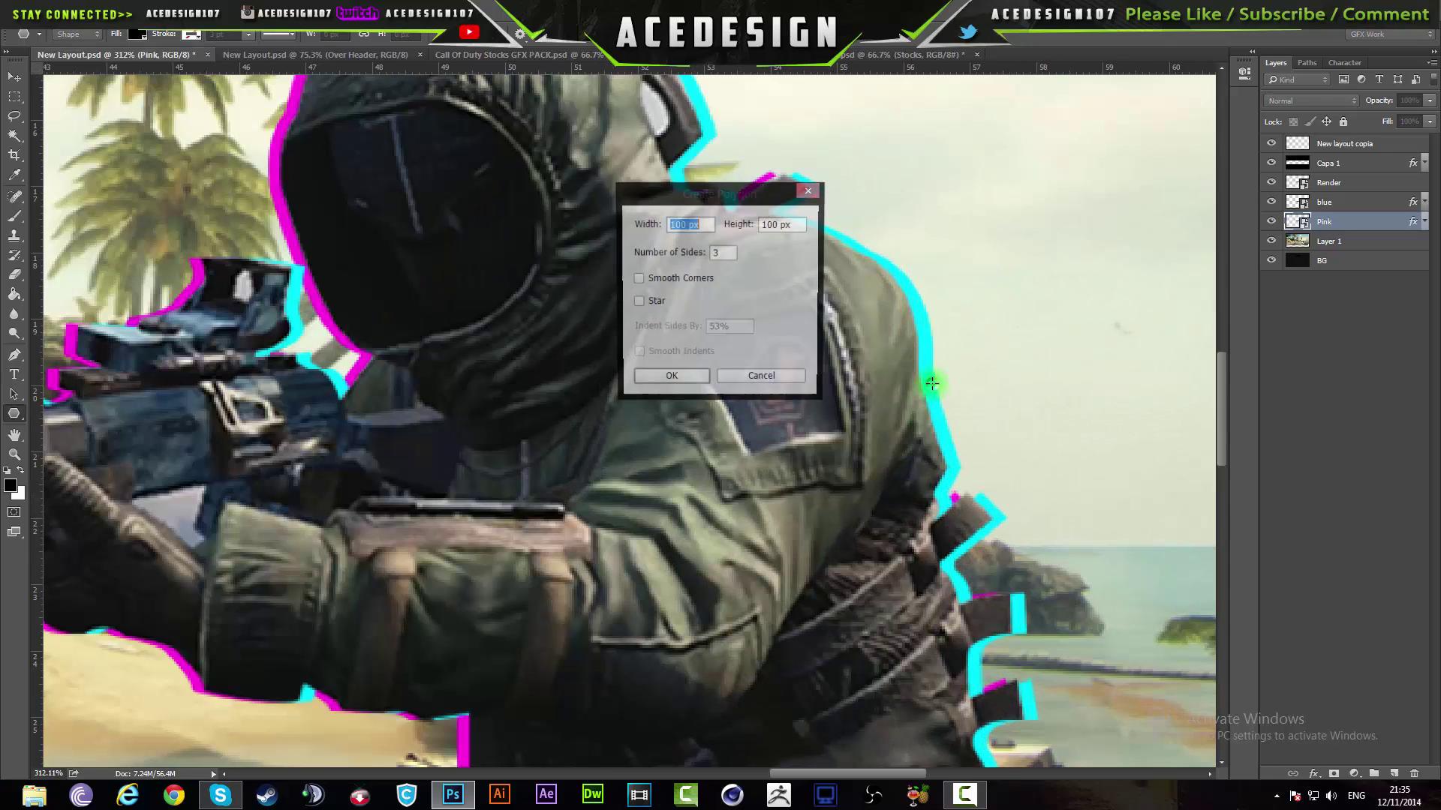
pyautogui.click(733, 381)
# Set the foreground colour to the cyan #00eaff sampled from the soldier's outline.
pyautogui.click(11, 484)
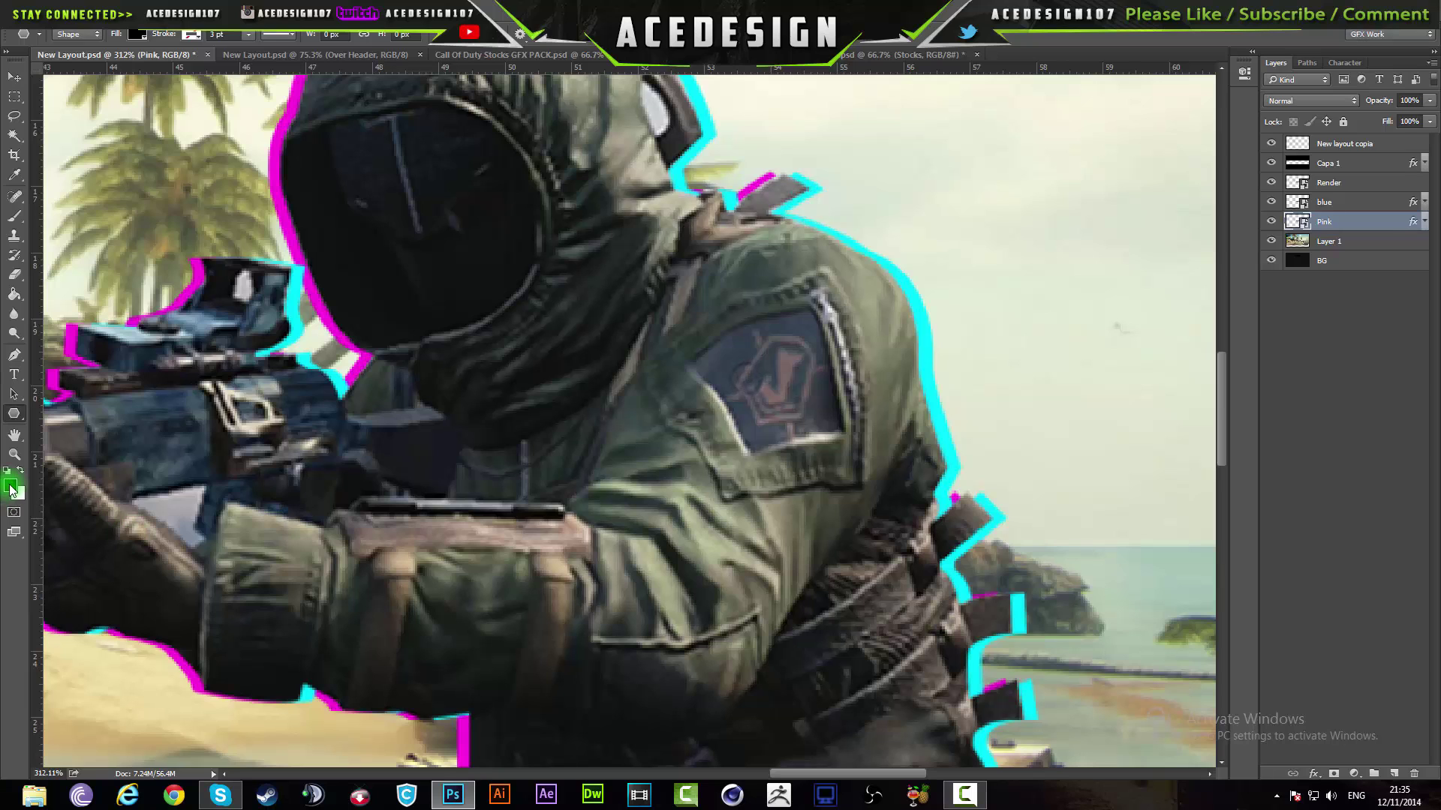
pyautogui.click(928, 378)
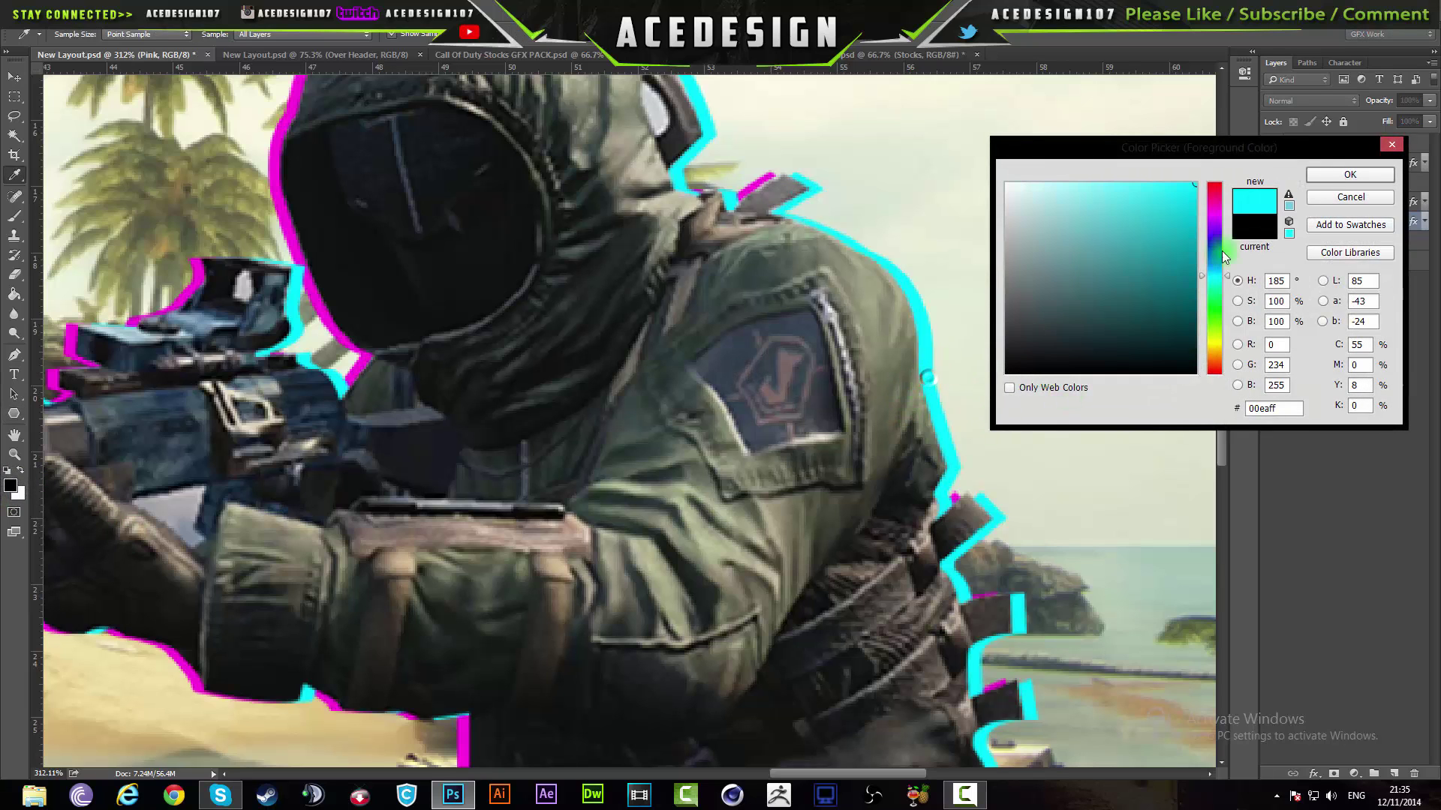
pyautogui.click(1319, 174)
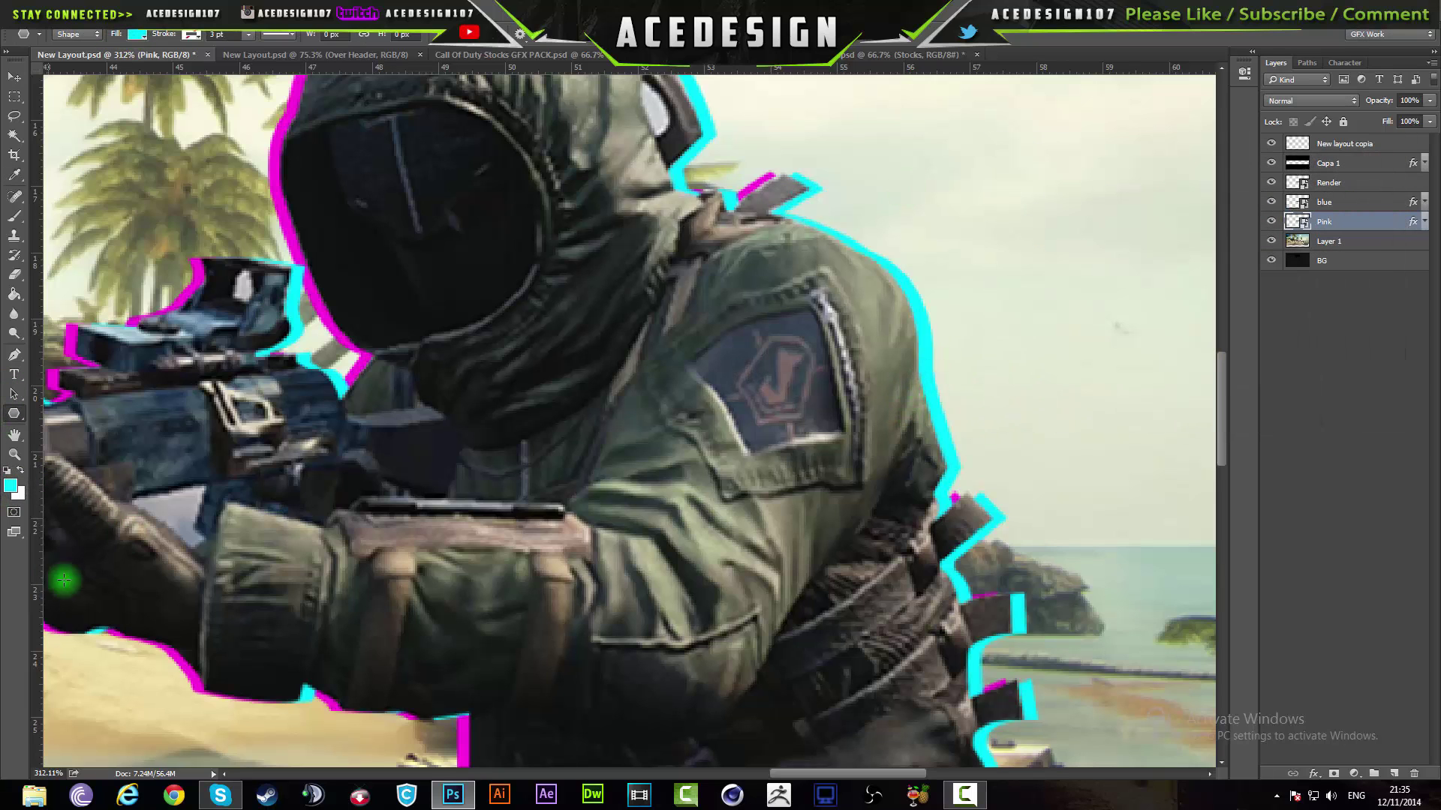
# Draw a cyan triangle about 51 × 46 px over the rocky foliage beside the palm trunk.
pyautogui.scroll(-6, 64, 580)
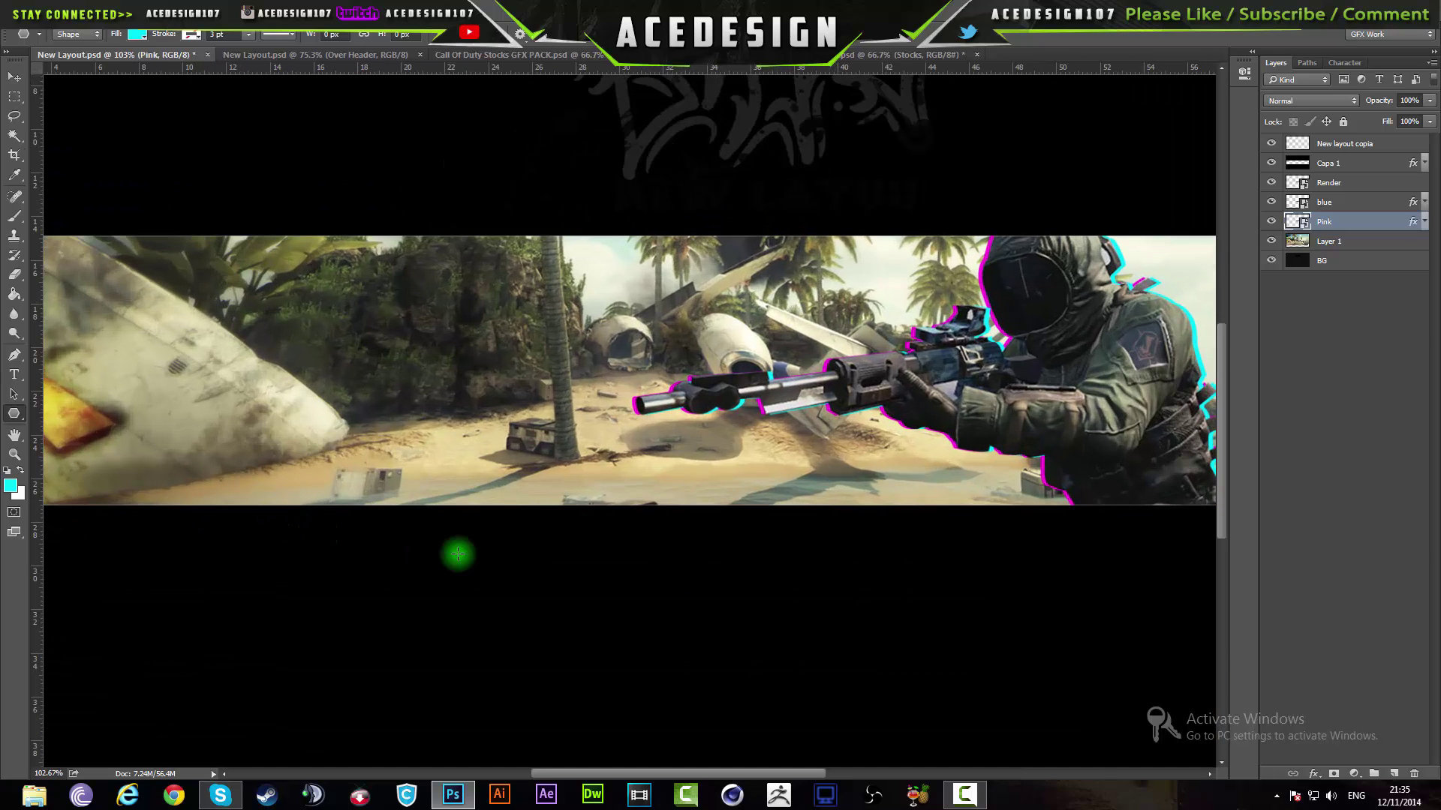
pyautogui.moveTo(477, 315)
pyautogui.mouseDown()
pyautogui.moveTo(462, 349)
pyautogui.moveTo(433, 342)
pyautogui.moveTo(427, 322)
pyautogui.moveTo(453, 325)
pyautogui.moveTo(447, 341)
pyautogui.moveTo(430, 335)
pyautogui.moveTo(450, 344)
pyautogui.moveTo(431, 338)
pyautogui.moveTo(448, 315)
pyautogui.moveTo(459, 325)
pyautogui.mouseUp()
pyautogui.moveTo(459, 326); pyautogui.dragTo(1148, 223)
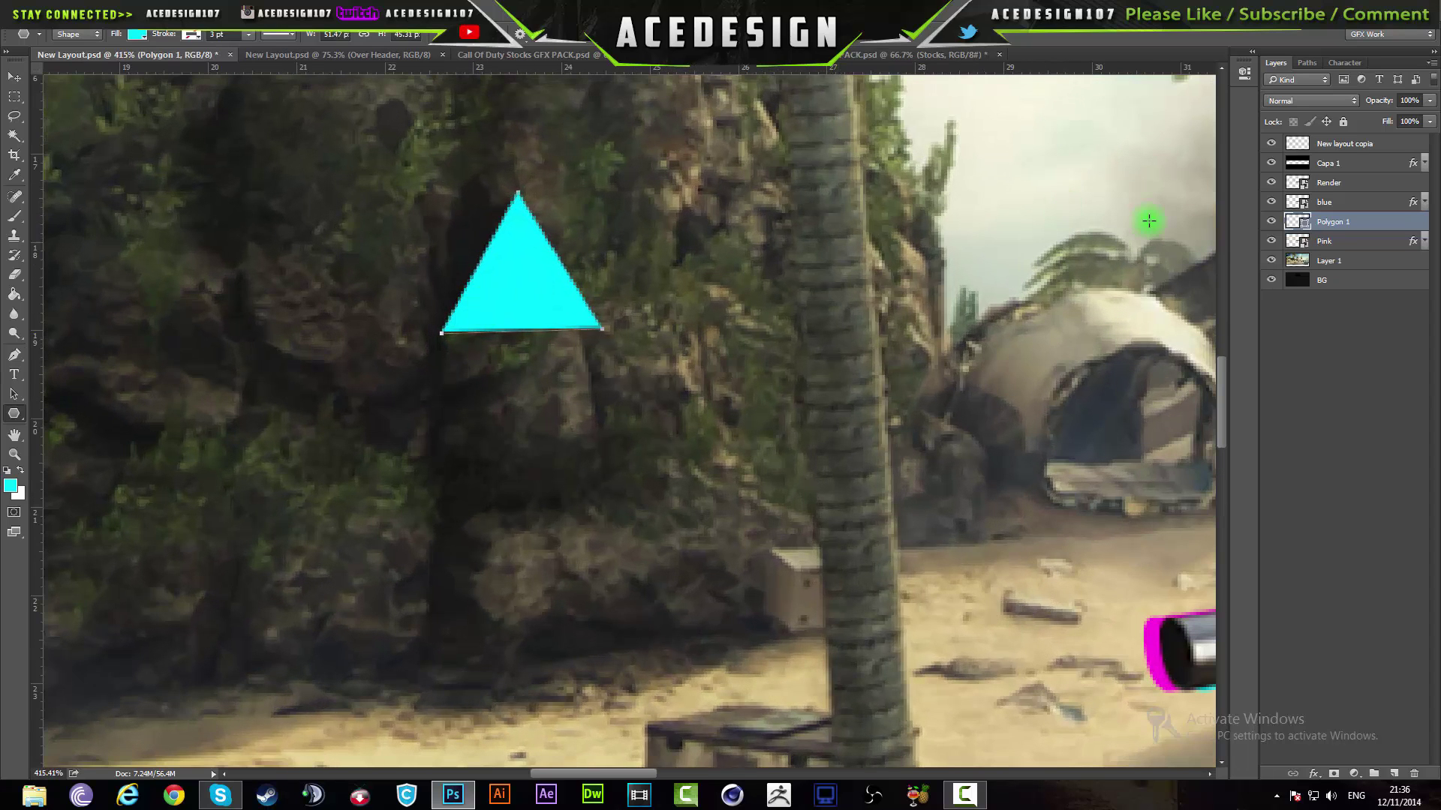
# Move the triangle's shape layer above the blue layer and rasterize it.
pyautogui.click(1377, 201)
pyautogui.rightClick(1378, 201)
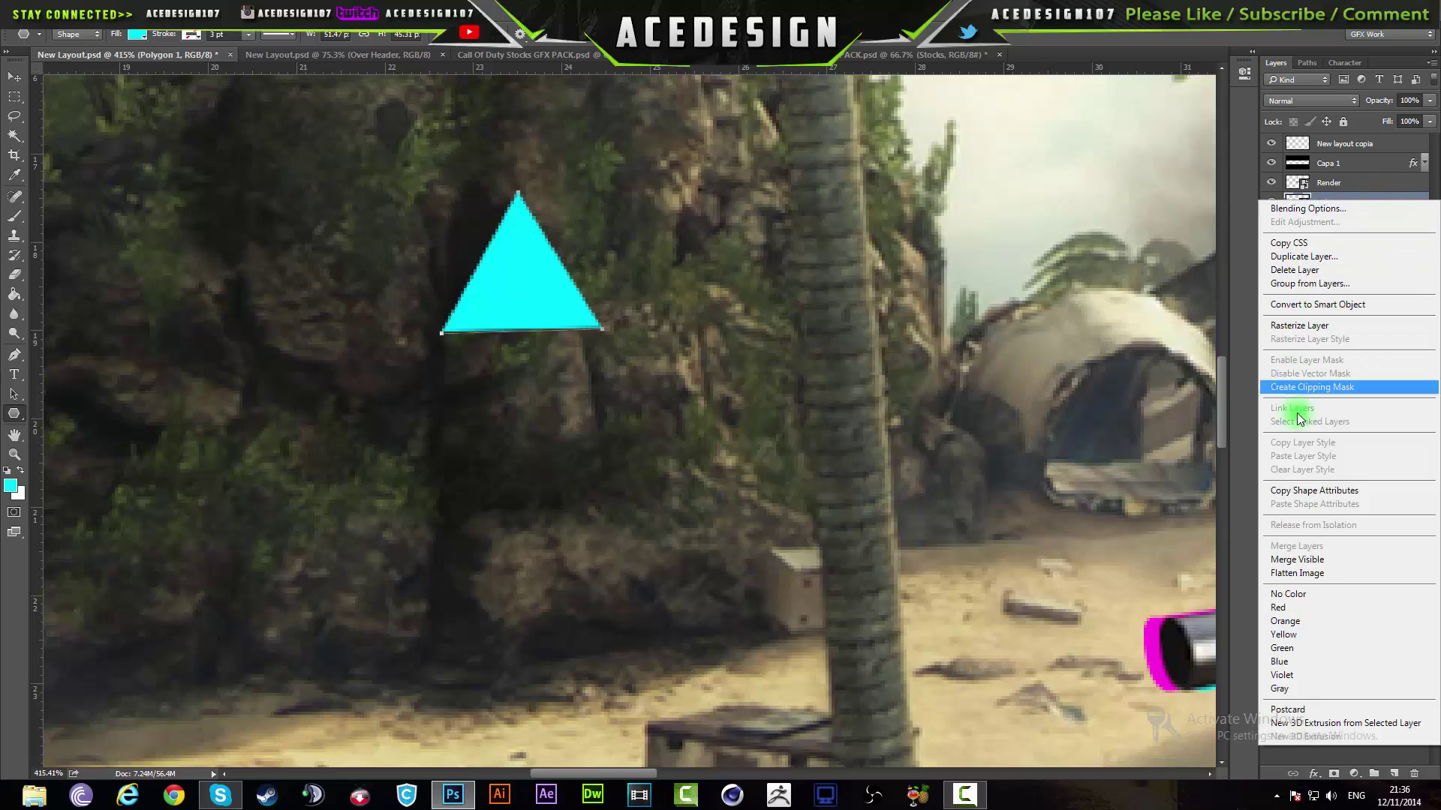
pyautogui.click(1305, 326)
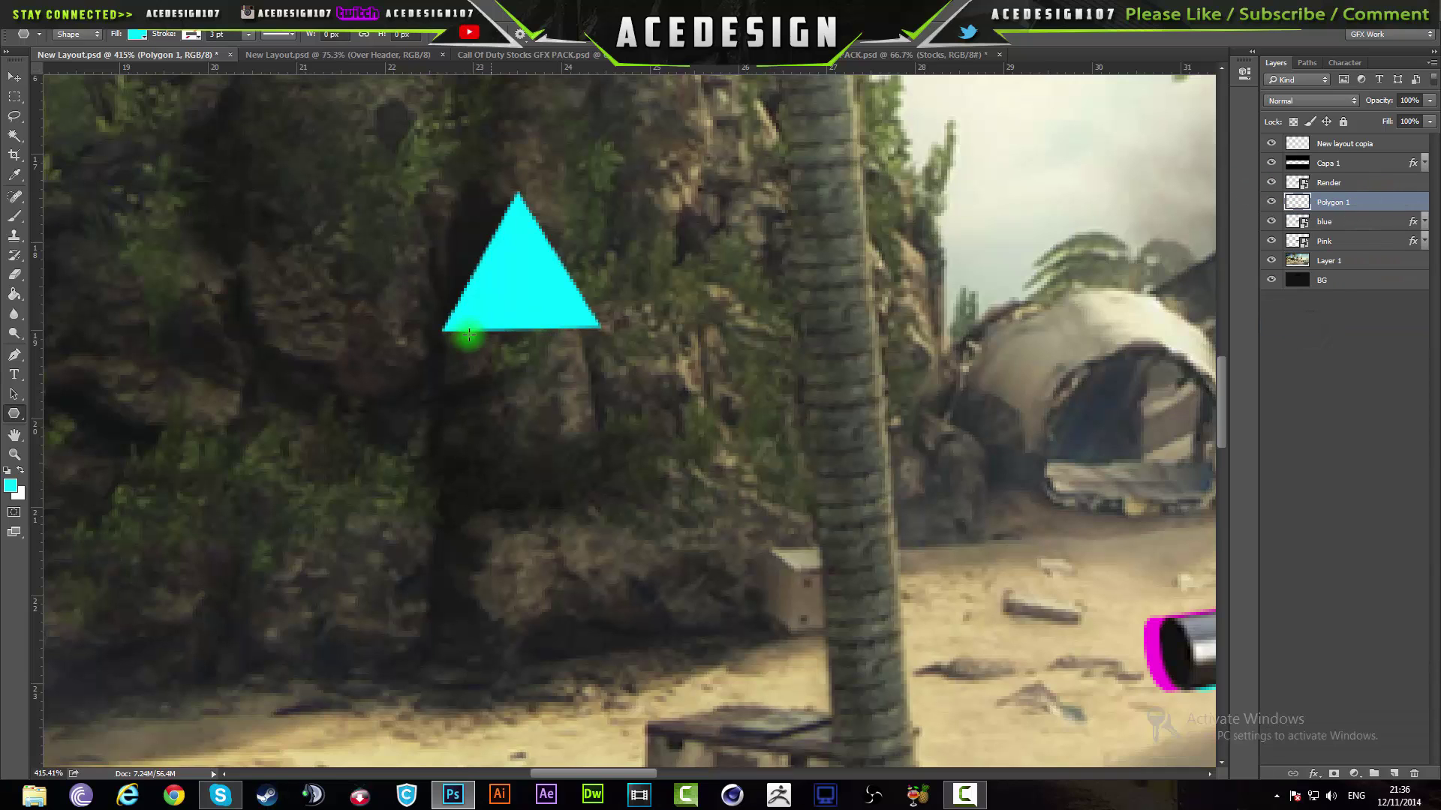
# Rename the rasterized polygon layer as Triangle.
pyautogui.click(1341, 202)
pyautogui.write('Triang')
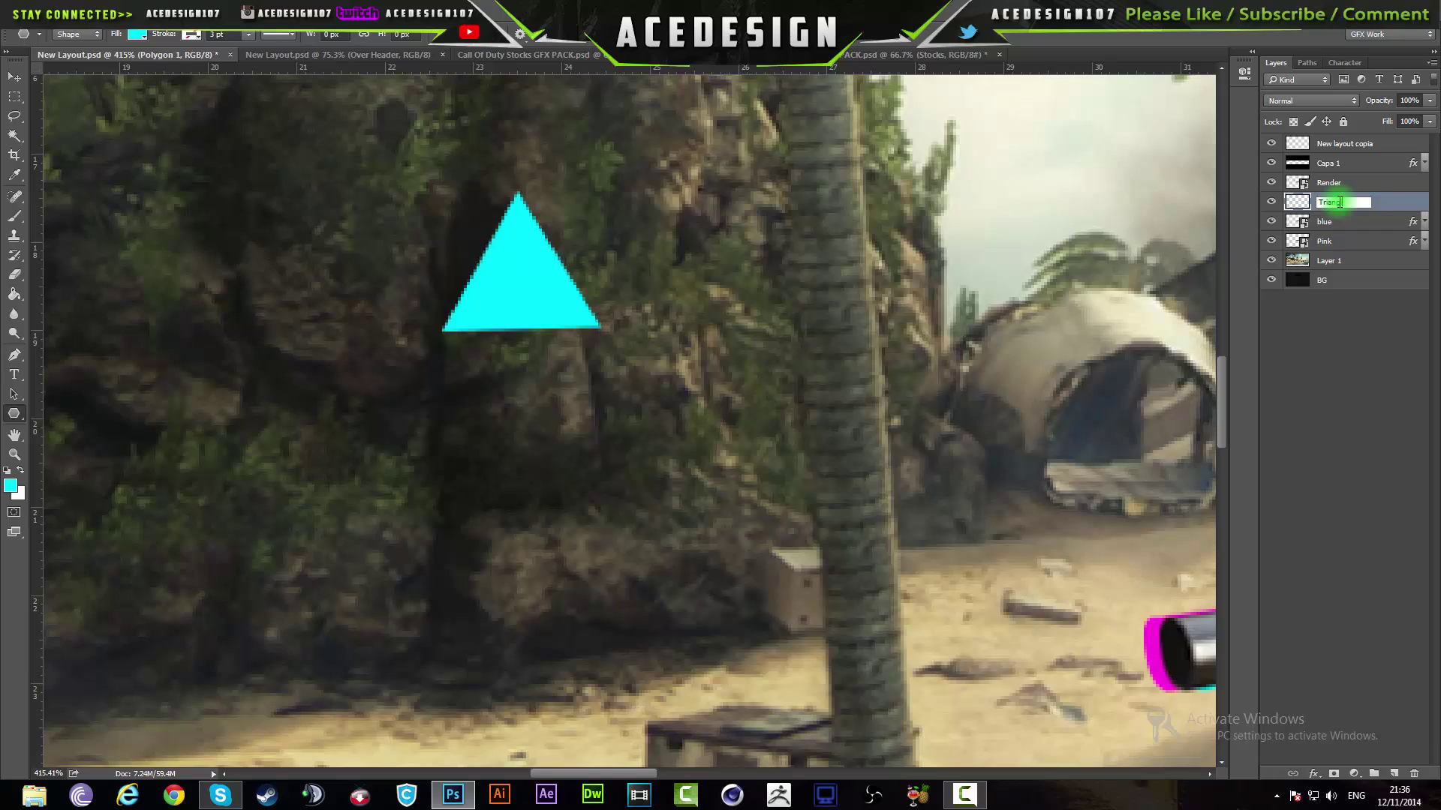
pyautogui.write('le')
pyautogui.press('Return')
pyautogui.scroll(2, 348, 234)
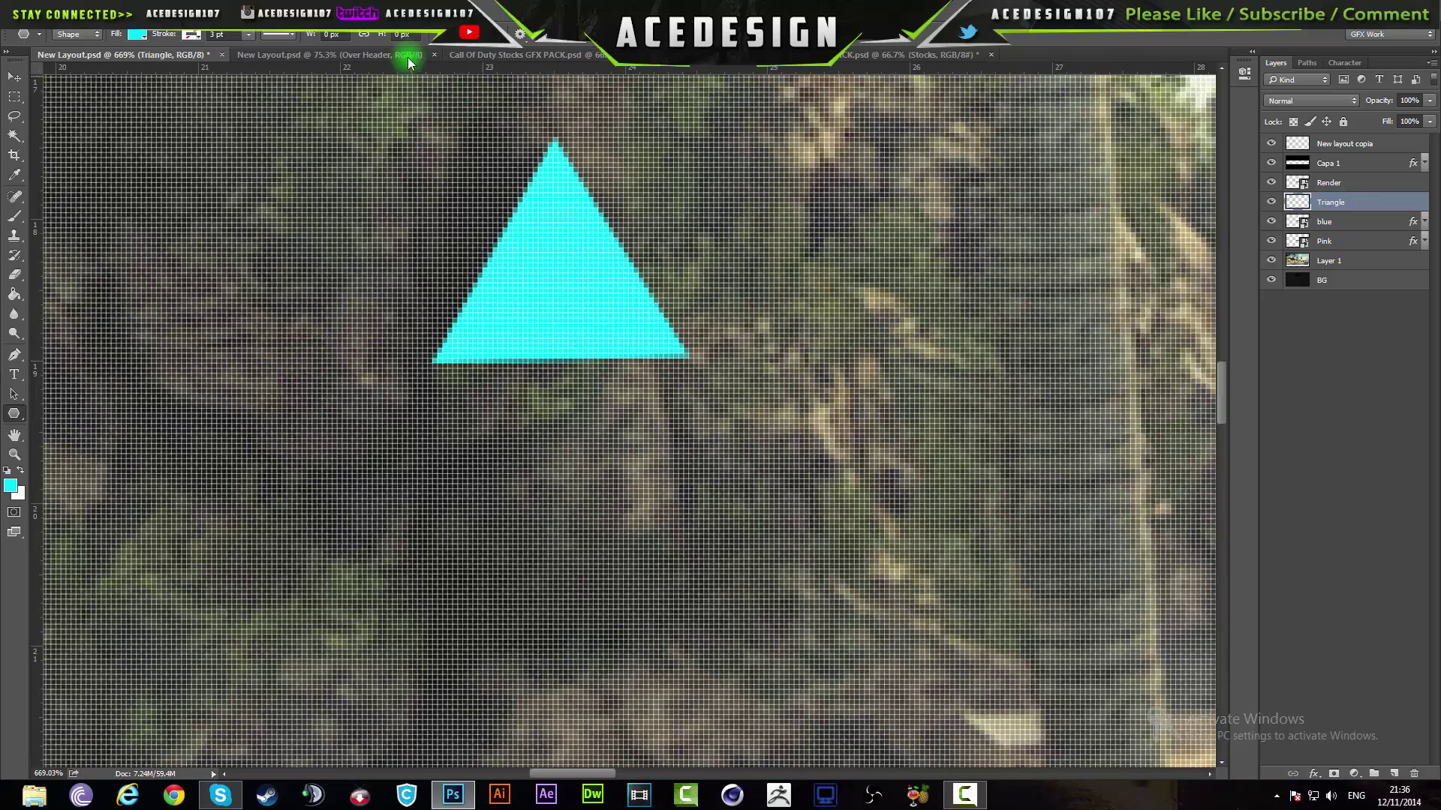
# Examine the triangle shards behind the soldier in the finished banner document, and return to the working banner.
pyautogui.click(352, 54)
pyautogui.scroll(5, 883, 372)
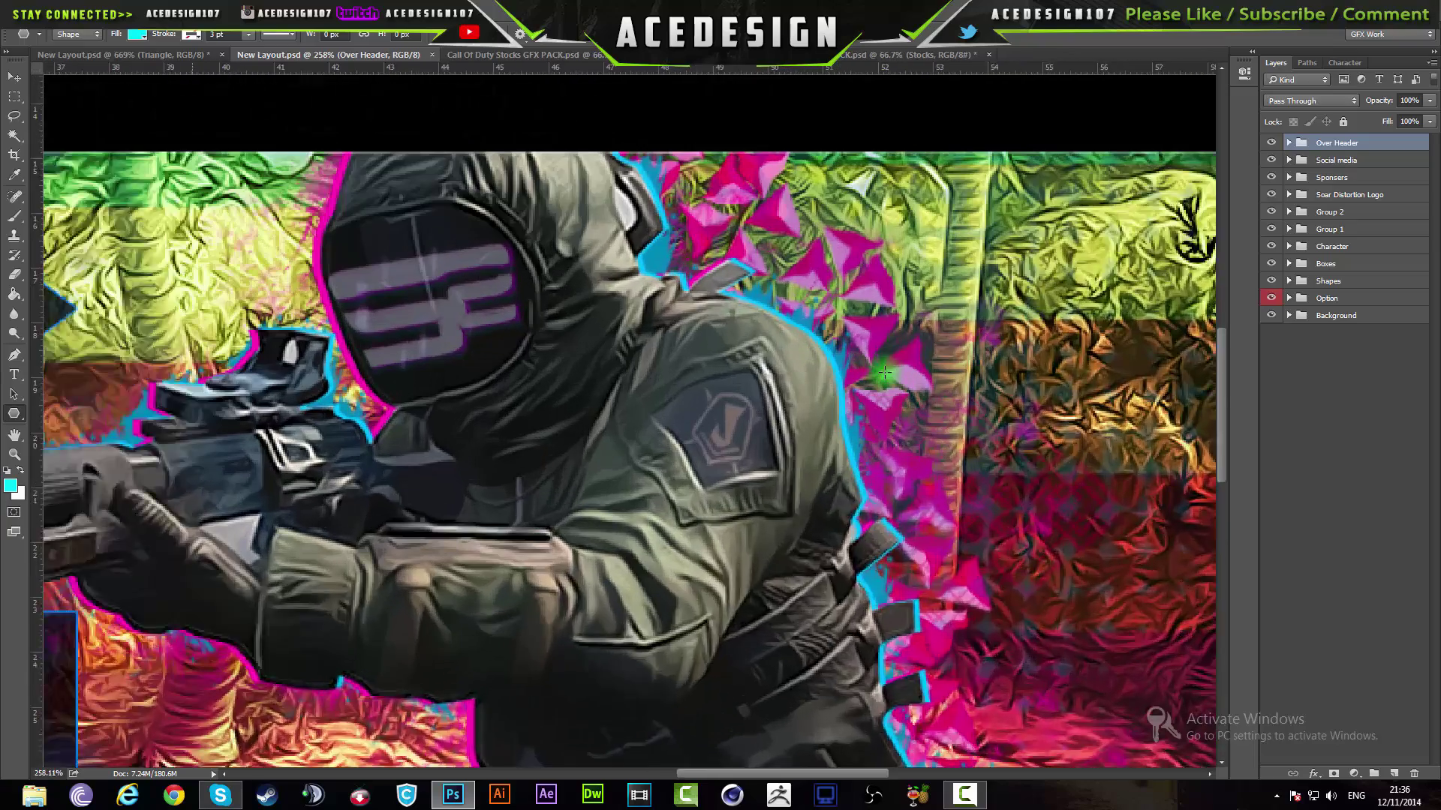
pyautogui.scroll(-3, 863, 330)
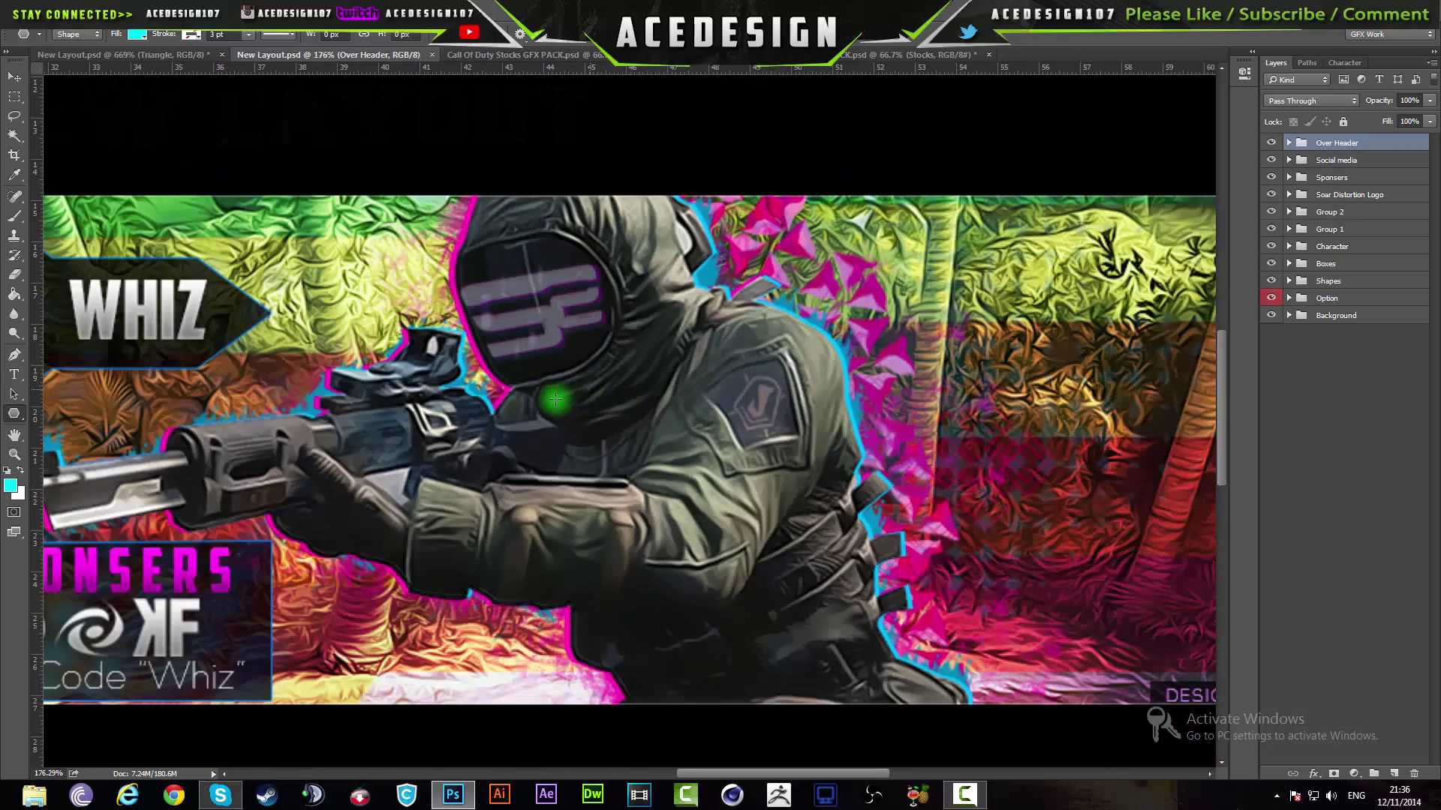
pyautogui.scroll(-3, 571, 391)
pyautogui.click(144, 54)
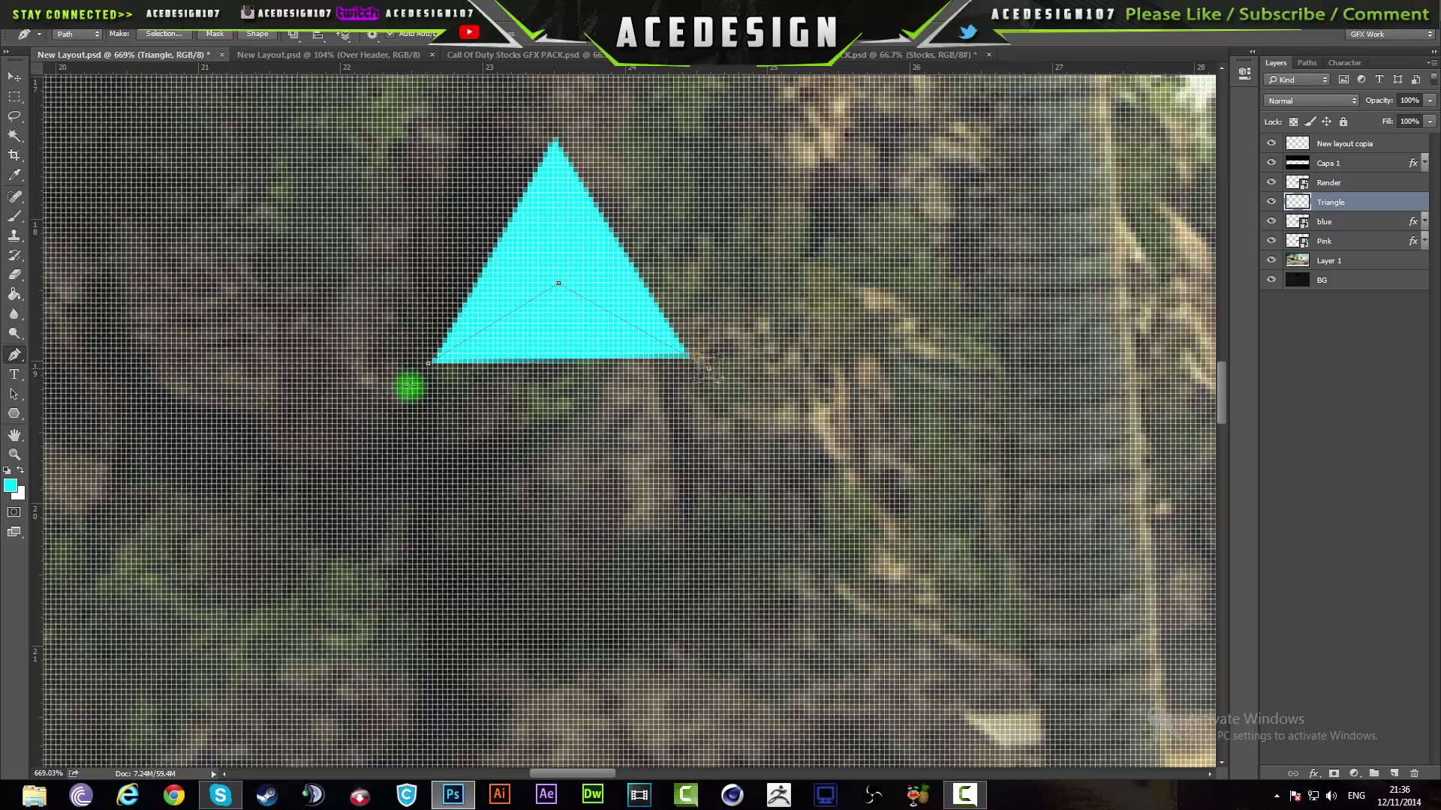
# Outline the cyan triangle's lower facet with the Pen tool and convert the path into a selection with a 0-pixel feather.
pyautogui.click(318, 405)
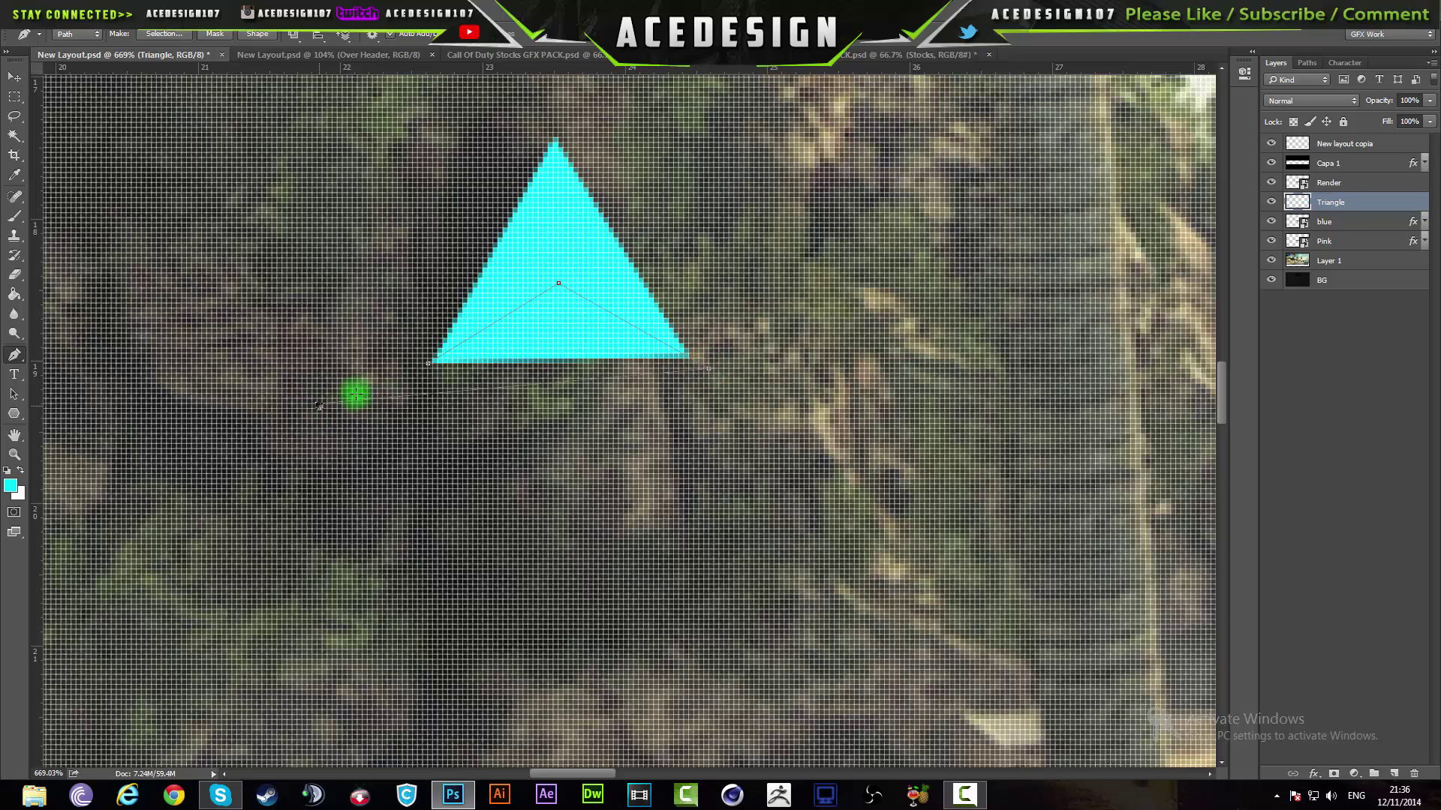
pyautogui.rightClick(512, 359)
pyautogui.click(546, 422)
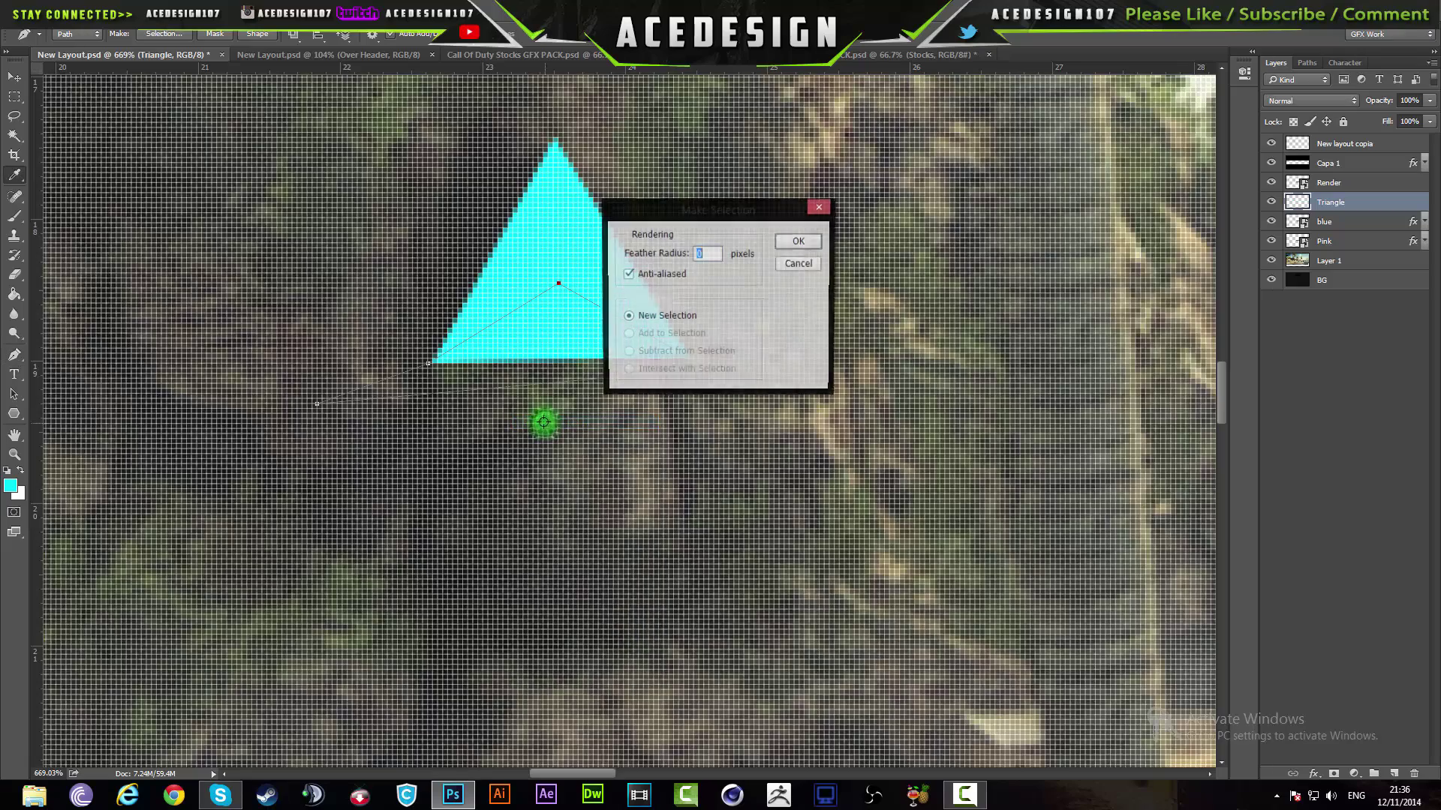
pyautogui.click(797, 240)
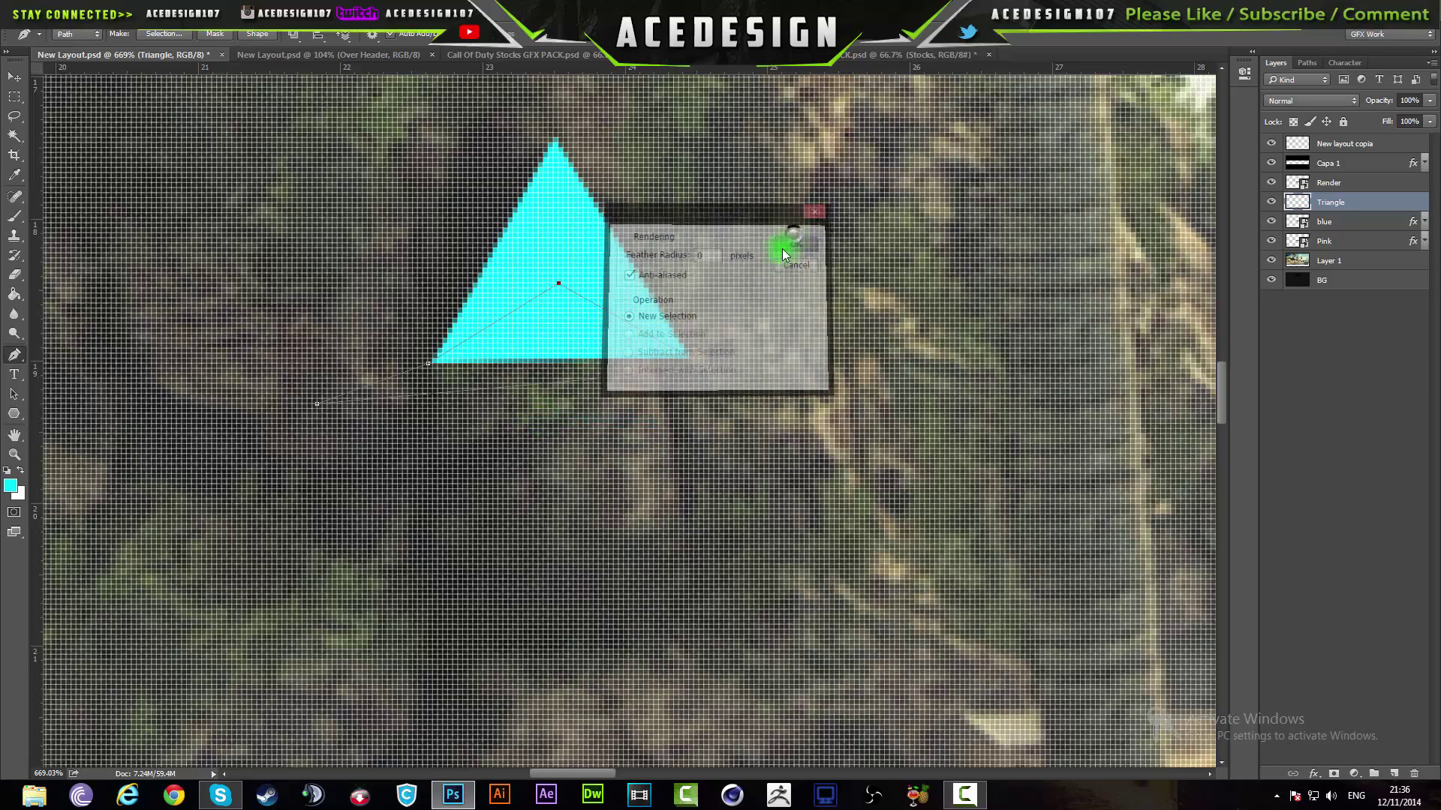
pyautogui.scroll(-3, 576, 408)
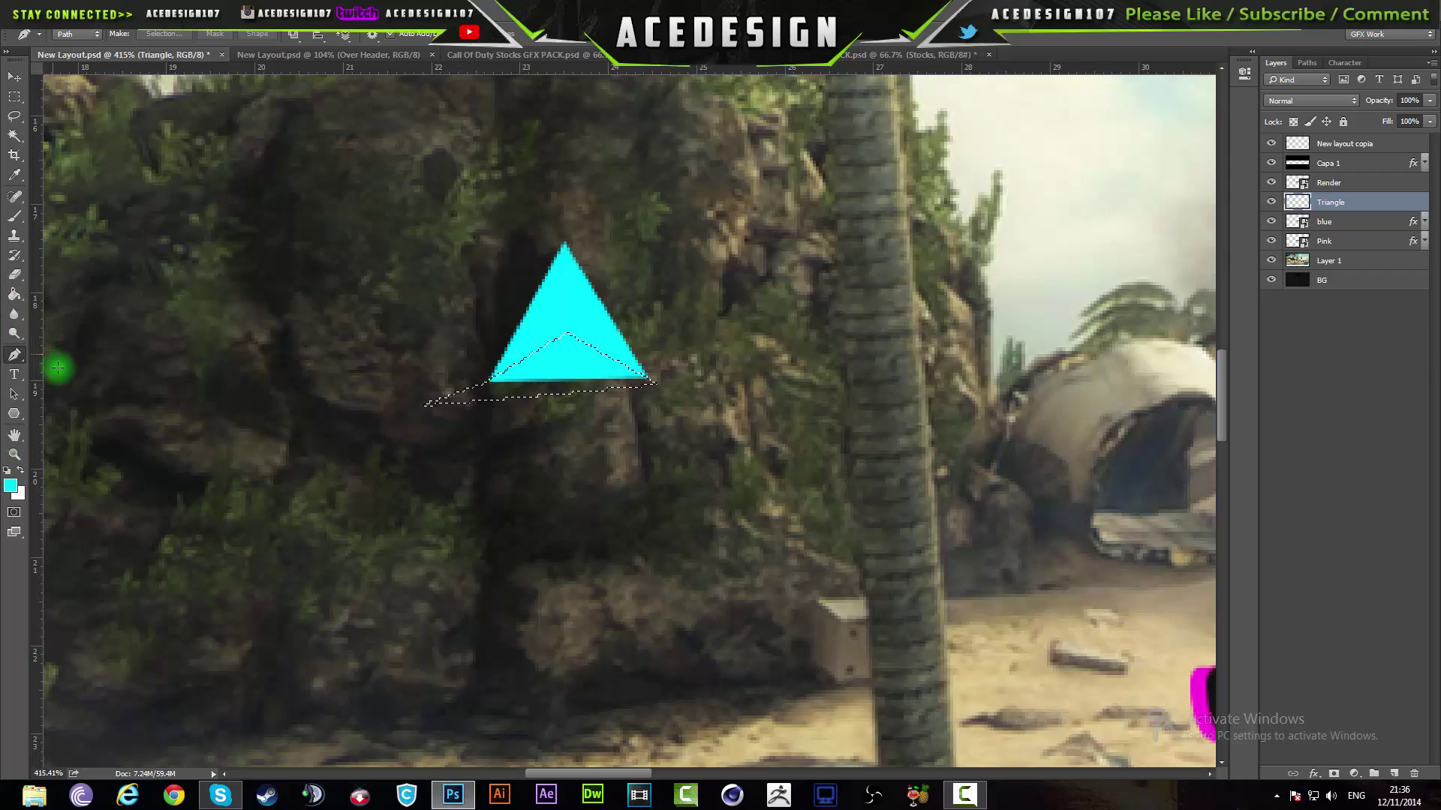
# Shift the hue of the selected lower facet to +18 and clear the selection.
pyautogui.hotkey('ctrl', 'u')
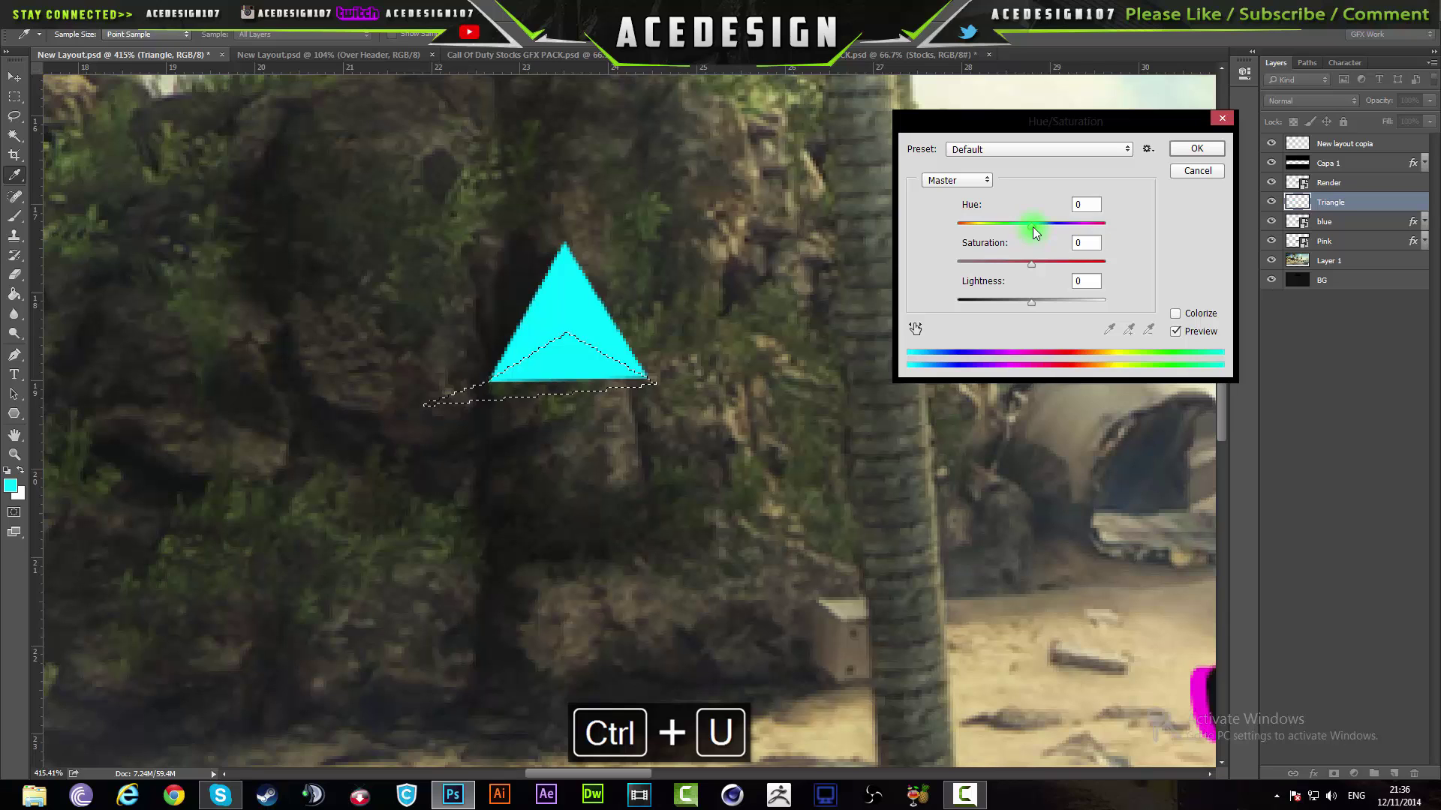
pyautogui.moveTo(1033, 227); pyautogui.dragTo(1048, 227)
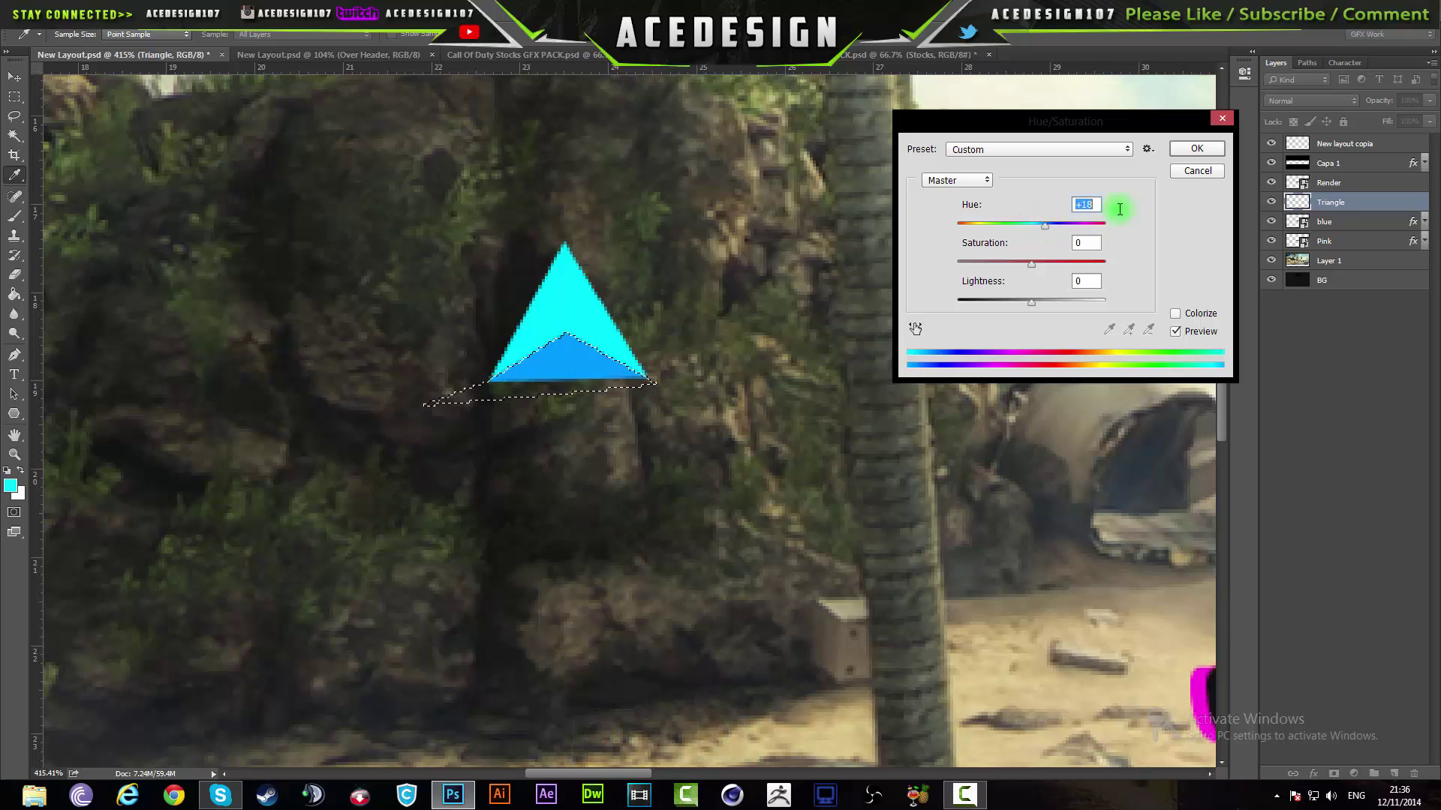
pyautogui.click(1193, 149)
pyautogui.press('p')
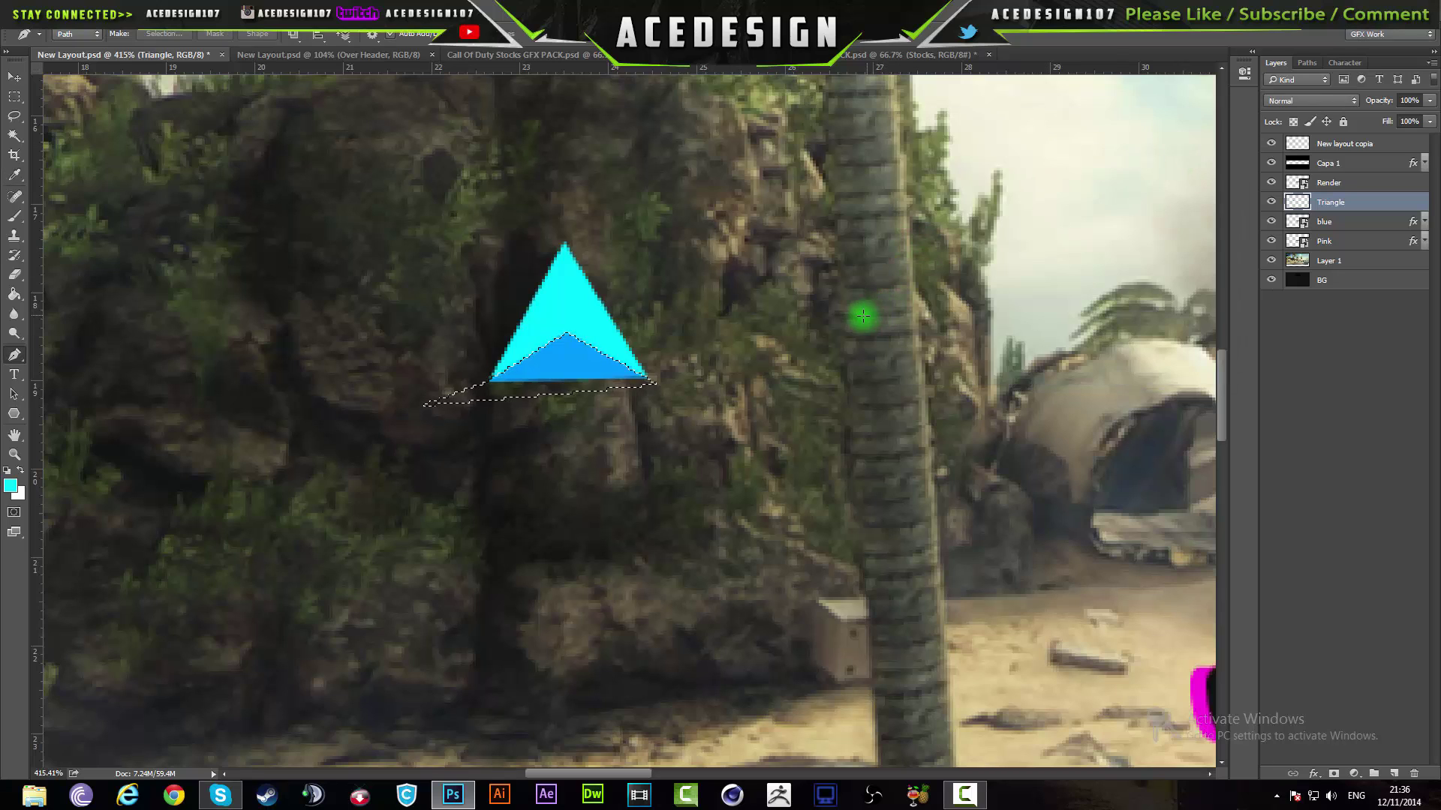
pyautogui.hotkey('ctrl', 'd')
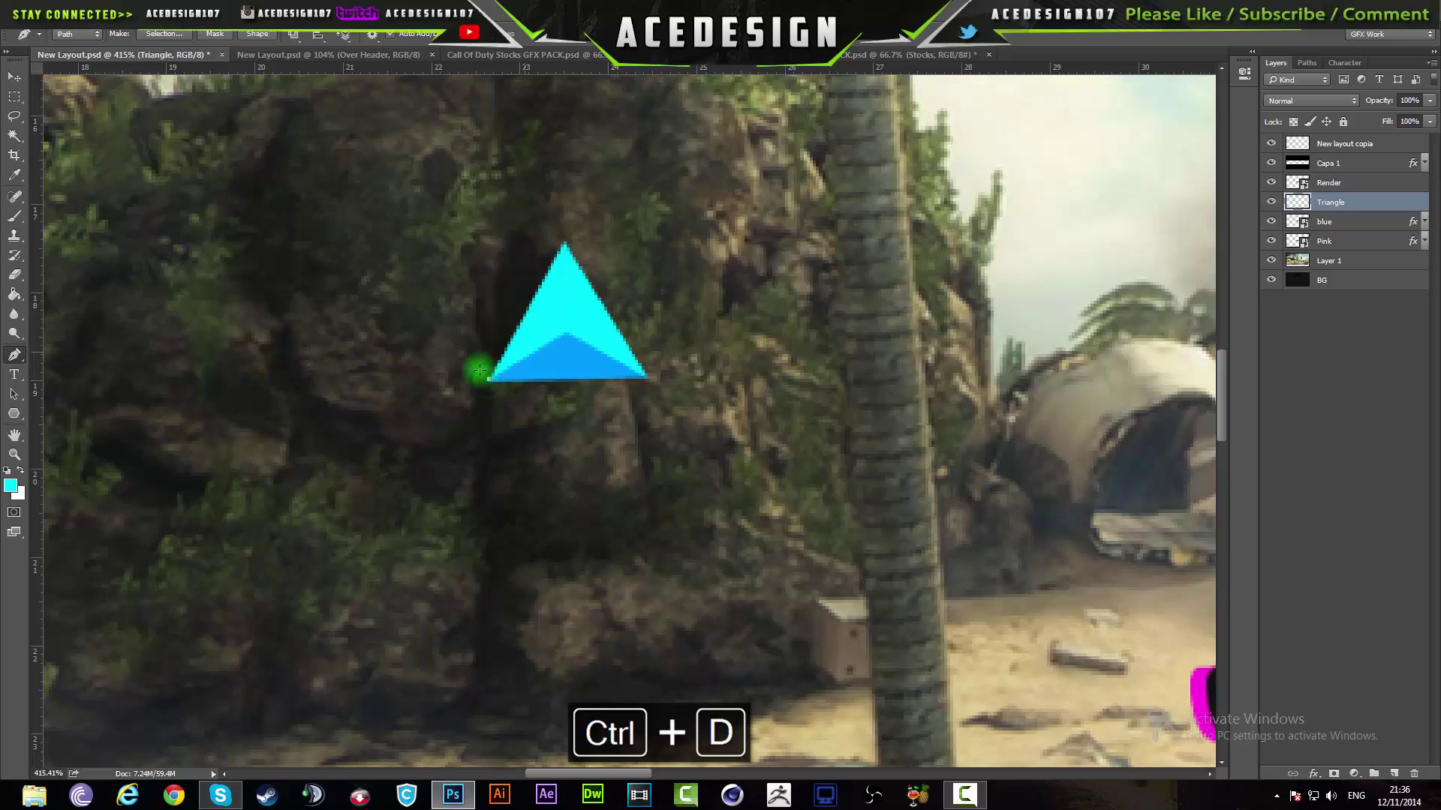
# Outline the triangle's left facet with the Pen tool, from its lower-left corner through the centre to the apex, and make the path a selection.
pyautogui.scroll(5, 479, 369)
pyautogui.hotkey('ctrl', 'z')
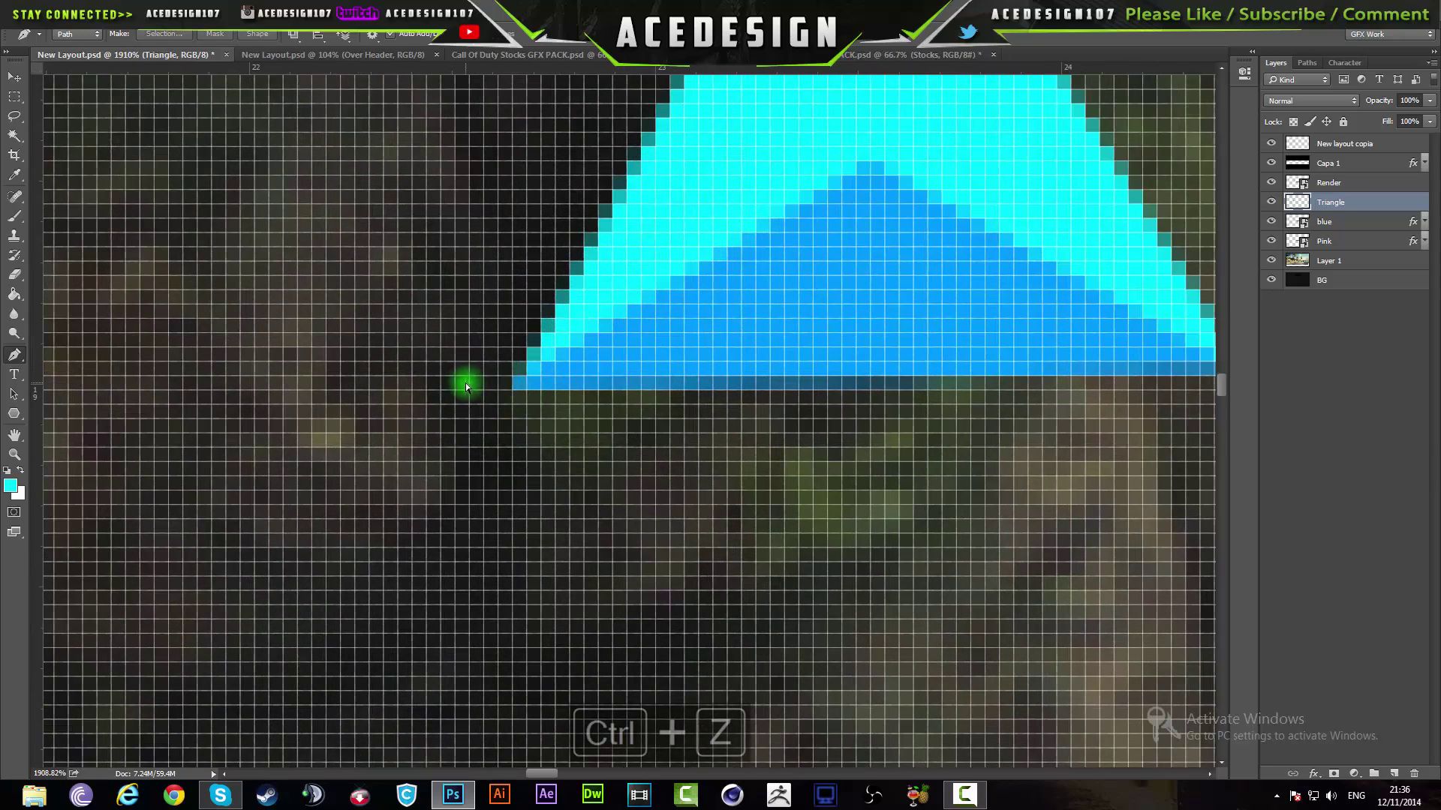
pyautogui.click(510, 389)
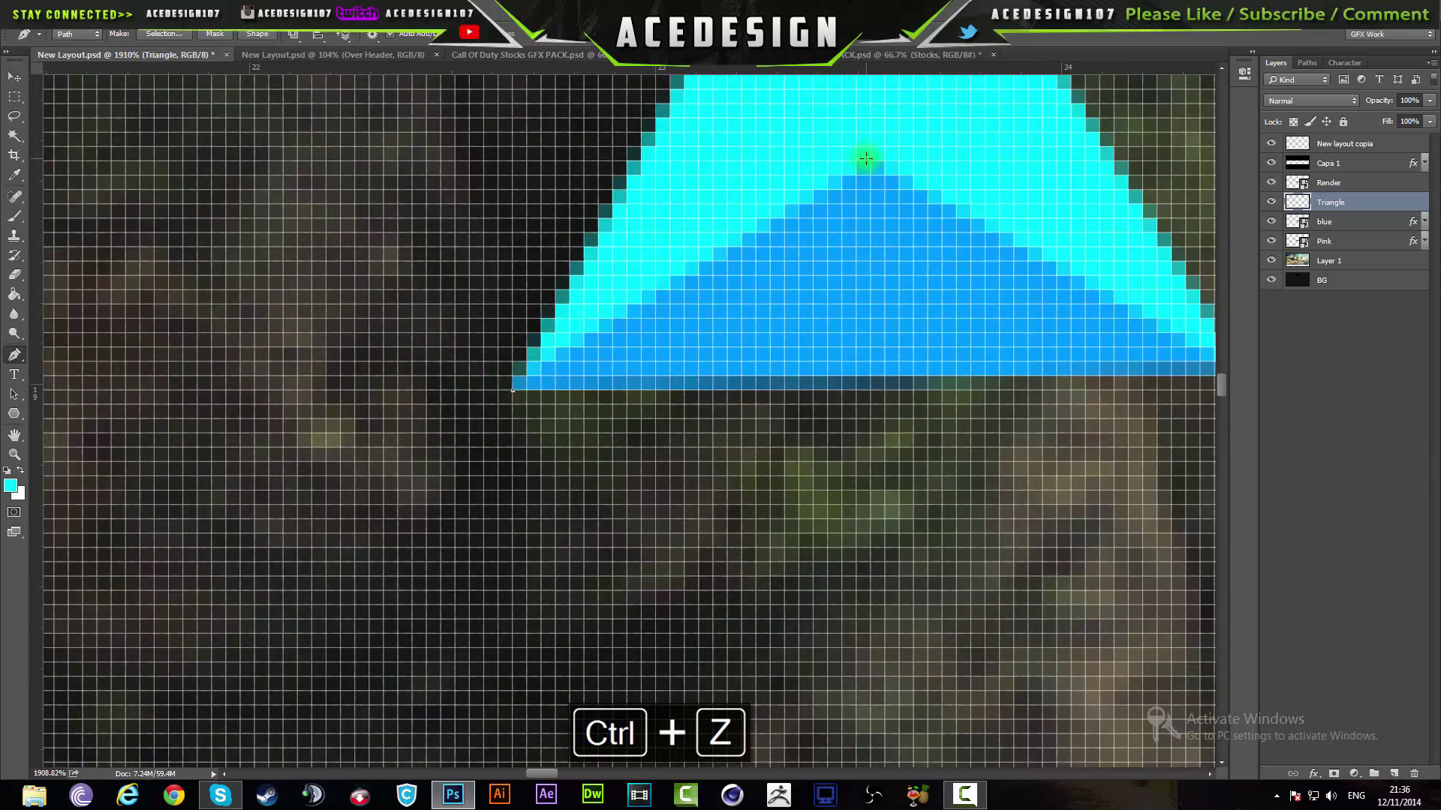
pyautogui.scroll(-5, 869, 160)
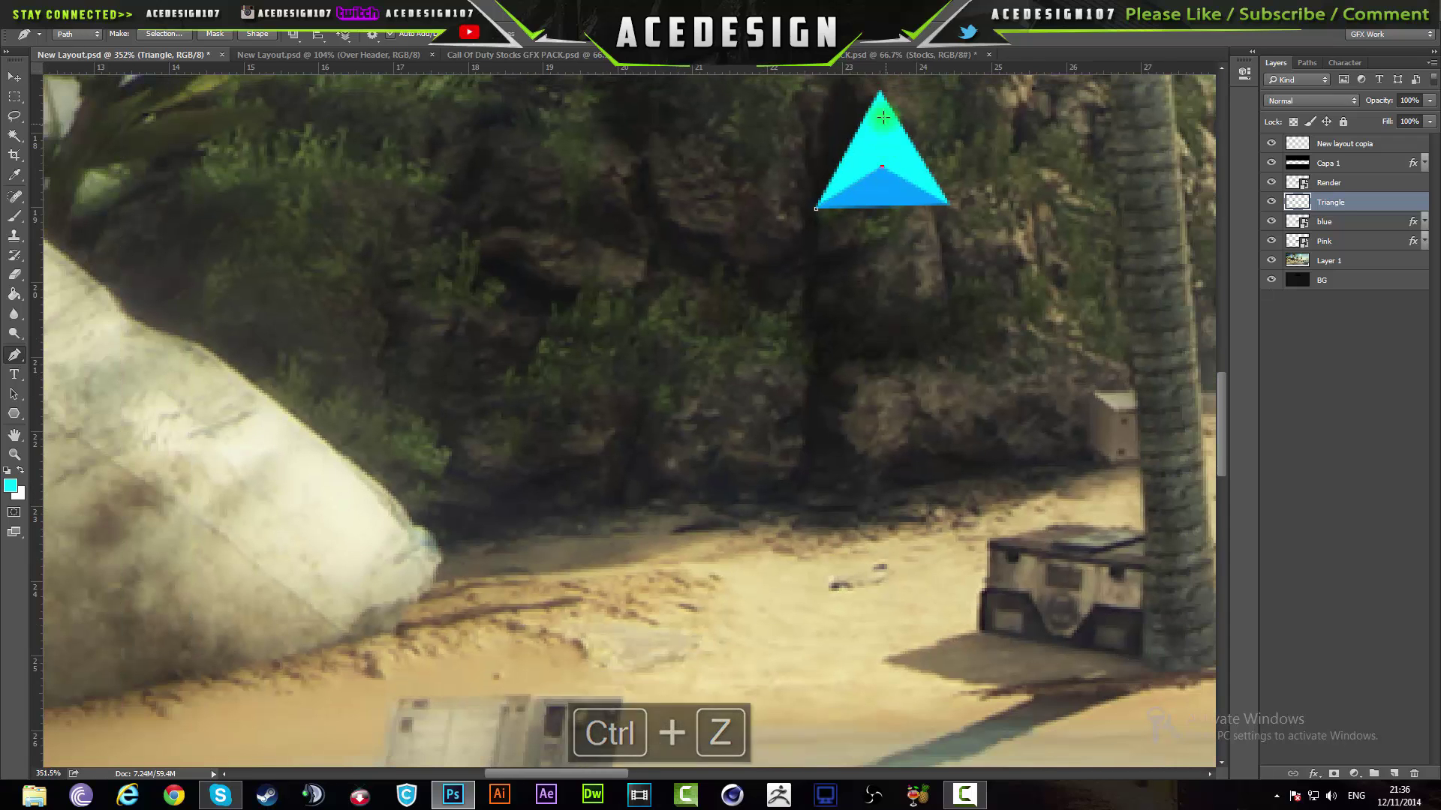
pyautogui.moveTo(879, 85); pyautogui.dragTo(751, 218)
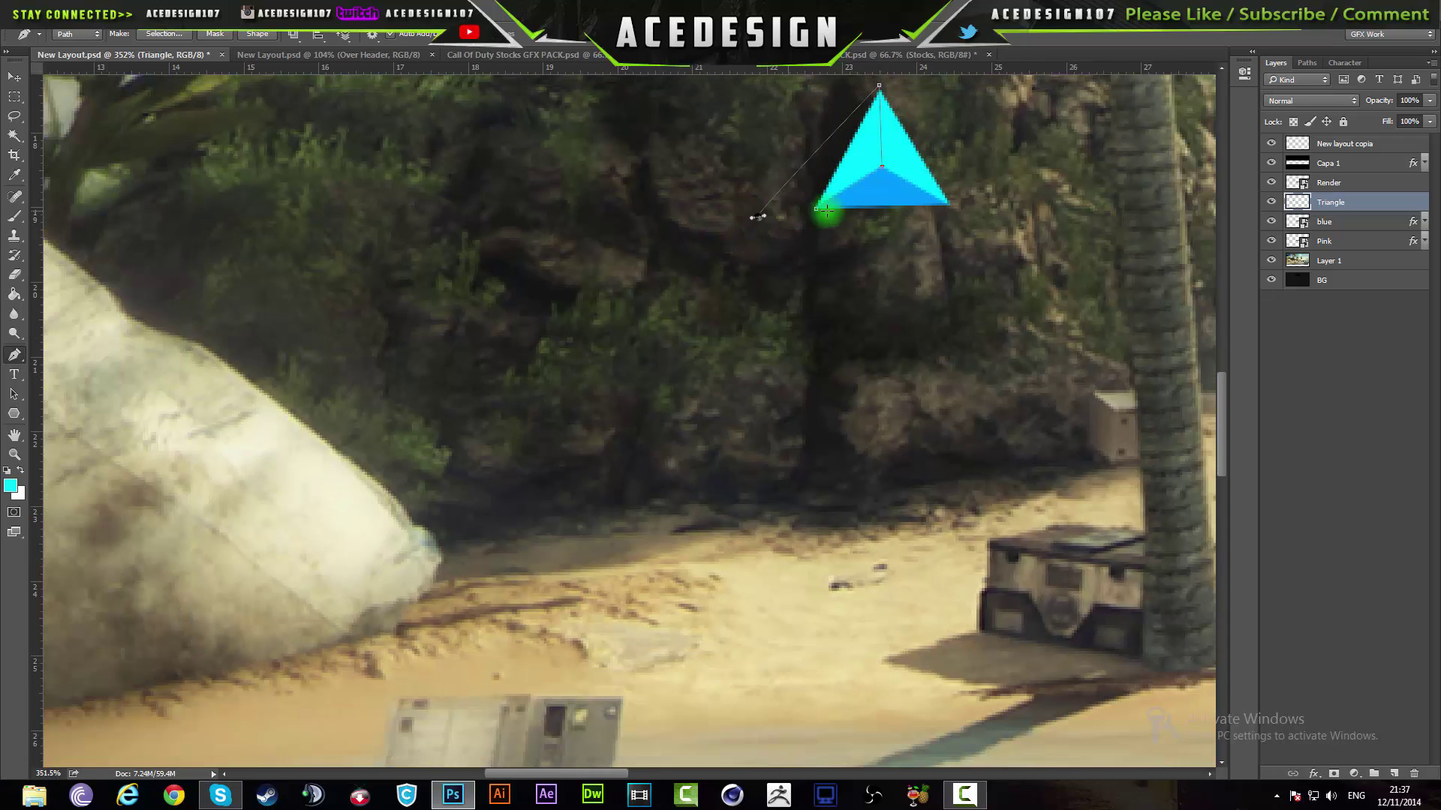
pyautogui.rightClick(845, 172)
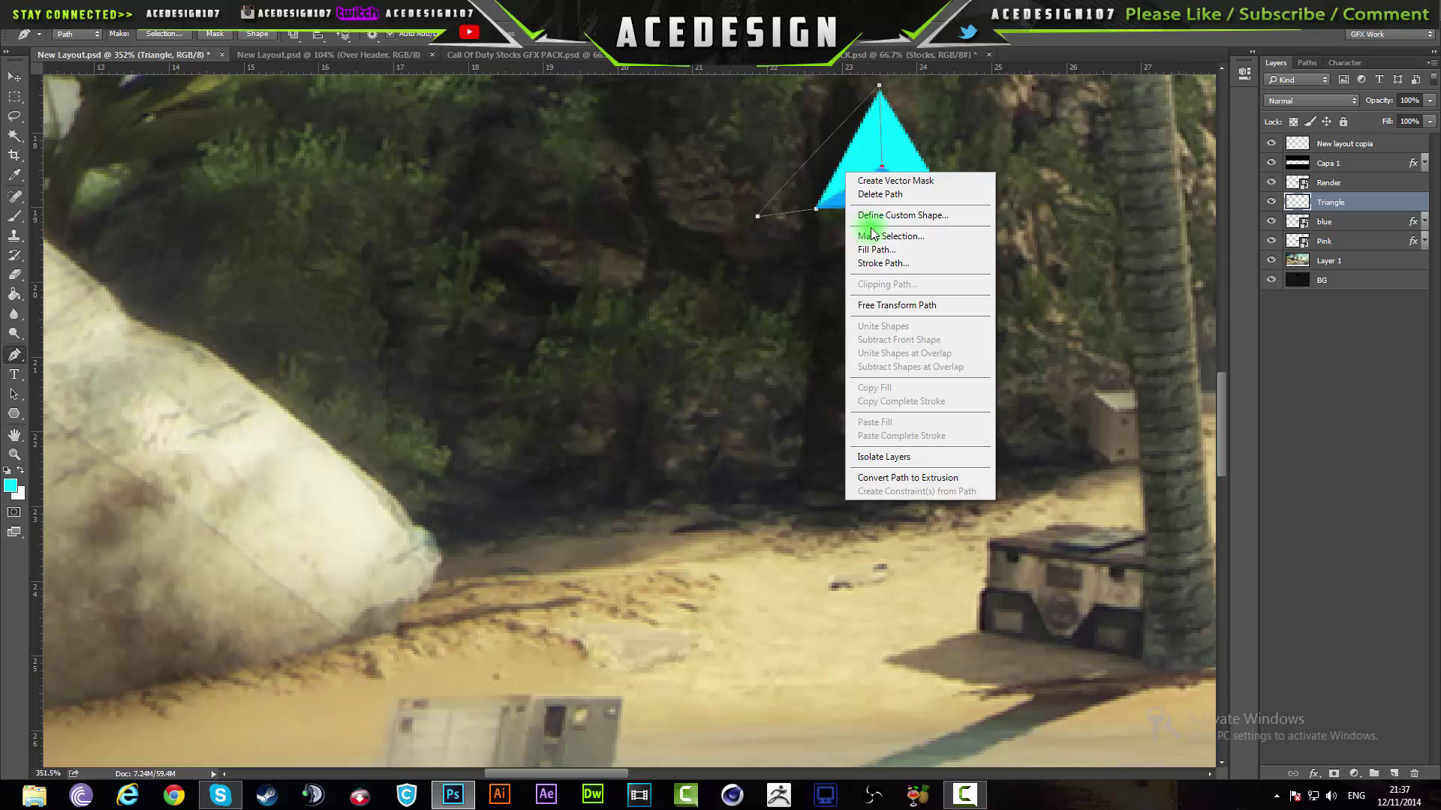
pyautogui.click(872, 235)
pyautogui.click(799, 241)
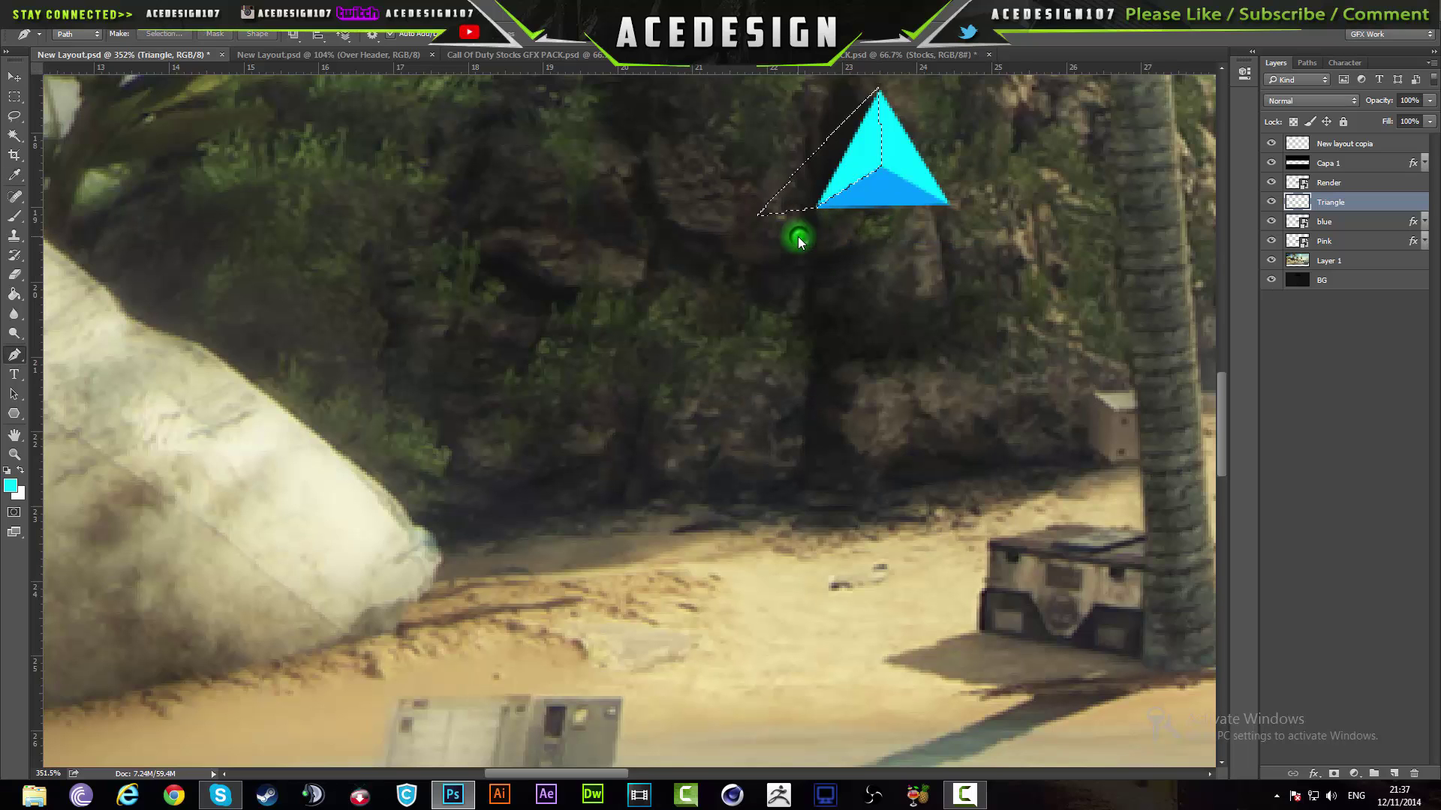
# Raise the lightness of the selected left facet to +65 with hue 0, and clear the selection.
pyautogui.hotkey('ctrl', 'u')
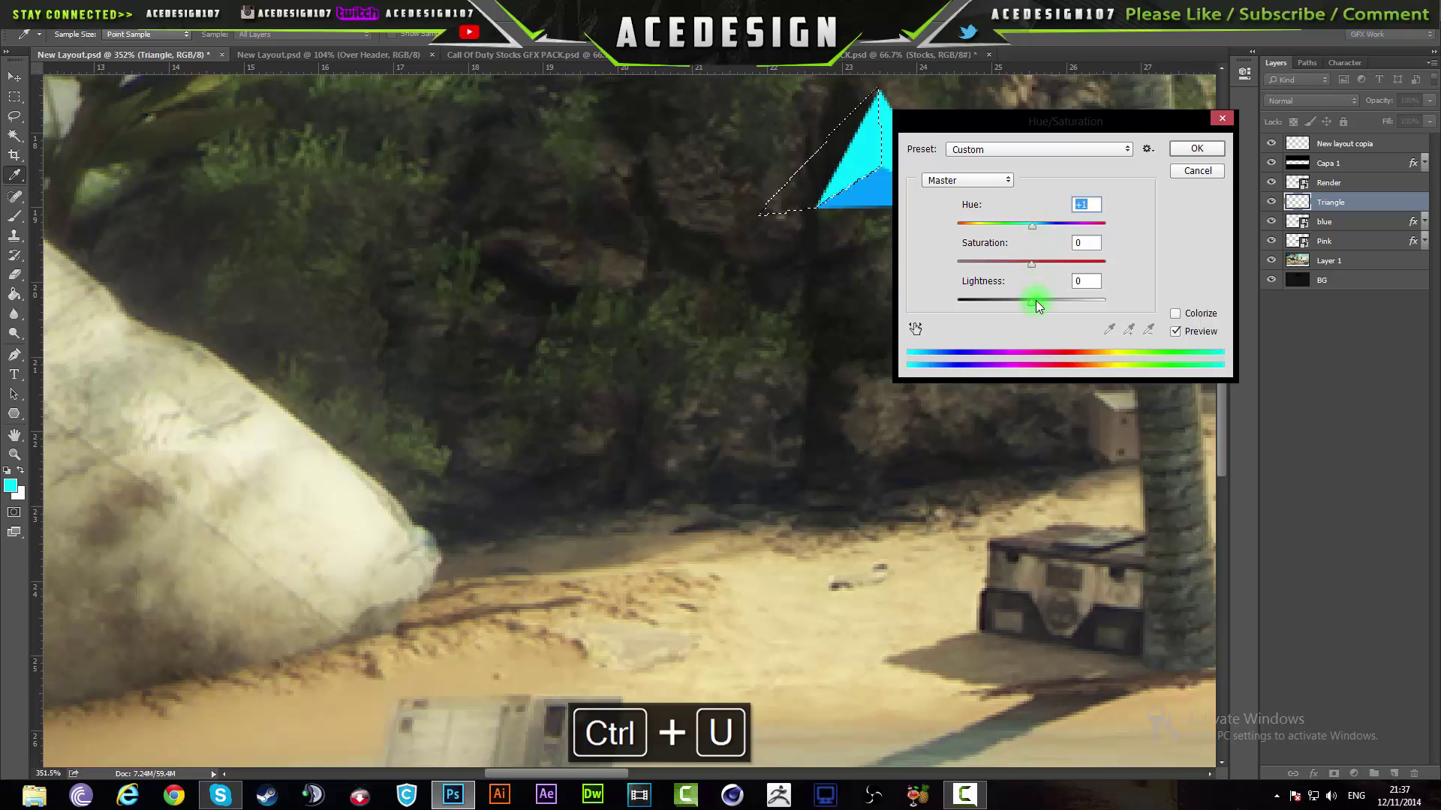
pyautogui.moveTo(1036, 300); pyautogui.dragTo(1079, 300)
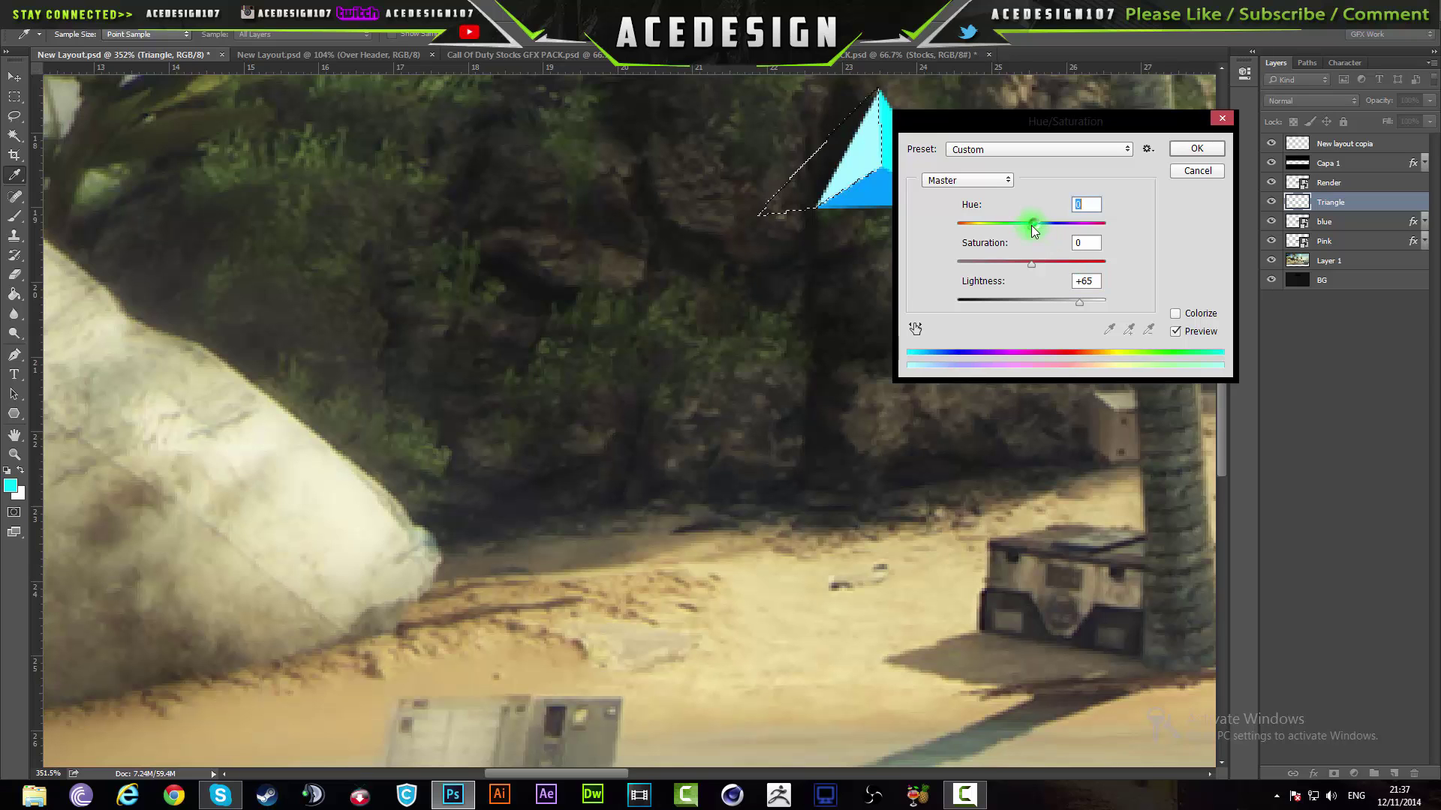
pyautogui.click(1197, 149)
pyautogui.press('p')
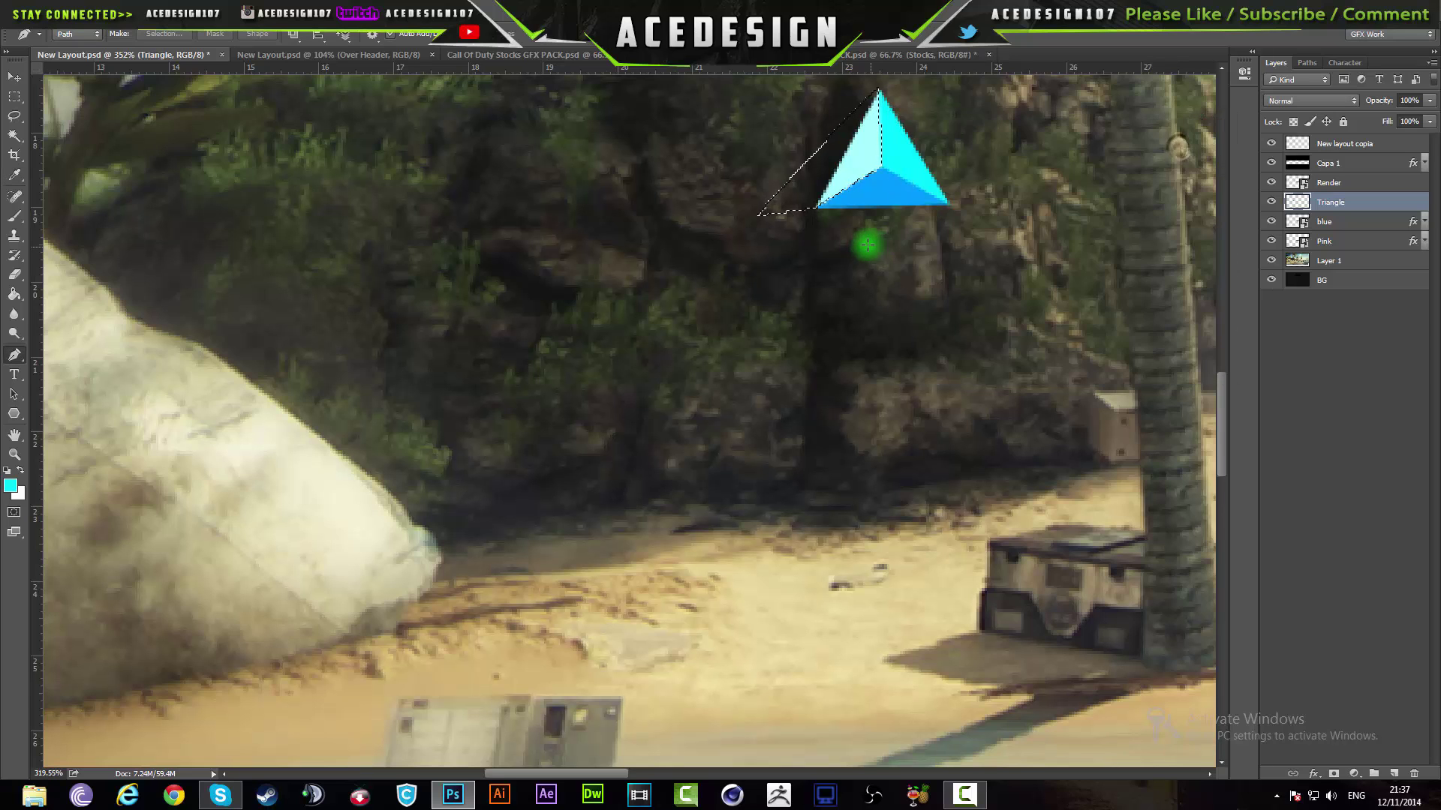
pyautogui.scroll(-2, 868, 244)
pyautogui.hotkey('ctrl', 'd')
pyautogui.scroll(-3, 816, 300)
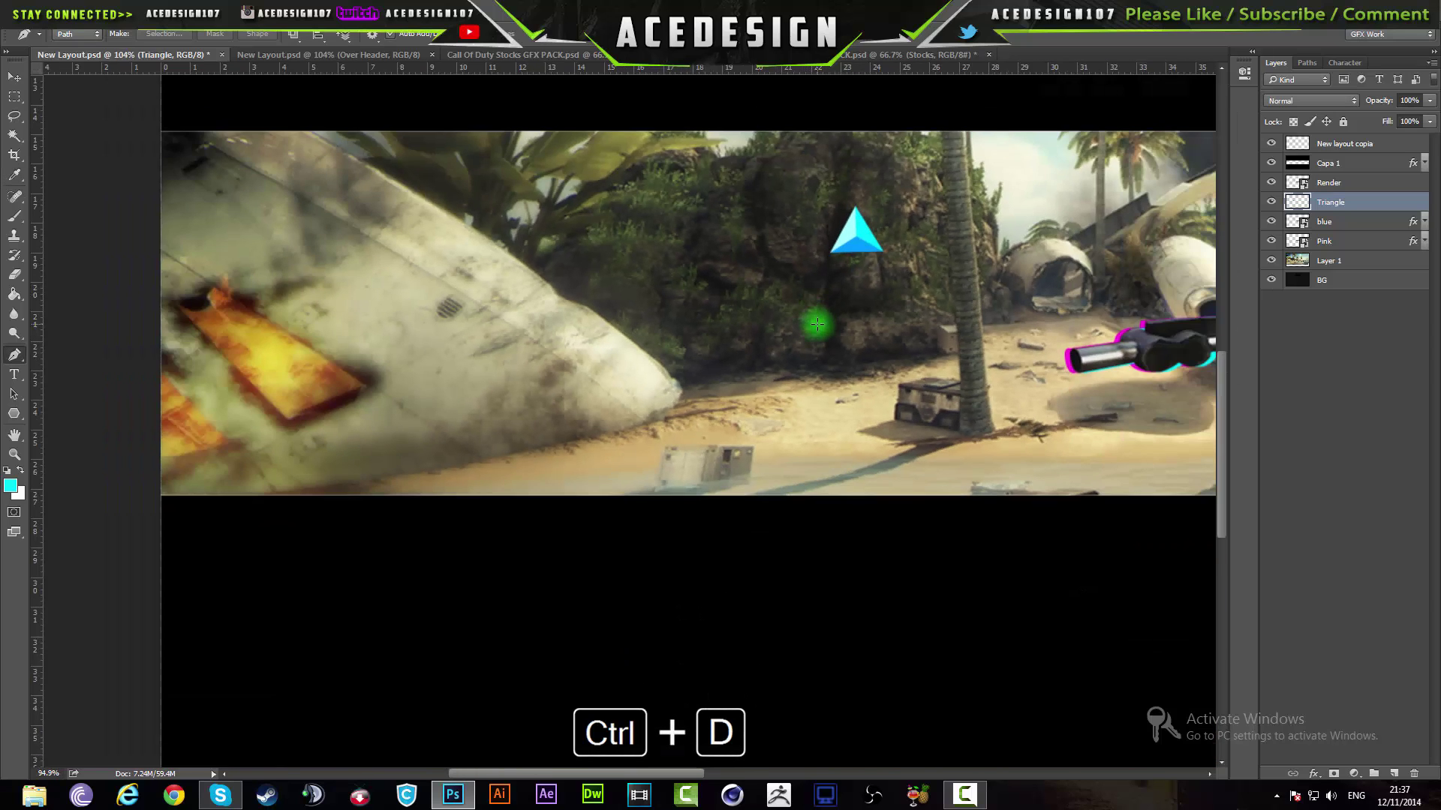
pyautogui.scroll(-1, 817, 319)
pyautogui.scroll(-1, 778, 331)
# Duplicate the triangle, rotate the copy to point downward and fit it beside the original's right edge with a narrow gap.
pyautogui.scroll(4, 465, 397)
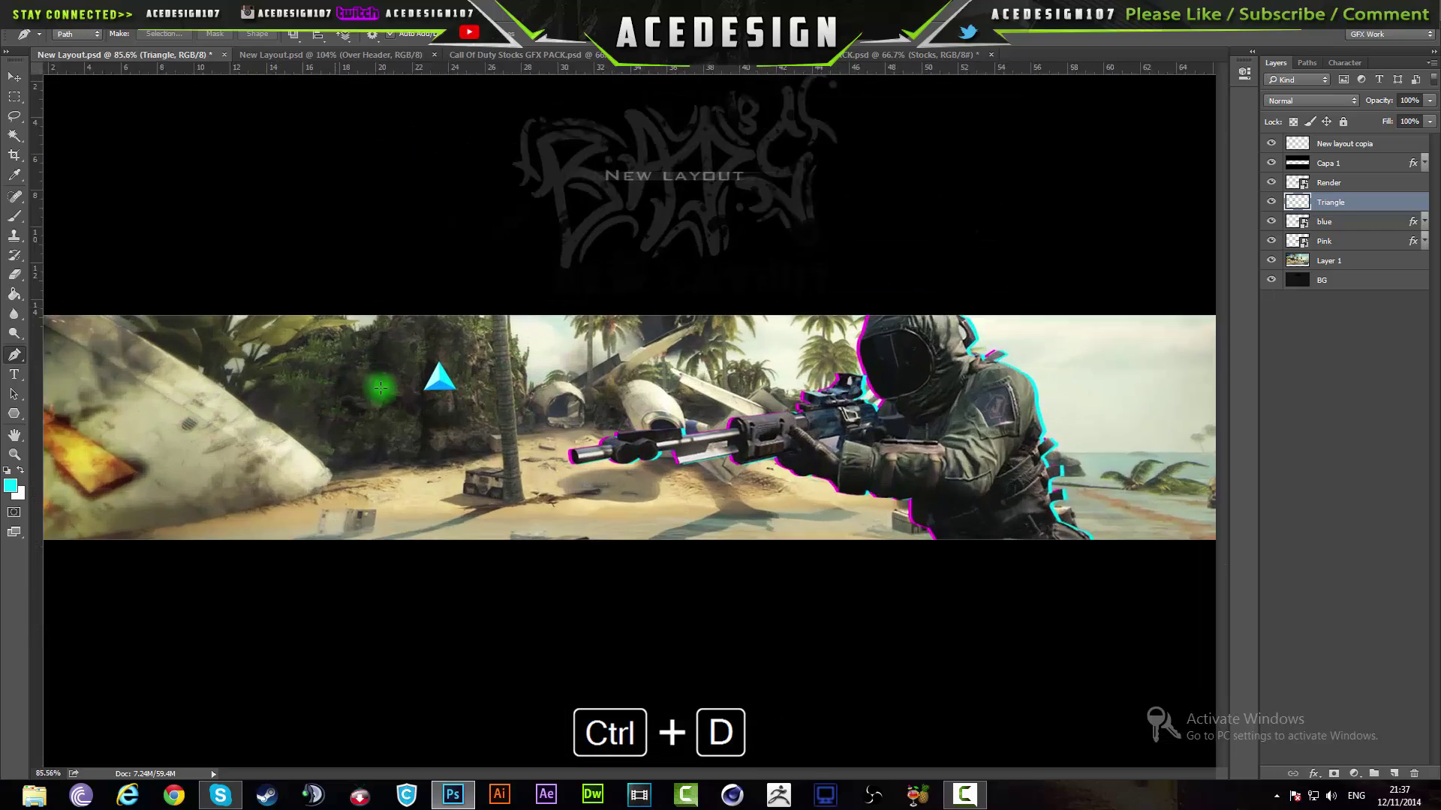
pyautogui.scroll(1, 455, 387)
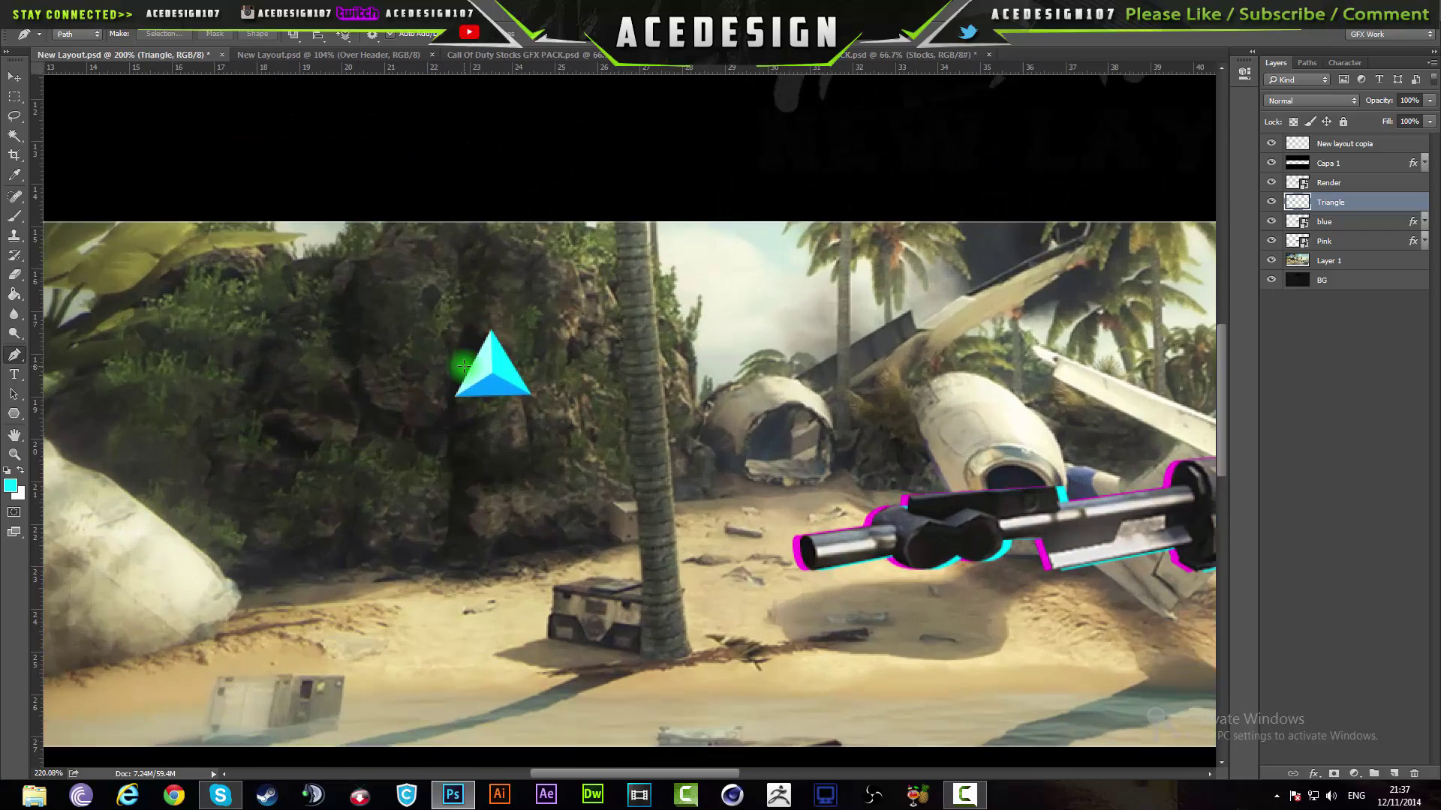
pyautogui.scroll(4, 481, 383)
pyautogui.scroll(-1, 556, 347)
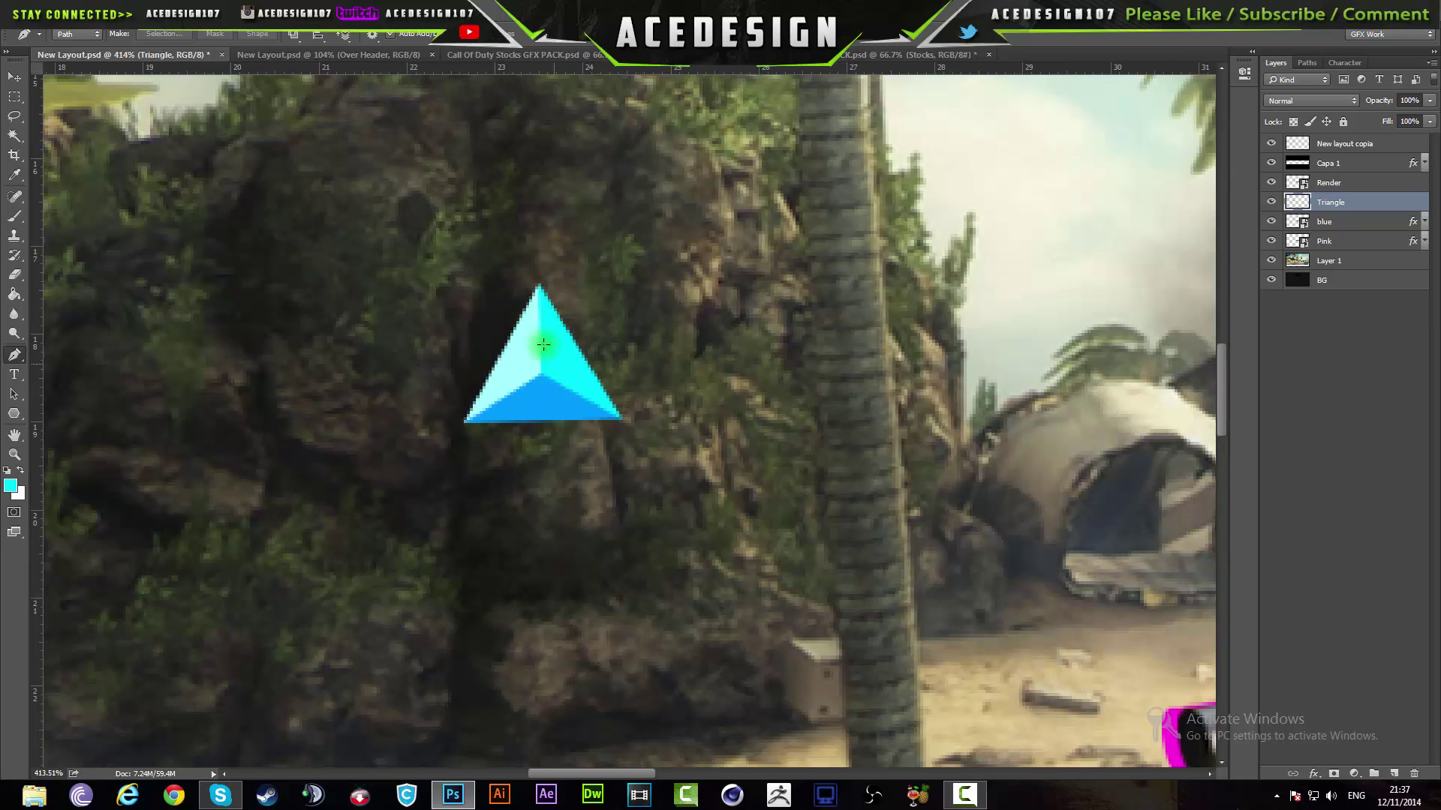
pyautogui.hotkey('ctrl', 'j')
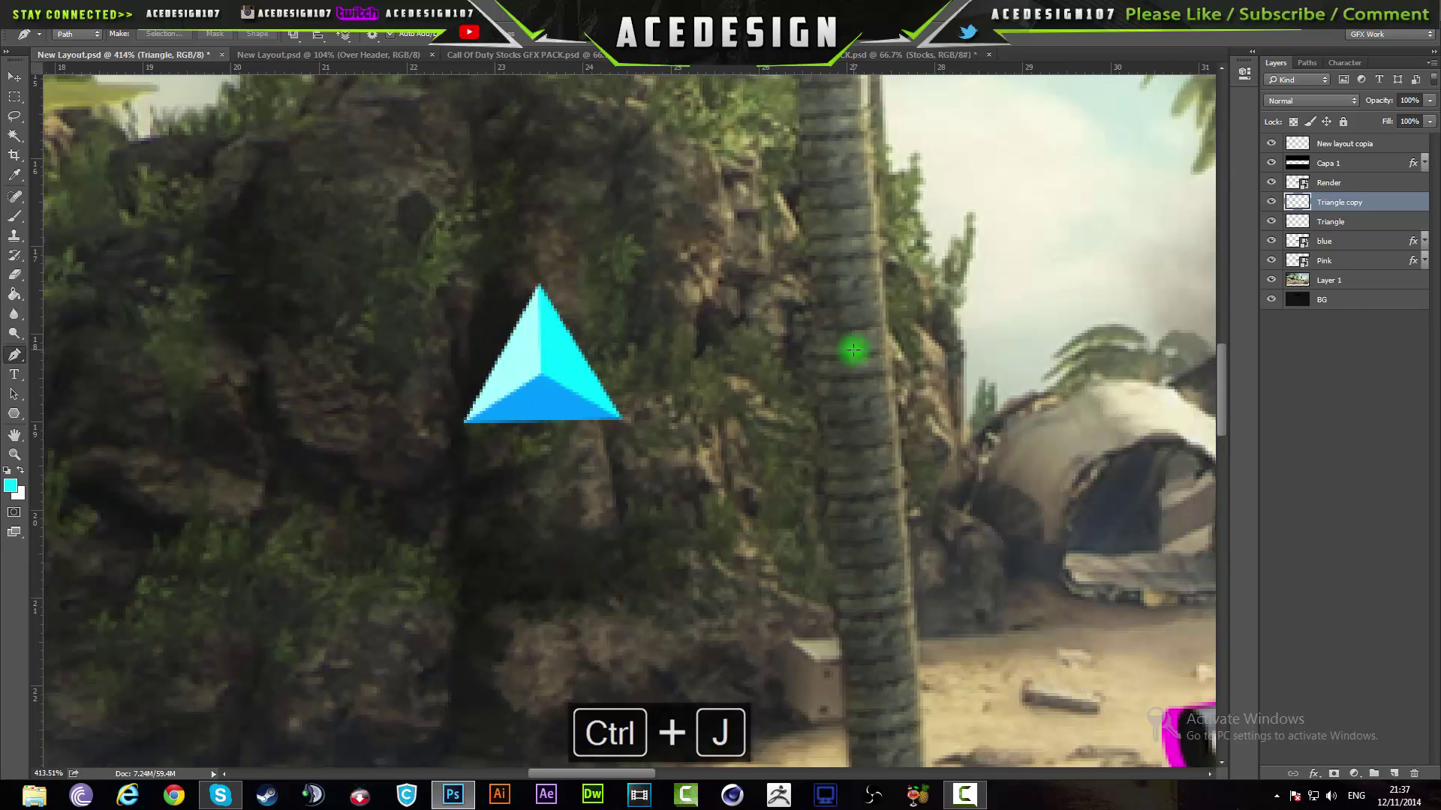
pyautogui.hotkey('ctrl', 't')
pyautogui.moveTo(578, 405); pyautogui.dragTo(754, 412)
pyautogui.moveTo(849, 422); pyautogui.dragTo(900, 225)
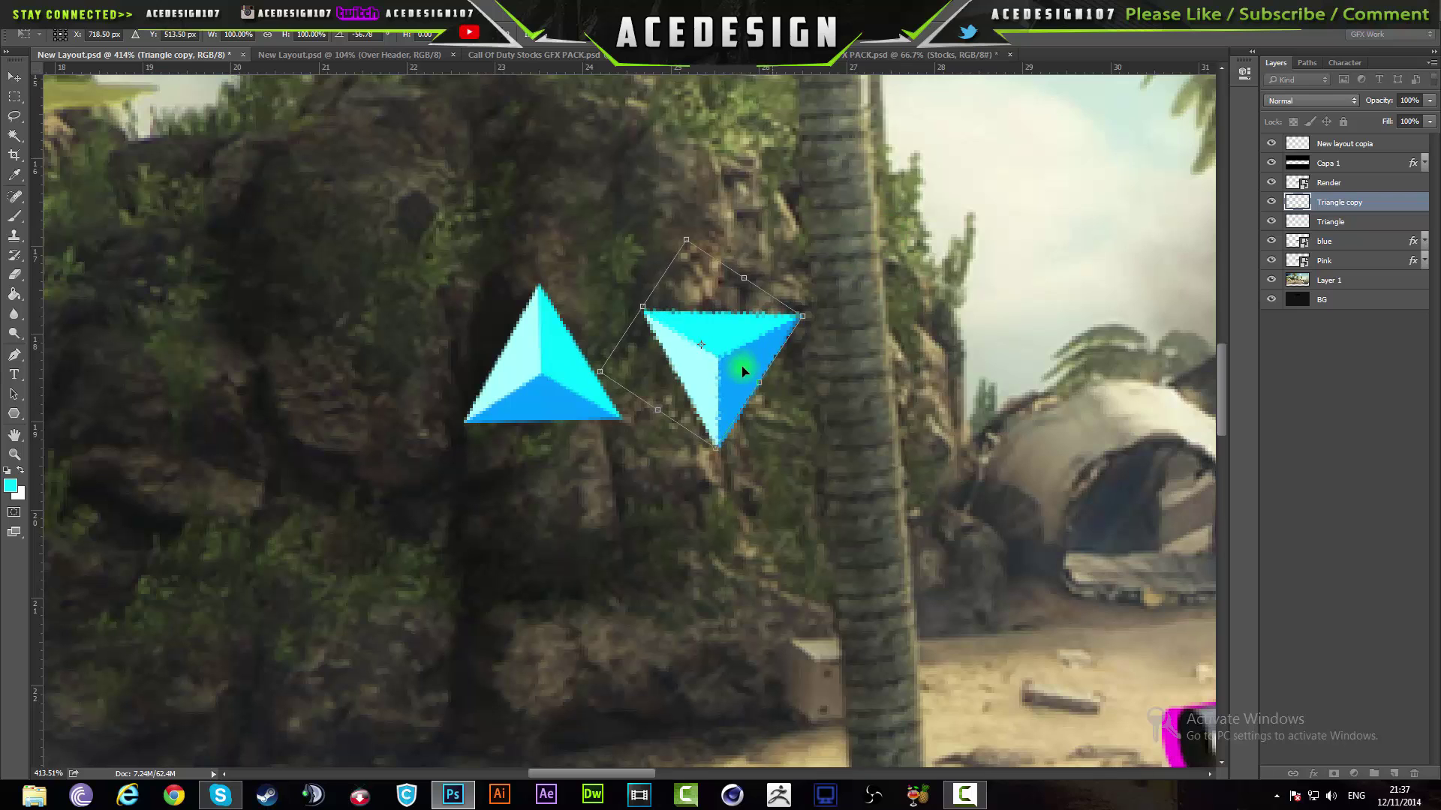
pyautogui.moveTo(740, 370); pyautogui.dragTo(658, 344)
pyautogui.moveTo(751, 268); pyautogui.dragTo(768, 249)
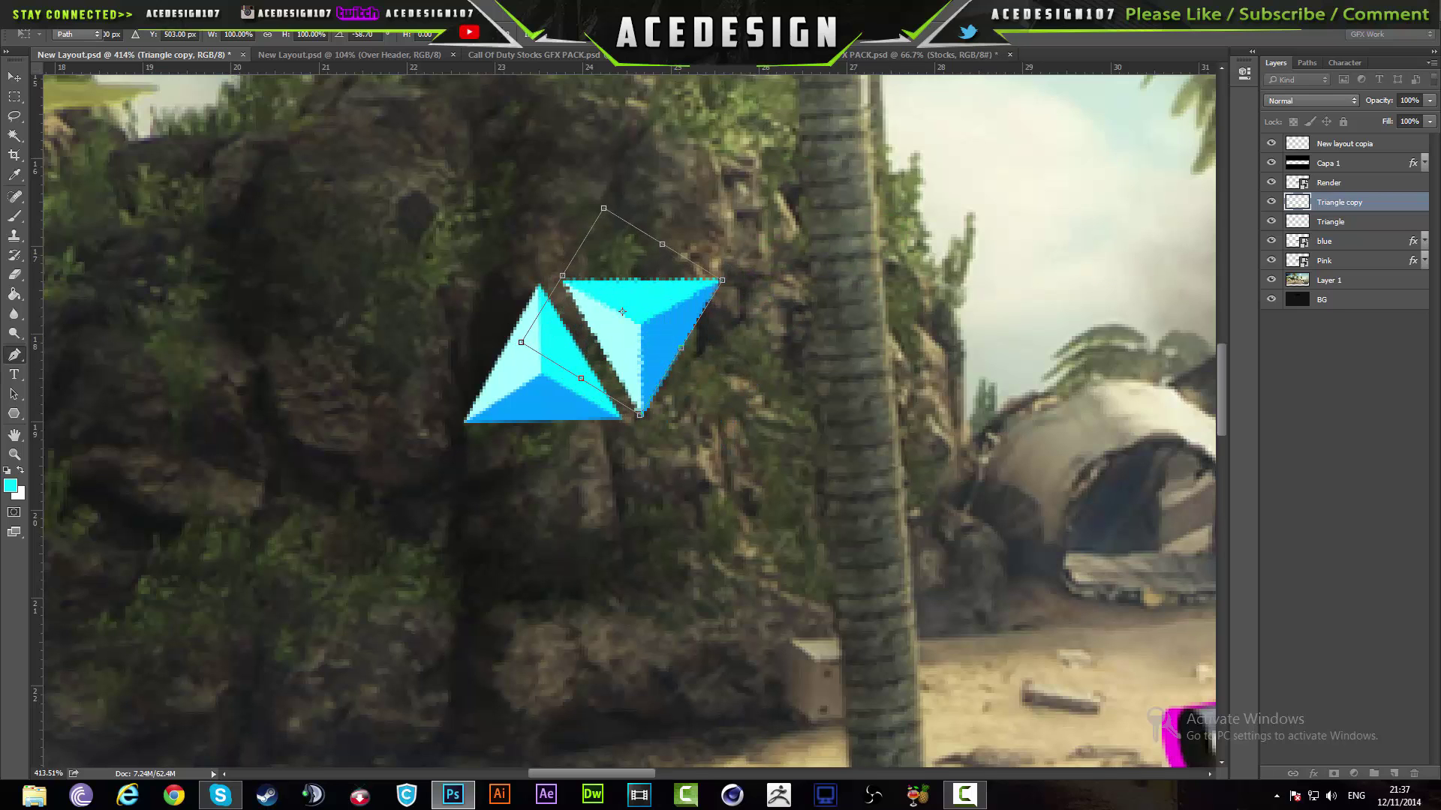
pyautogui.press('Return')
# Duplicate the downward-pointing triangle and place the copy directly below it with a small gap.
pyautogui.hotkey('ctrl', 'j')
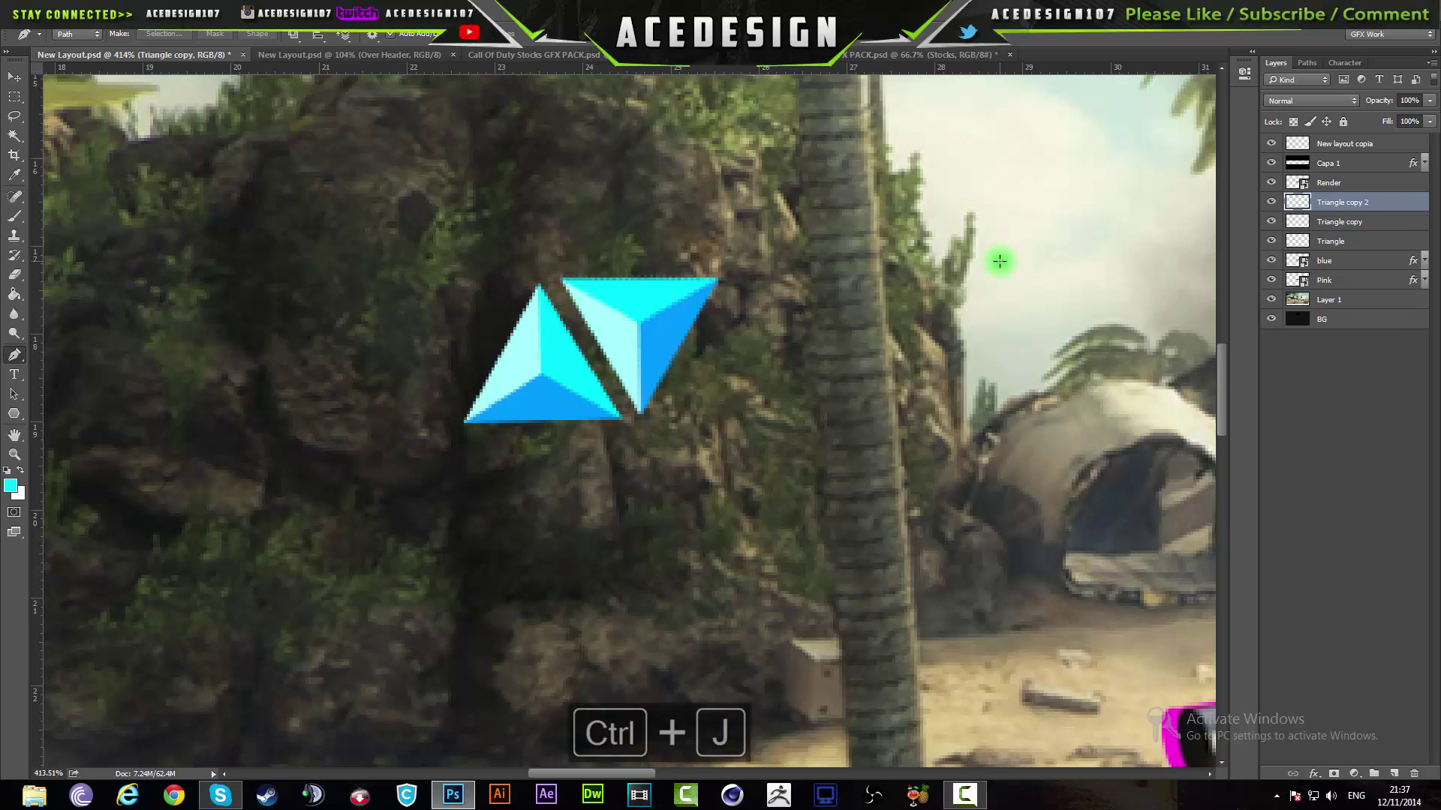
pyautogui.hotkey('ctrl', 't')
pyautogui.moveTo(660, 360); pyautogui.dragTo(733, 498)
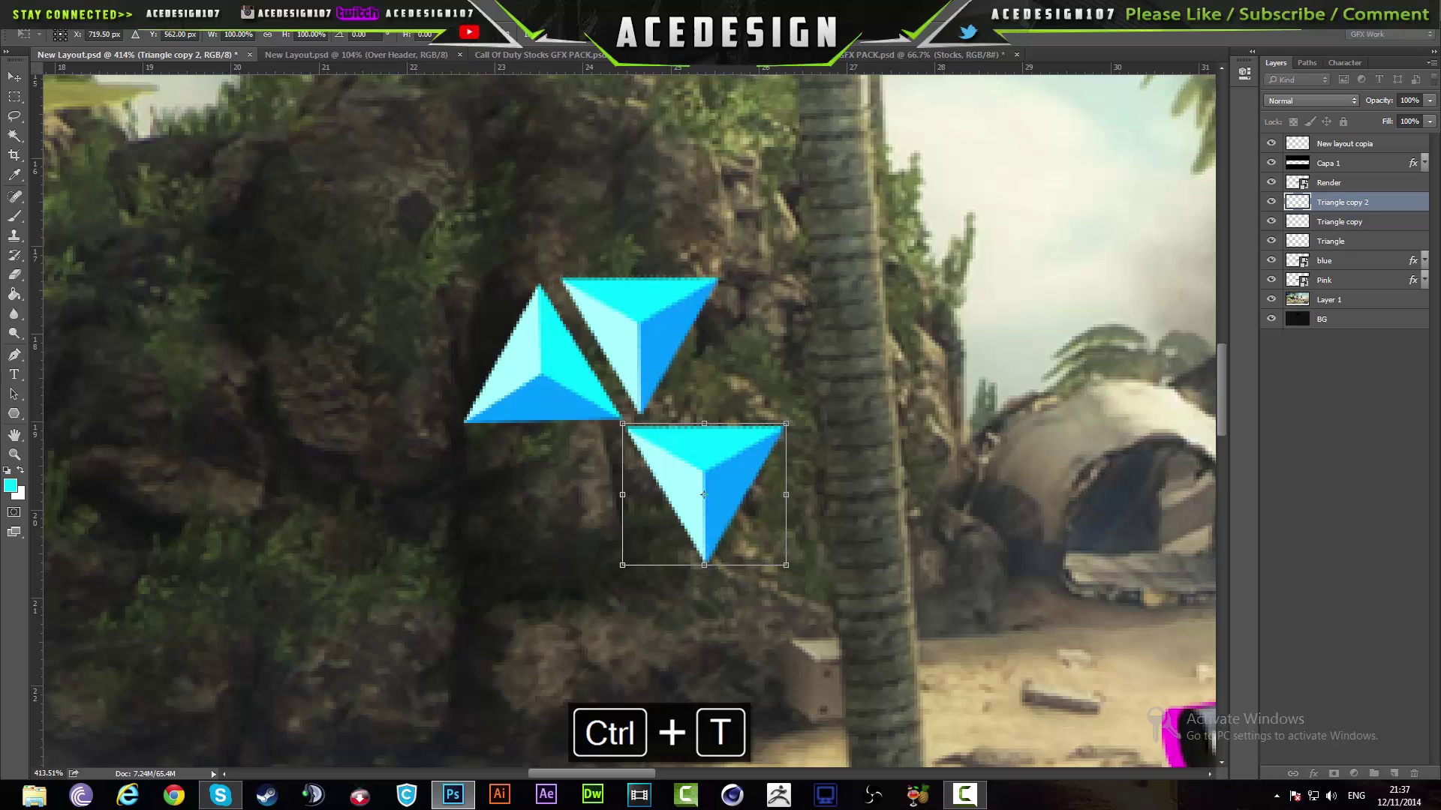
pyautogui.press('Return')
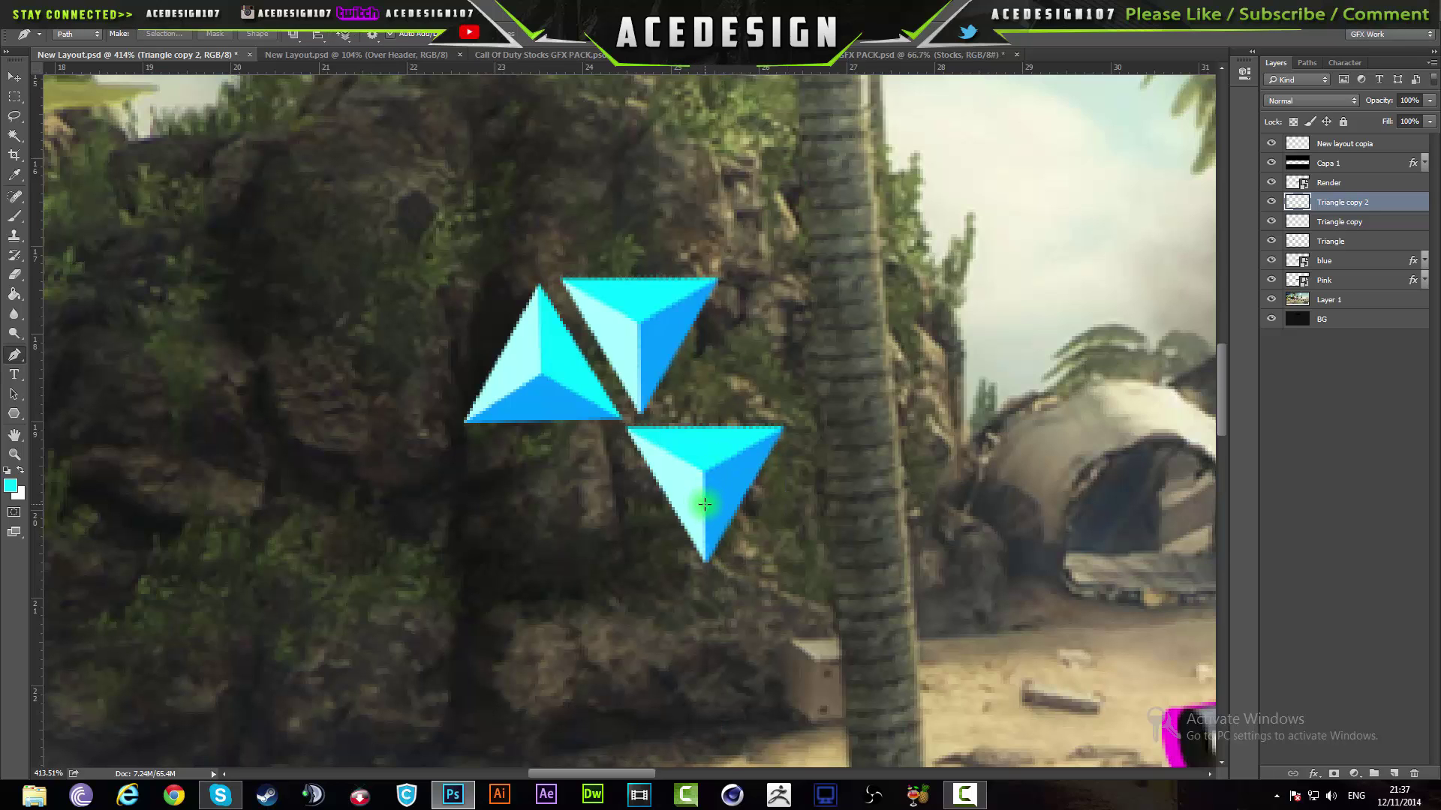
pyautogui.hotkey('ctrl', 't')
pyautogui.moveTo(705, 508); pyautogui.dragTo(639, 531)
pyautogui.press('Return')
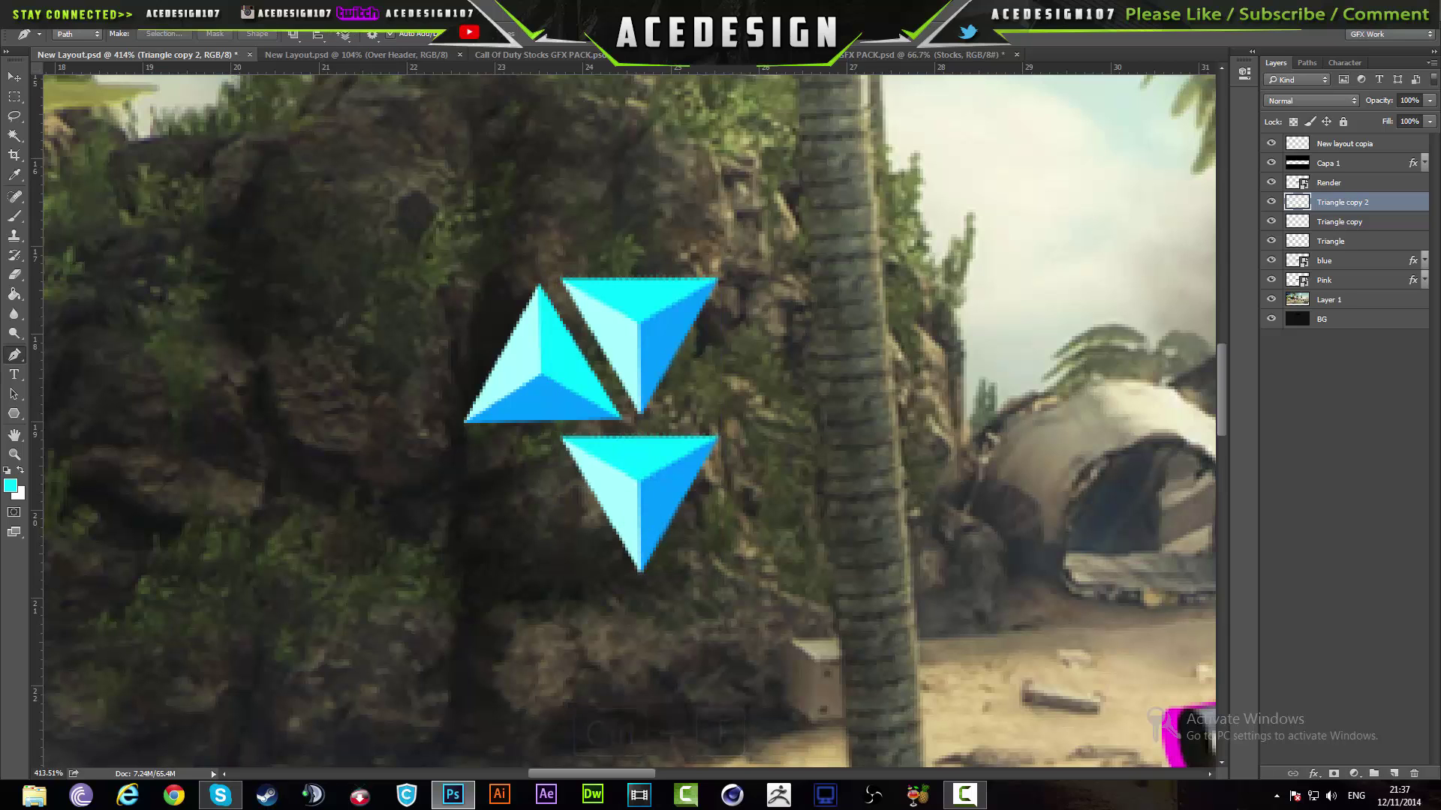
# Duplicate the lower triangle, rotate the copy about 60° to point upward and fit it beside the upper inverted triangle's right edge.
pyautogui.hotkey('ctrl', 'j')
pyautogui.hotkey('ctrl', 't')
pyautogui.moveTo(696, 502); pyautogui.dragTo(820, 343)
pyautogui.moveTo(901, 150); pyautogui.dragTo(990, 402)
pyautogui.moveTo(795, 363); pyautogui.dragTo(718, 405)
pyautogui.moveTo(862, 440); pyautogui.dragTo(870, 425)
pyautogui.moveTo(765, 418); pyautogui.dragTo(768, 415)
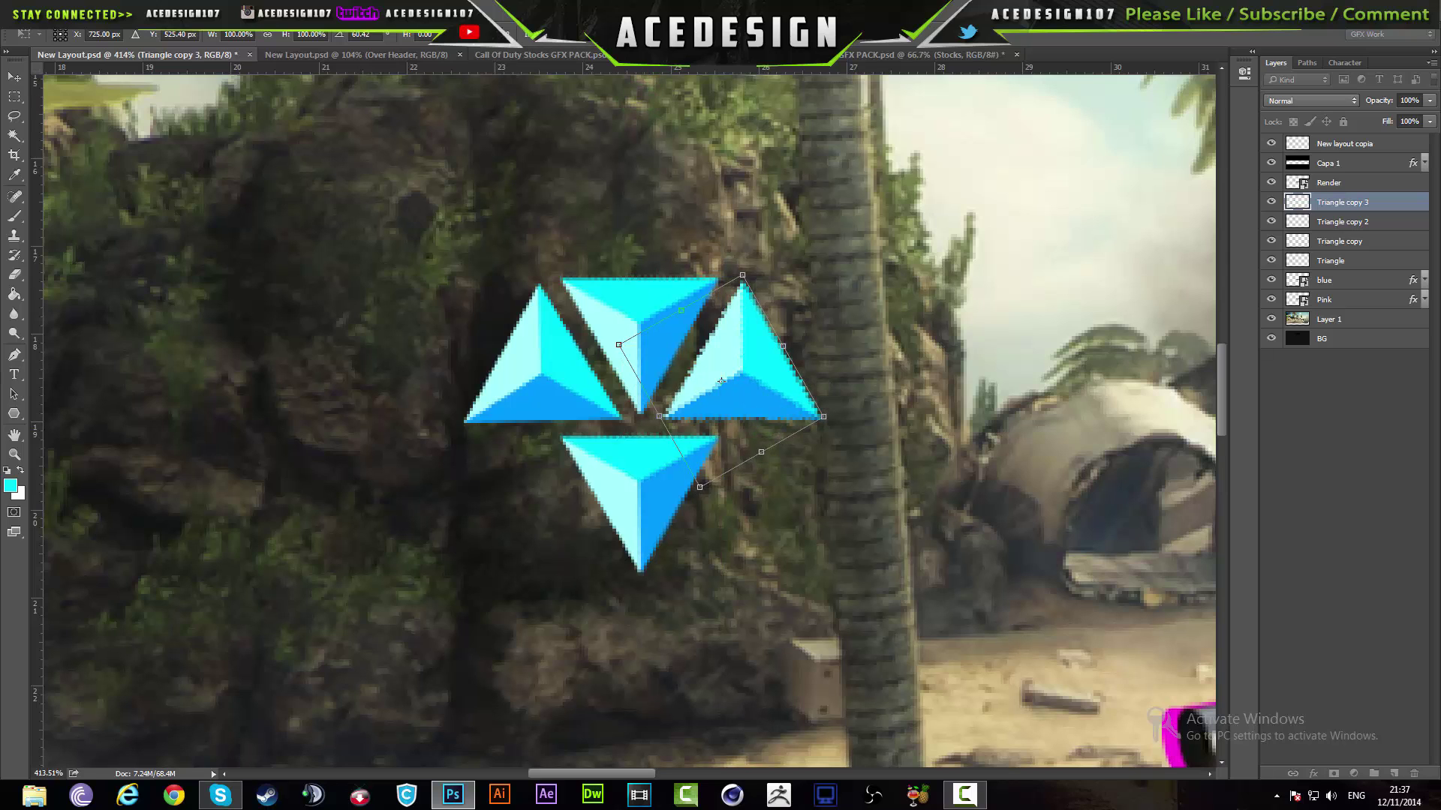
pyautogui.press('Return')
# Duplicate the upright triangle at the row's right end, rotate the copy clockwise and place it above the cluster's left end.
pyautogui.hotkey('ctrl', 'j')
pyautogui.hotkey('ctrl', 't')
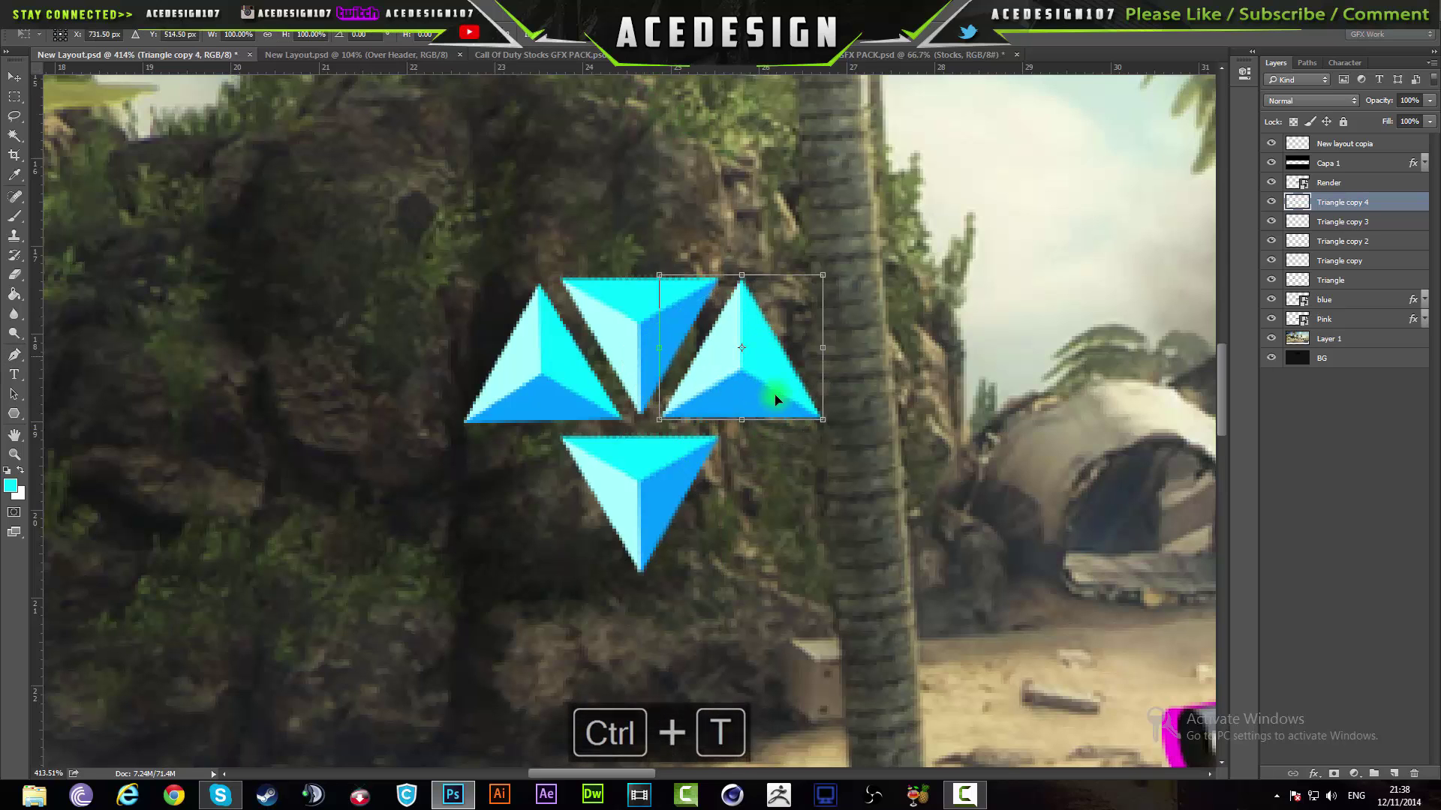
pyautogui.moveTo(776, 399); pyautogui.dragTo(418, 386)
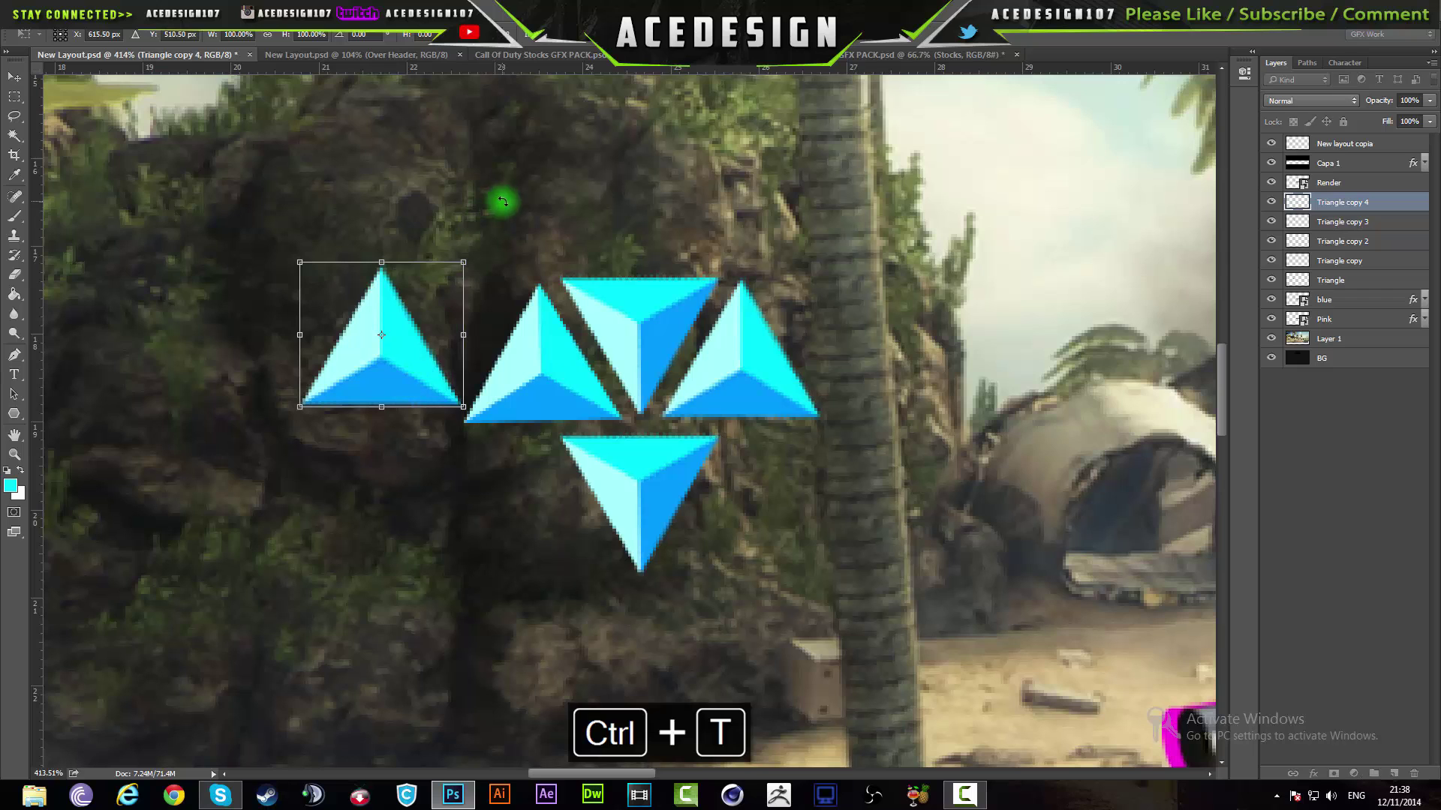
pyautogui.moveTo(503, 201); pyautogui.dragTo(535, 203)
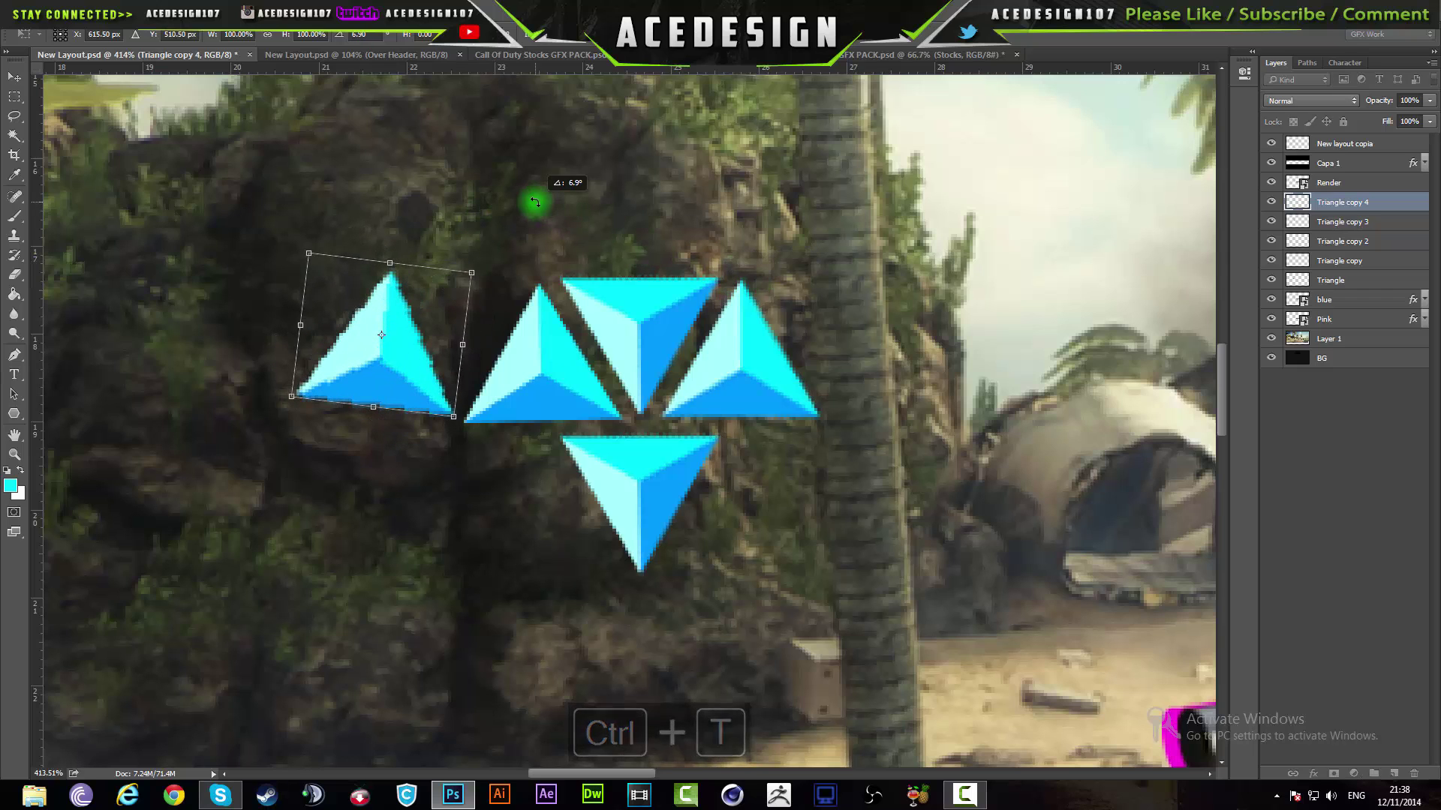
pyautogui.moveTo(418, 386); pyautogui.dragTo(485, 249)
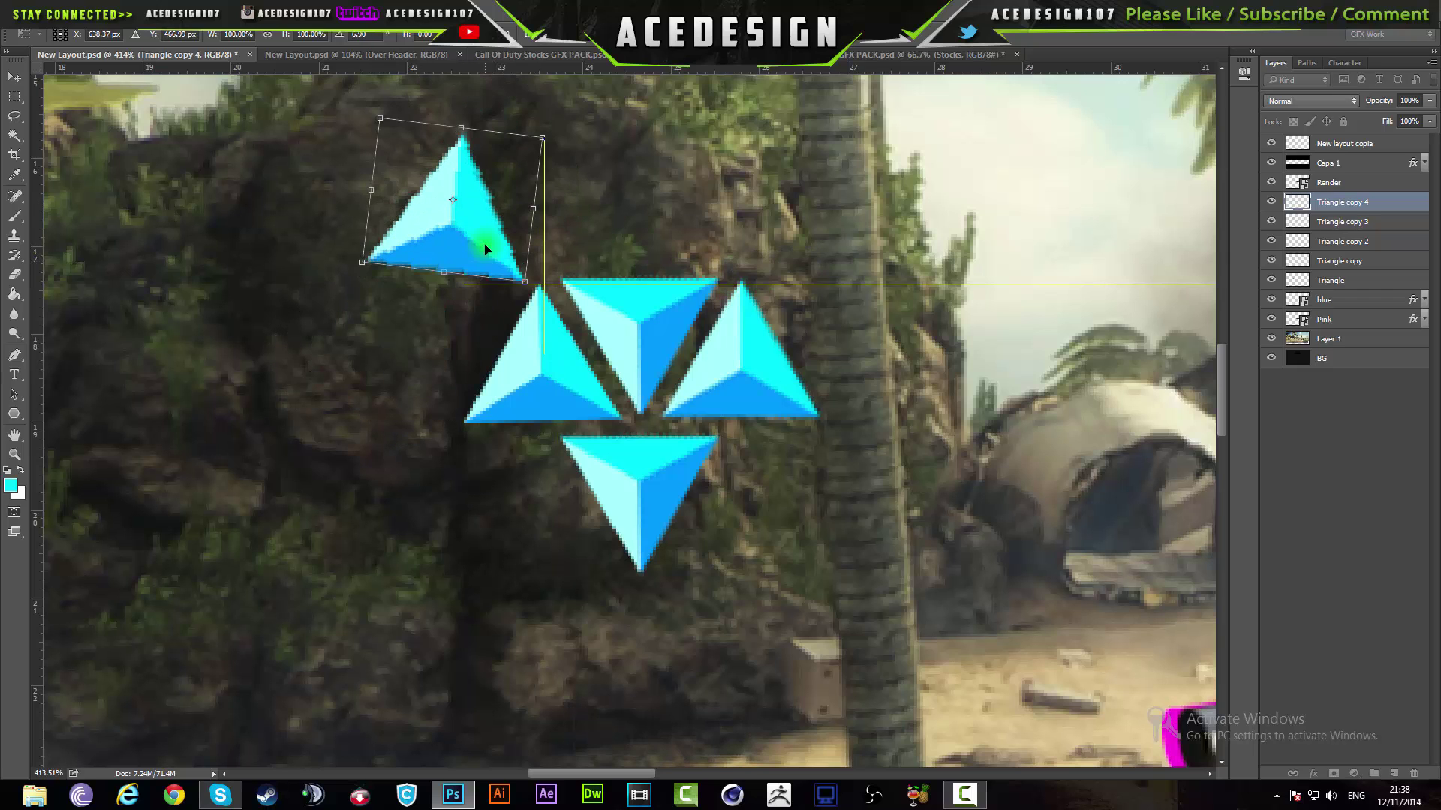
pyautogui.moveTo(611, 106); pyautogui.dragTo(645, 167)
pyautogui.press('Return')
# Duplicate the upper-left triangle, rotate the copy about 43° and fit it beside the original's right edge with a narrow gap.
pyautogui.hotkey('ctrl', 'j')
pyautogui.hotkey('ctrl', 't')
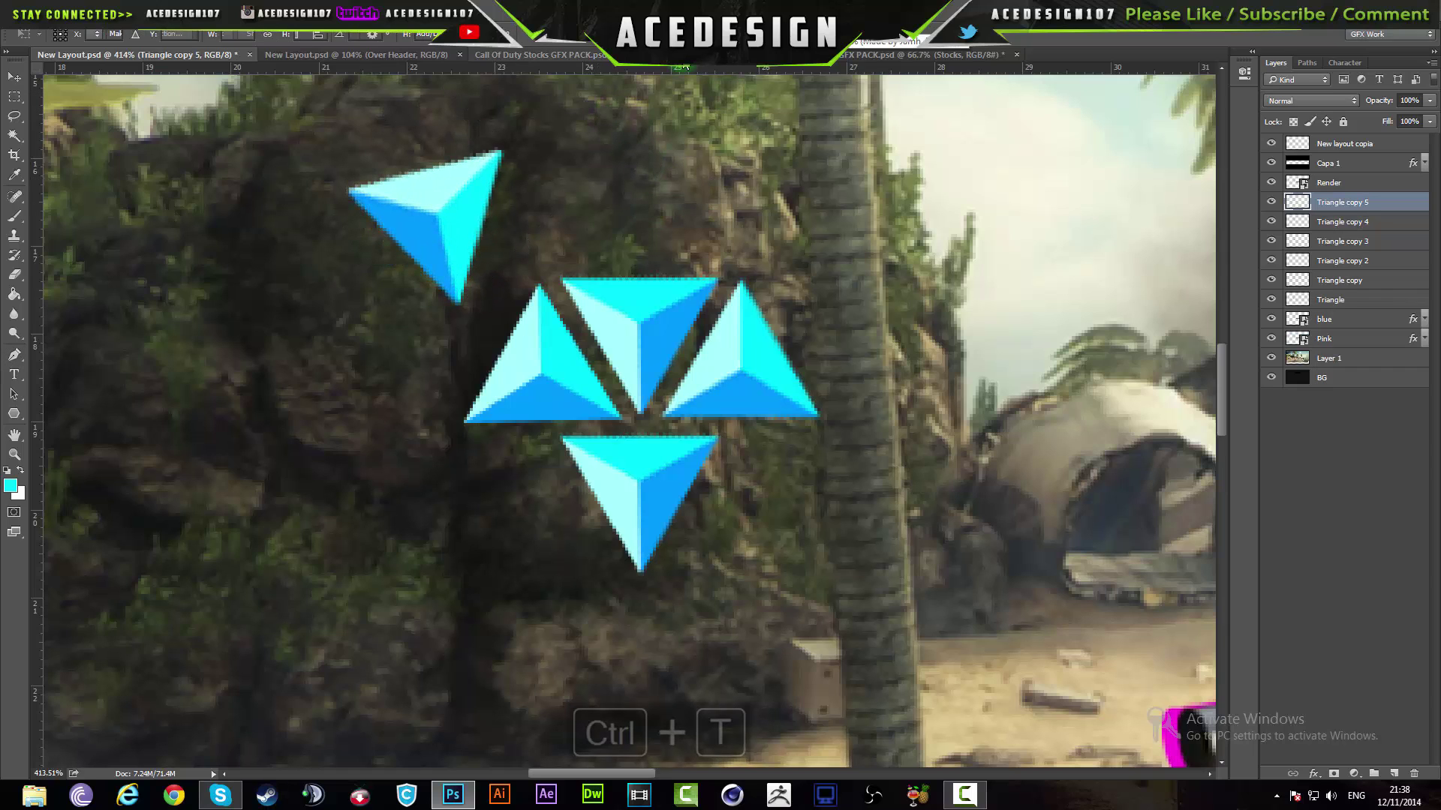
pyautogui.moveTo(466, 263); pyautogui.dragTo(638, 264)
pyautogui.moveTo(759, 323); pyautogui.dragTo(820, 65)
pyautogui.moveTo(628, 215); pyautogui.dragTo(597, 204)
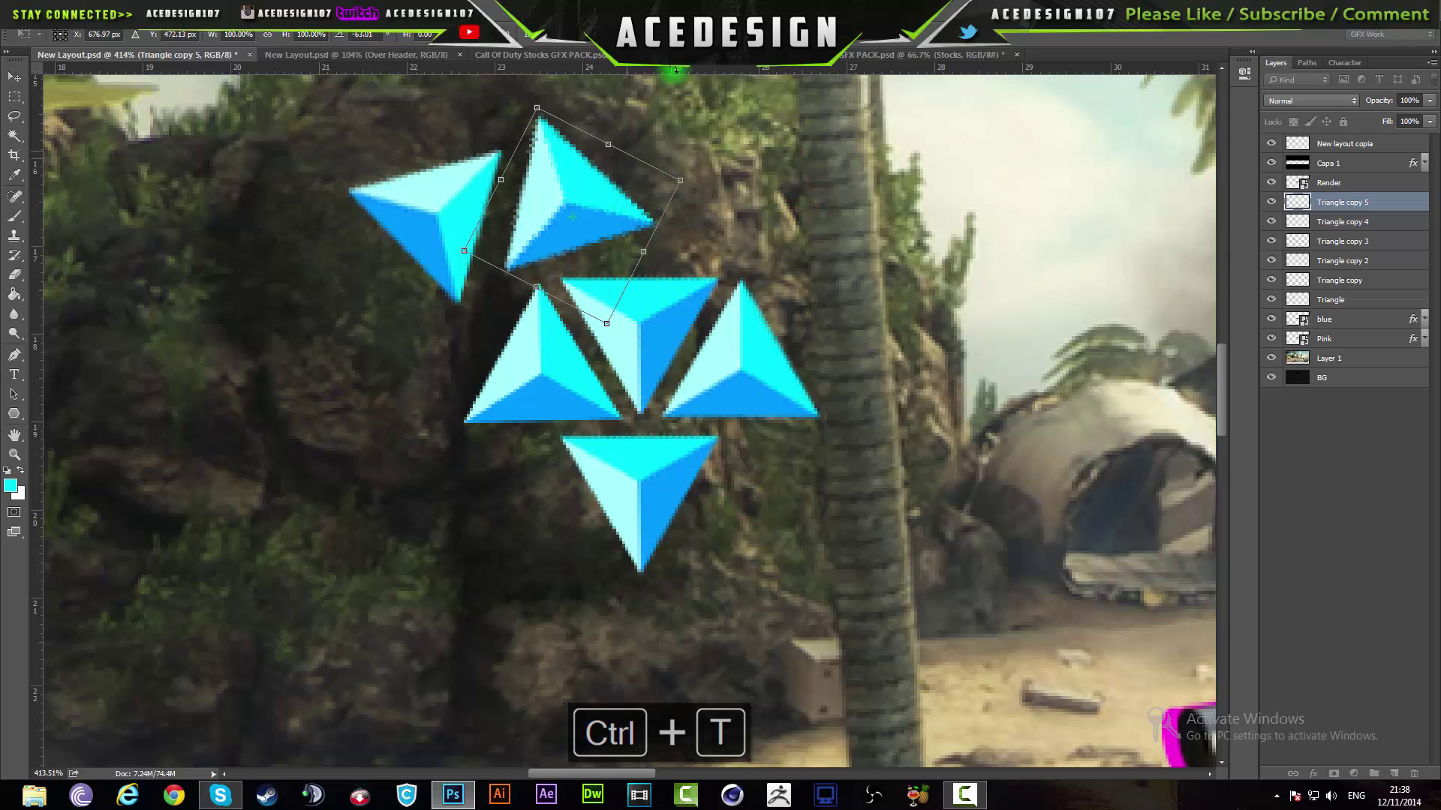
pyautogui.press('Return')
pyautogui.press('p')
# Duplicate the newest triangle, place the copy to the right of the lower inverted triangle and rotate it about 23° counterclockwise.
pyautogui.hotkey('ctrl', 'j')
pyautogui.hotkey('ctrl', 't')
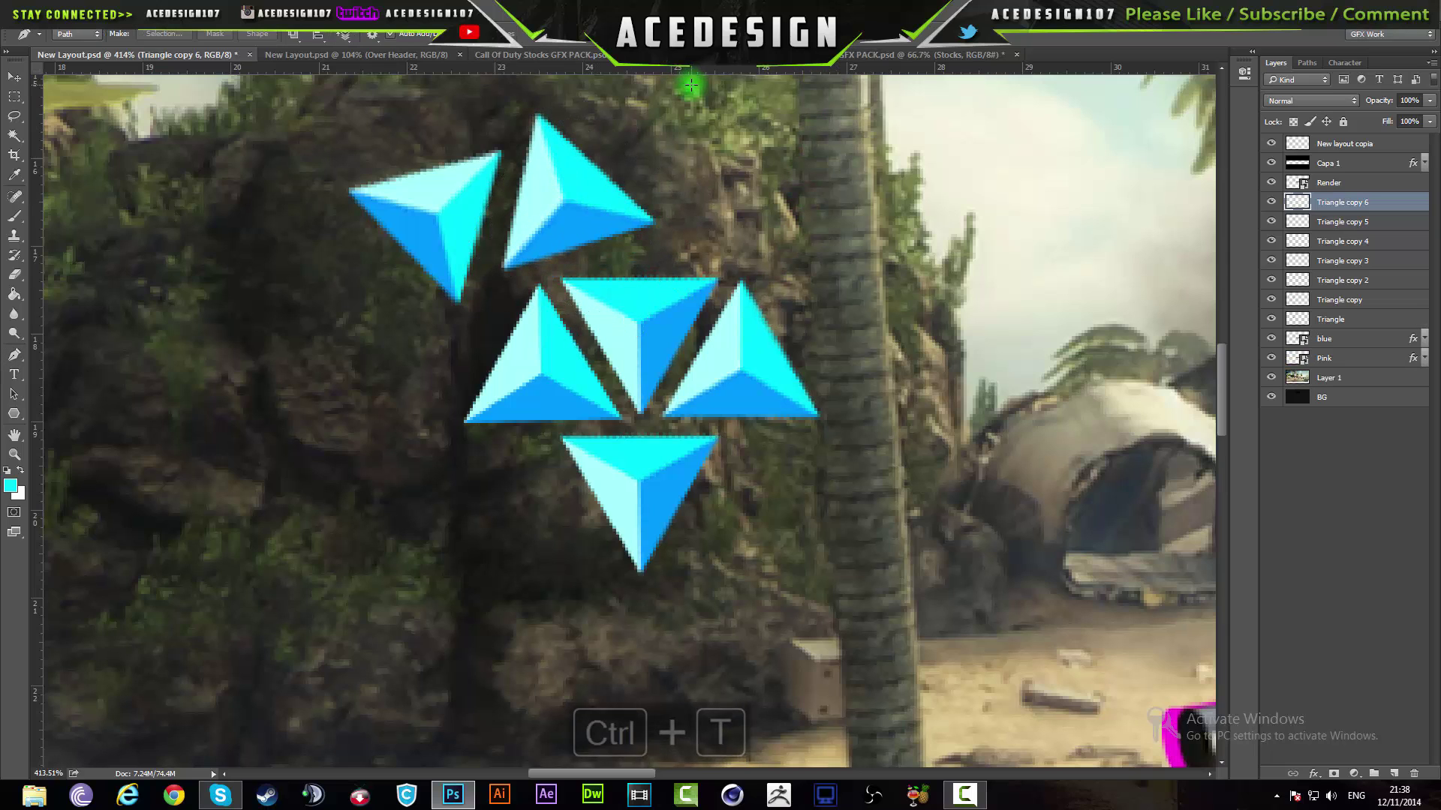
pyautogui.moveTo(611, 257); pyautogui.dragTo(818, 549)
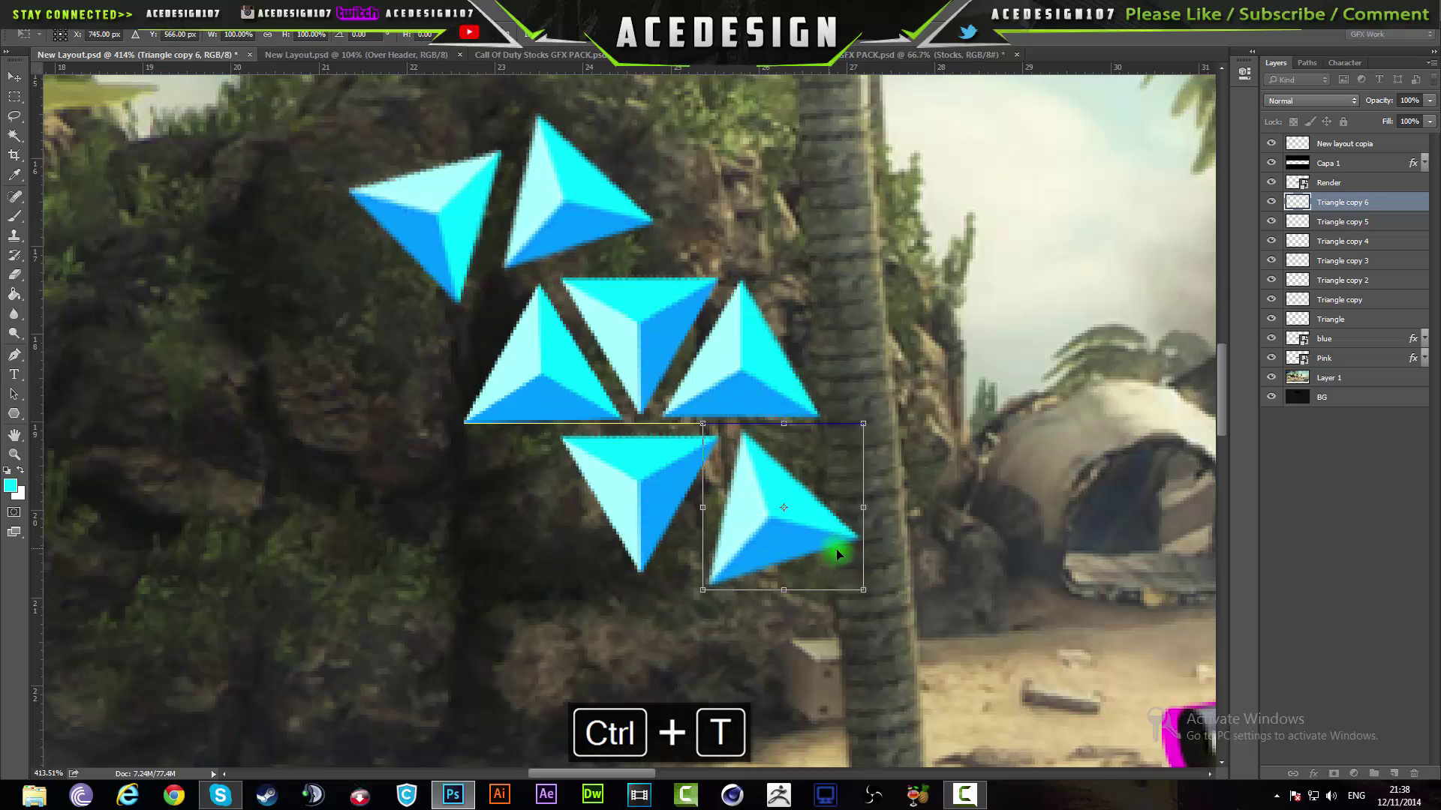
pyautogui.moveTo(980, 553); pyautogui.dragTo(997, 480)
pyautogui.moveTo(814, 495); pyautogui.dragTo(829, 480)
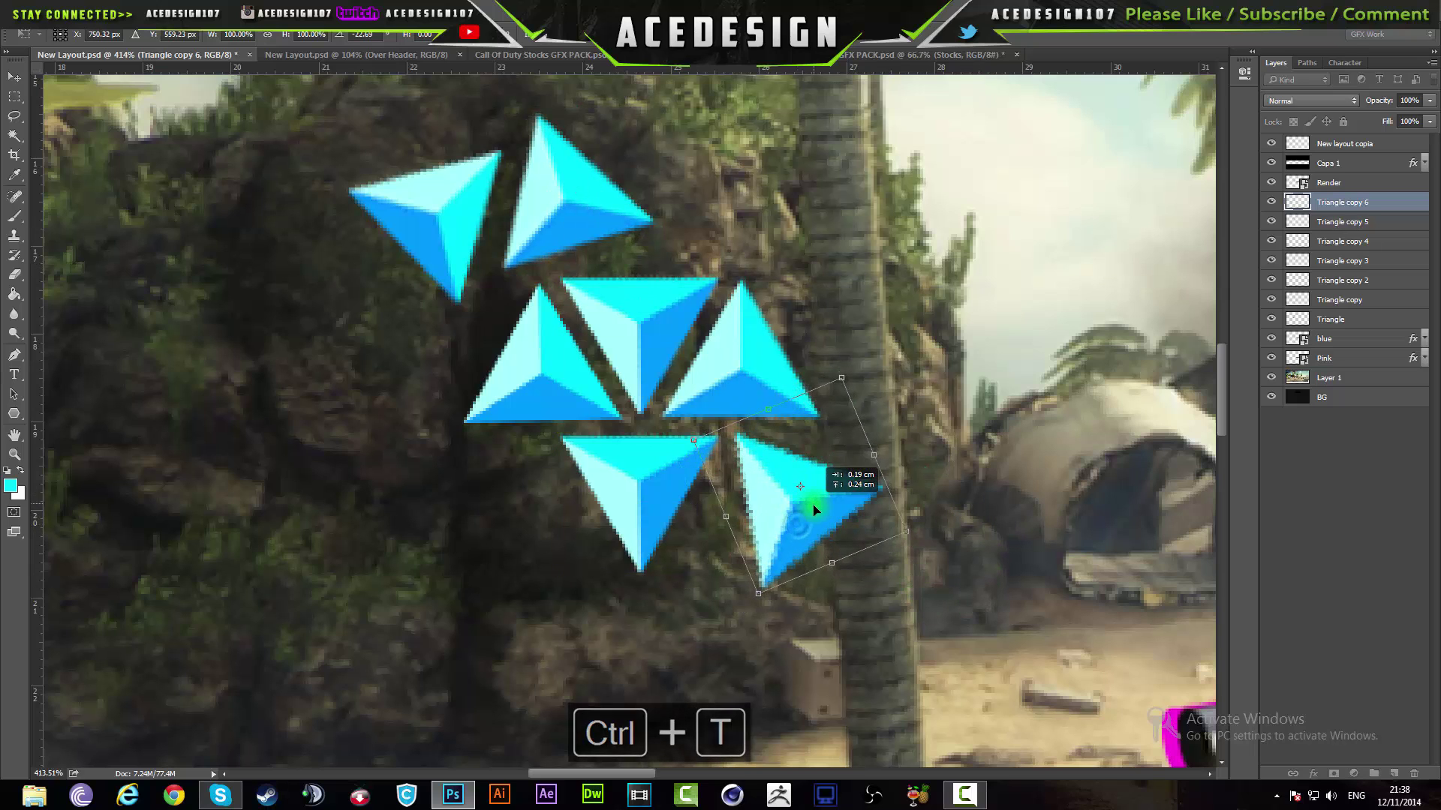
pyautogui.press('Return')
# Duplicate the lower-right triangle and place the copy below the two lower triangles as the cluster's bottom tip.
pyautogui.hotkey('ctrl', 'j')
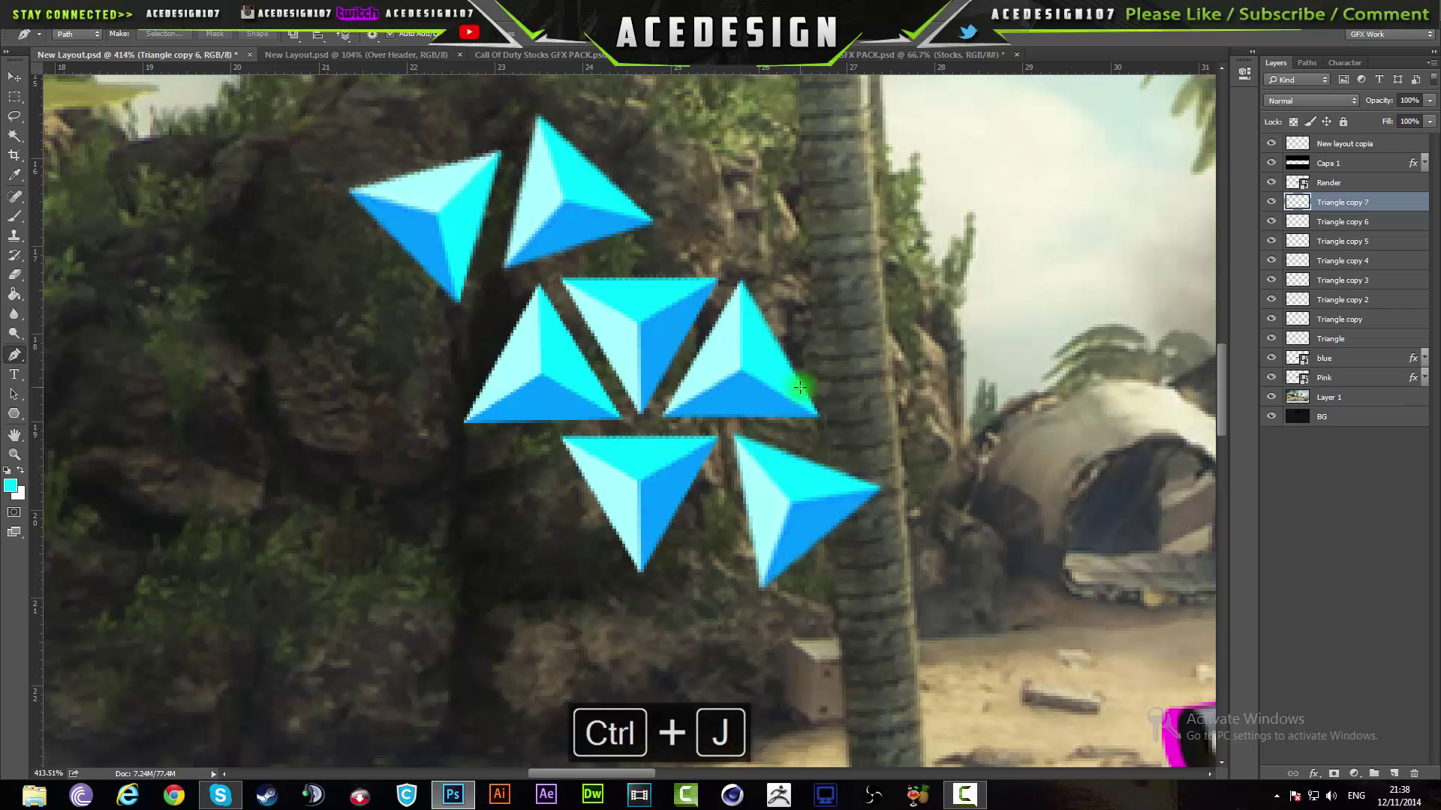
pyautogui.hotkey('ctrl', 't')
pyautogui.moveTo(832, 597); pyautogui.dragTo(755, 734)
pyautogui.press('Return')
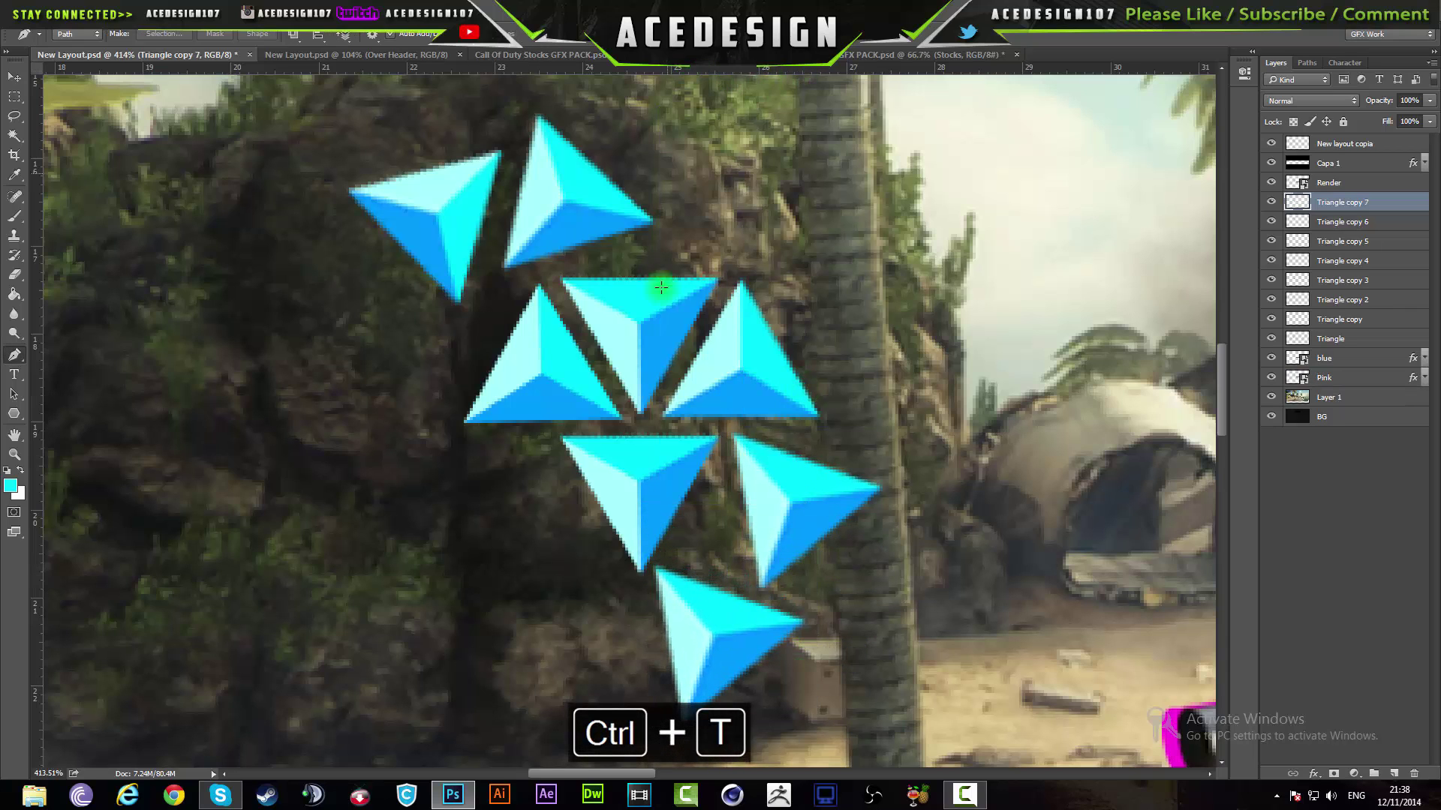
# Merge all eight triangle layers into one layer and rename it "pattern".
pyautogui.scroll(-10, 570, 492)
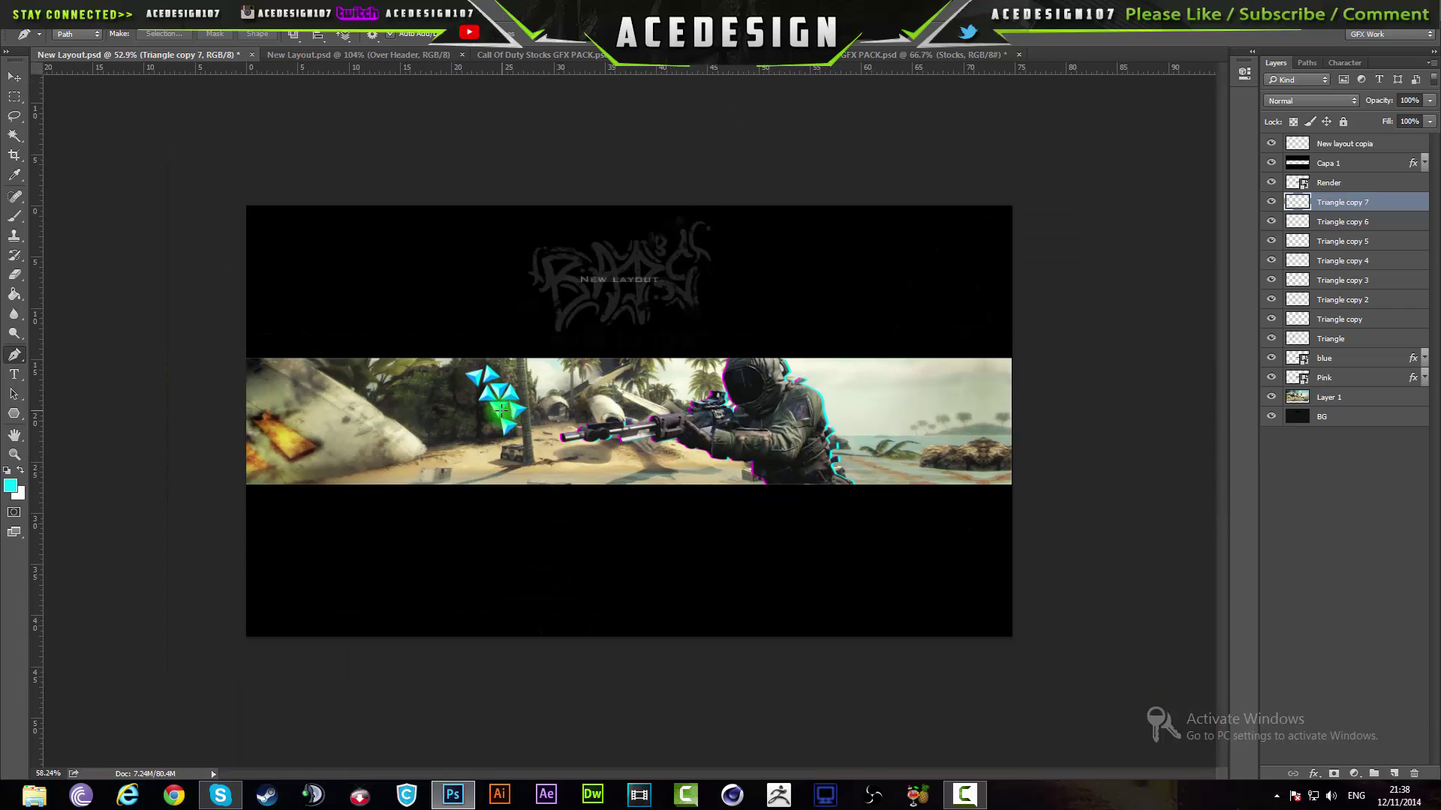
pyautogui.scroll(5, 500, 411)
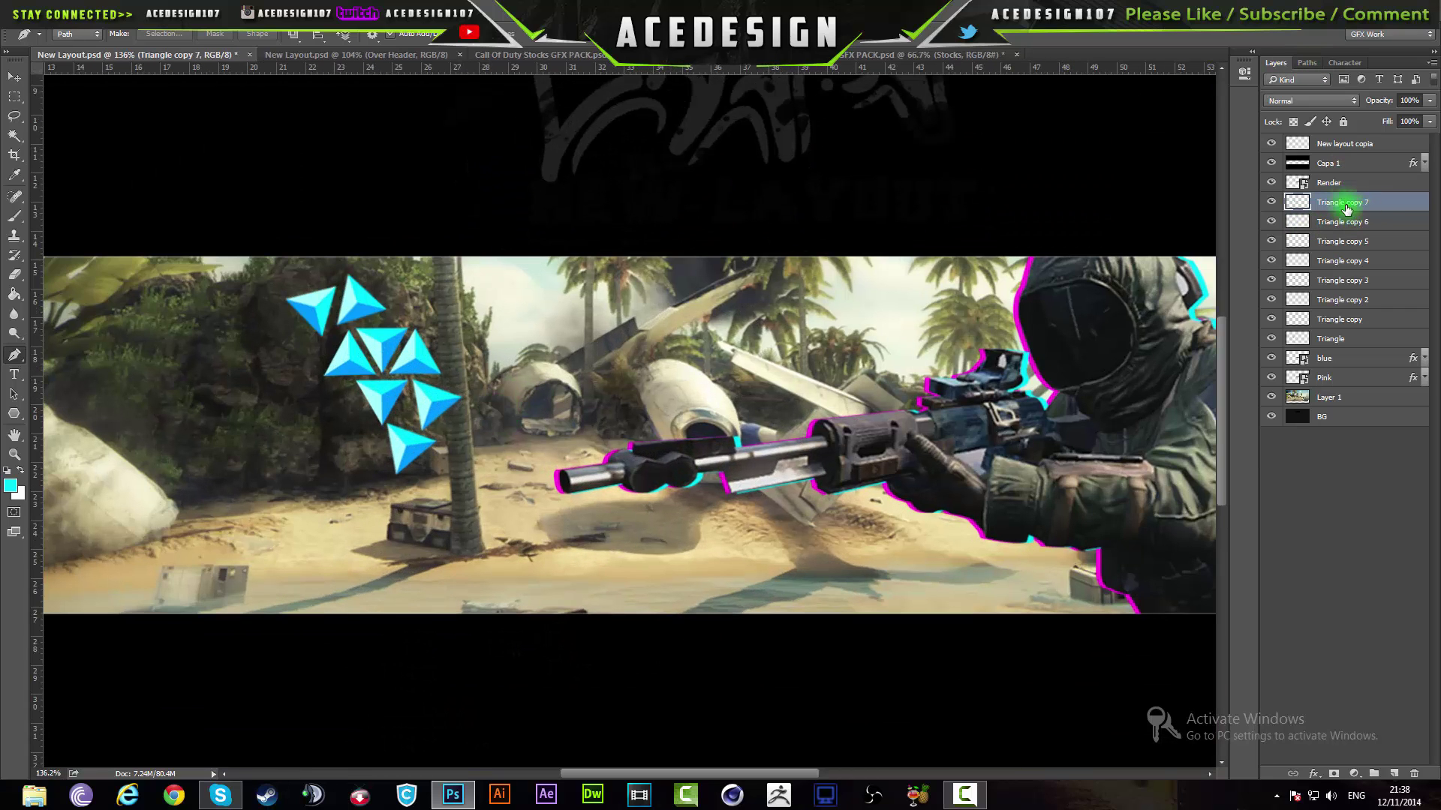
pyautogui.keyDown('shift'); pyautogui.click(1380, 341); pyautogui.keyUp('shift')
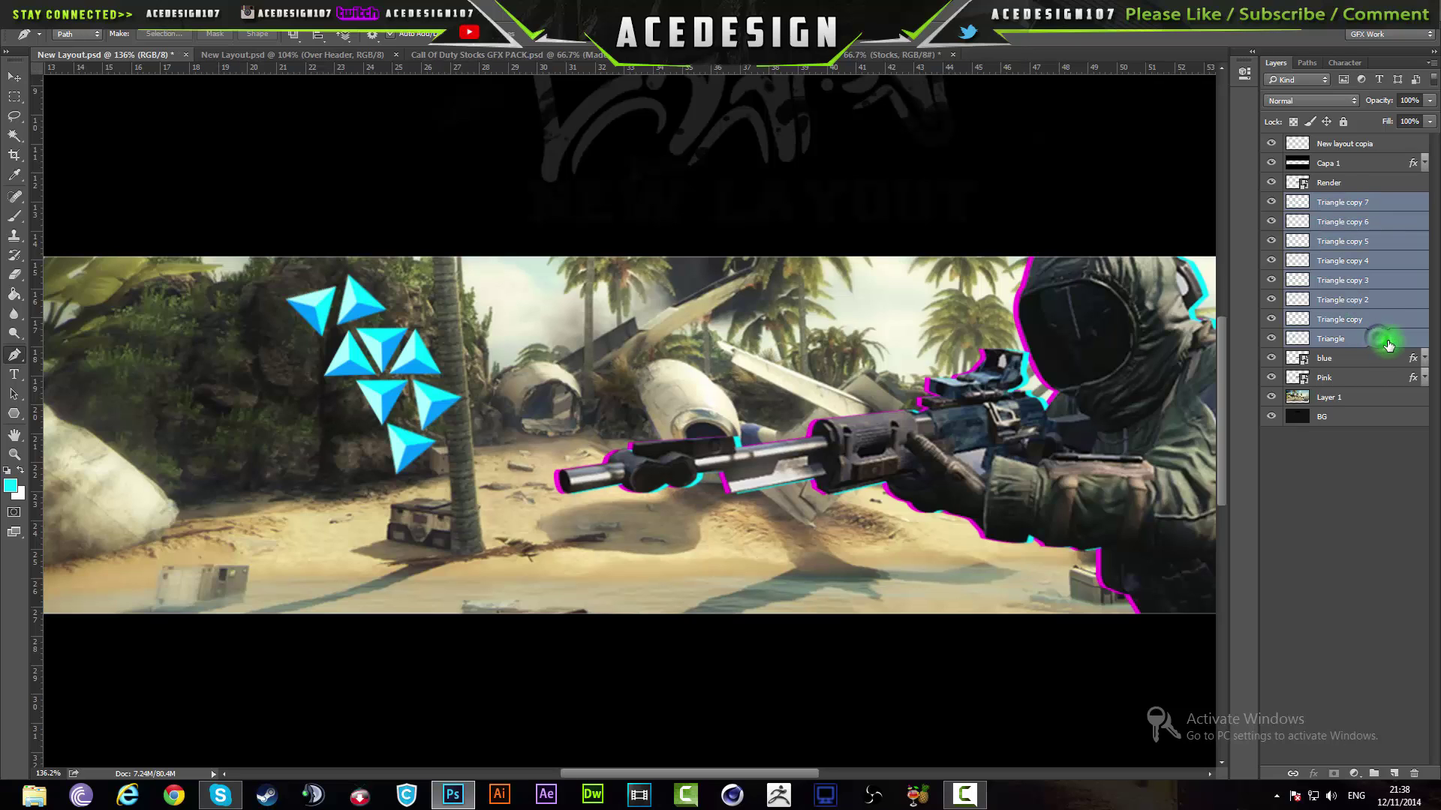
pyautogui.hotkey('ctrl', 'e')
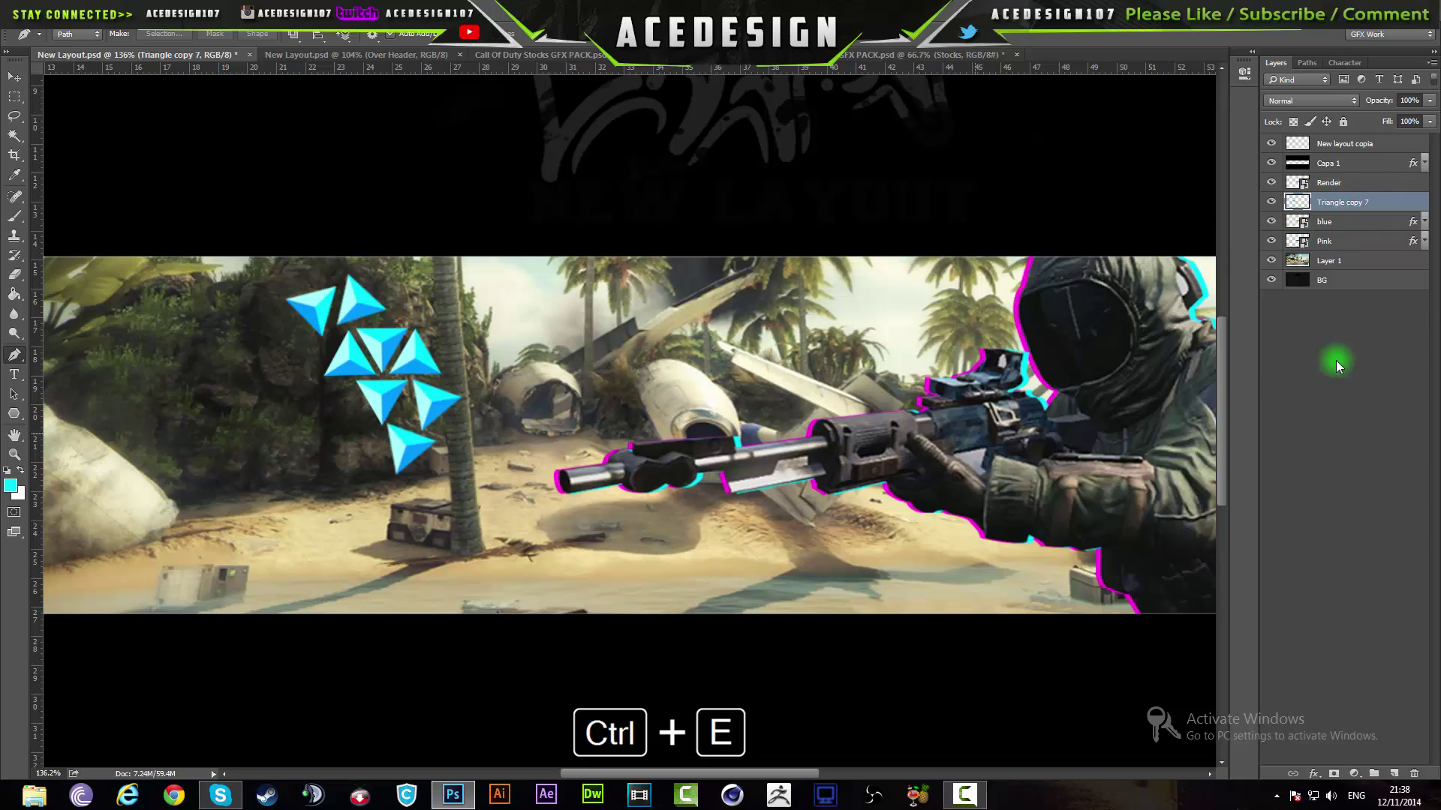
pyautogui.doubleClick(1343, 203)
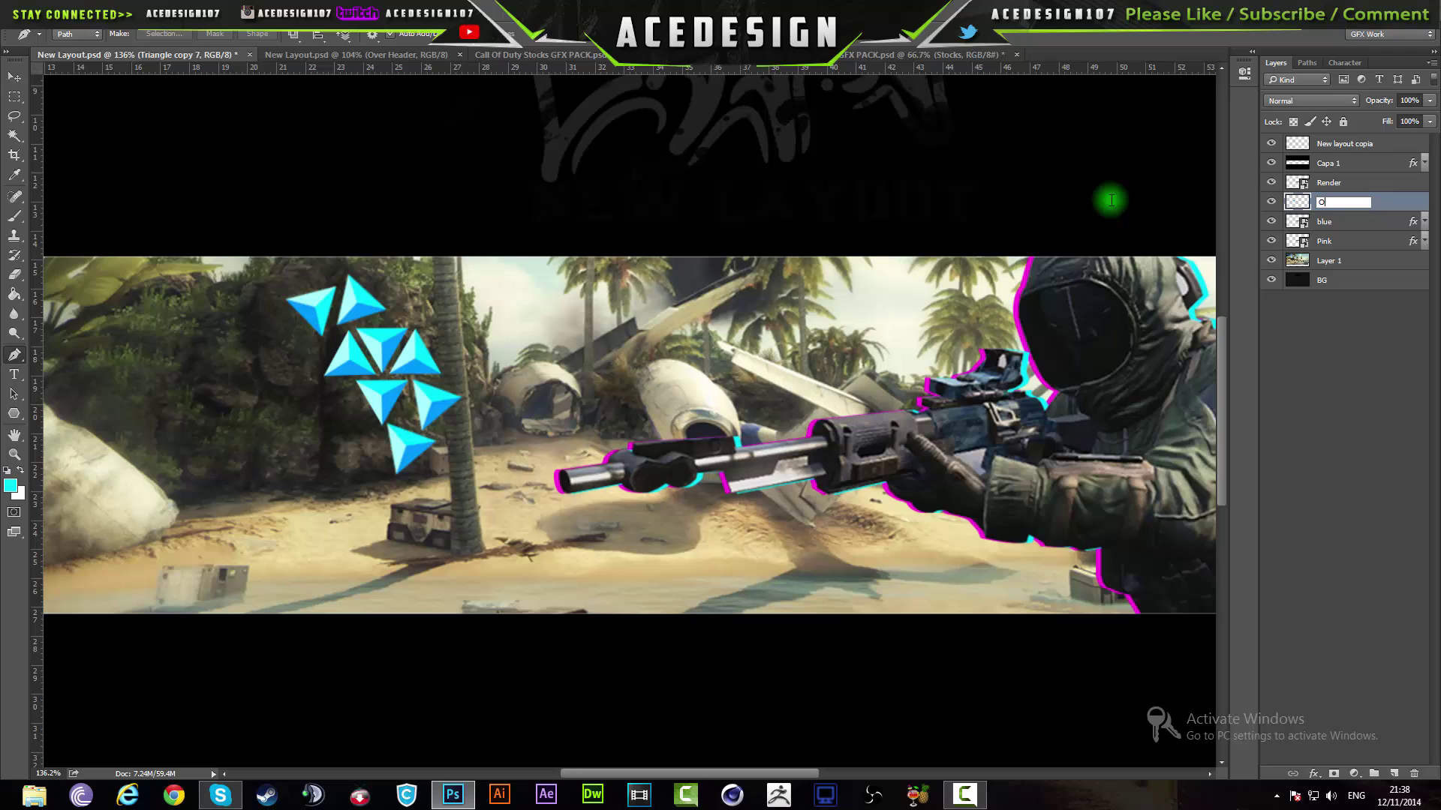
pyautogui.write('pattern')
pyautogui.press('Return')
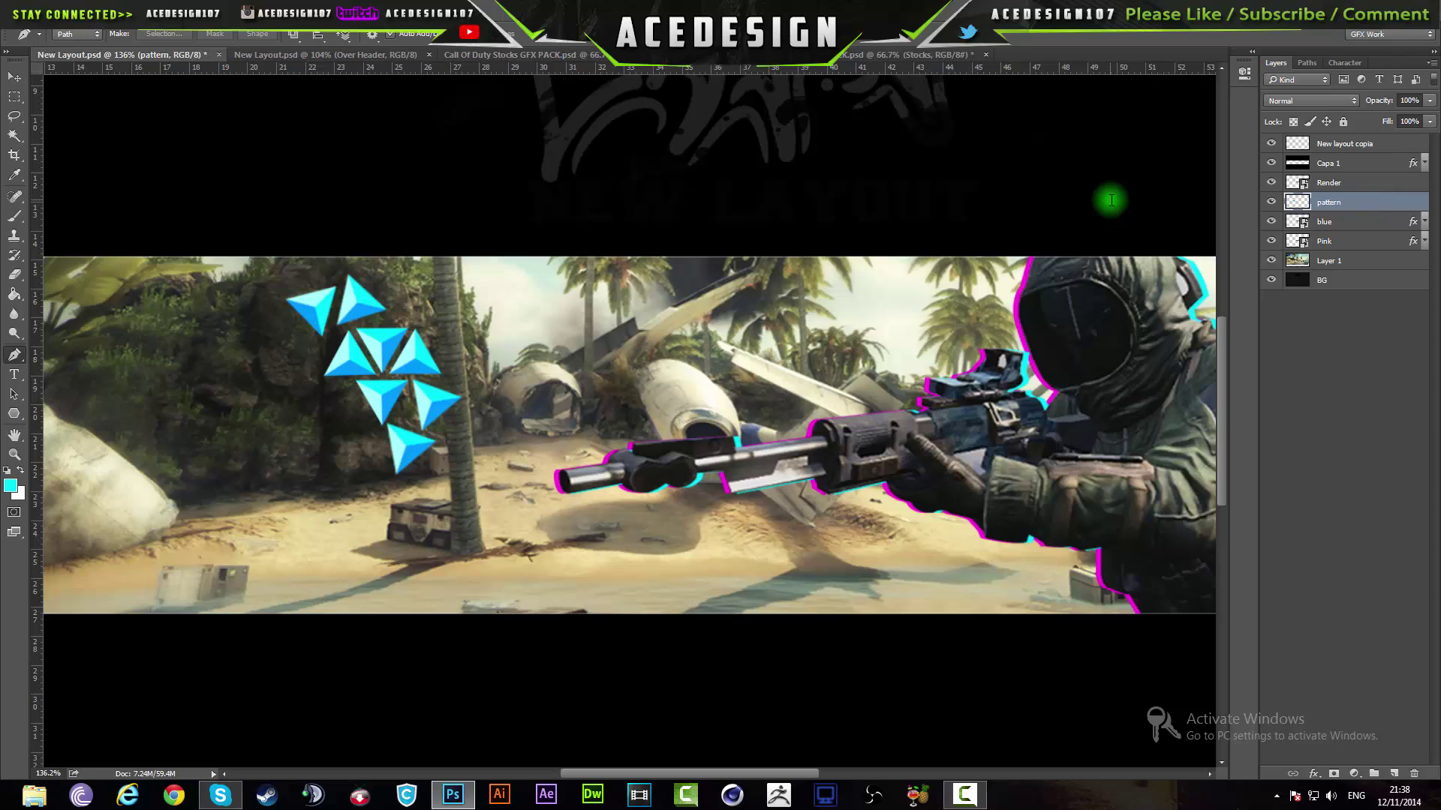
# Scale the pattern cluster down to about 50% of its size.
pyautogui.click(15, 80)
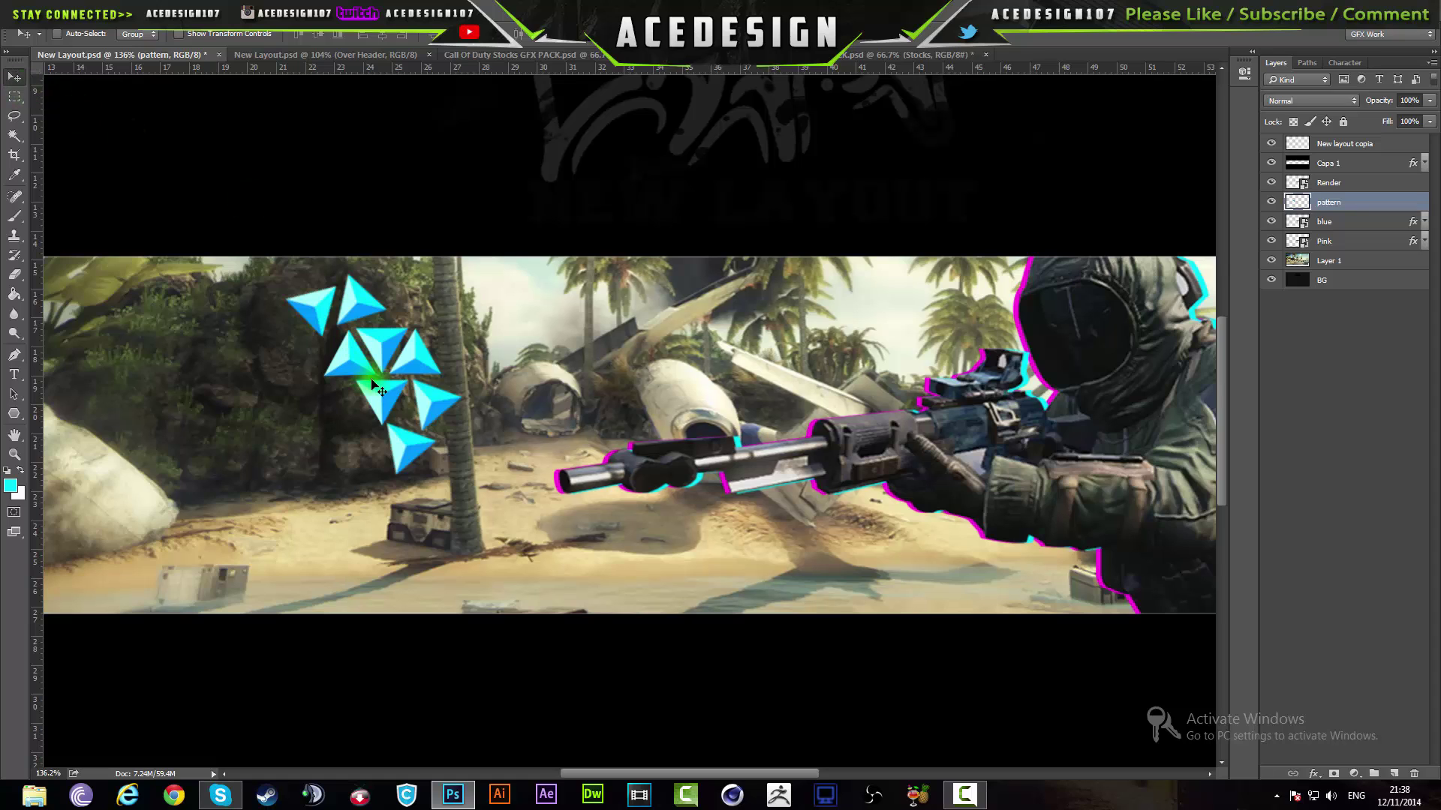
pyautogui.moveTo(373, 384); pyautogui.dragTo(424, 399)
pyautogui.hotkey('ctrl', 't')
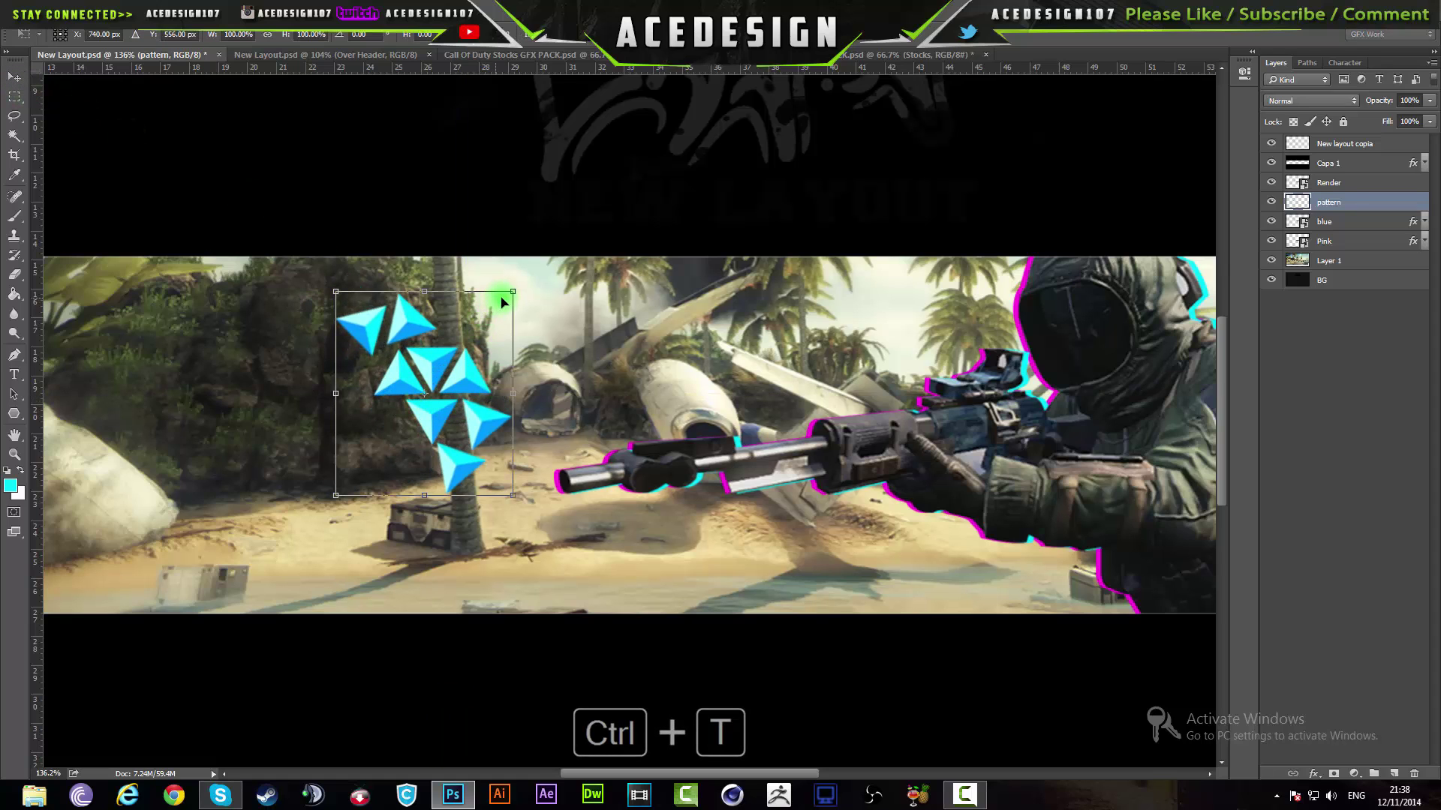
pyautogui.moveTo(508, 292); pyautogui.dragTo(408, 383)
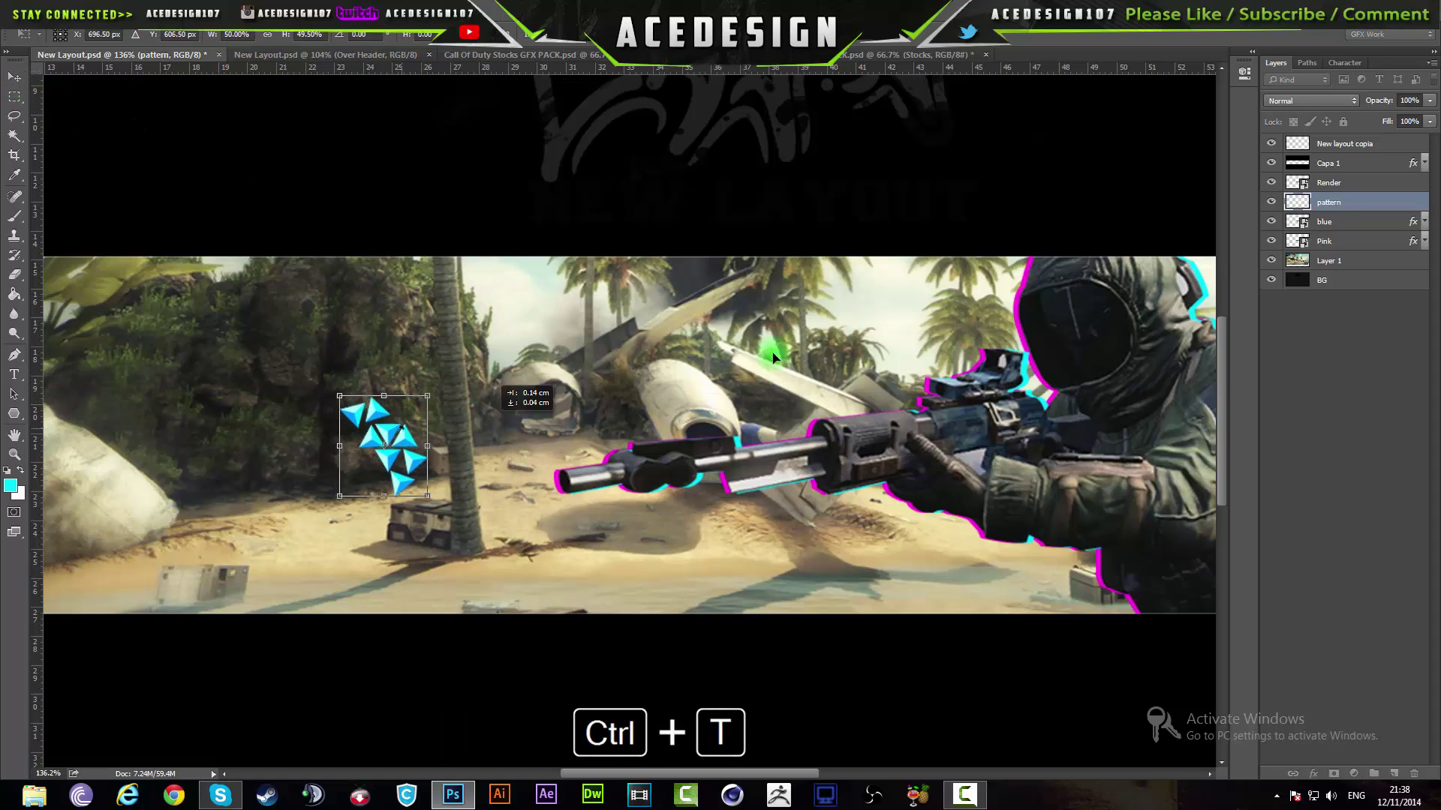
# Move the pattern behind the soldier's neck and rotate it slightly so the shards follow the slope of his shoulder.
pyautogui.moveTo(773, 359); pyautogui.dragTo(1193, 308)
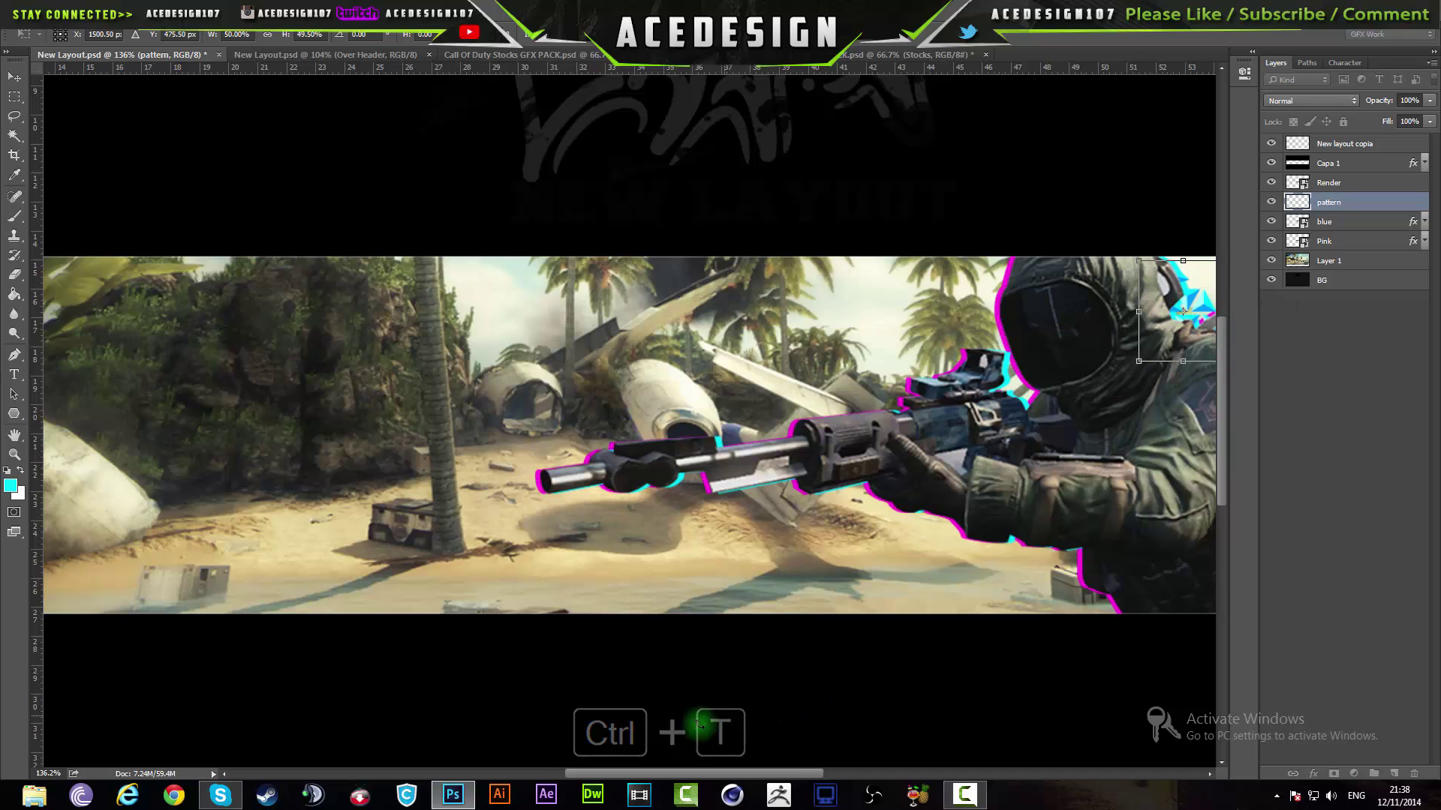
pyautogui.moveTo(691, 774); pyautogui.dragTo(837, 773)
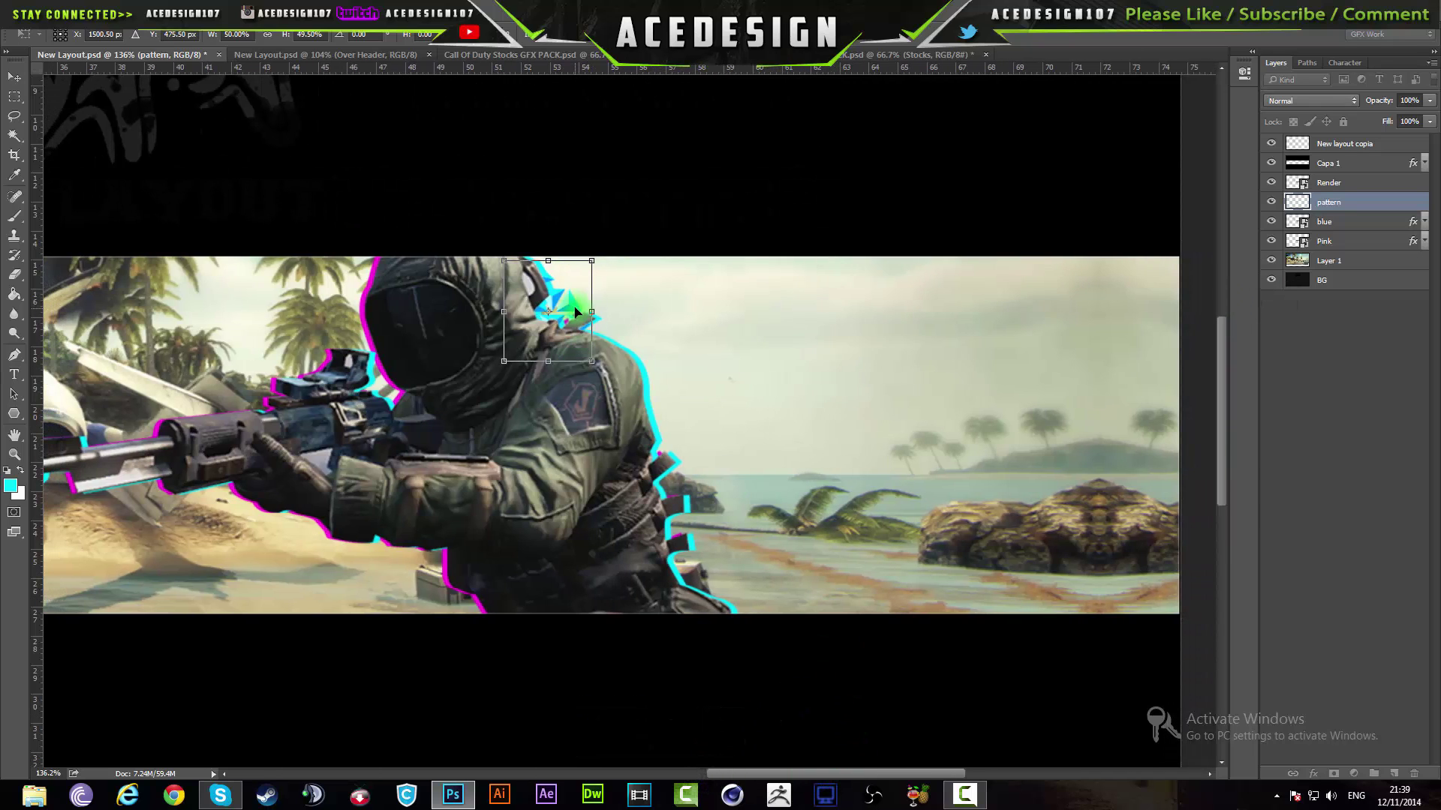
pyautogui.moveTo(574, 312); pyautogui.dragTo(615, 304)
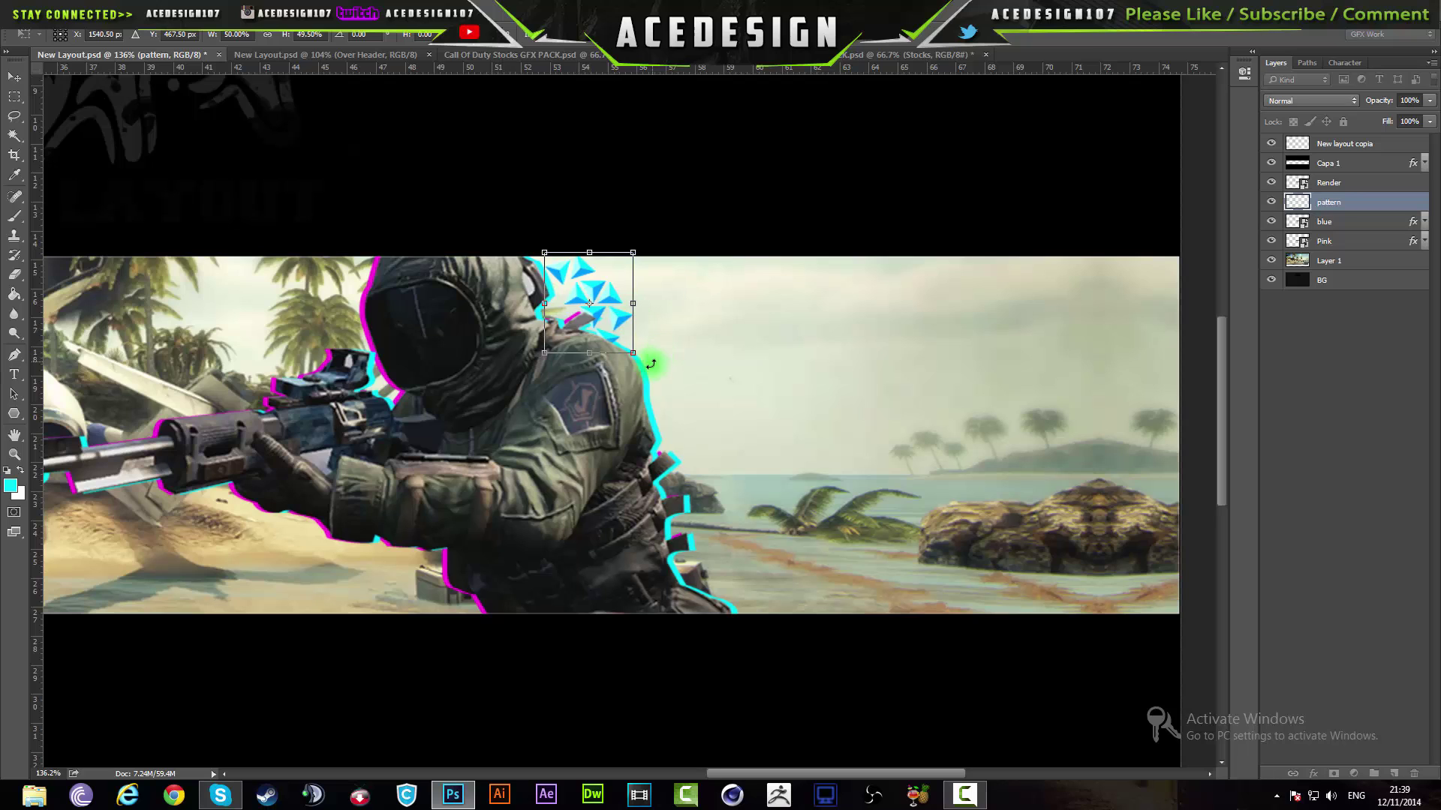
pyautogui.moveTo(641, 361)
pyautogui.mouseDown()
pyautogui.moveTo(662, 376)
pyautogui.moveTo(629, 359)
pyautogui.mouseUp()
pyautogui.moveTo(578, 300); pyautogui.dragTo(573, 310)
pyautogui.press('Return')
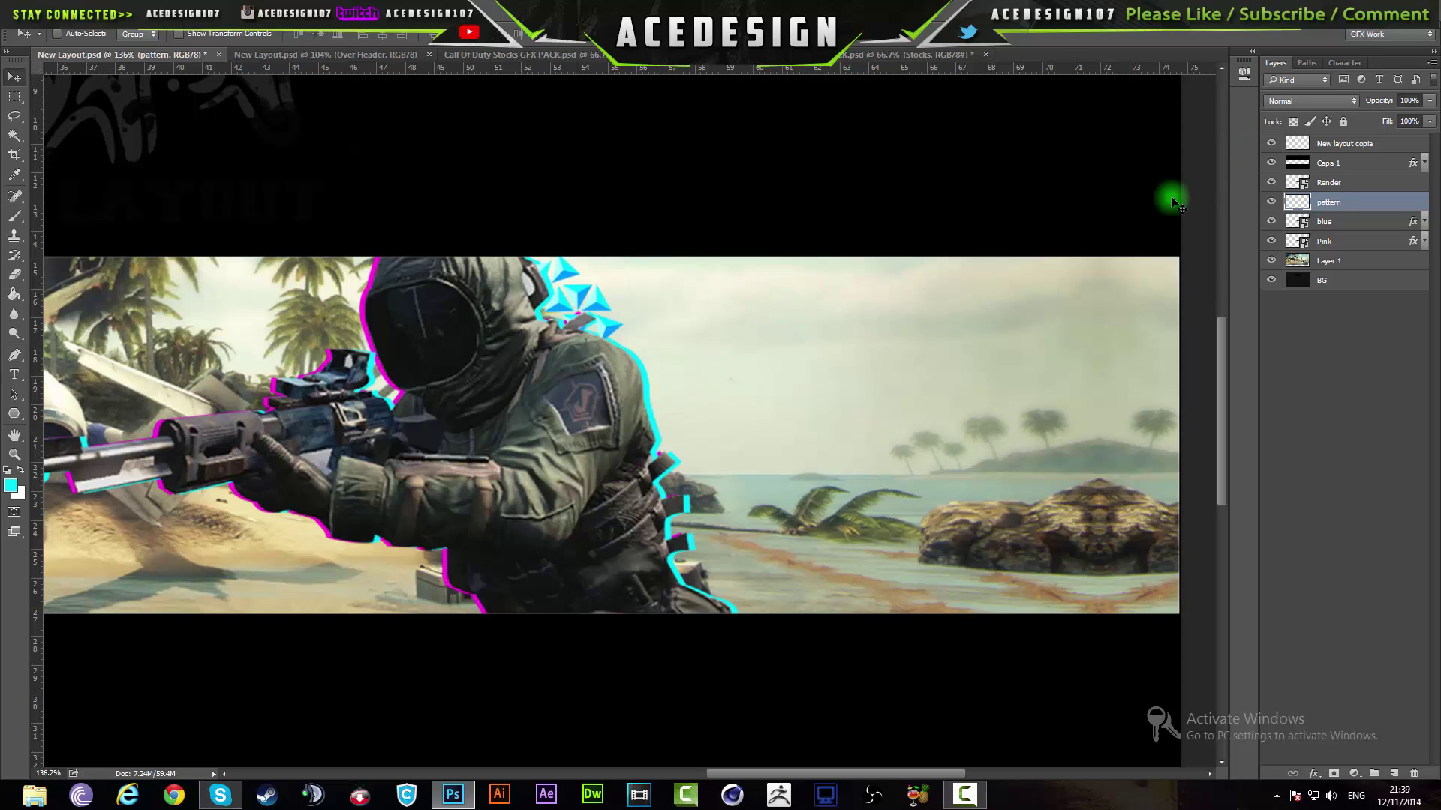
# Duplicate the pattern and place the copy diagonally below it along the back of the soldier's shoulder.
pyautogui.hotkey('ctrl', 'j')
pyautogui.hotkey('ctrl', 't')
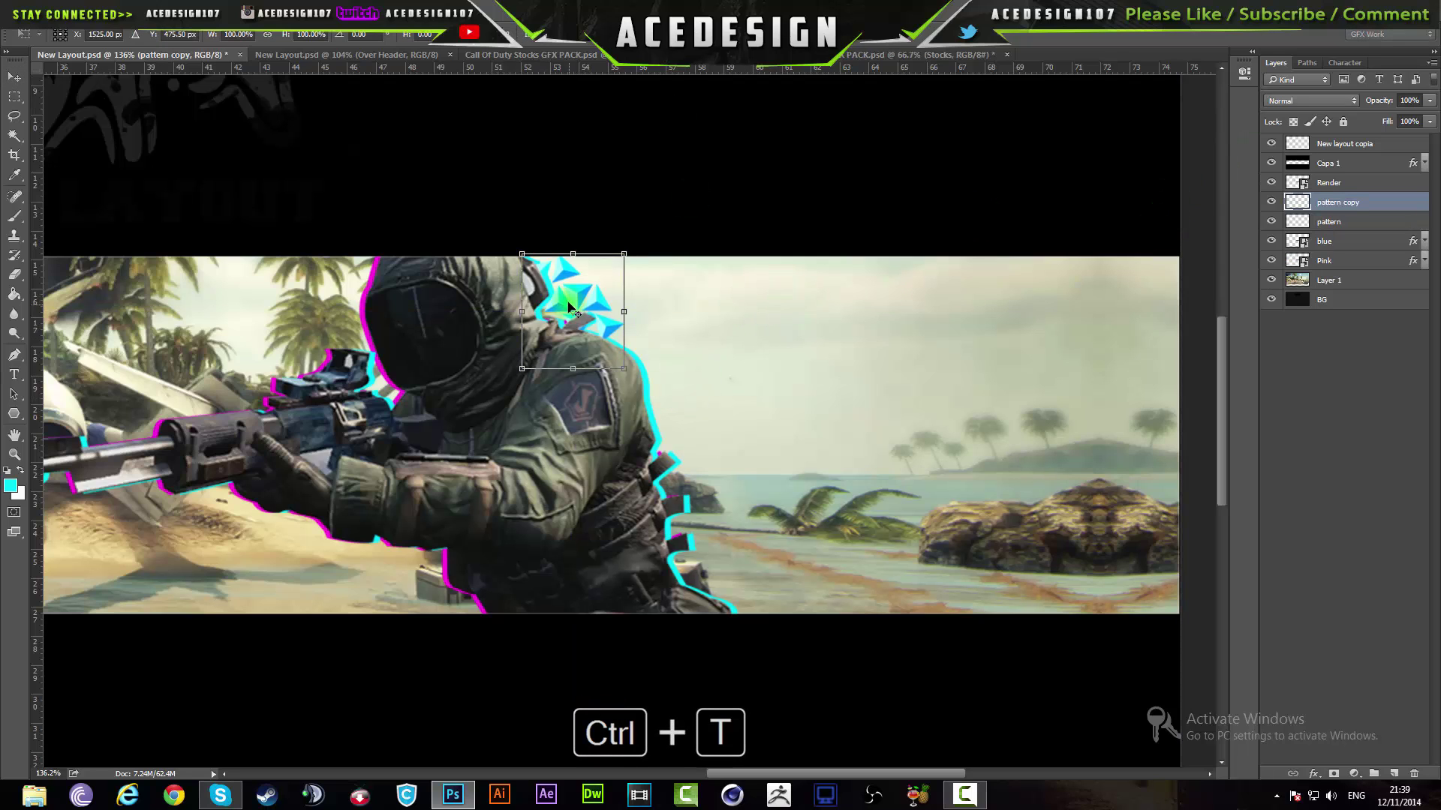
pyautogui.moveTo(570, 308); pyautogui.dragTo(681, 411)
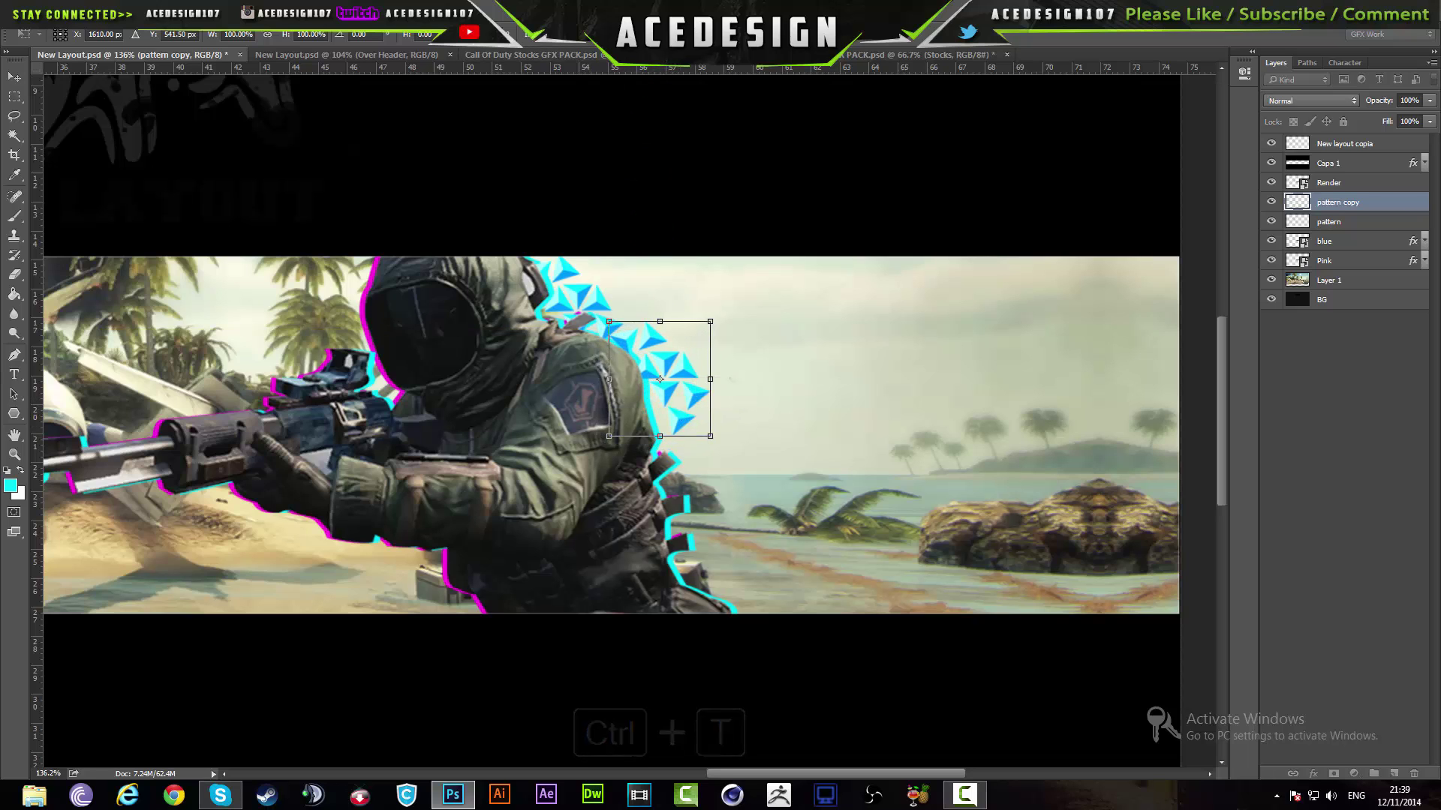
pyautogui.press('Return')
# Duplicate the shoulder shards and fit the copy directly below, close against the soldier's lower back.
pyautogui.hotkey('ctrl', 'j')
pyautogui.hotkey('ctrl', 't')
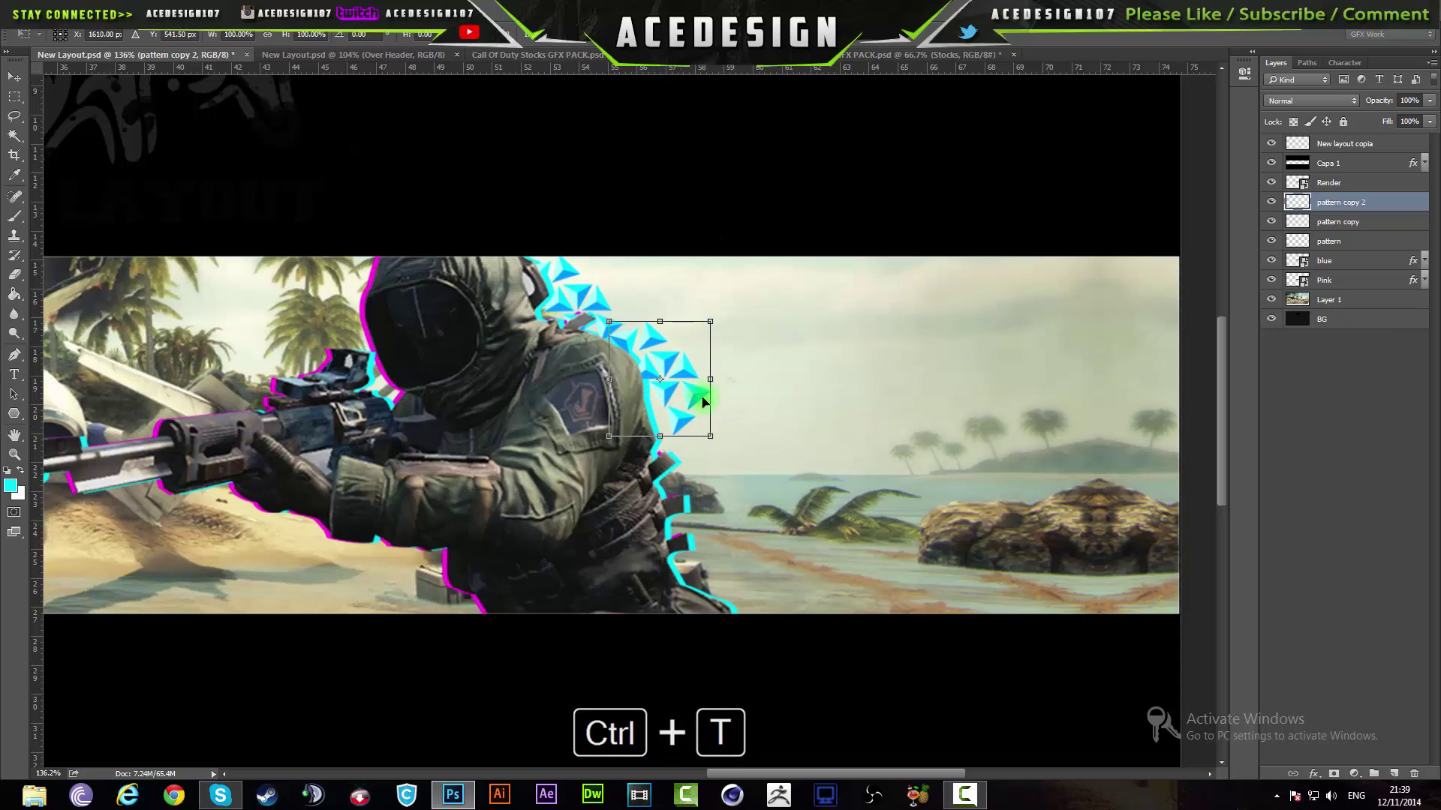
pyautogui.moveTo(703, 403); pyautogui.dragTo(711, 493)
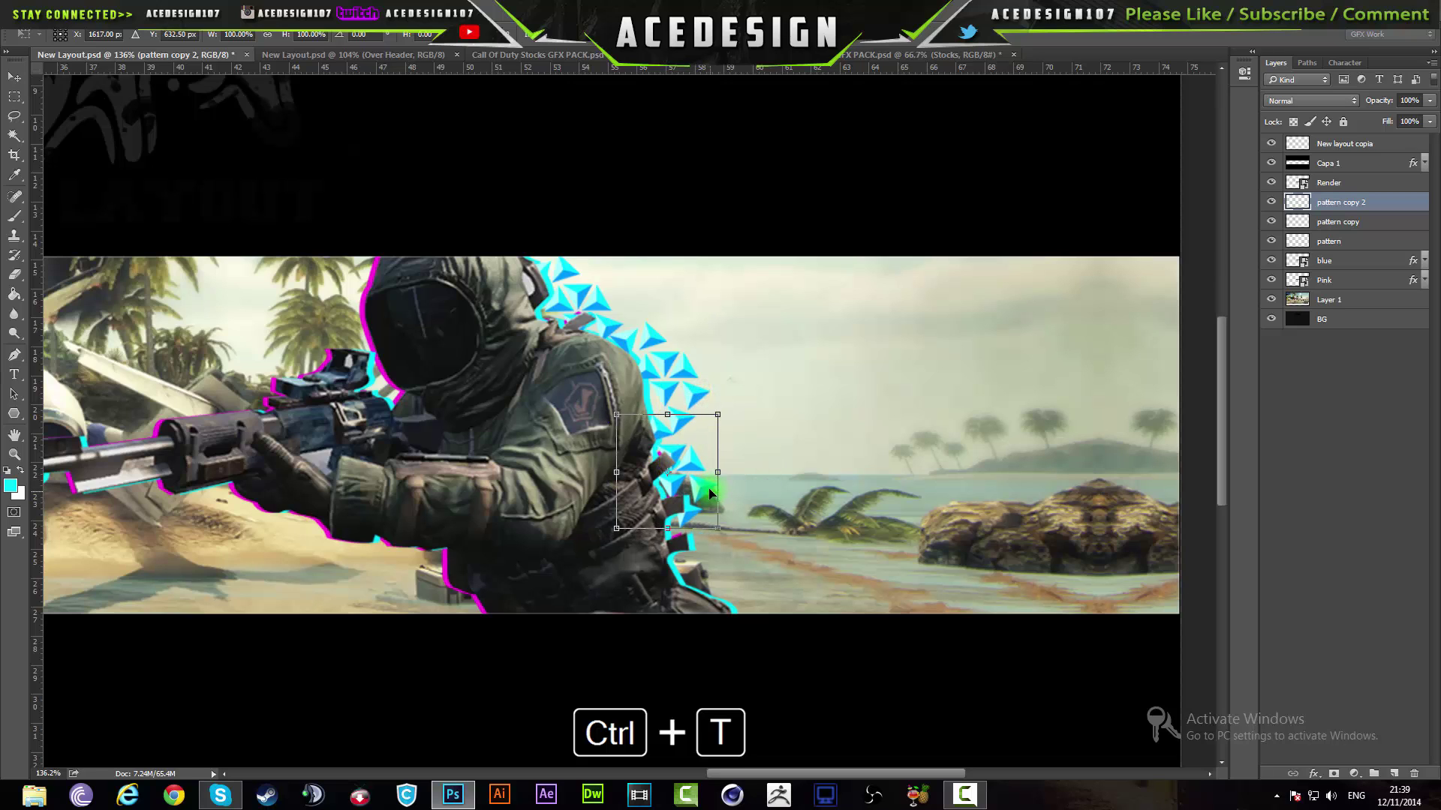
pyautogui.press('Left')
pyautogui.press('Left')
pyautogui.press('Left')
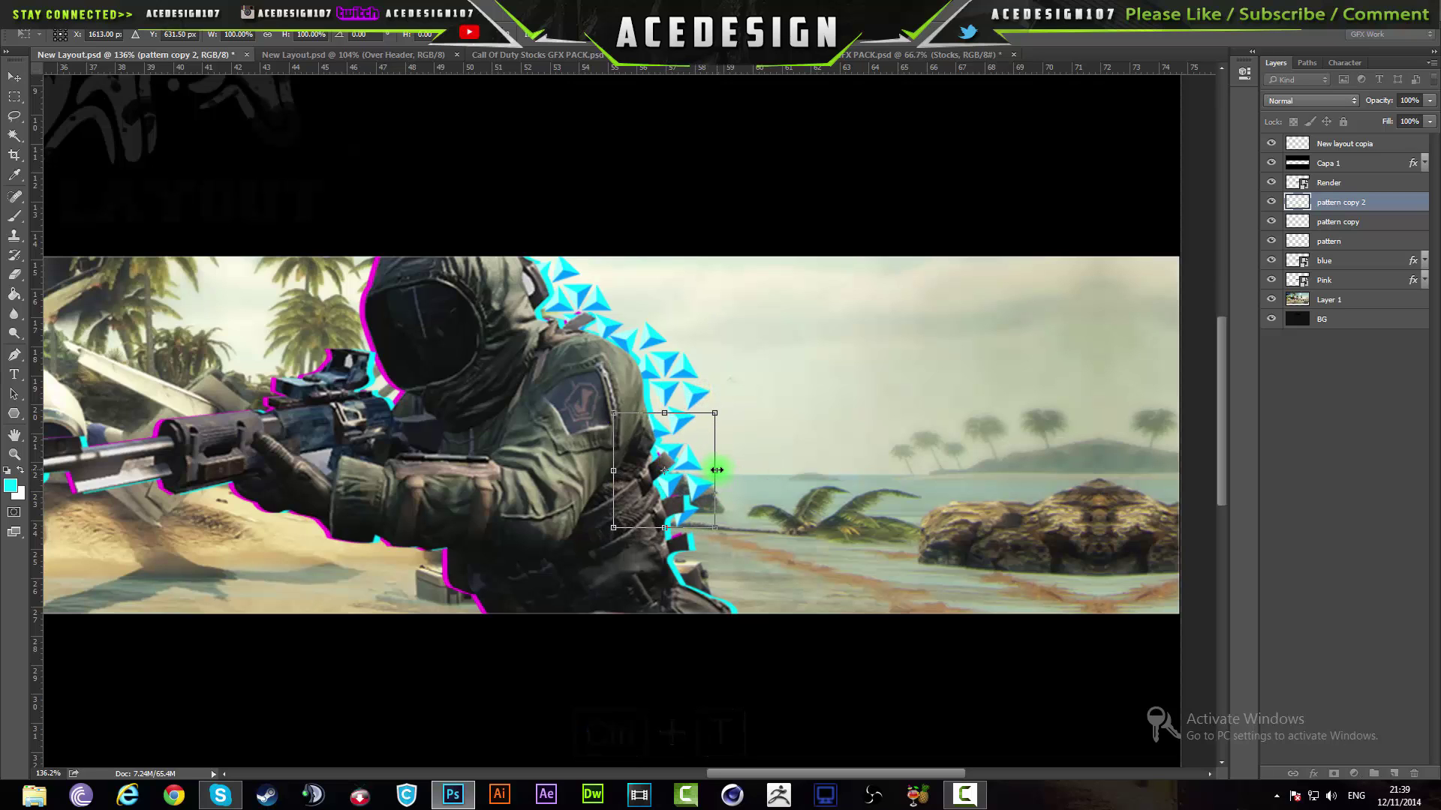
pyautogui.hotkey('ctrl', 'shift', 'Return')
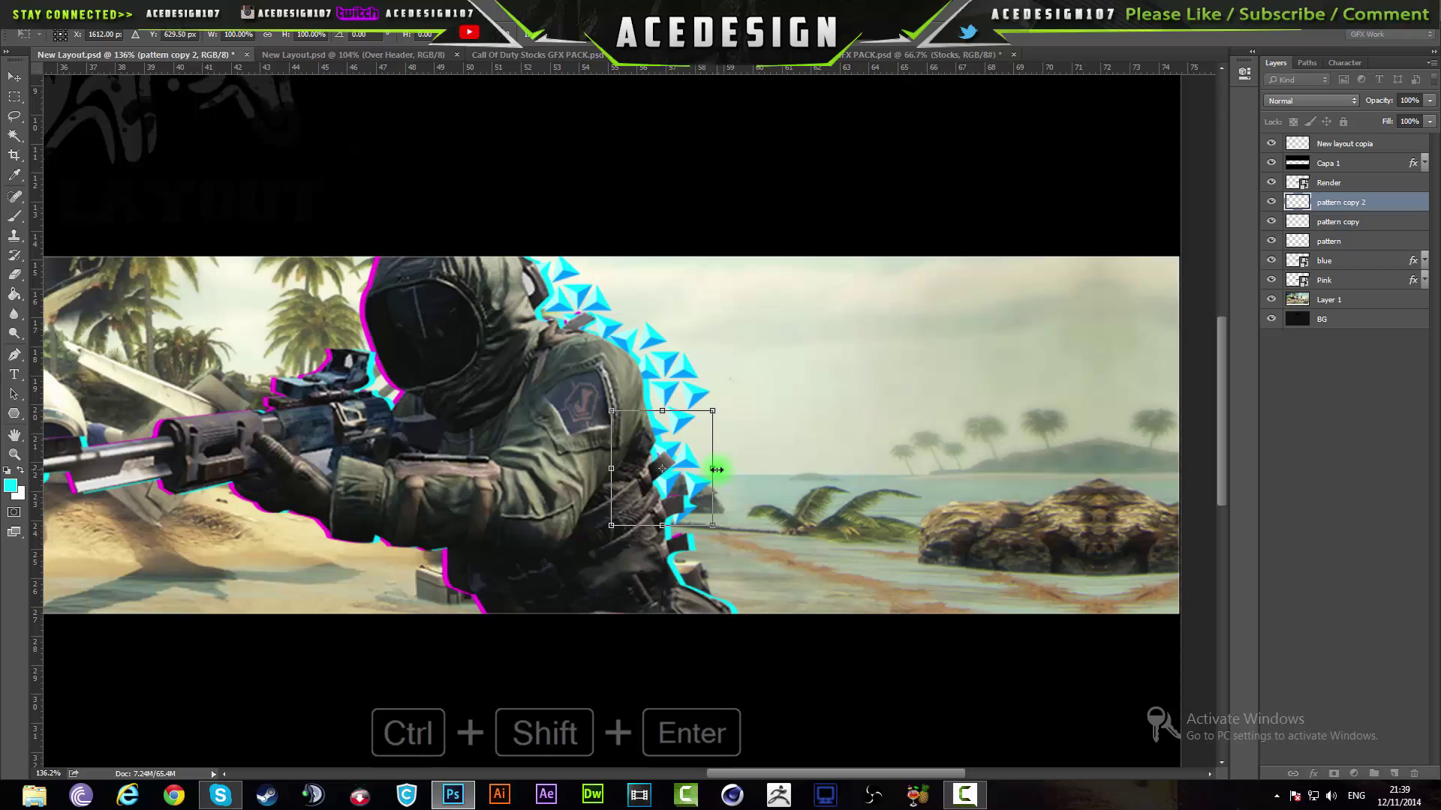
# Duplicate the lower-back shards and place the copy behind the soldier's hip, reaching the banner's bottom edge.
pyautogui.hotkey('ctrl', 'j')
pyautogui.hotkey('ctrl', 't')
pyautogui.moveTo(710, 483); pyautogui.dragTo(741, 613)
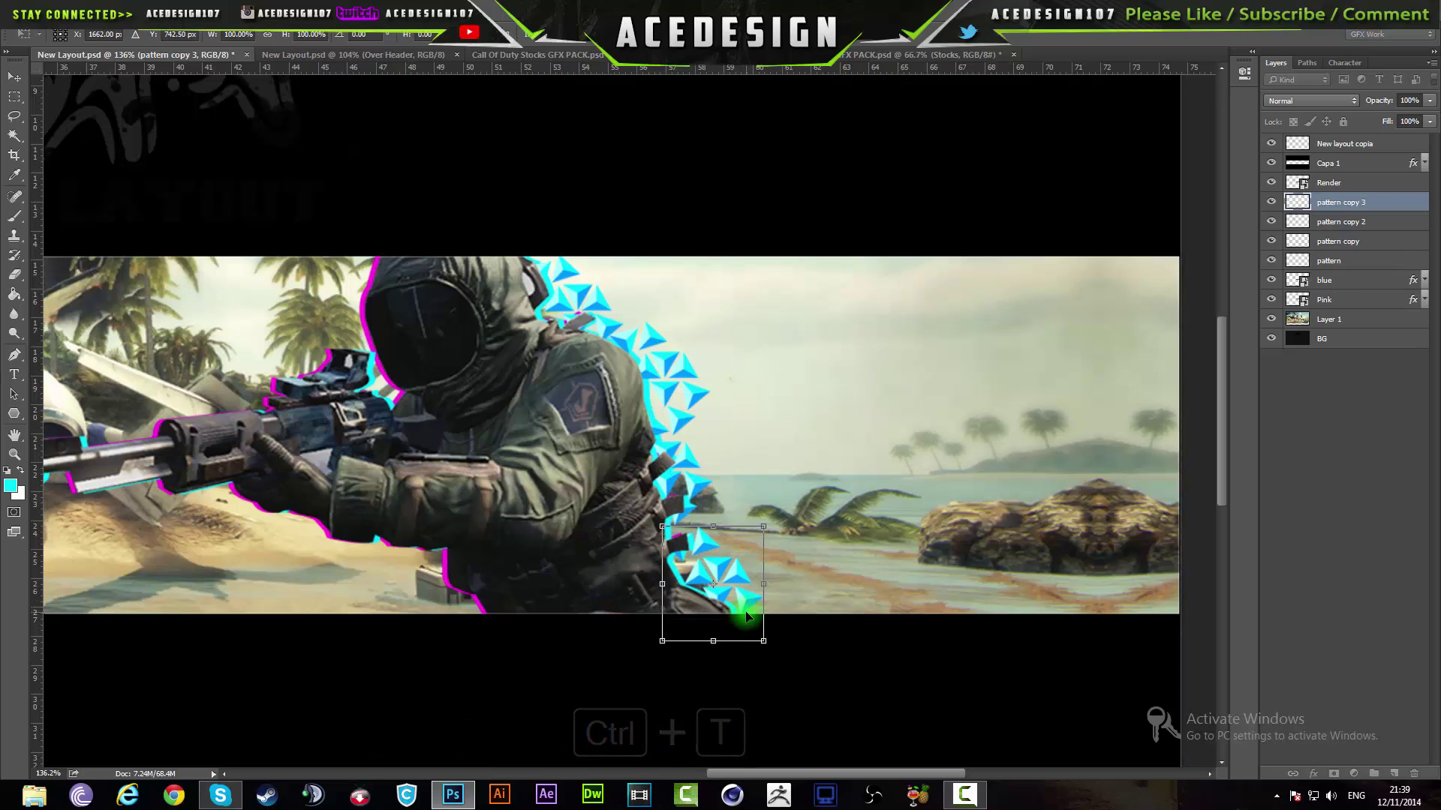
pyautogui.hotkey('ctrl', 'Return')
# Duplicate the hip shards, rotate the copy clockwise and place it as an outer layer beside the lower-back shards.
pyautogui.hotkey('ctrl', 'j')
pyautogui.hotkey('ctrl', 't')
pyautogui.moveTo(712, 563); pyautogui.dragTo(767, 484)
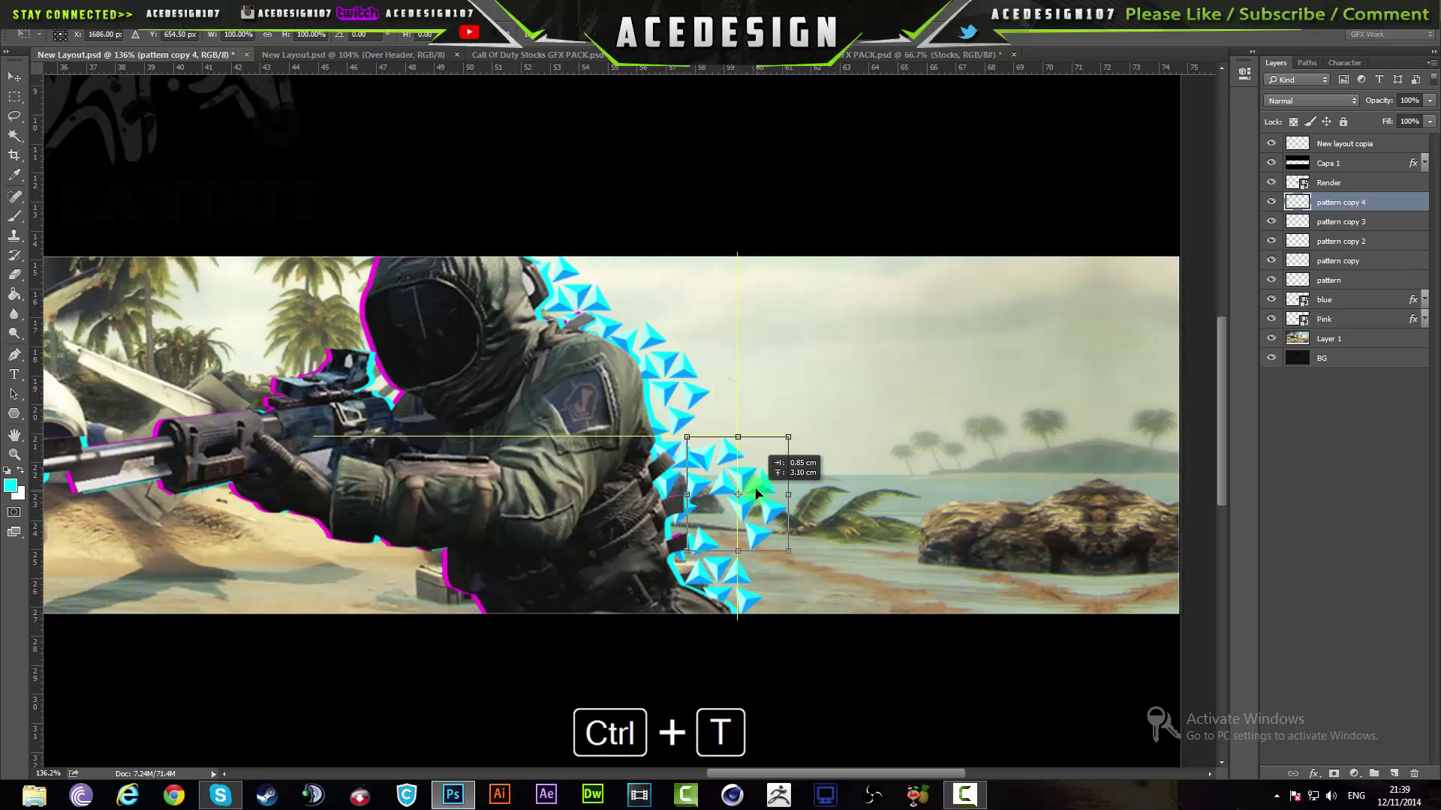
pyautogui.moveTo(829, 409); pyautogui.dragTo(874, 487)
pyautogui.moveTo(723, 510); pyautogui.dragTo(704, 501)
pyautogui.press('Return')
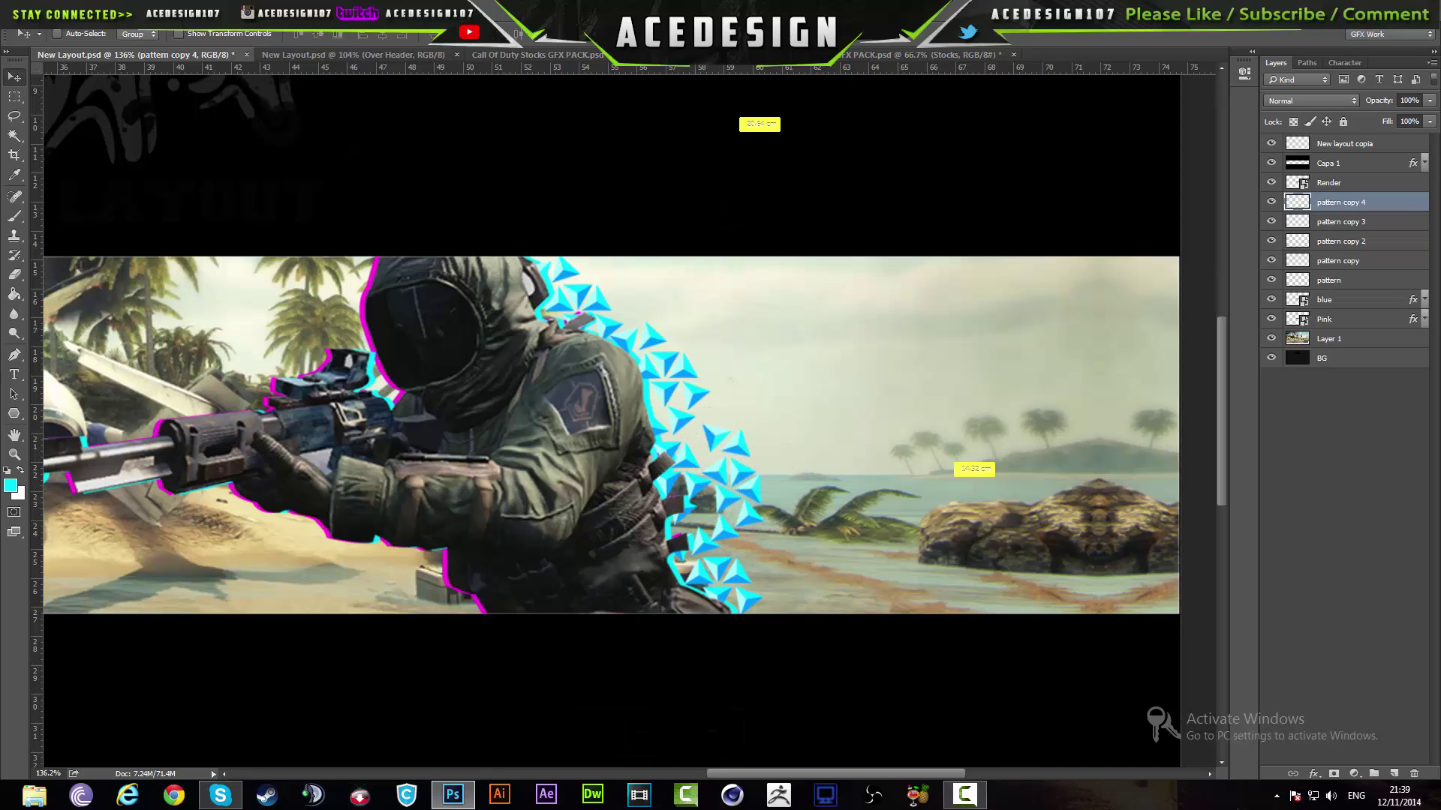
# Duplicate the outer shards, rotate the copy about 41° counterclockwise and fit it at the banner's upper edge beside the neck shards.
pyautogui.hotkey('ctrl', 'j')
pyautogui.hotkey('ctrl', 't')
pyautogui.moveTo(744, 453); pyautogui.dragTo(643, 232)
pyautogui.moveTo(695, 158); pyautogui.dragTo(594, 161)
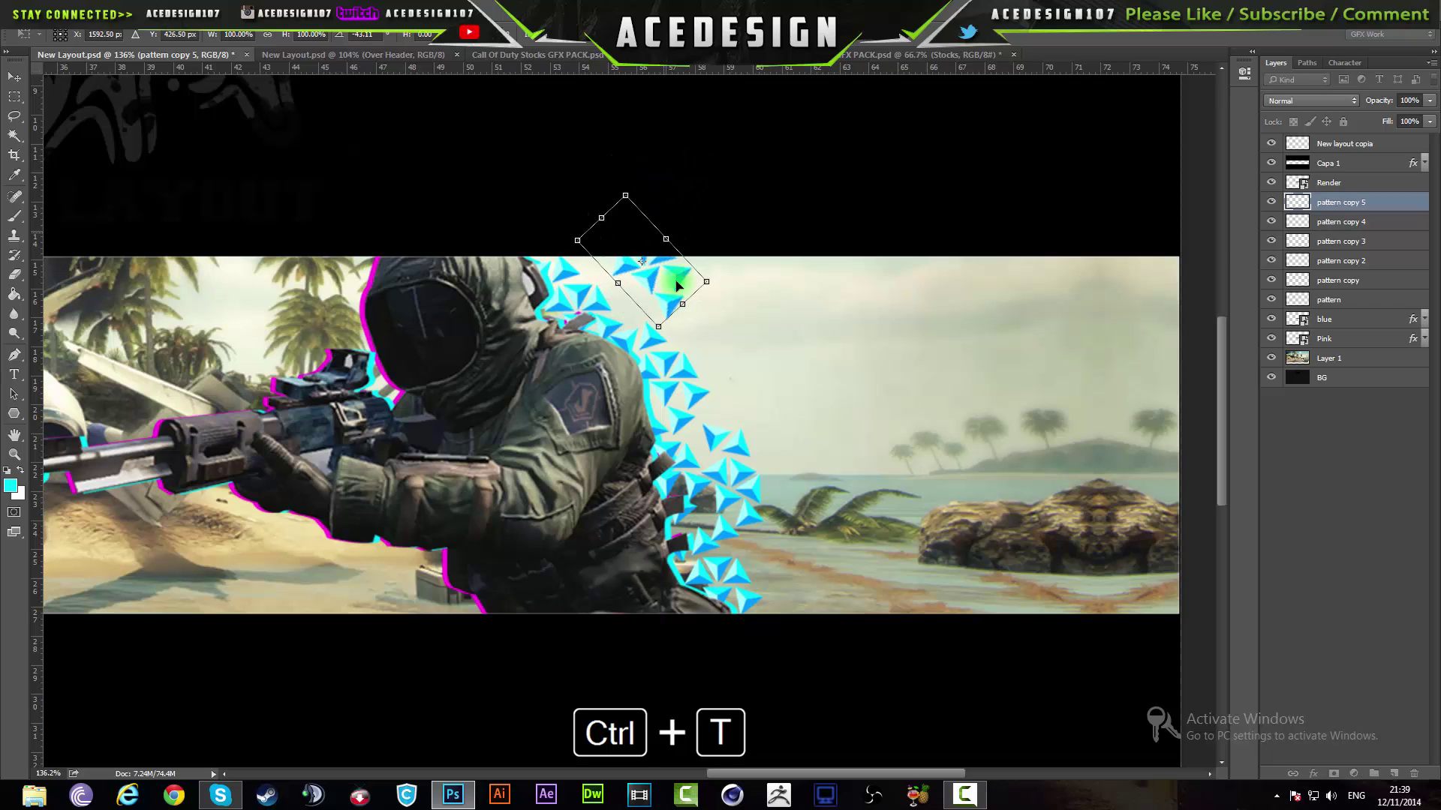
pyautogui.moveTo(676, 273); pyautogui.dragTo(644, 283)
pyautogui.press('Return')
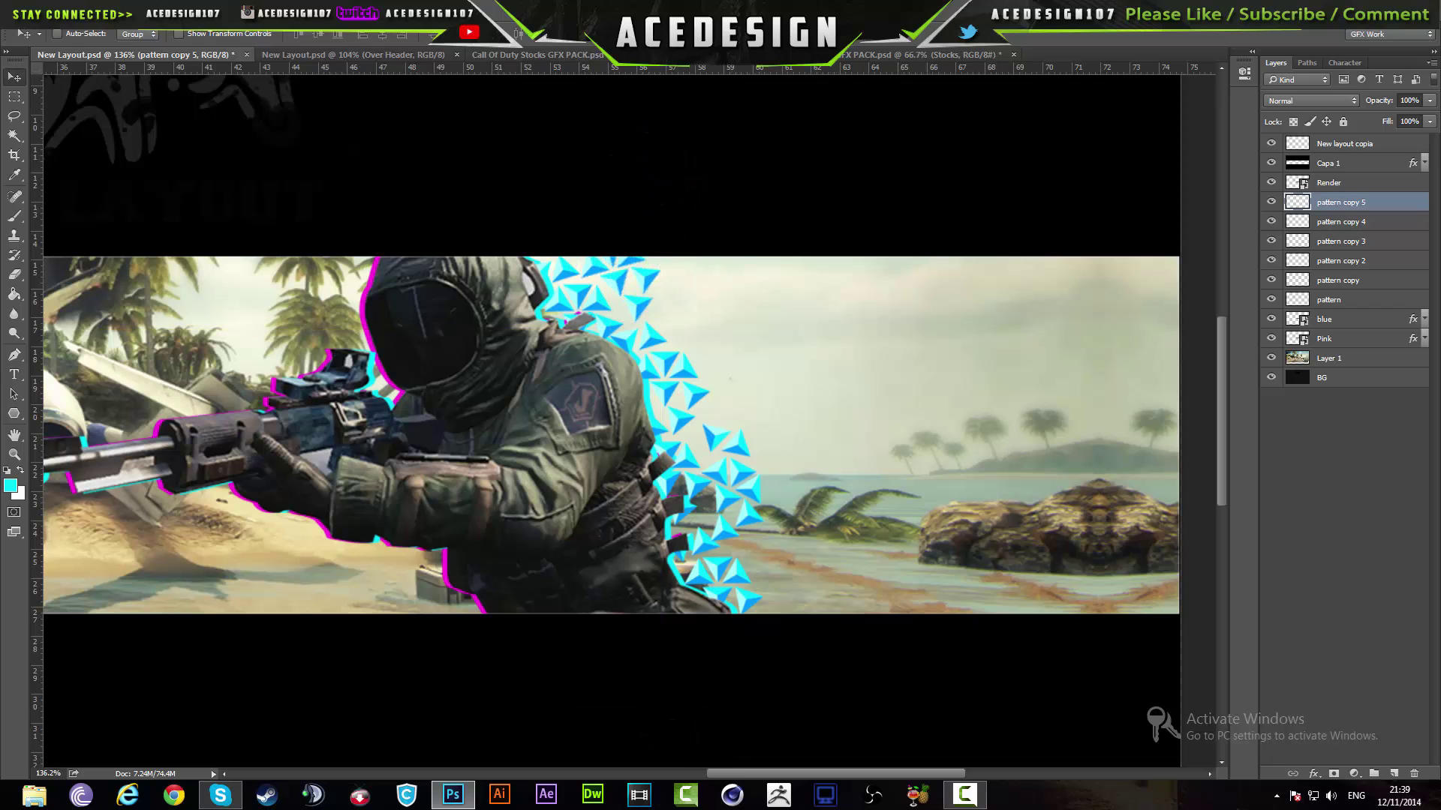
# Check the shards in the finished reference banner, and merge all six shard pattern layers of the beach banner into one.
pyautogui.click(379, 55)
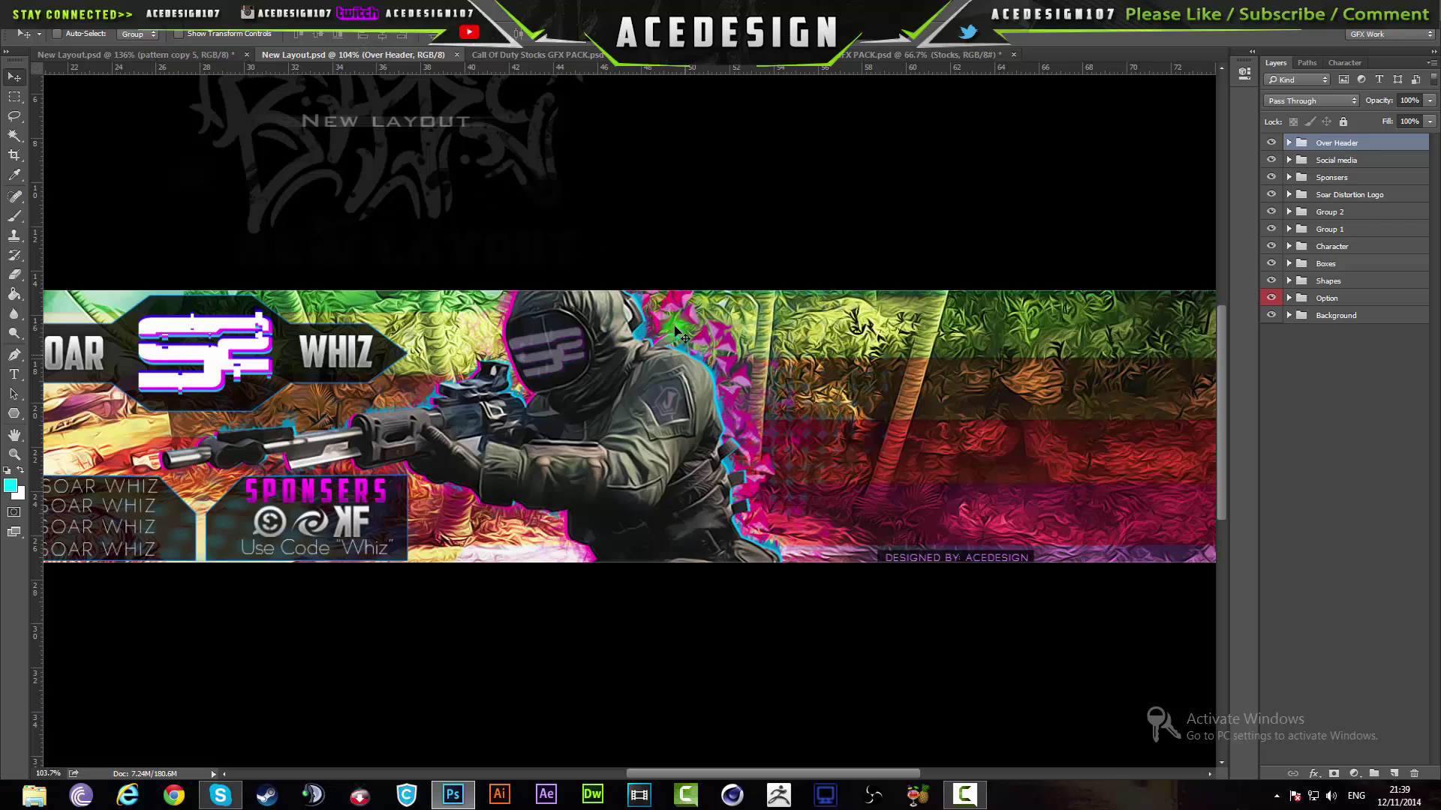
pyautogui.click(126, 54)
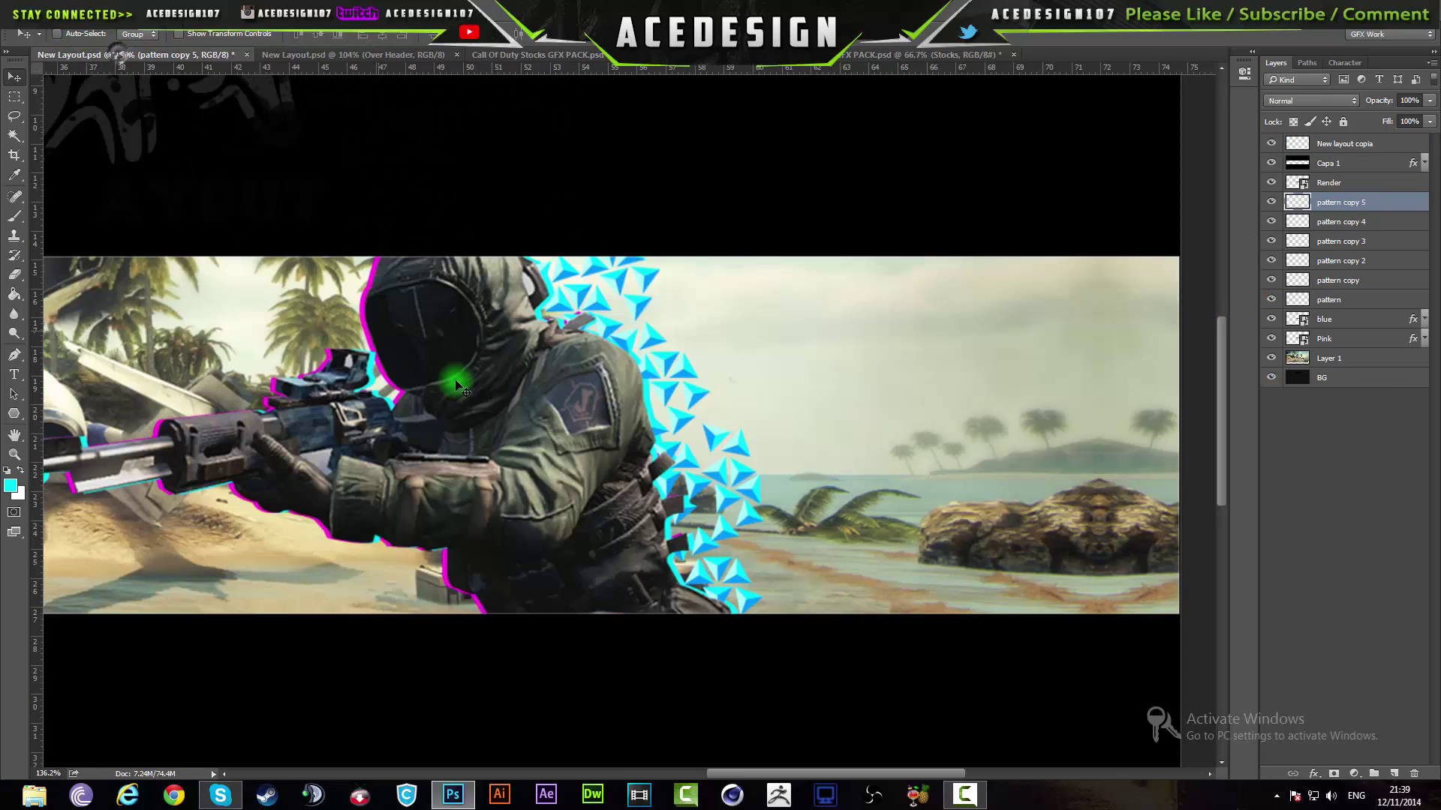
pyautogui.scroll(-5, 589, 493)
pyautogui.scroll(6, 826, 443)
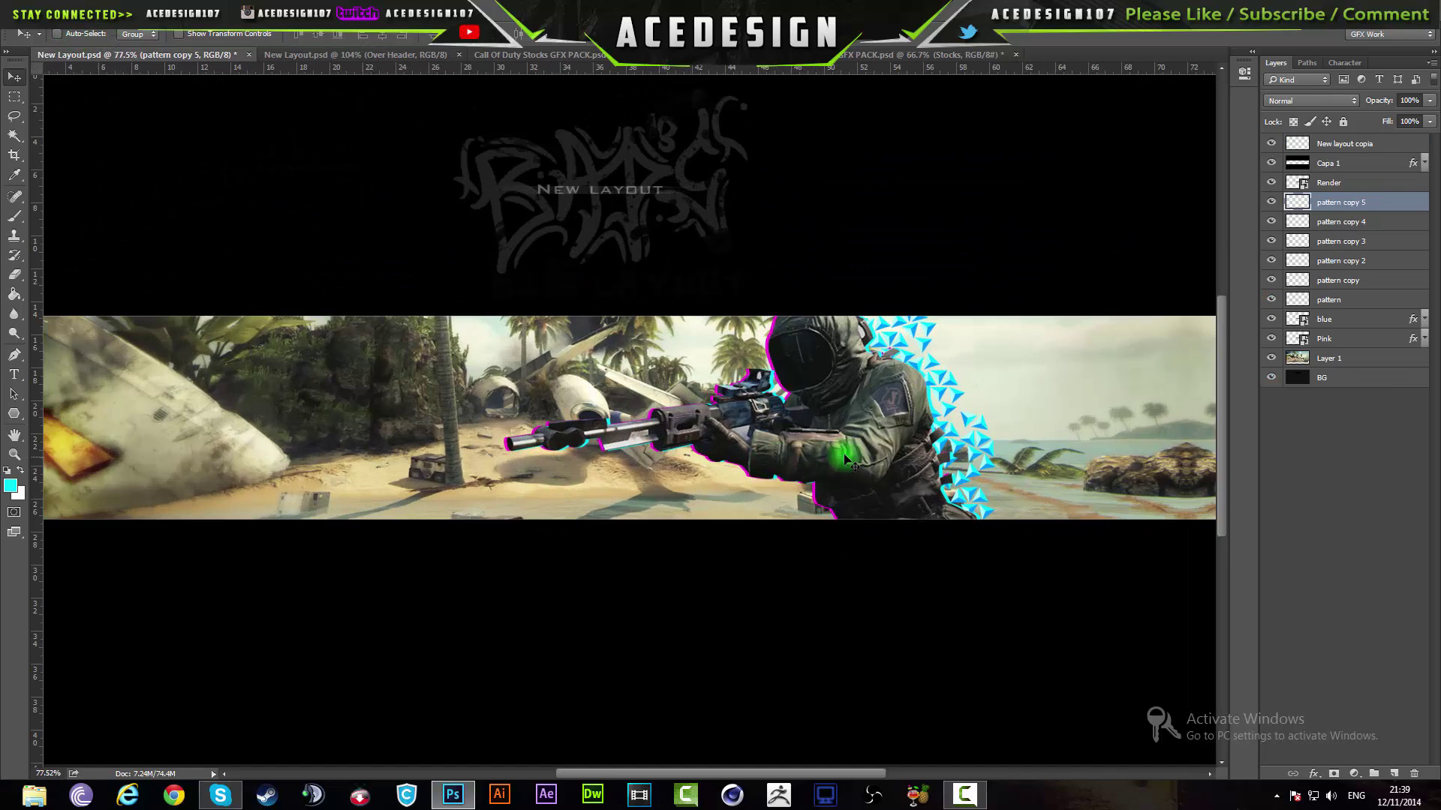
pyautogui.scroll(-5, 1030, 448)
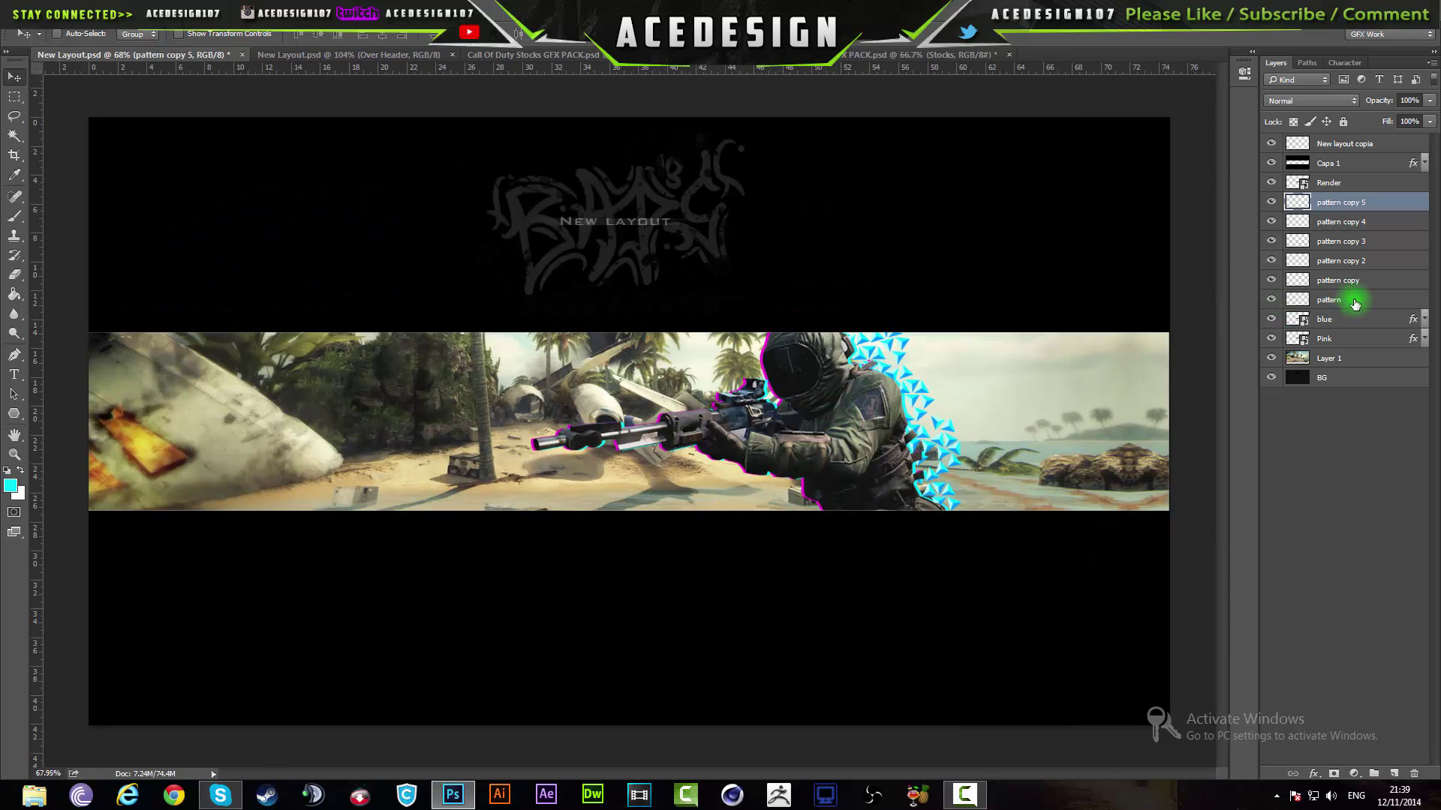
pyautogui.keyDown('shift'); pyautogui.click(1358, 301); pyautogui.keyUp('shift')
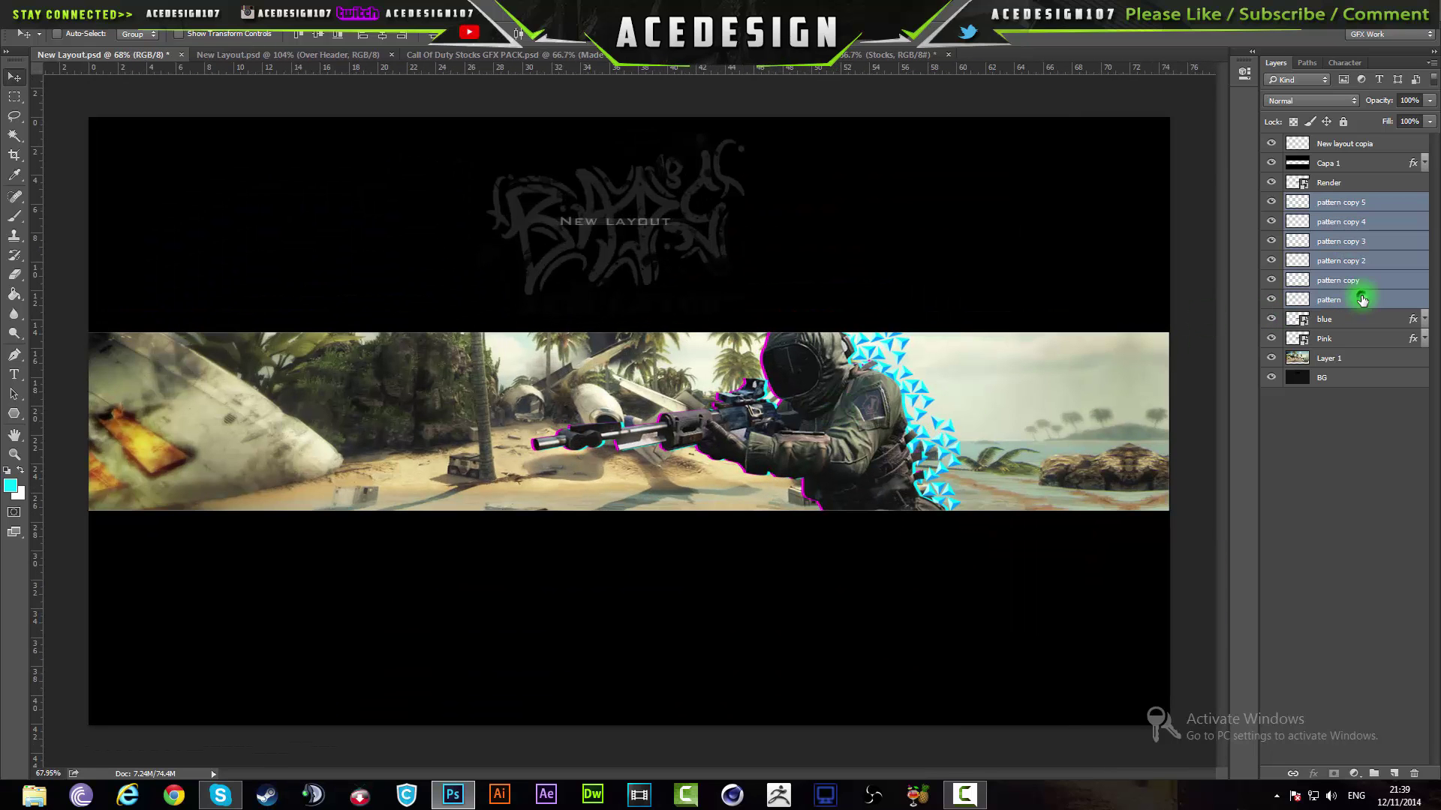
pyautogui.hotkey('ctrl', 'e')
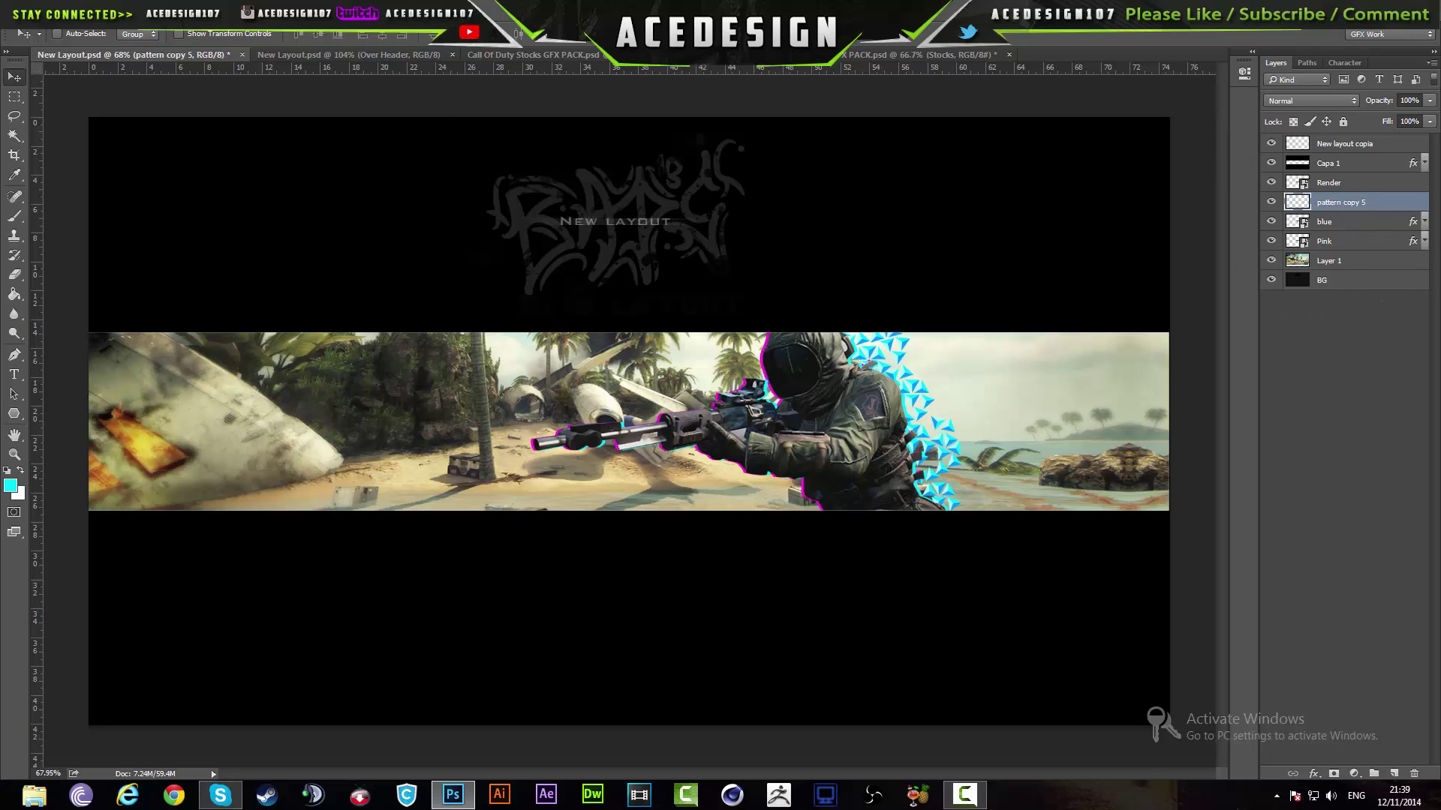
# Apply a Medium size Ripple distortion to the merged shard layer.
pyautogui.click(239, 9)
pyautogui.moveTo(257, 190)
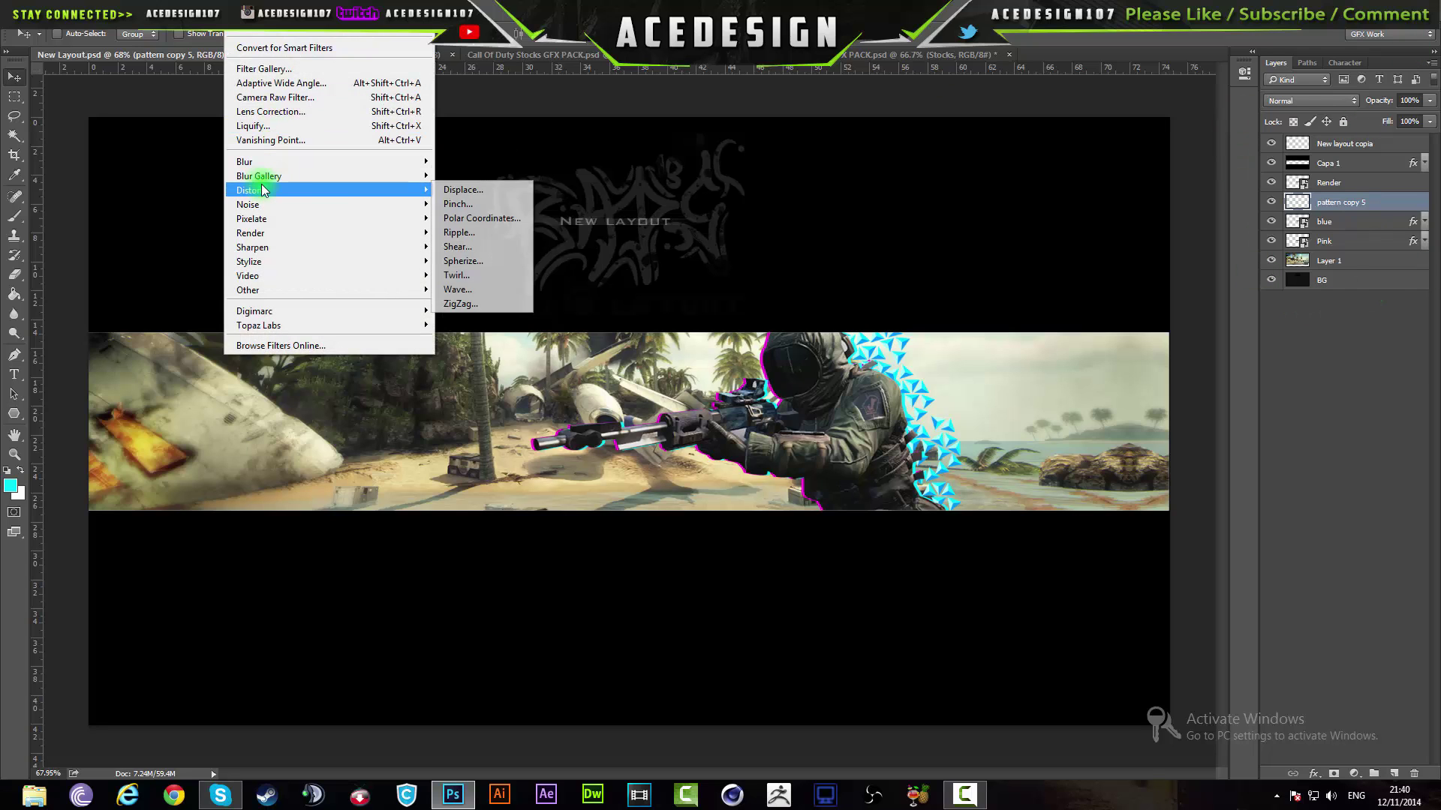
pyautogui.click(482, 232)
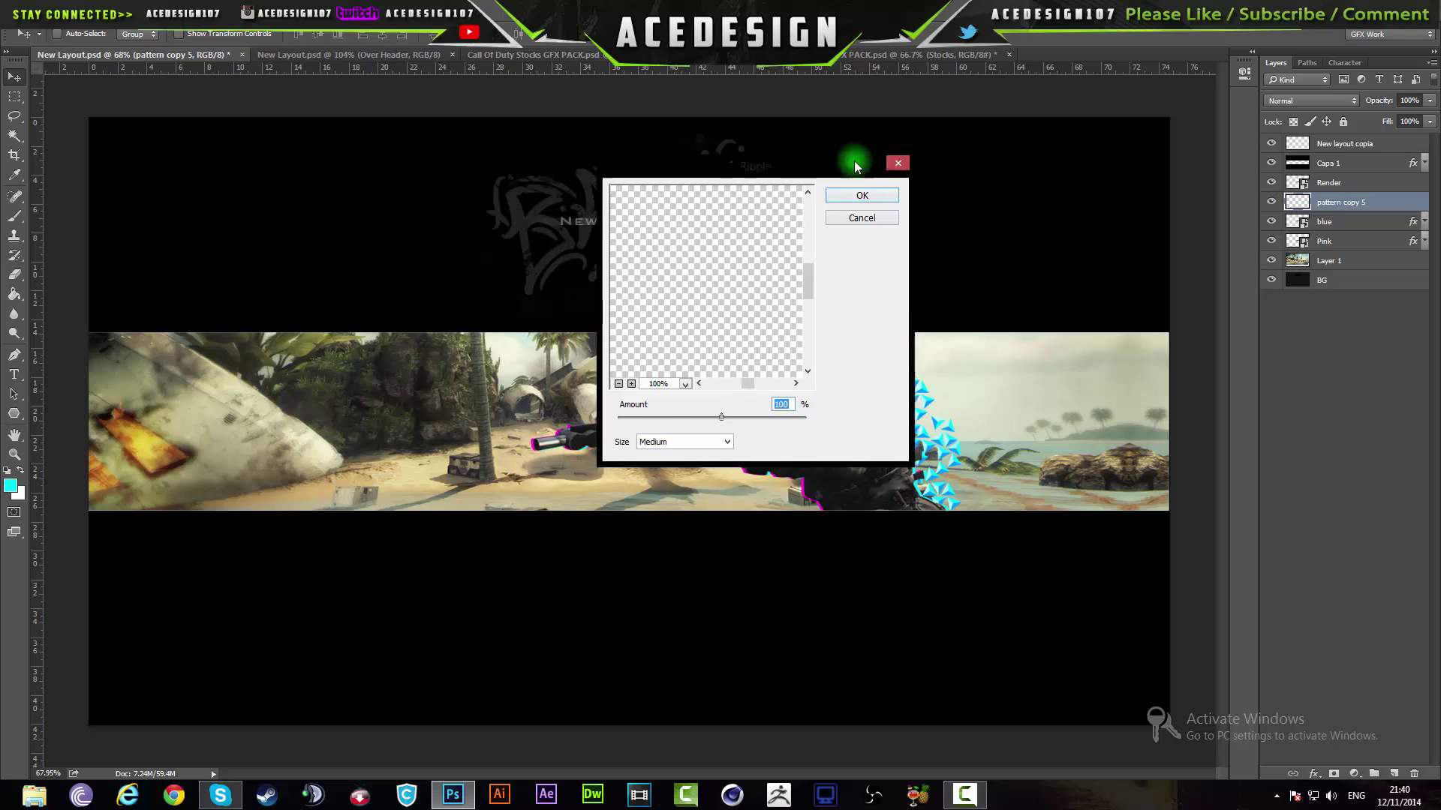
pyautogui.moveTo(854, 166); pyautogui.dragTo(1309, 143)
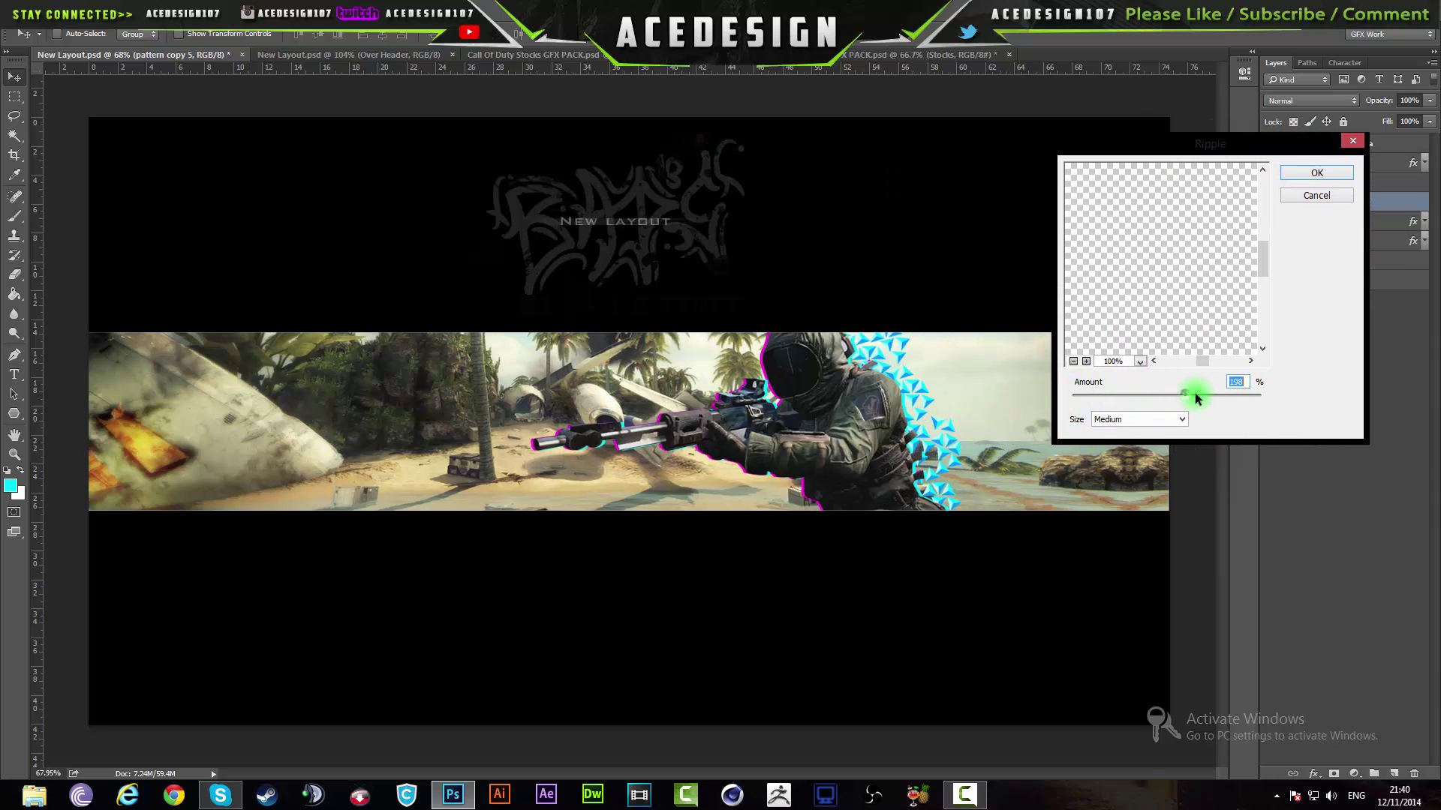
pyautogui.moveTo(1217, 389); pyautogui.dragTo(1174, 399)
pyautogui.click(1317, 173)
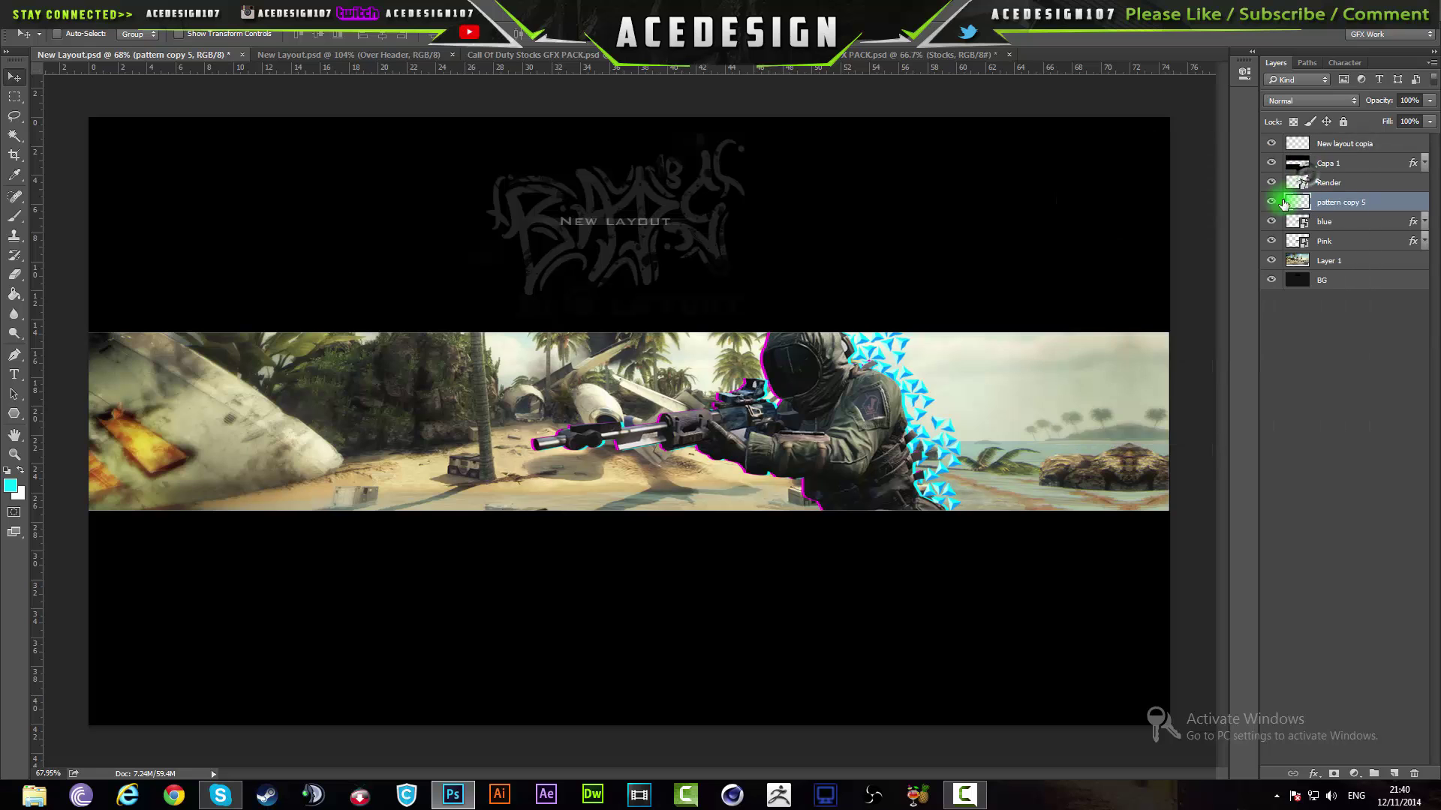
# Reapply the same Ripple filter to the shard layer twice more to strengthen the distortion.
pyautogui.scroll(3, 948, 483)
pyautogui.scroll(2, 949, 483)
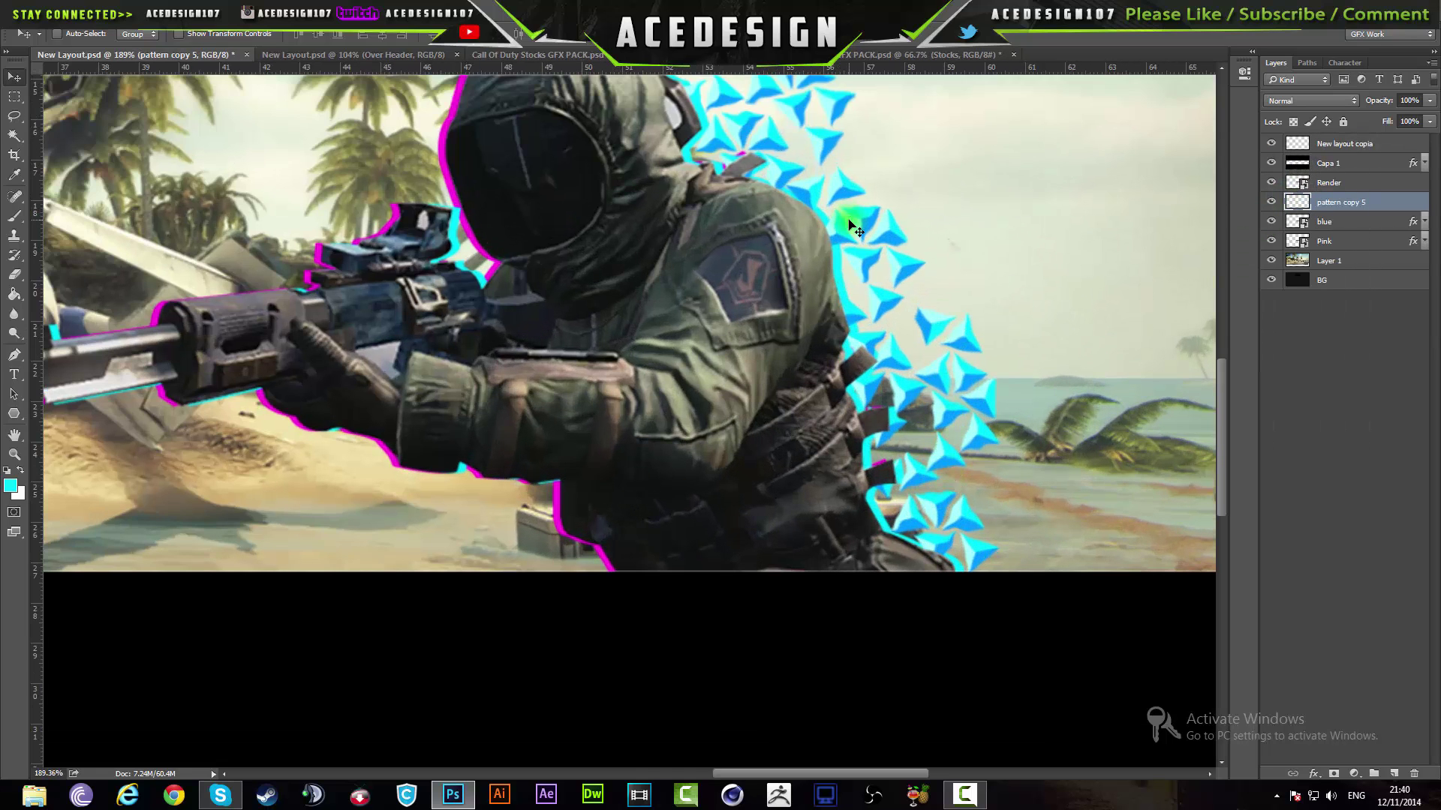
pyautogui.scroll(-2, 854, 227)
pyautogui.hotkey('ctrl', 'f')
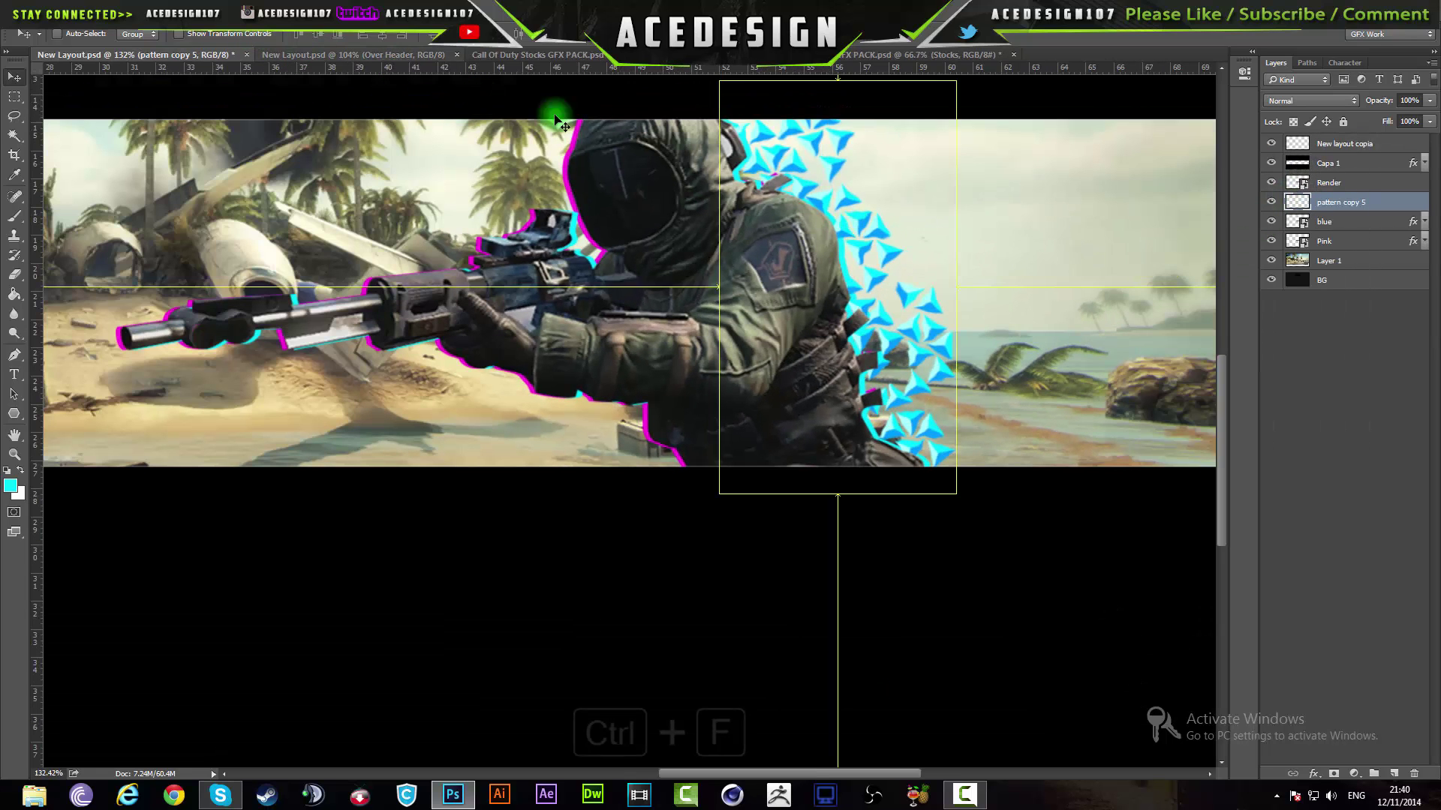
pyautogui.scroll(-2, 803, 353)
pyautogui.scroll(2, 841, 309)
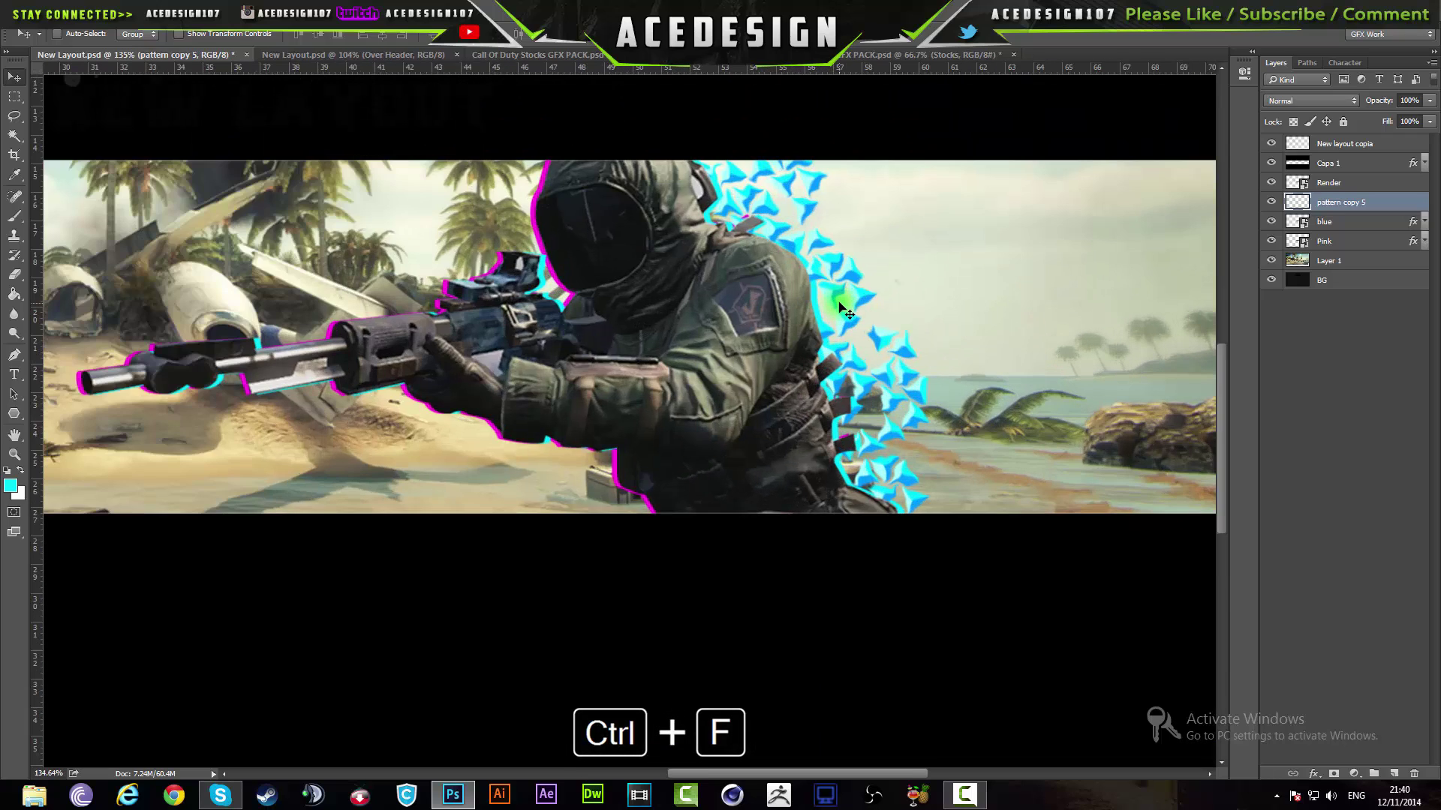
pyautogui.scroll(-2, 888, 308)
pyautogui.scroll(3, 788, 342)
pyautogui.hotkey('ctrl', 'f')
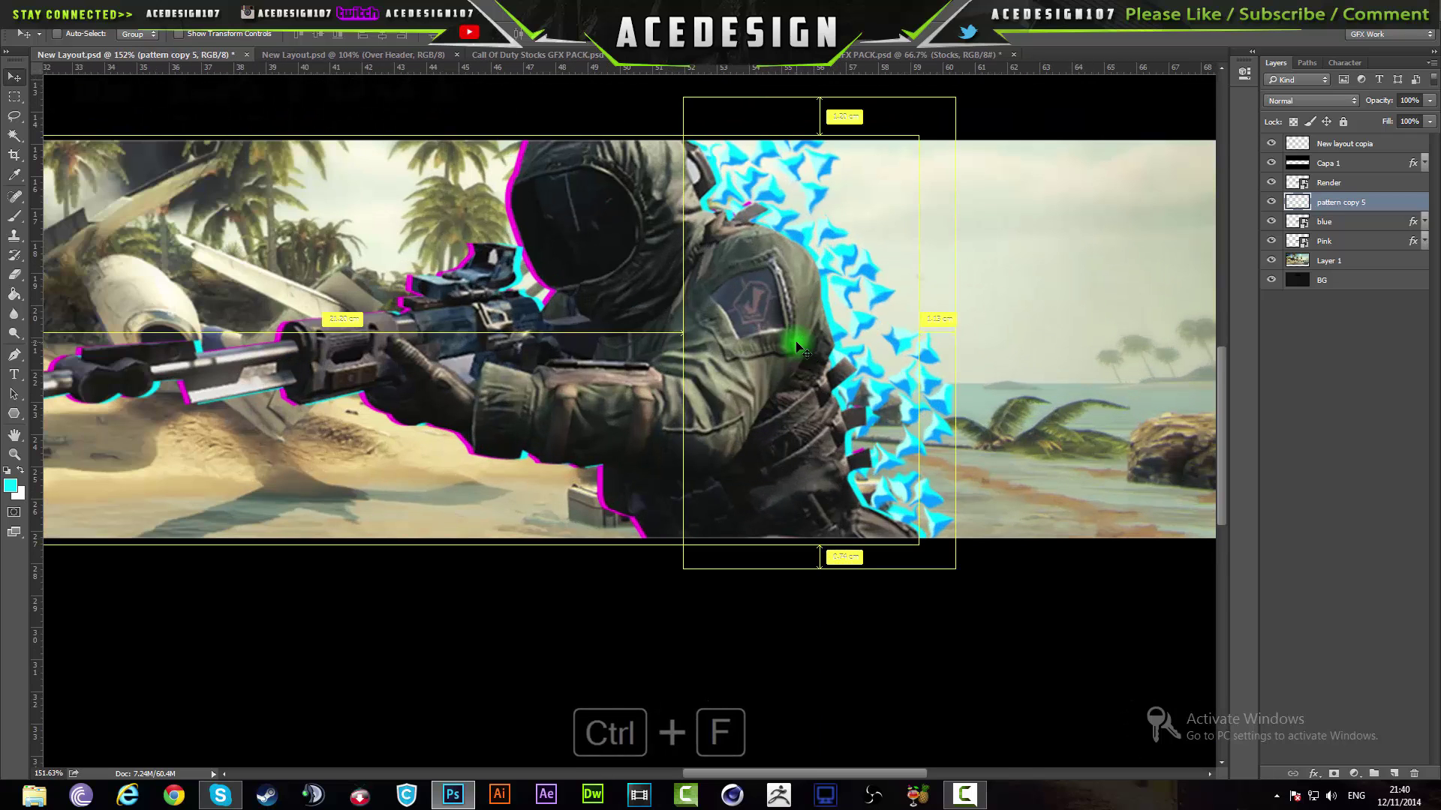
# Examine the rippled shards behind the soldier, both close up and across the whole banner.
pyautogui.scroll(-2, 870, 326)
pyautogui.scroll(3, 848, 330)
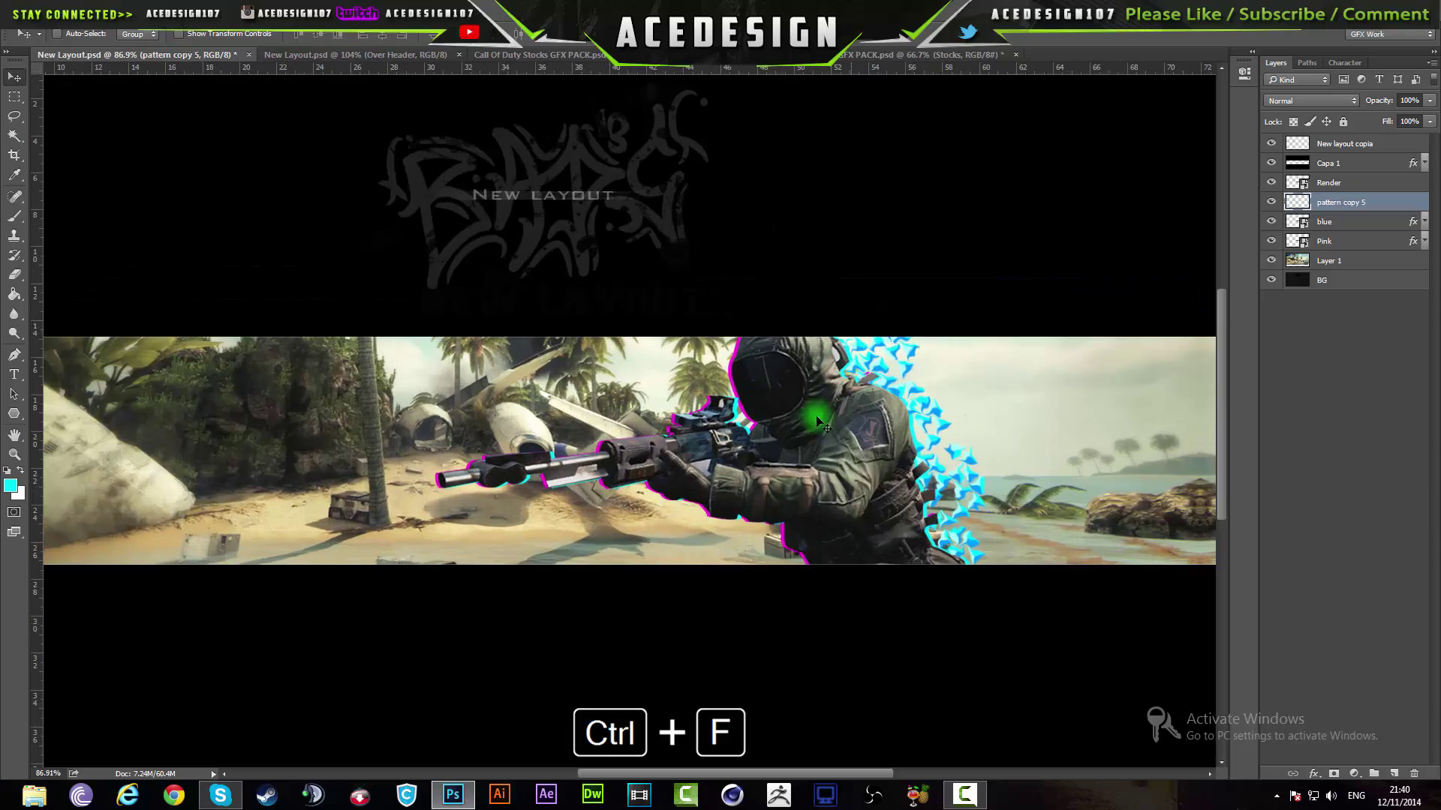
pyautogui.scroll(2, 1002, 457)
pyautogui.scroll(-4, 994, 454)
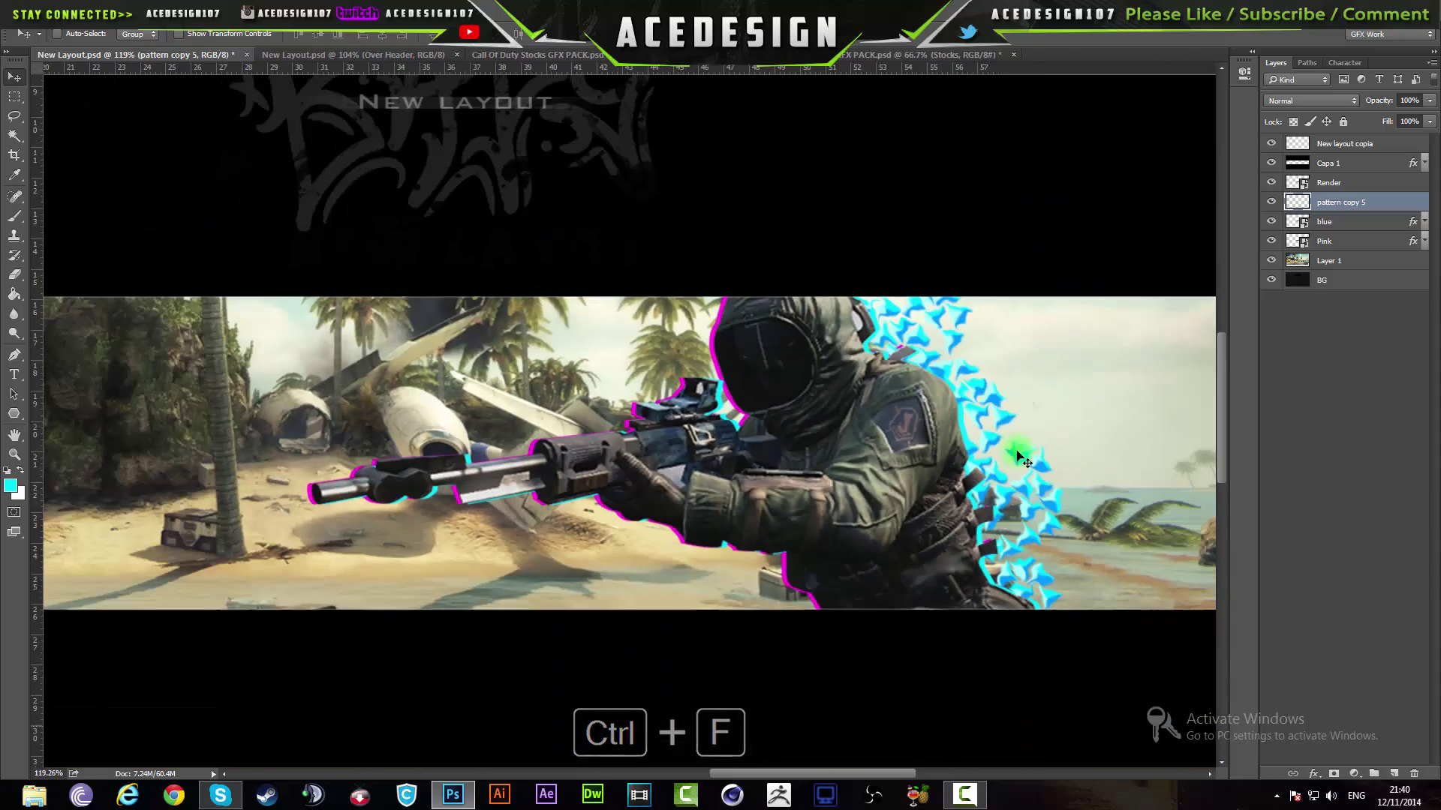
pyautogui.scroll(-2, 990, 449)
pyautogui.scroll(2, 740, 440)
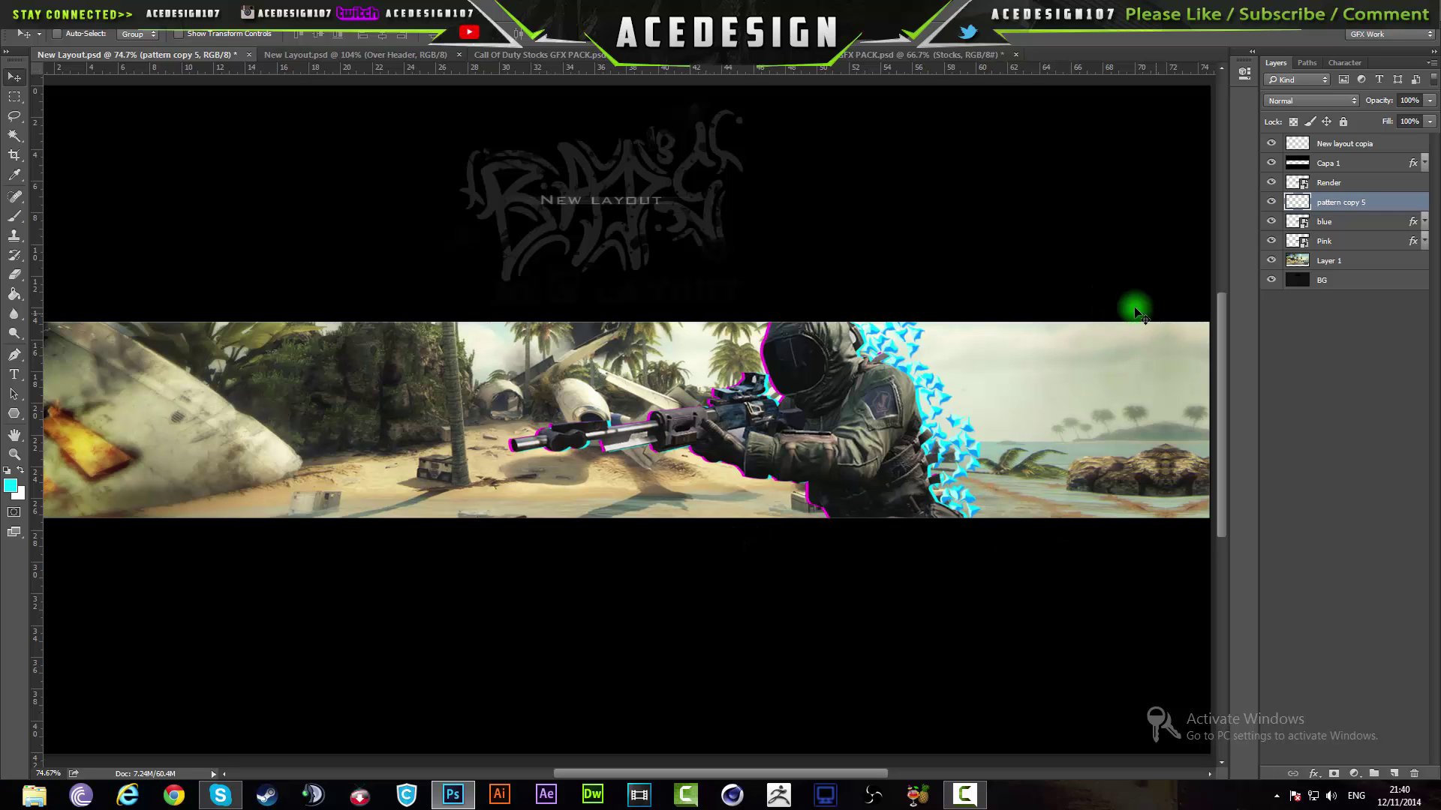
pyautogui.scroll(3, 983, 437)
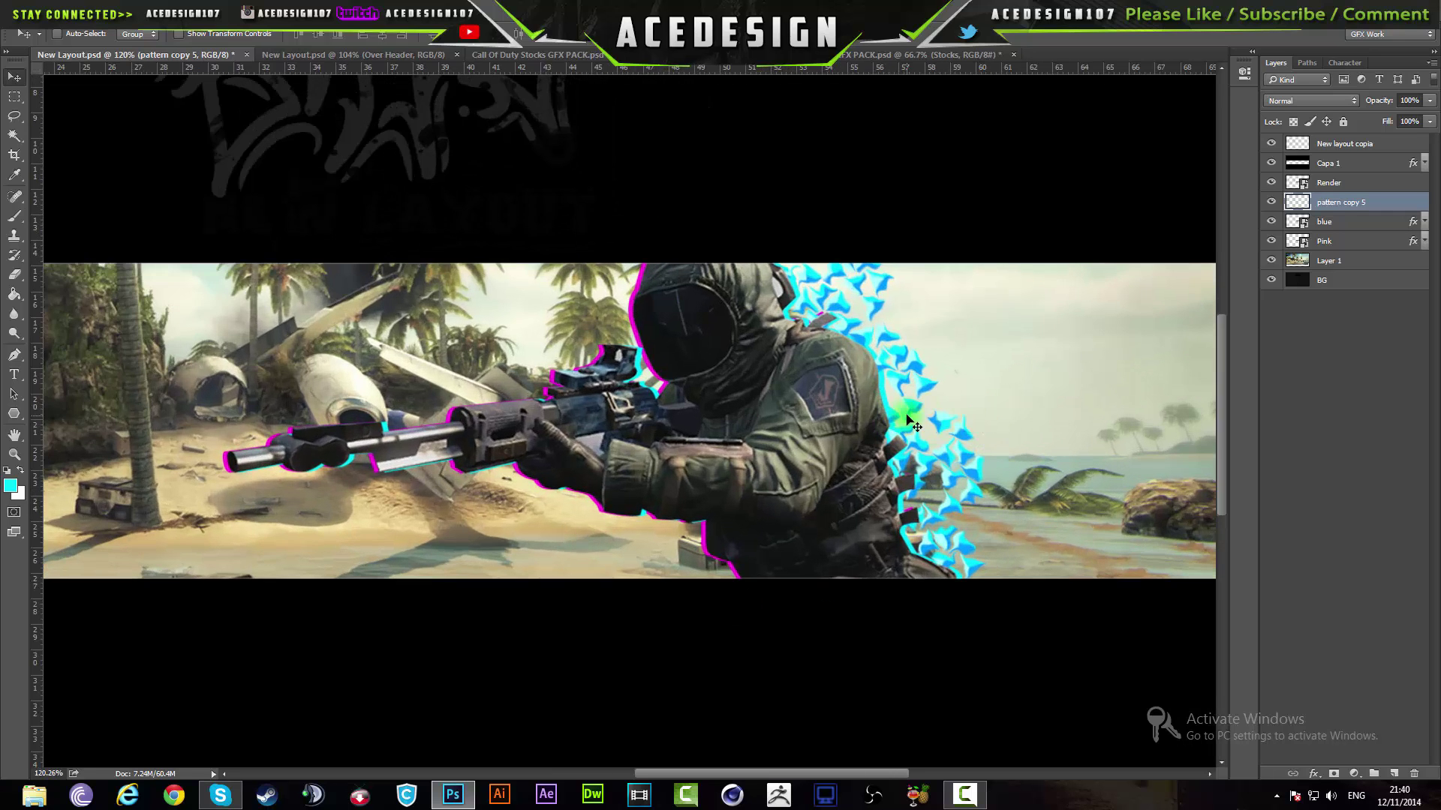
pyautogui.scroll(-3, 772, 419)
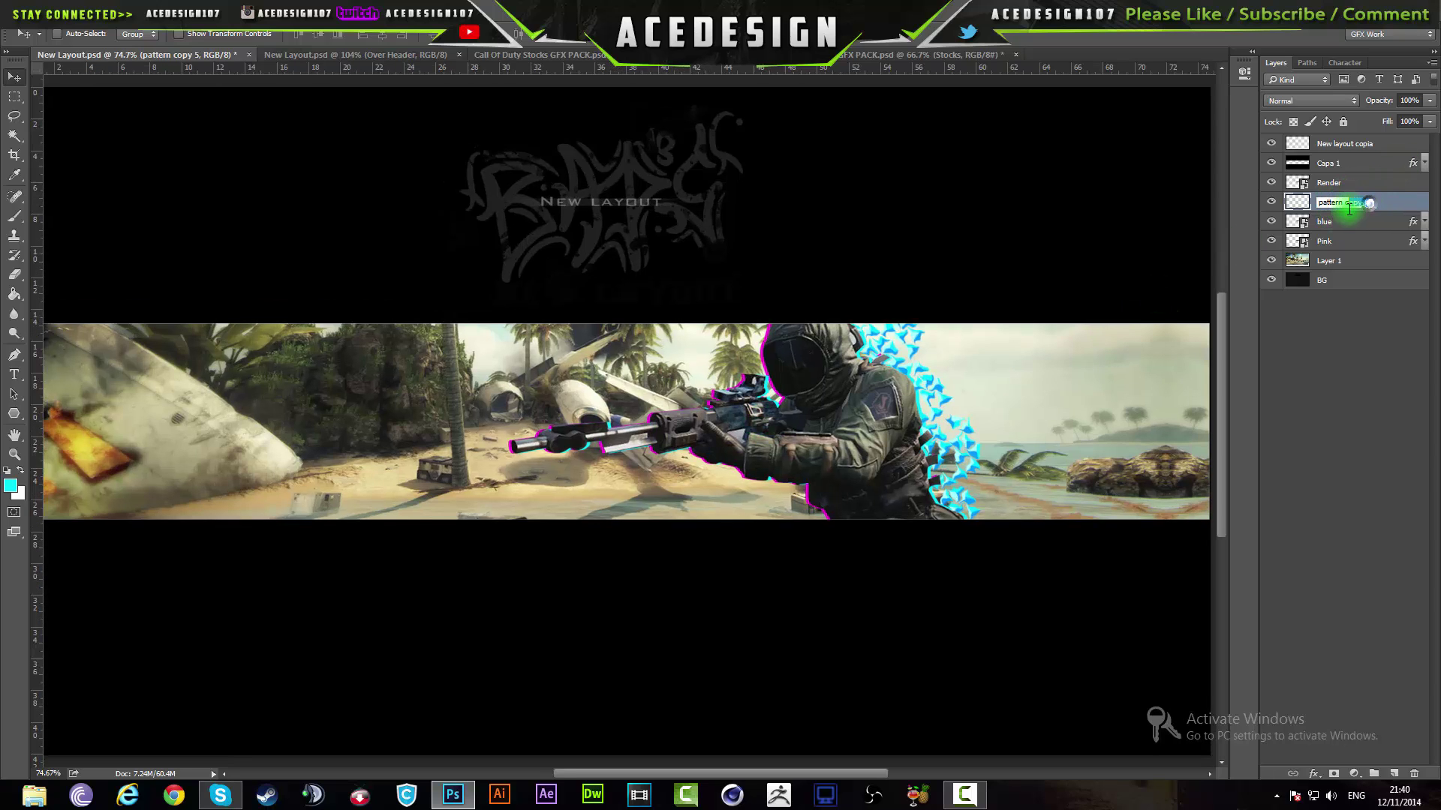
# Rename the merged shard layer "pattern" and place it between the blue and Pink layers.
pyautogui.press('Return')
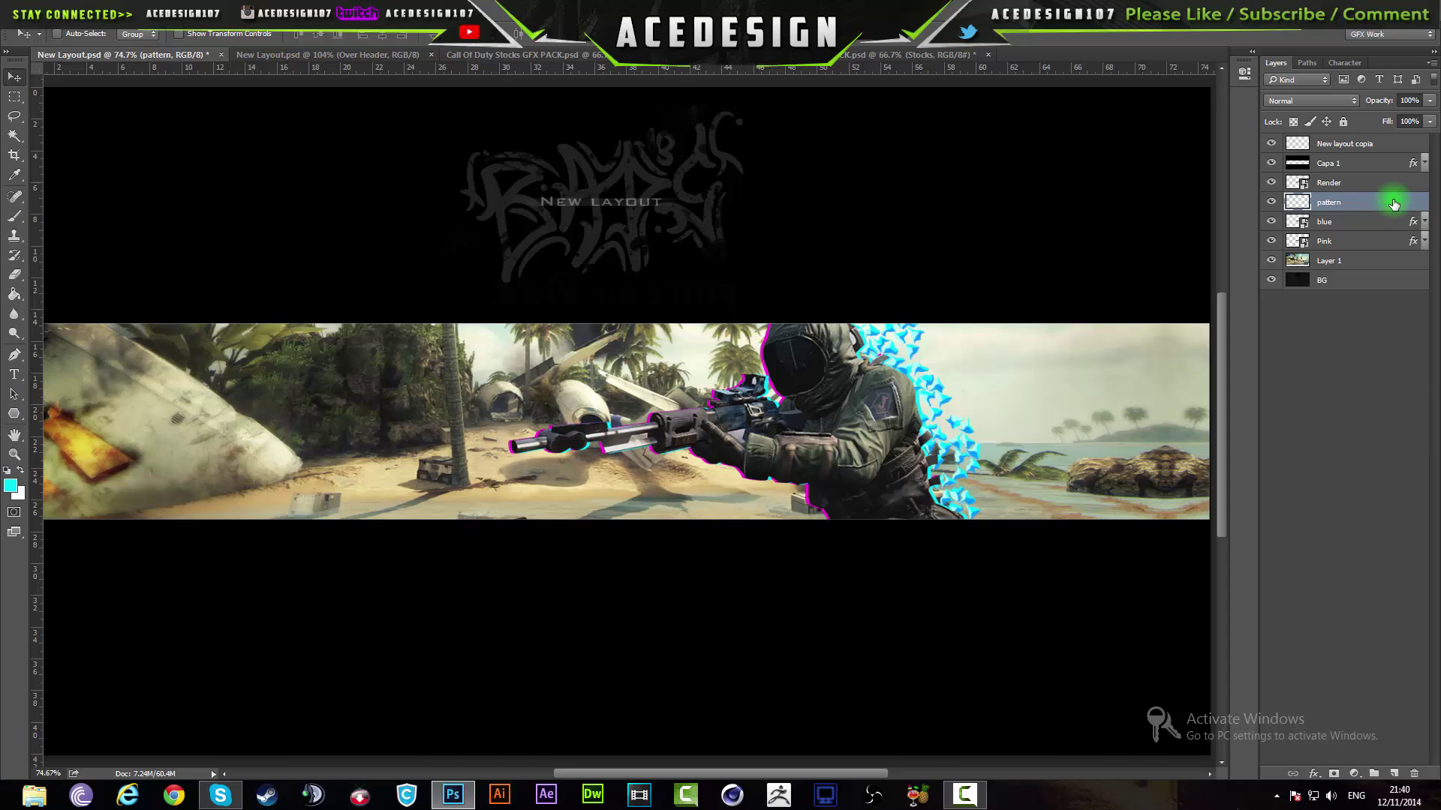
pyautogui.moveTo(1393, 204); pyautogui.dragTo(1380, 234)
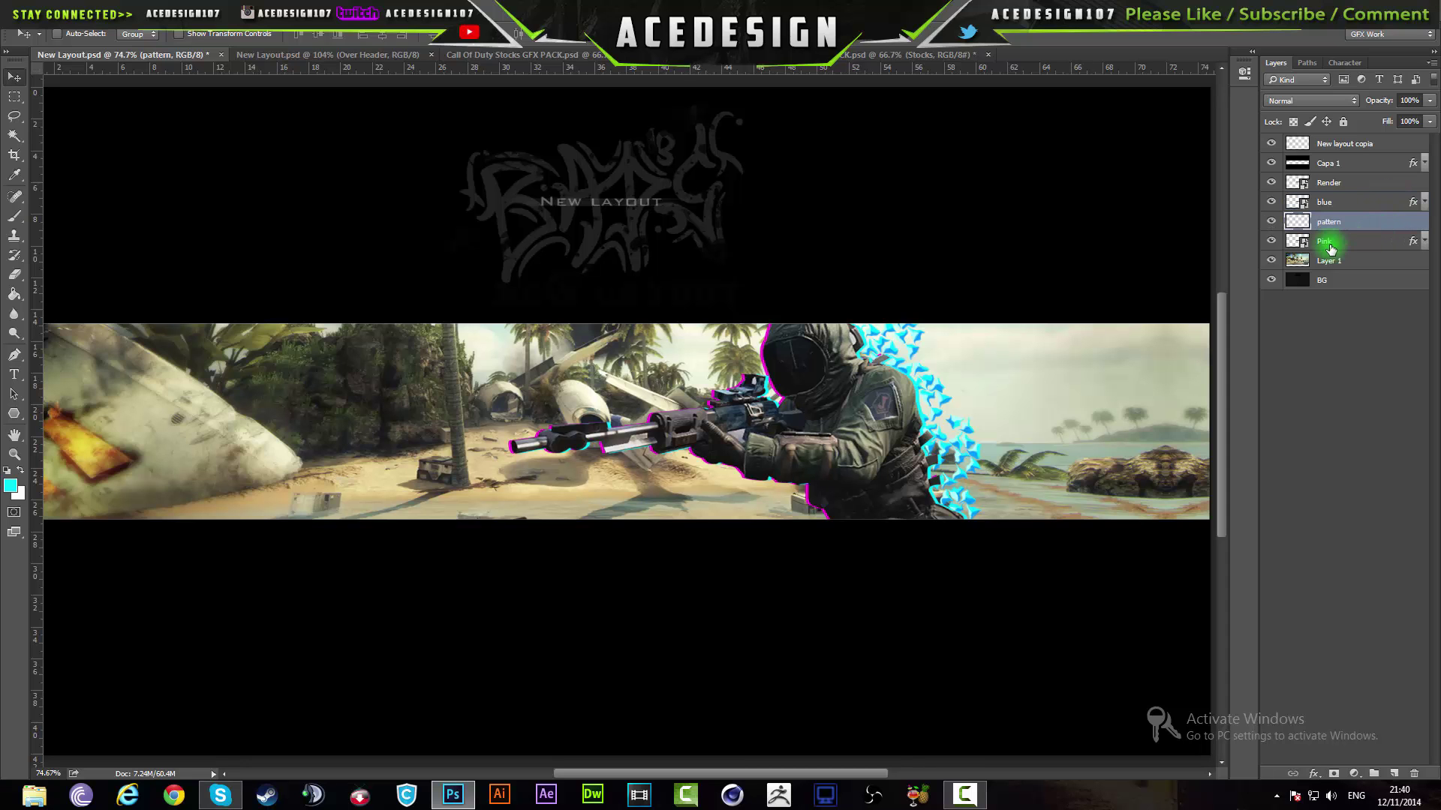
pyautogui.scroll(3, 953, 371)
pyautogui.scroll(-4, 923, 421)
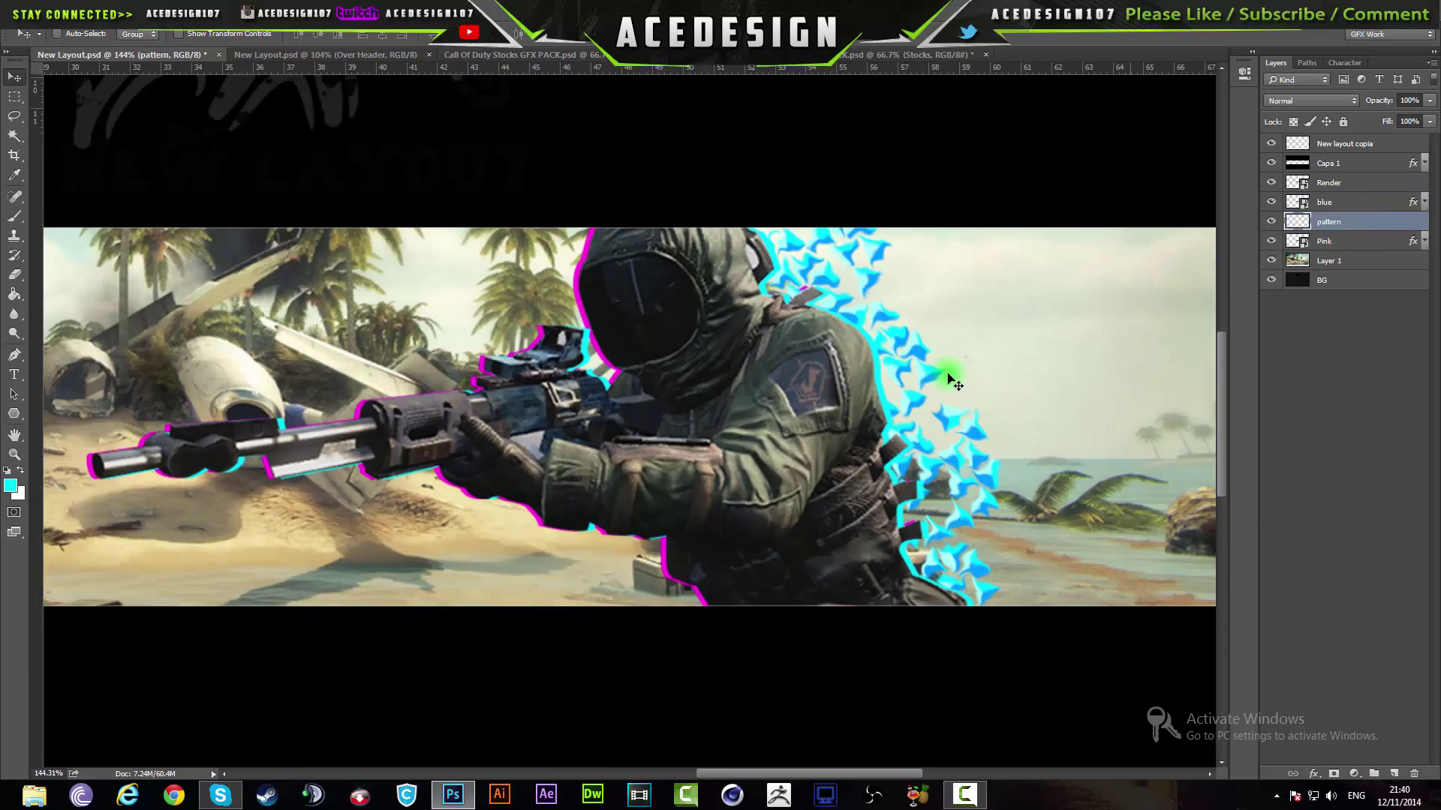
pyautogui.scroll(2, 621, 429)
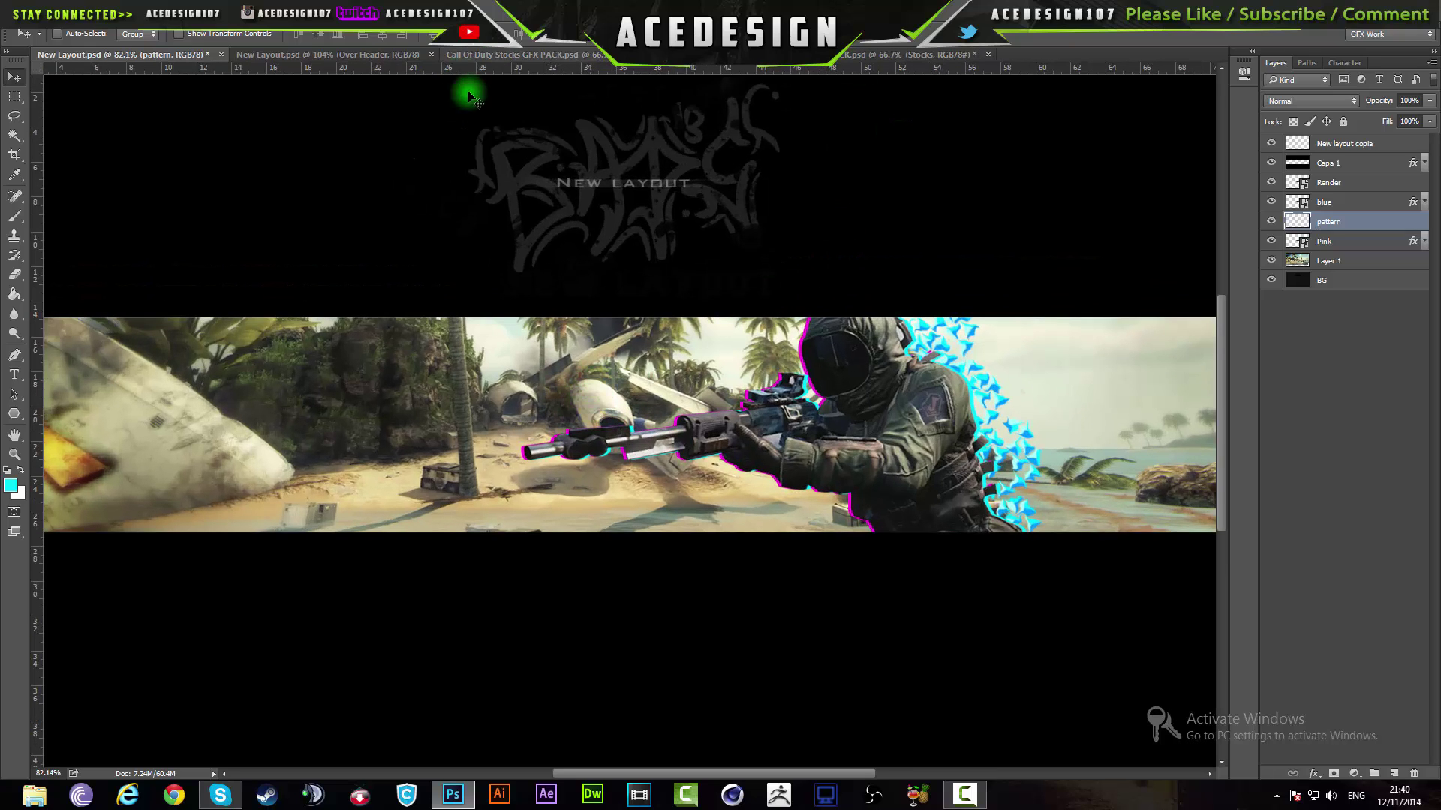
pyautogui.click(239, 15)
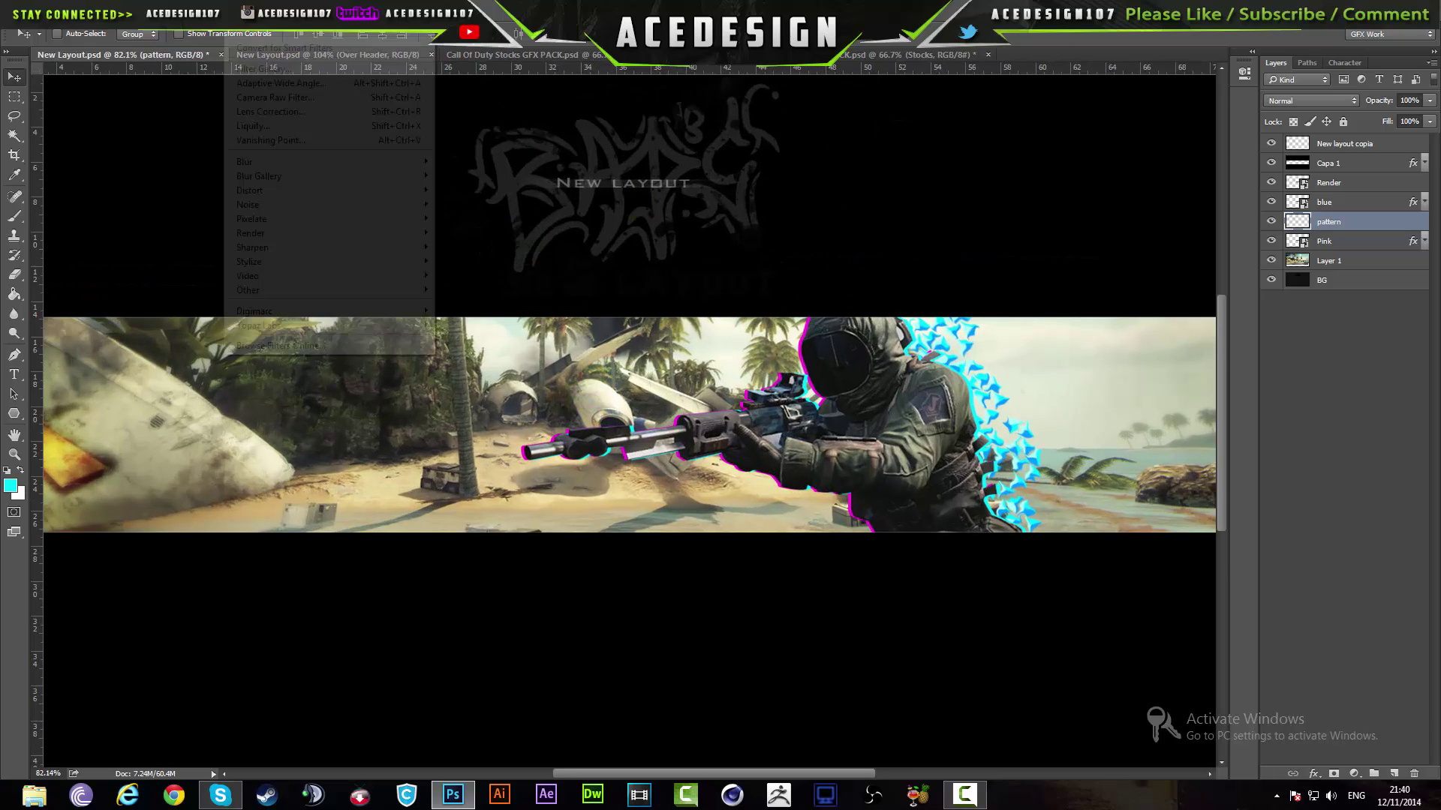
pyautogui.moveTo(284, 289)
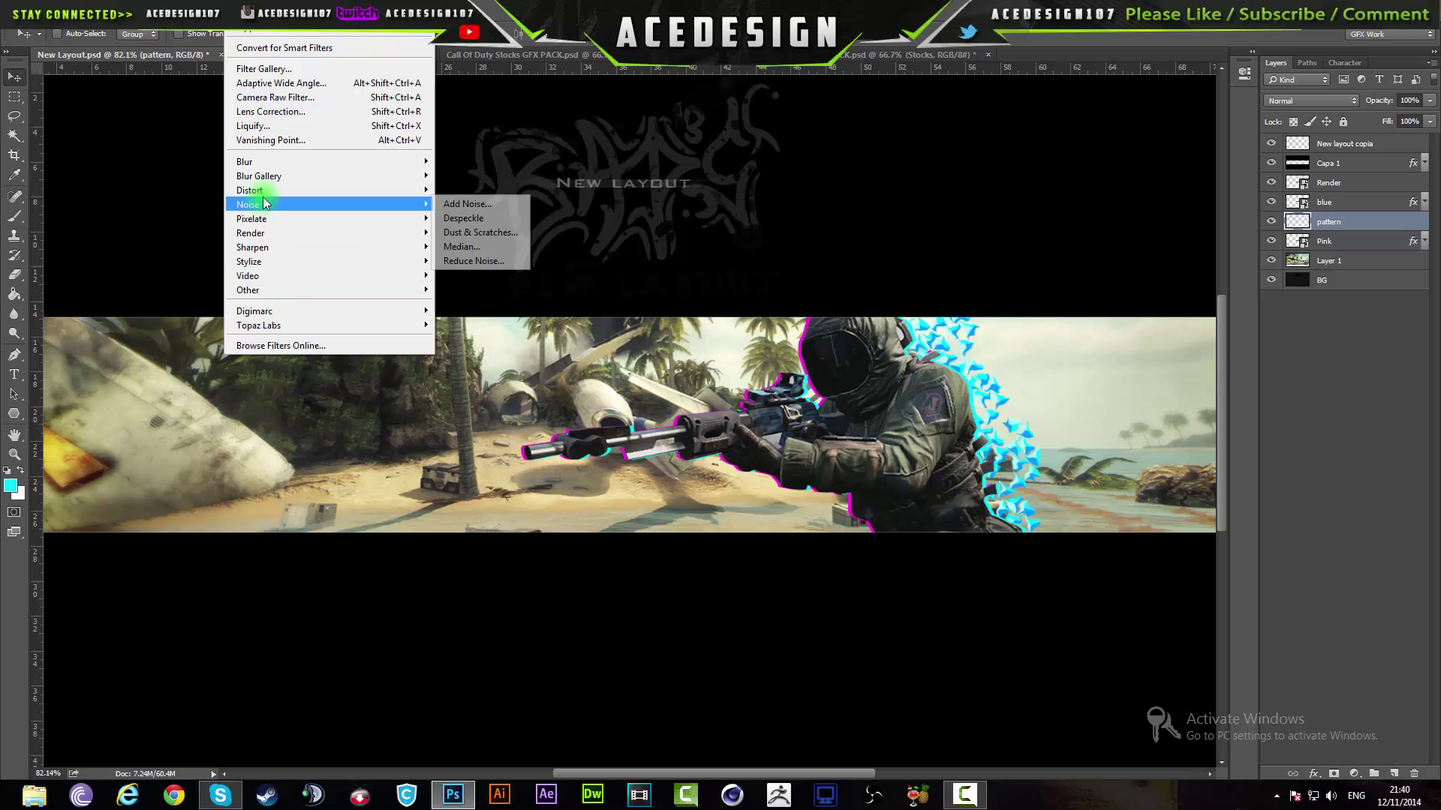
pyautogui.moveTo(321, 192)
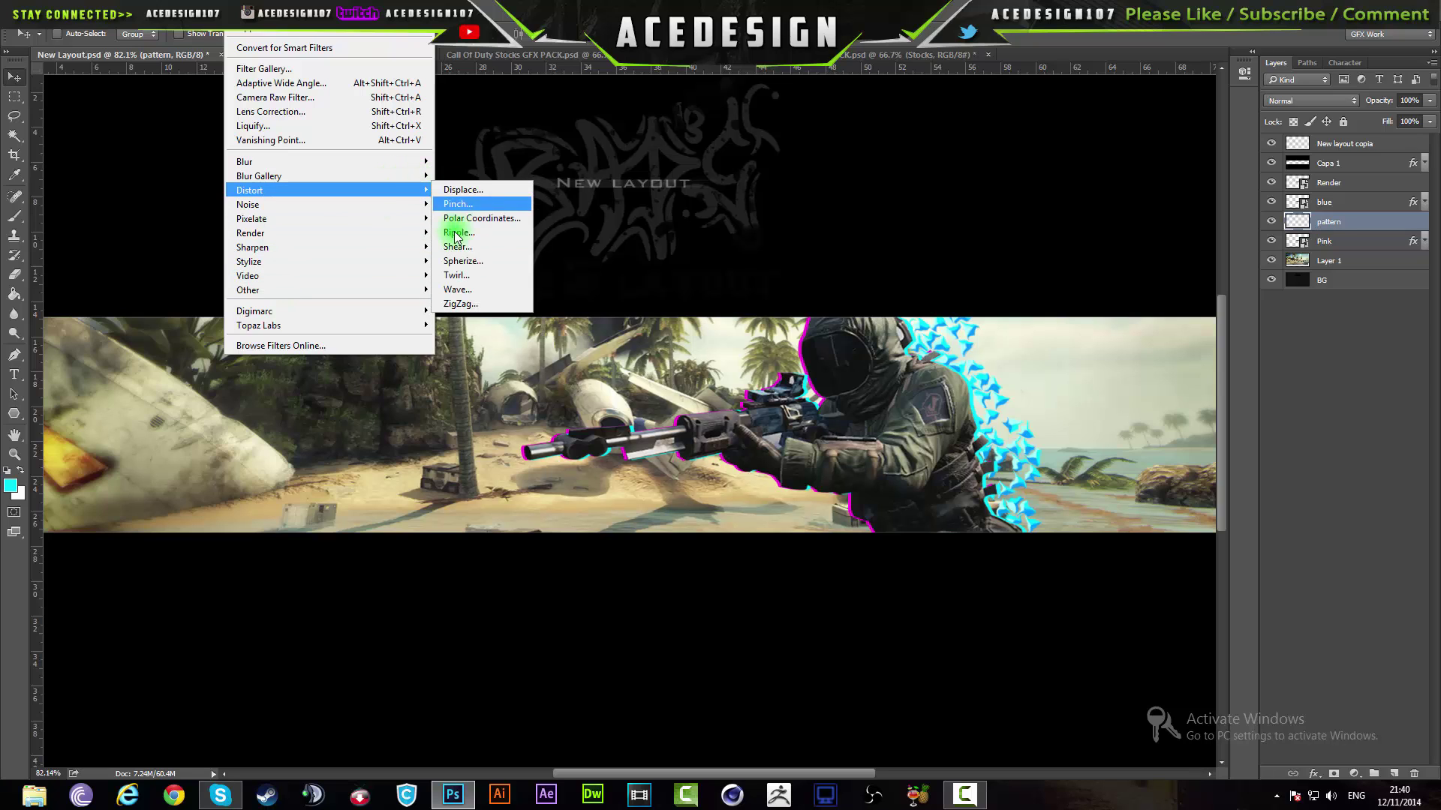
pyautogui.click(452, 289)
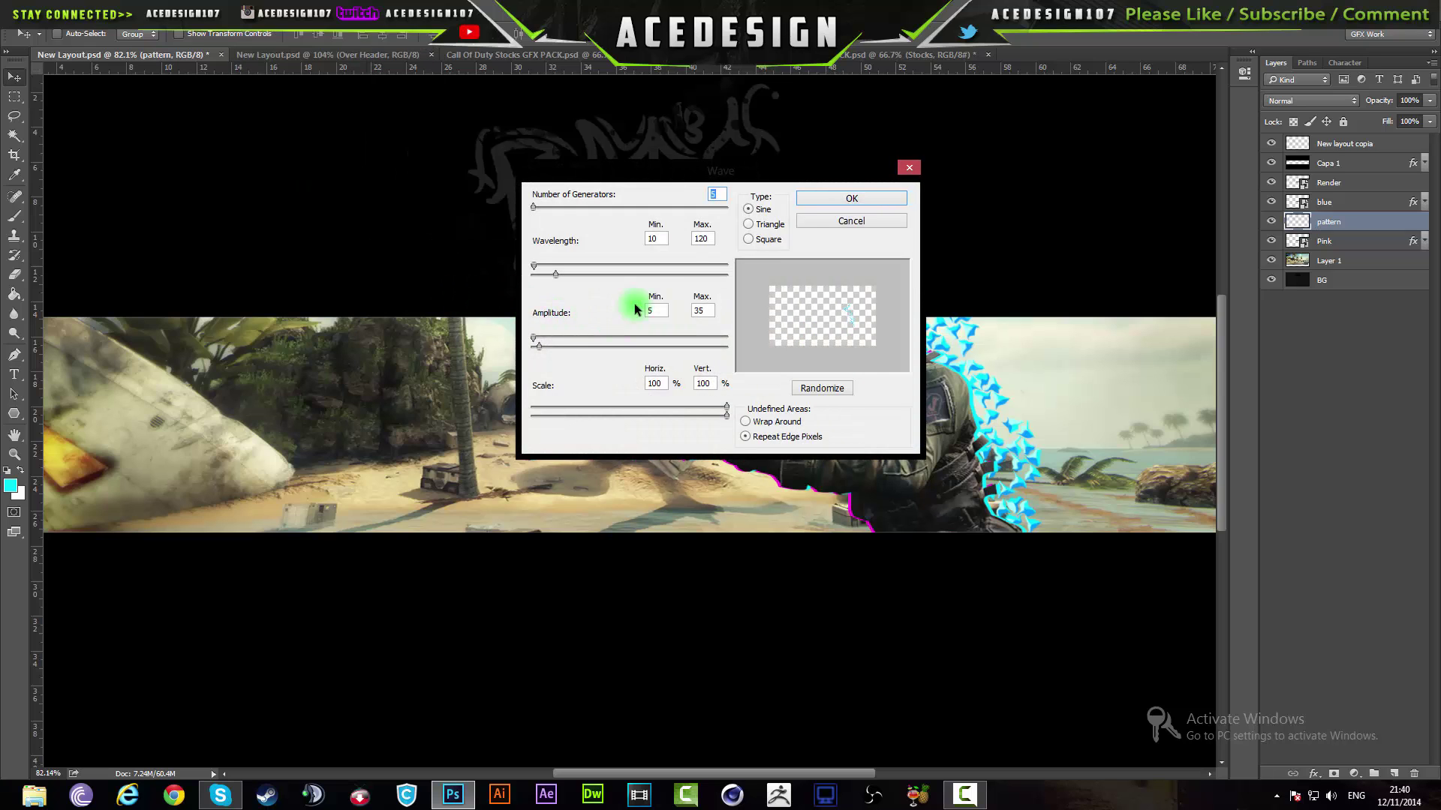
pyautogui.click(835, 221)
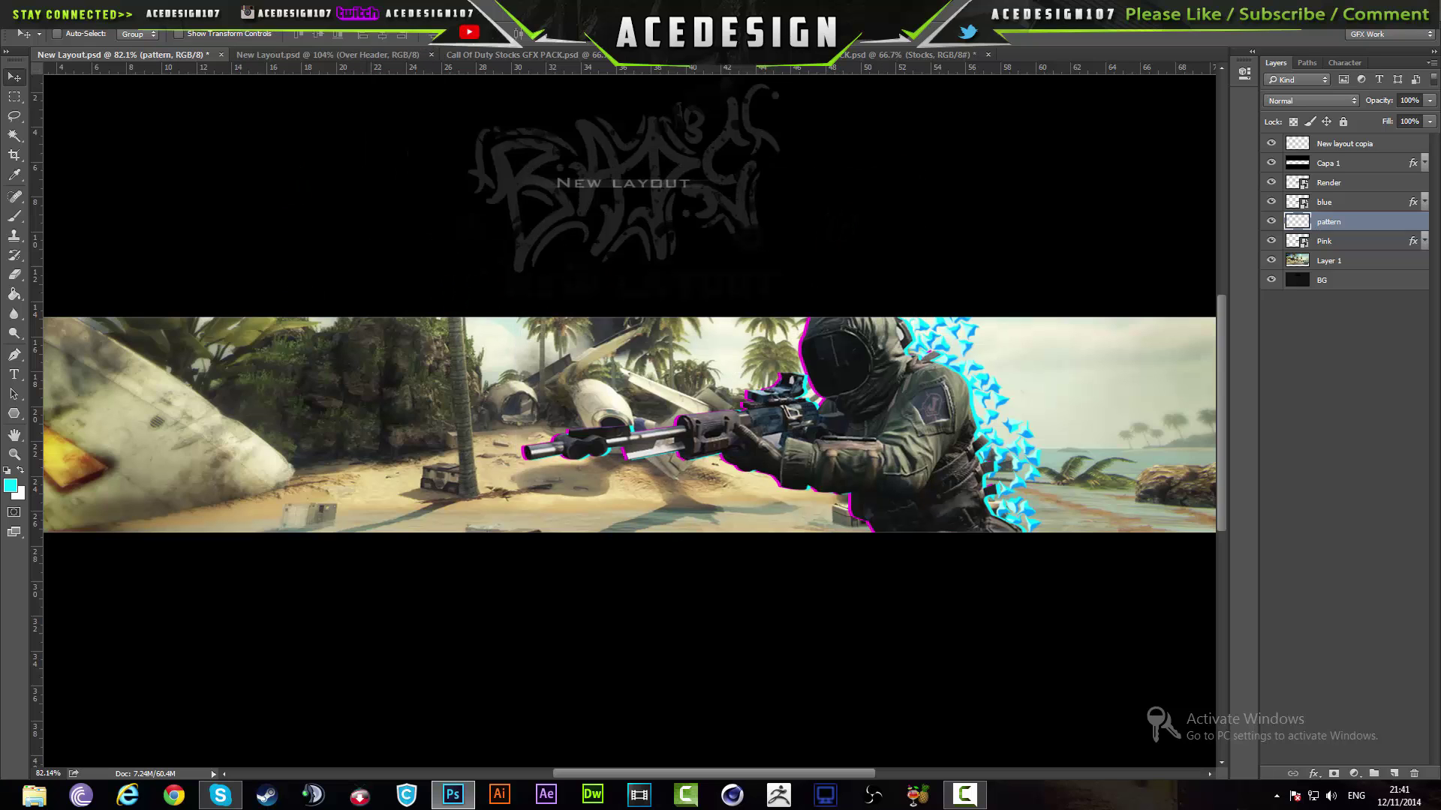
# Apply the Wind stylize filter to the pattern layer with its direction from the right, previewing the shards with different methods.
pyautogui.click(241, 9)
pyautogui.moveTo(258, 194)
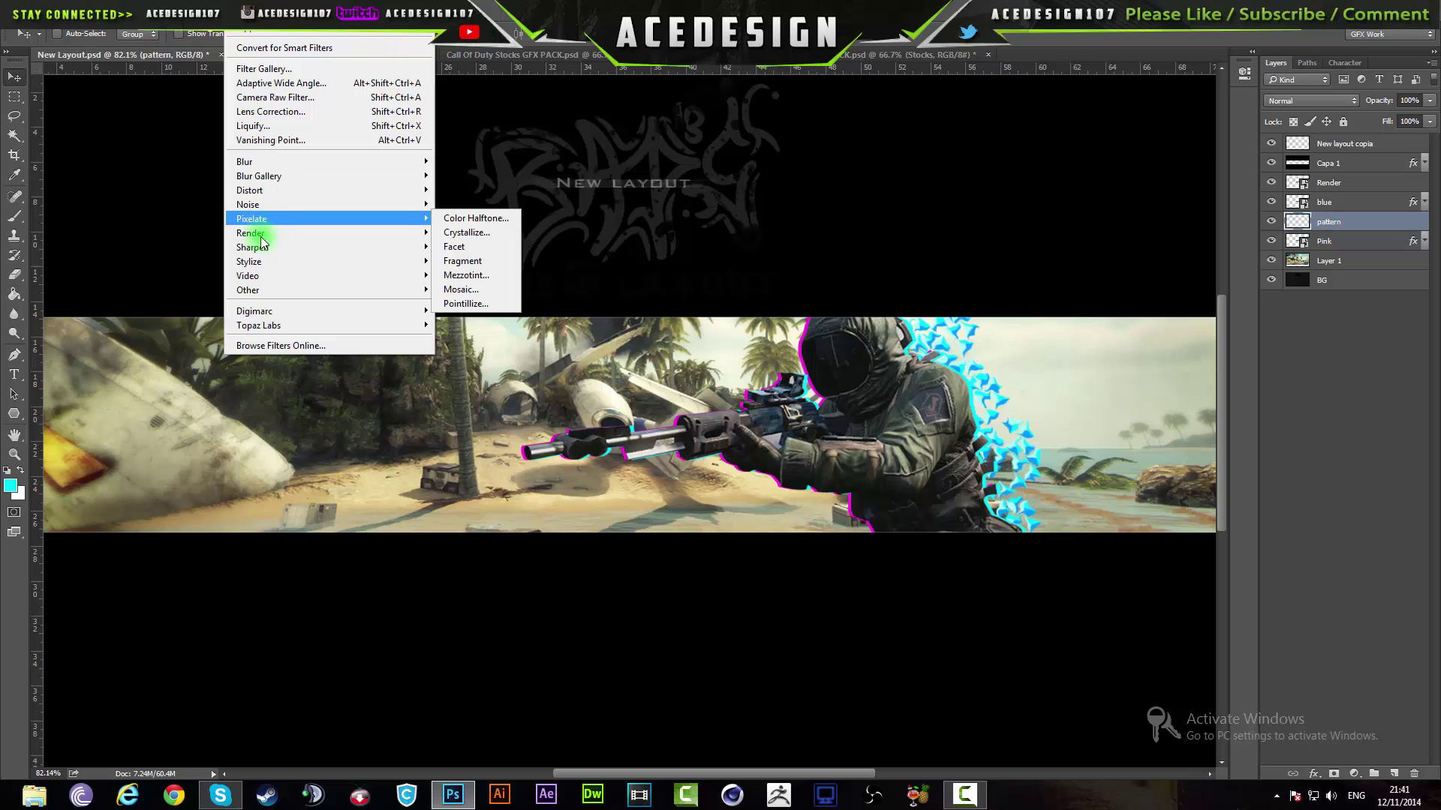
pyautogui.moveTo(262, 247)
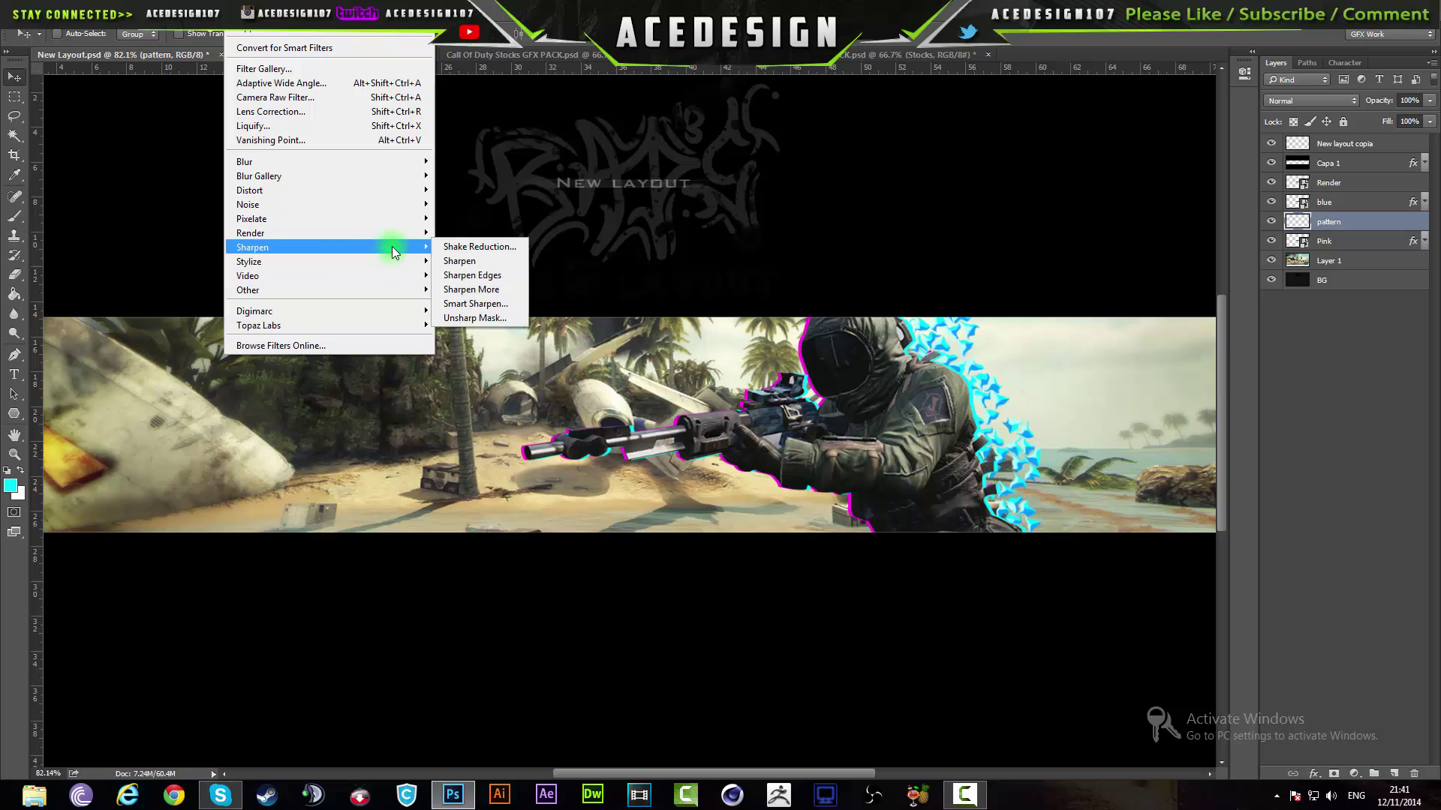
pyautogui.moveTo(418, 262)
pyautogui.click(467, 360)
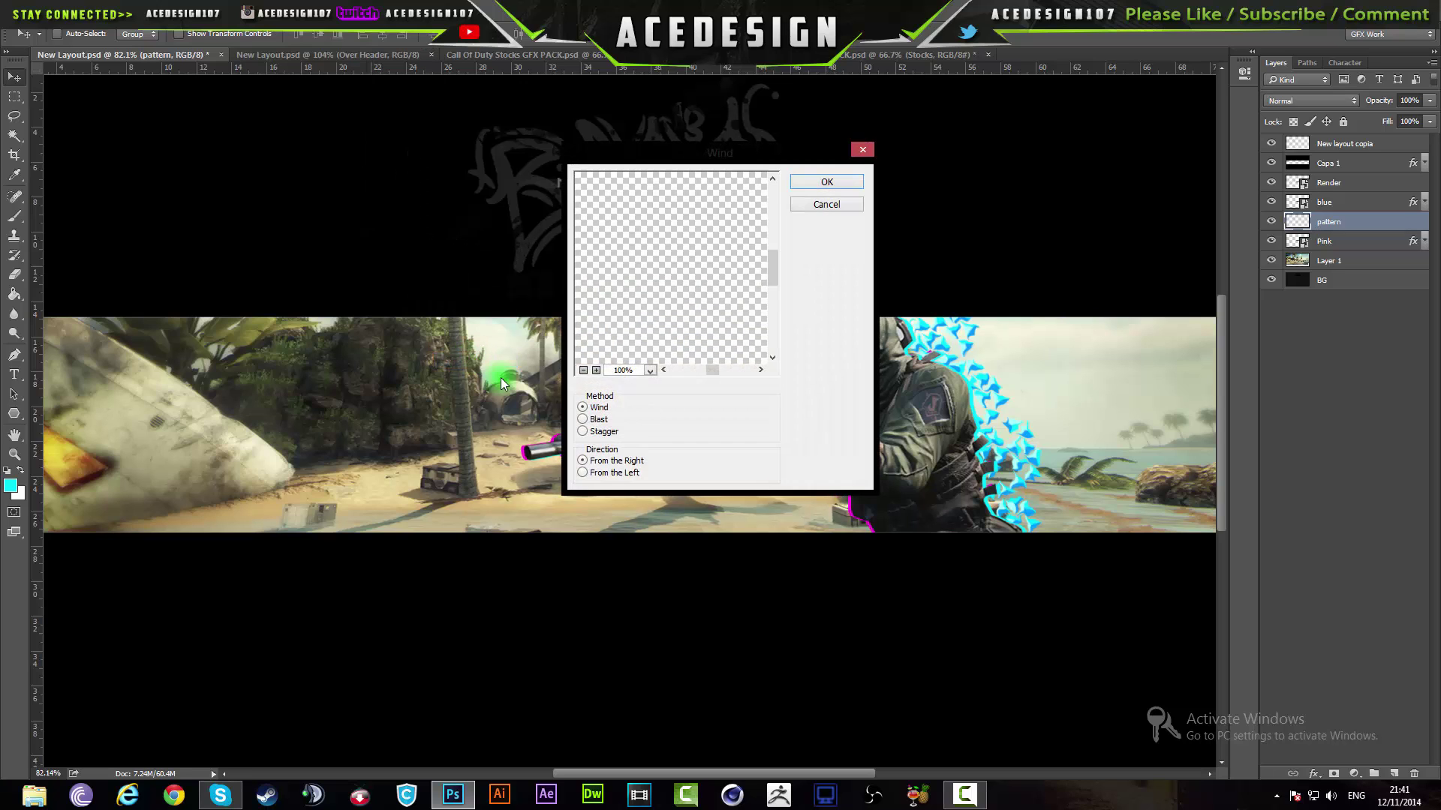
pyautogui.click(590, 431)
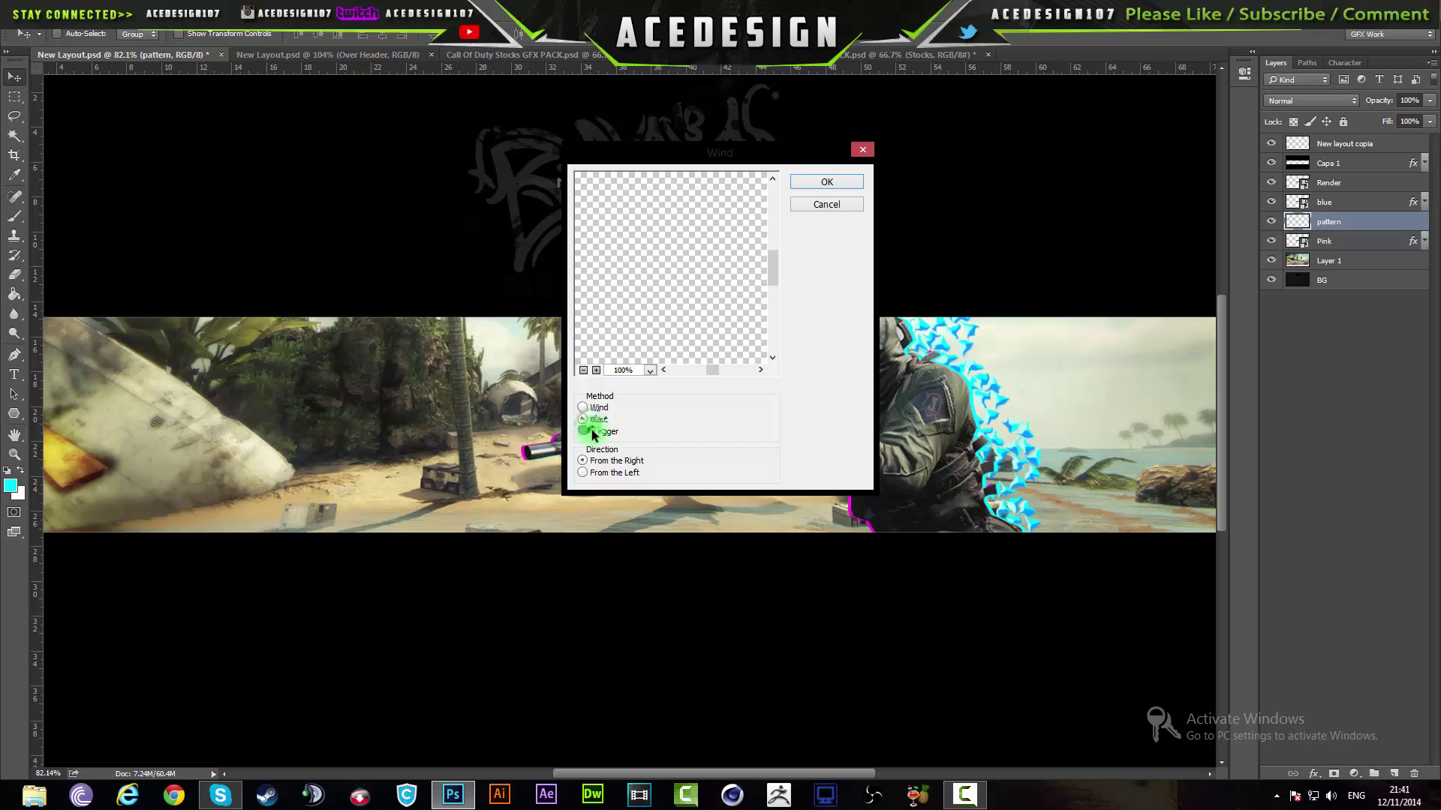
pyautogui.moveTo(681, 295); pyautogui.dragTo(668, 307)
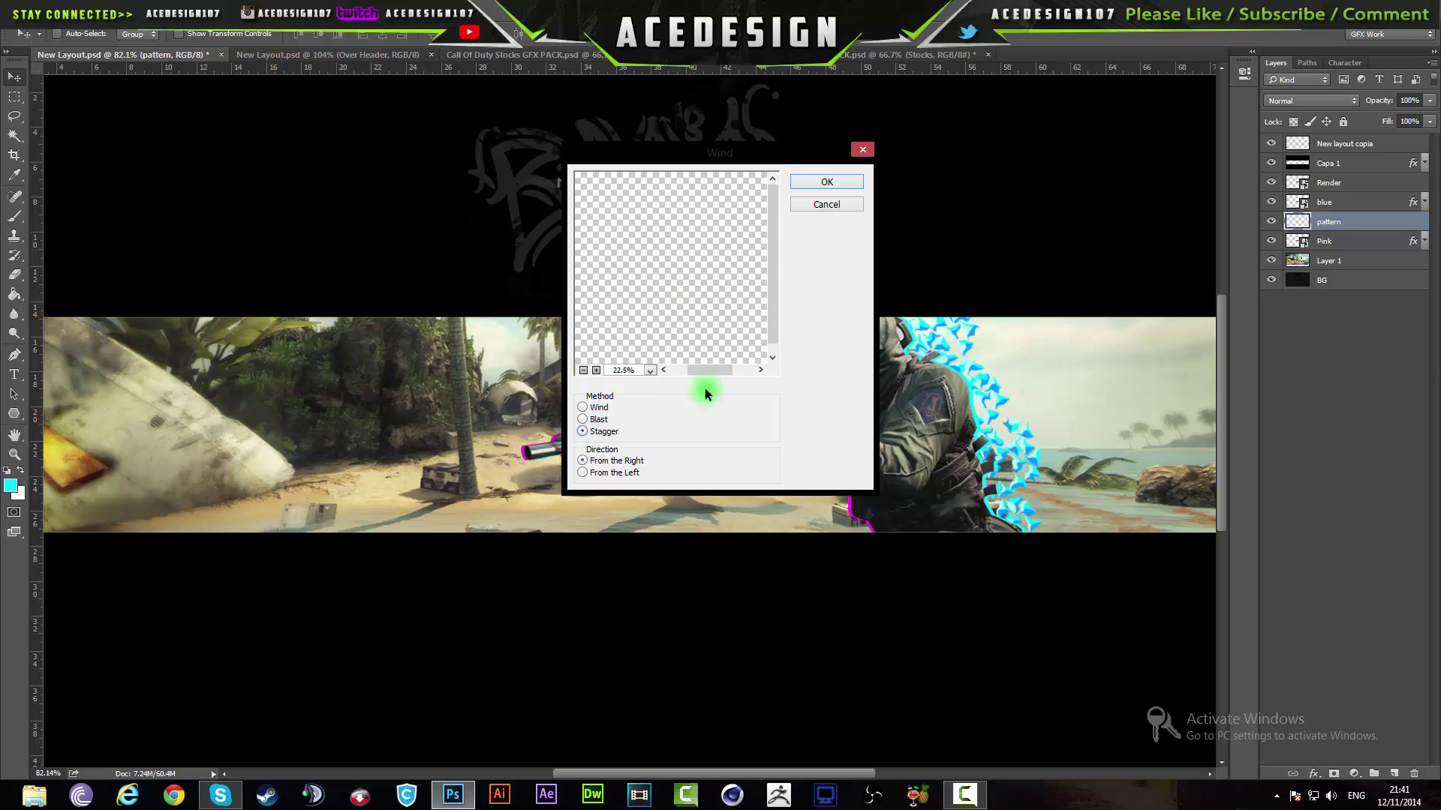
pyautogui.scroll(1, 708, 375)
pyautogui.moveTo(709, 369); pyautogui.dragTo(733, 367)
pyautogui.moveTo(740, 312)
pyautogui.mouseDown()
pyautogui.moveTo(696, 305)
pyautogui.moveTo(679, 270)
pyautogui.moveTo(667, 289)
pyautogui.mouseUp()
pyautogui.scroll(5, 684, 260)
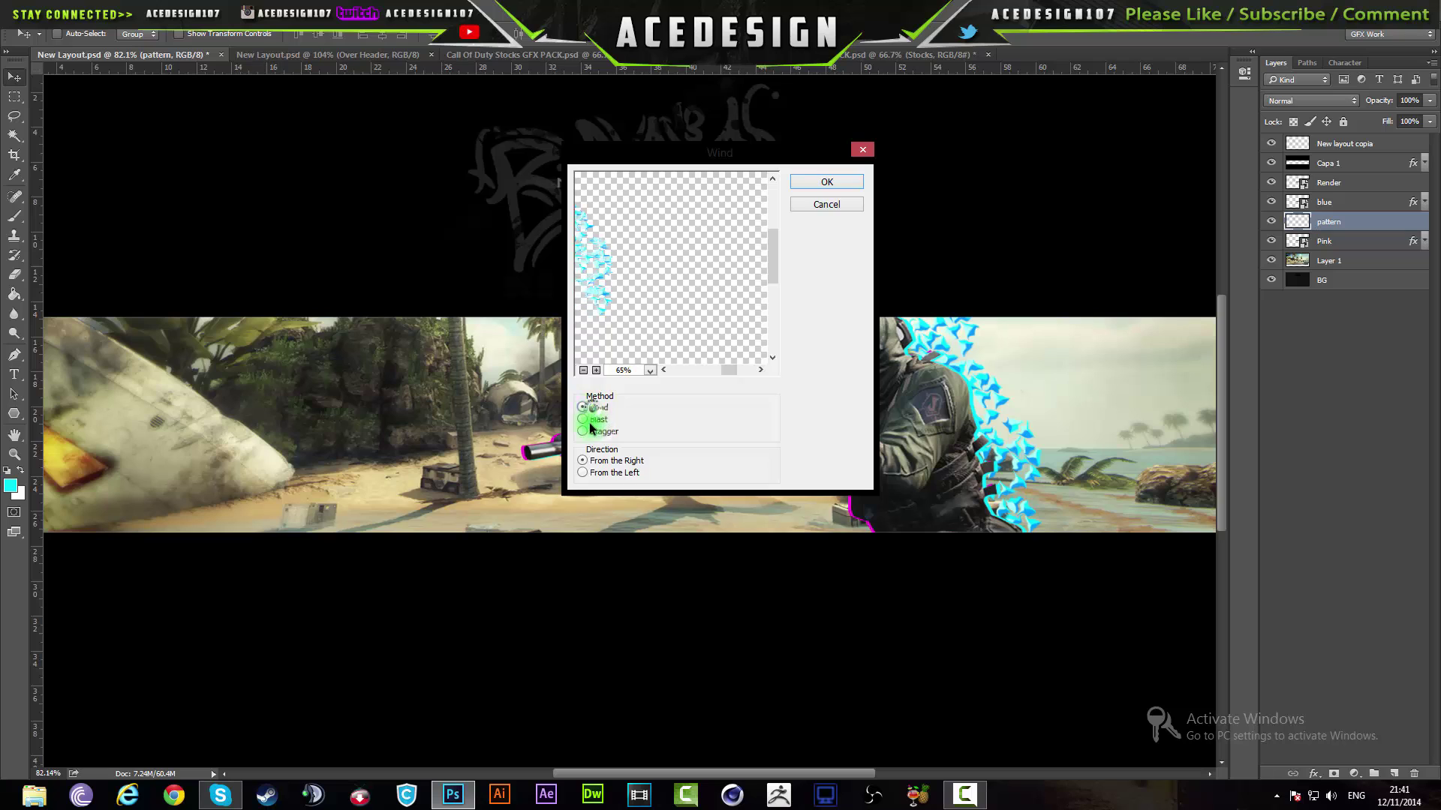
pyautogui.click(817, 182)
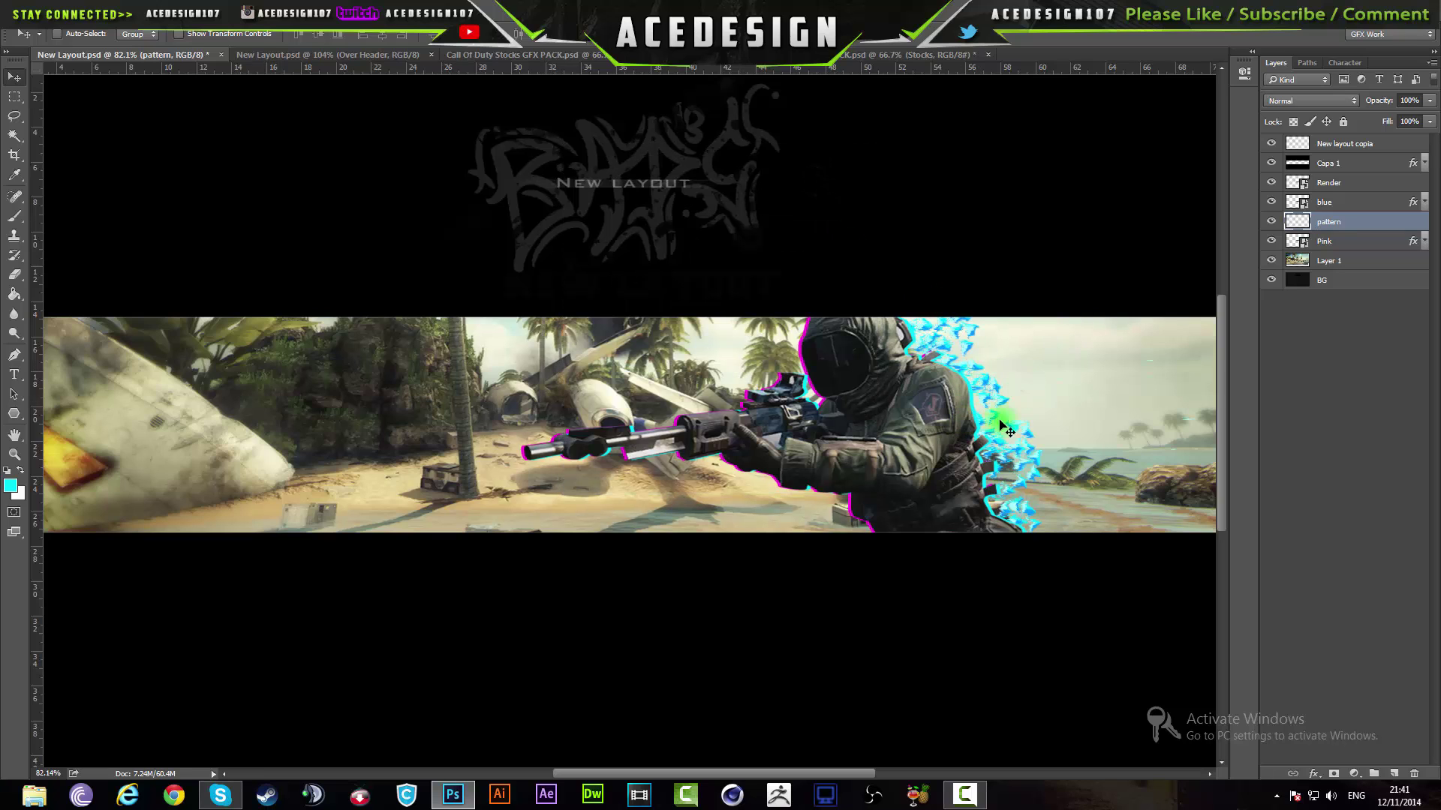
# Undo the Wind filter on the pattern layer.
pyautogui.hotkey('ctrl', 'z')
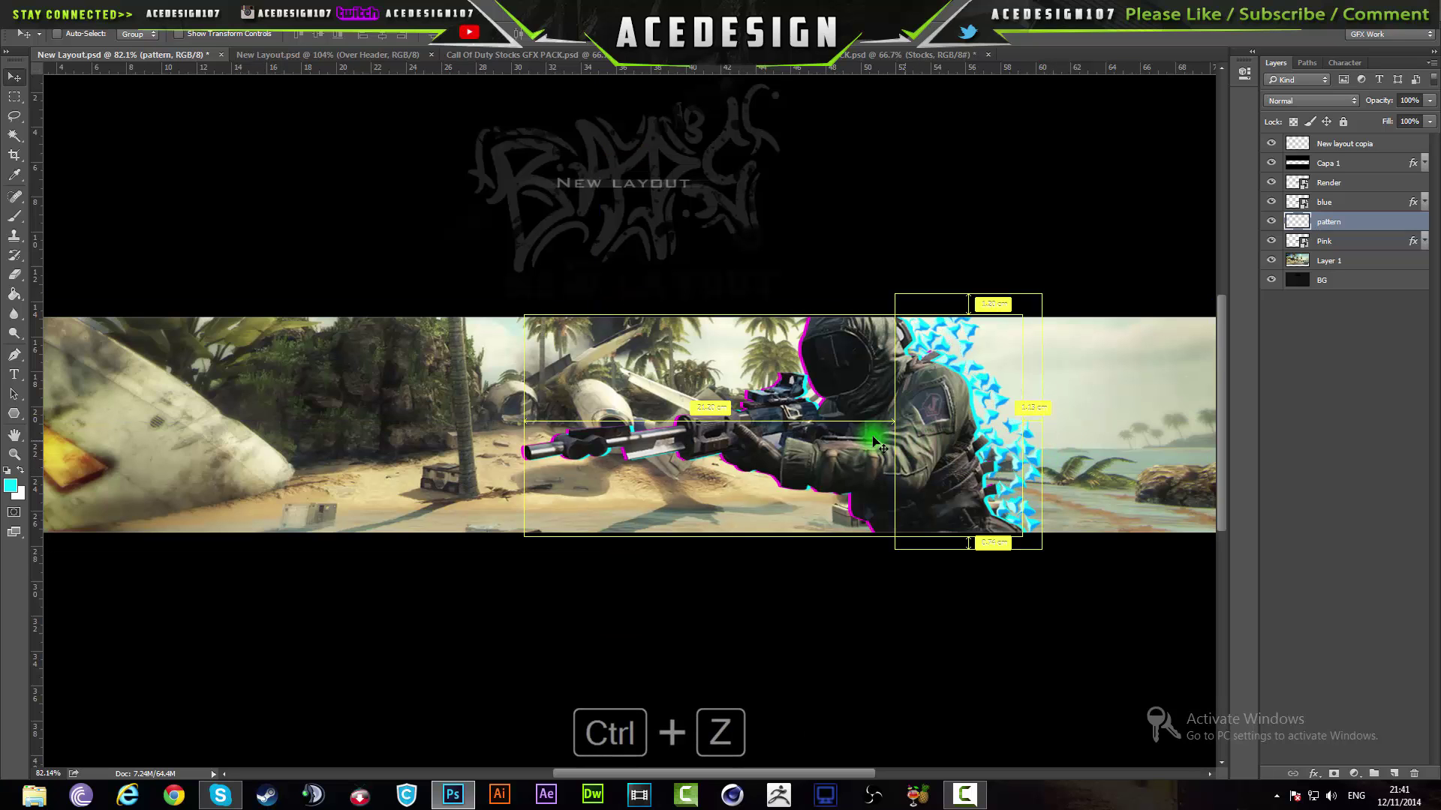
pyautogui.scroll(-3, 501, 489)
pyautogui.scroll(2, 689, 399)
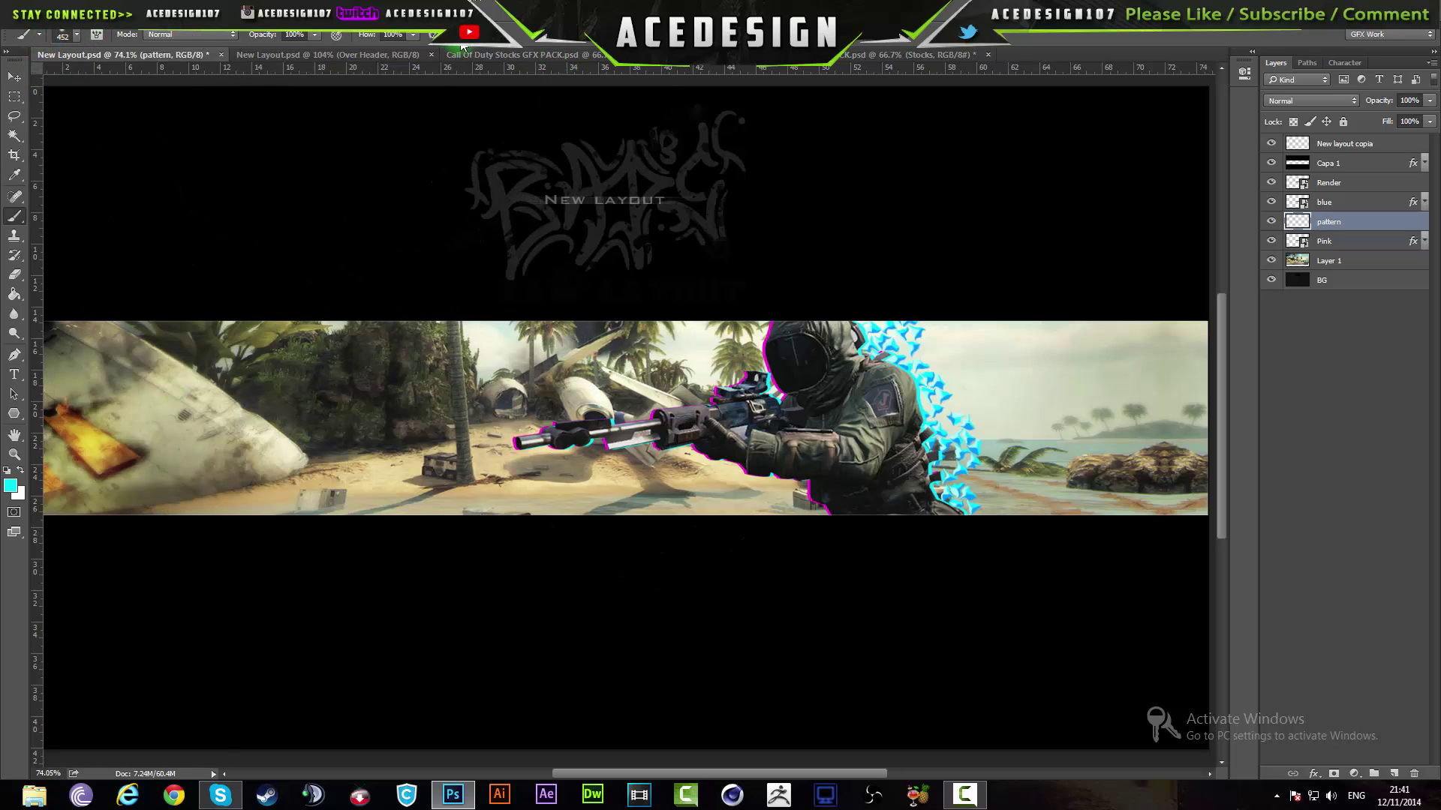
# Examine the shards and outlines around the soldier in the finished SOAR WHIZ banner, then return to the banner in progress.
pyautogui.click(480, 57)
pyautogui.click(353, 55)
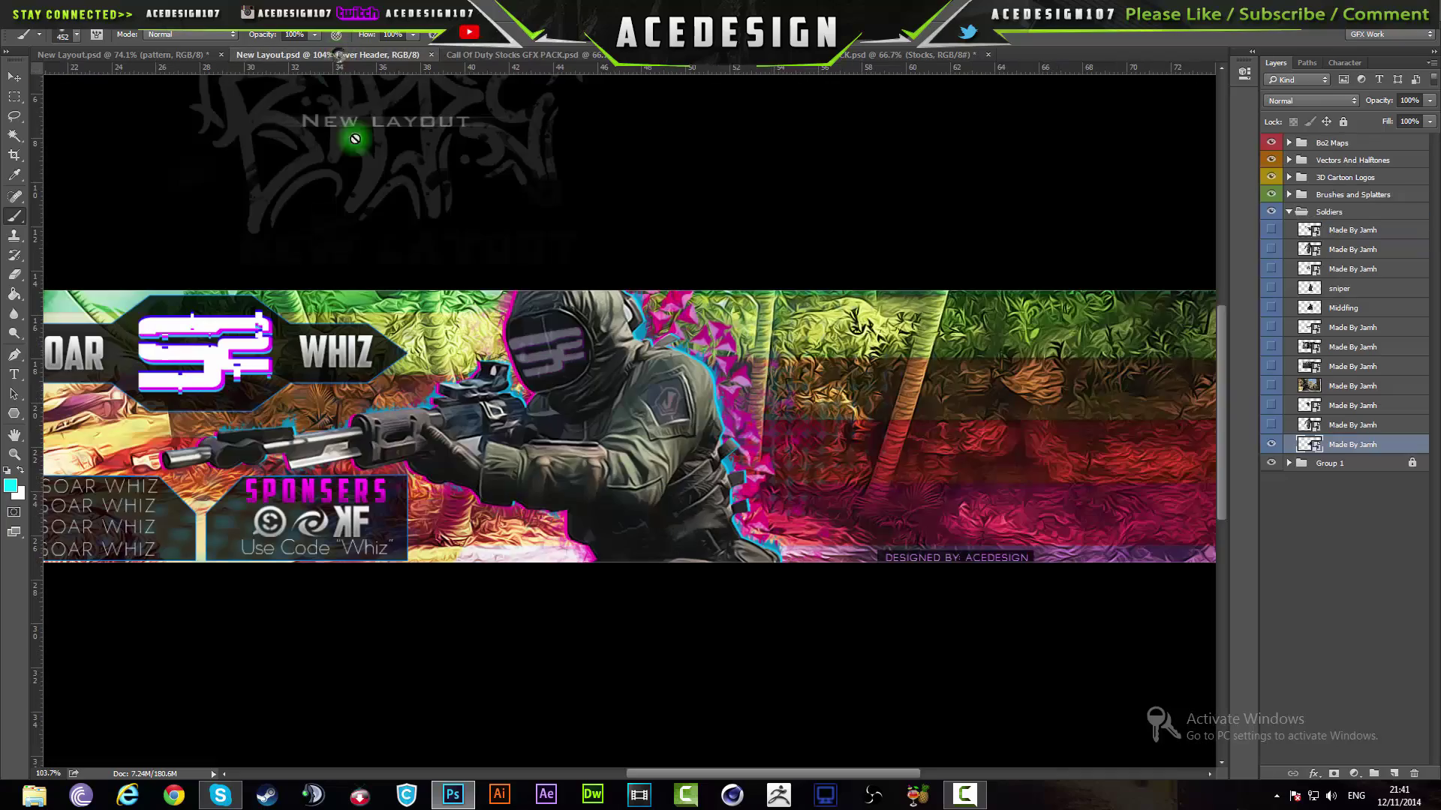
pyautogui.scroll(3, 369, 375)
pyautogui.scroll(2, 368, 375)
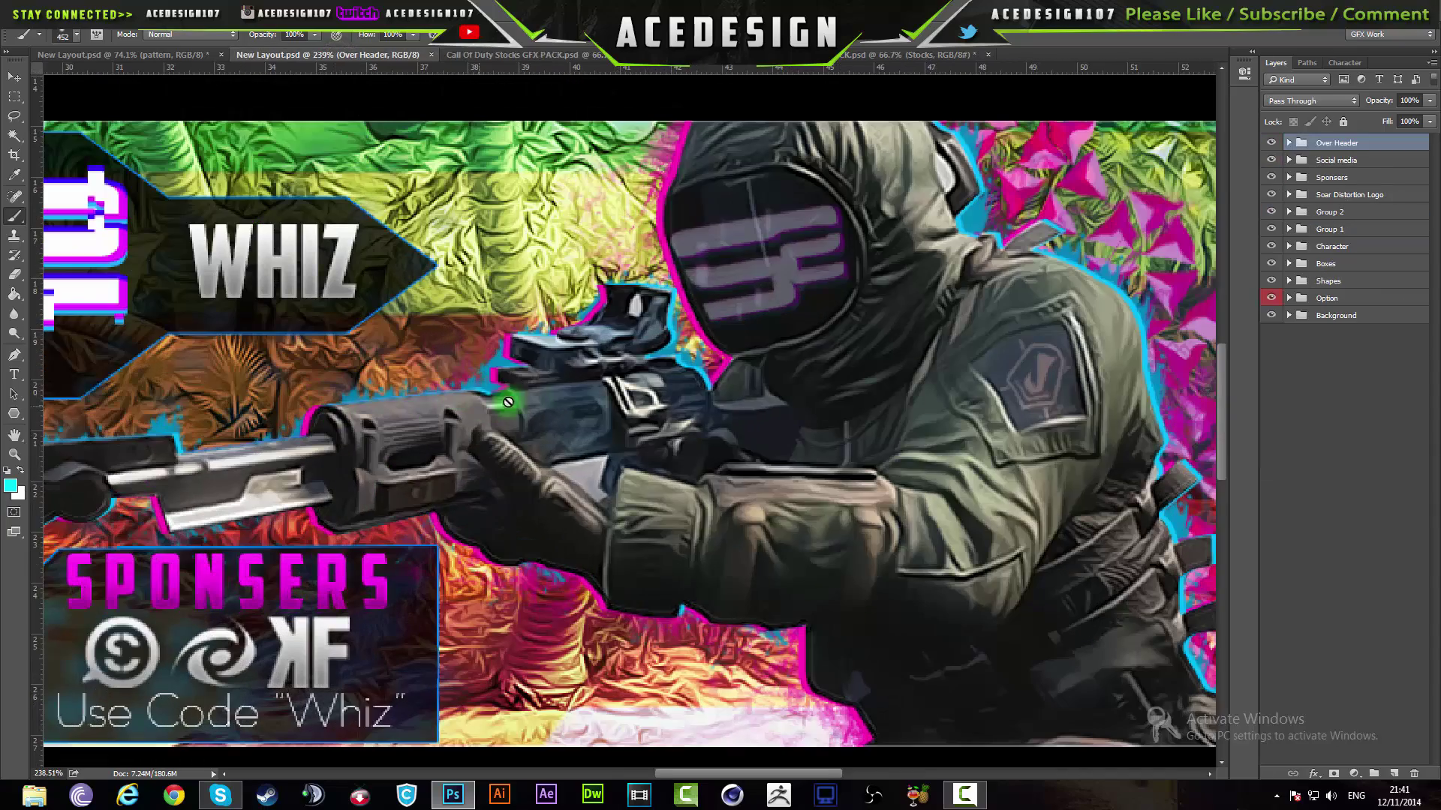
pyautogui.scroll(-7, 507, 402)
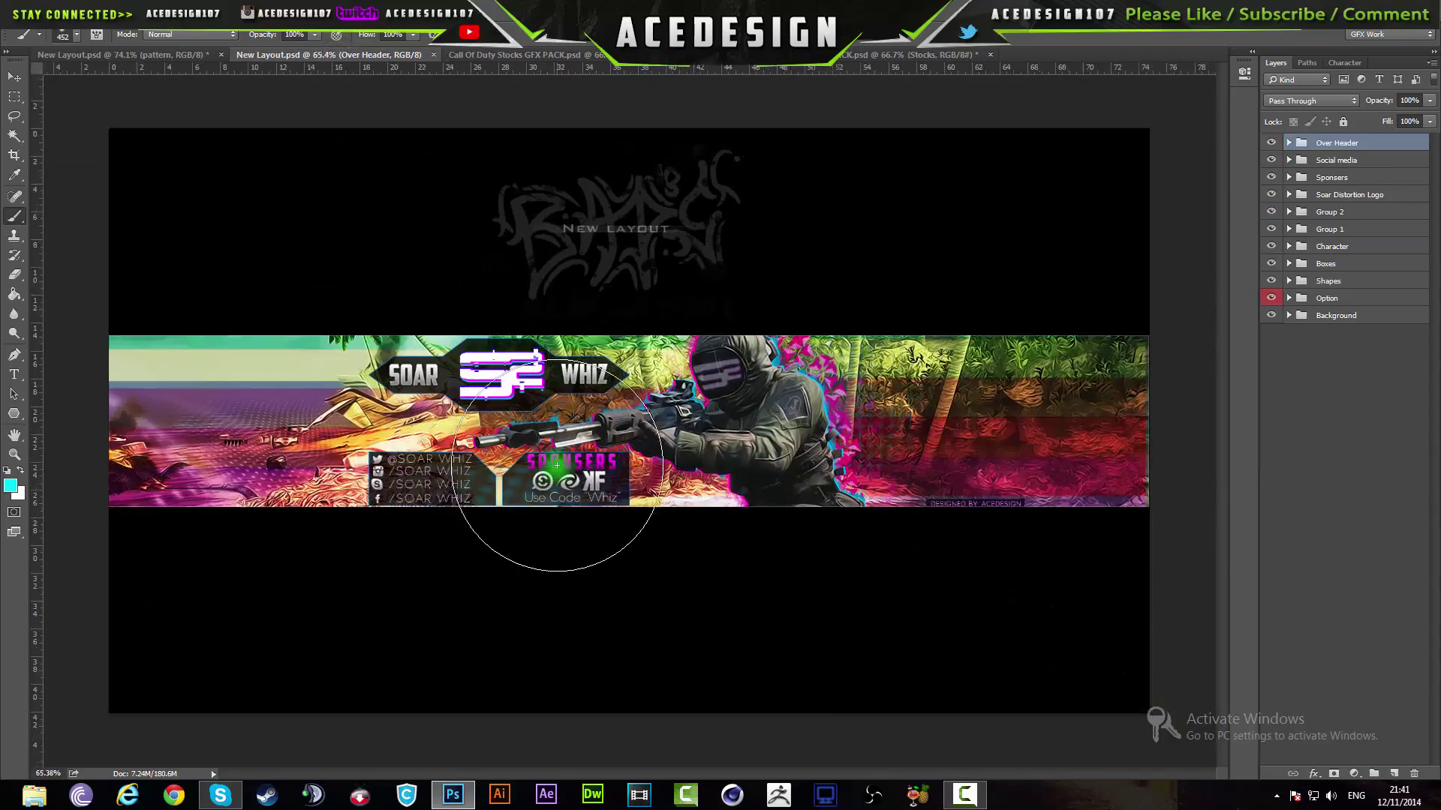
pyautogui.scroll(1, 557, 465)
pyautogui.click(153, 56)
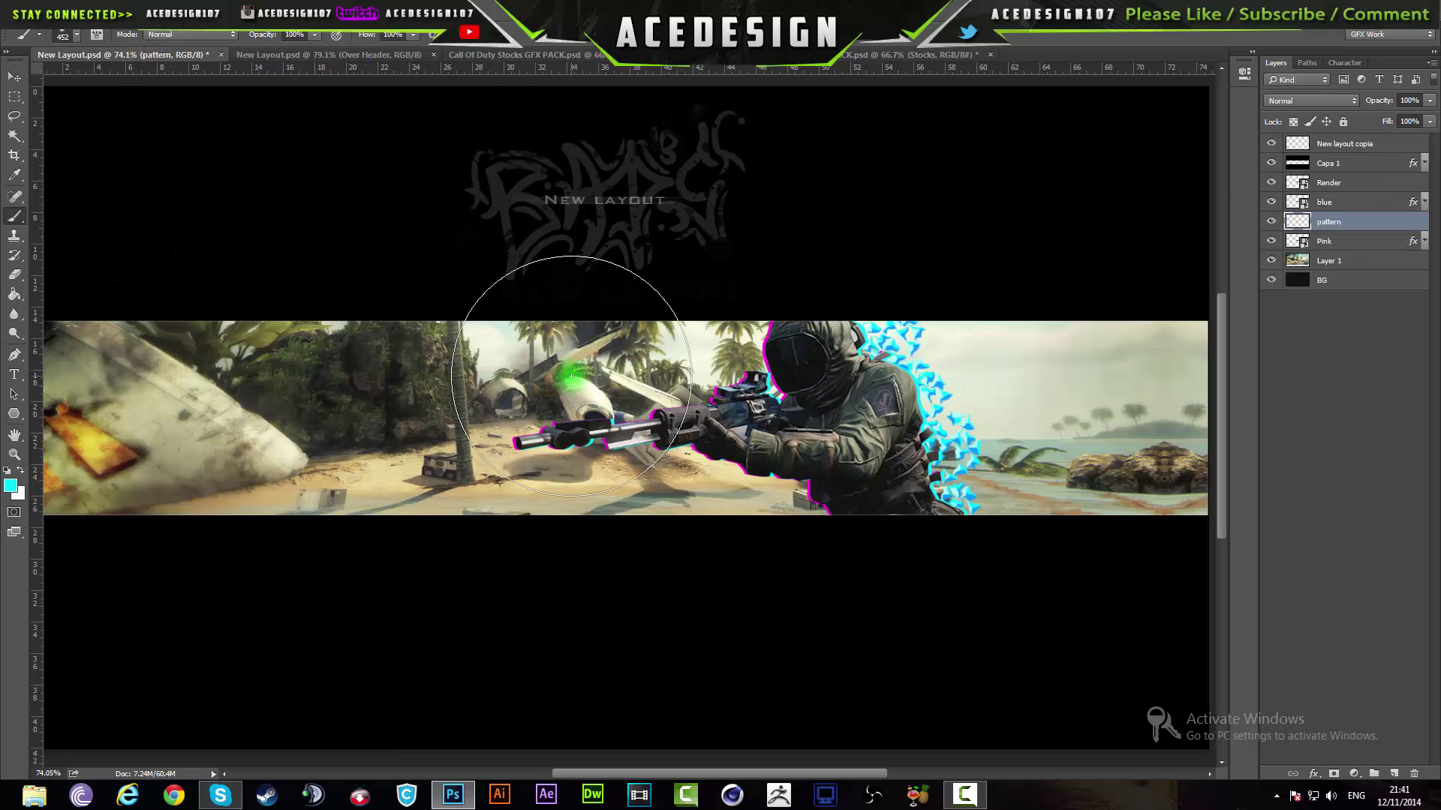
# Choose the 474 px splatter brush and try a test stamp over the rifle, then undo it.
pyautogui.click(76, 38)
pyautogui.moveTo(183, 202); pyautogui.dragTo(188, 285)
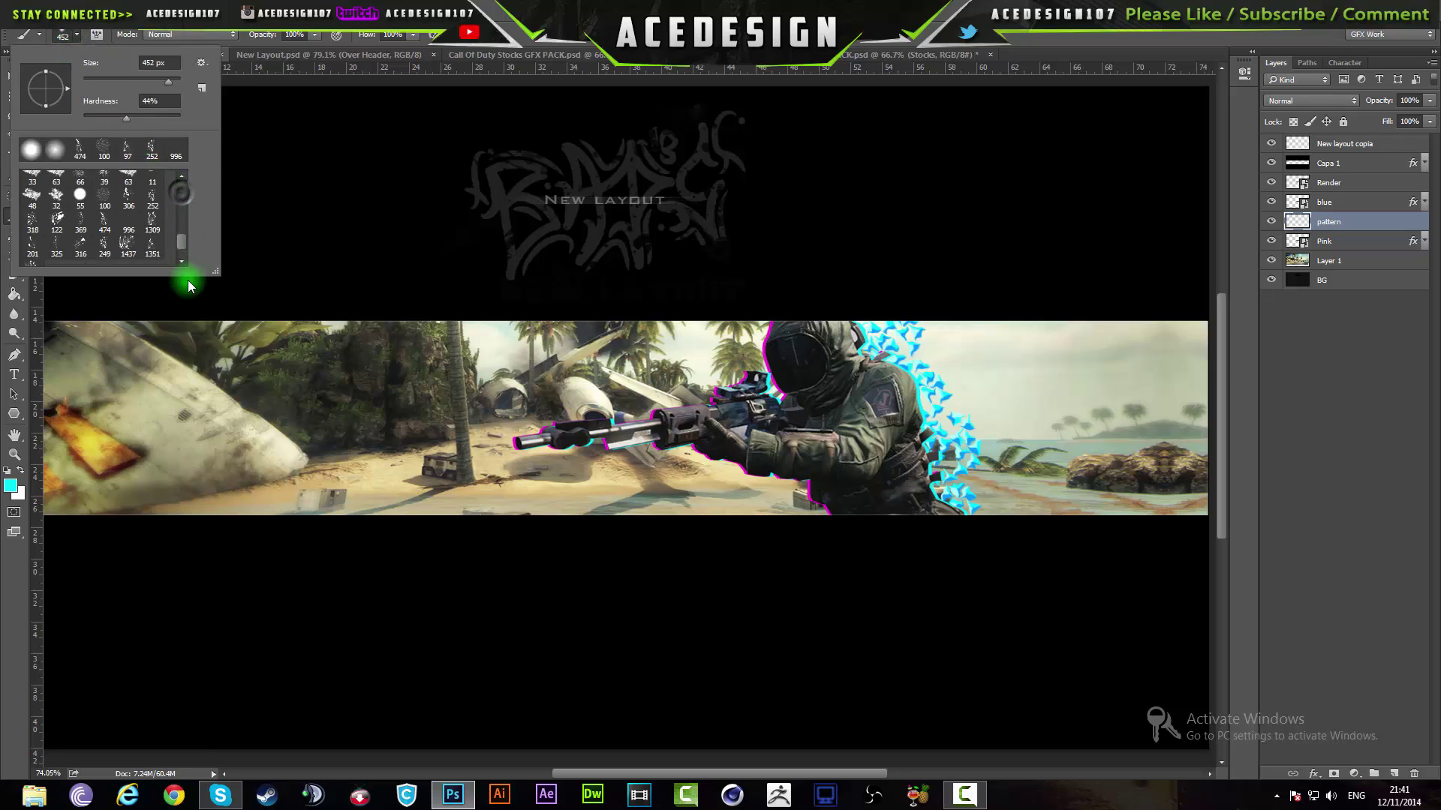
pyautogui.click(102, 224)
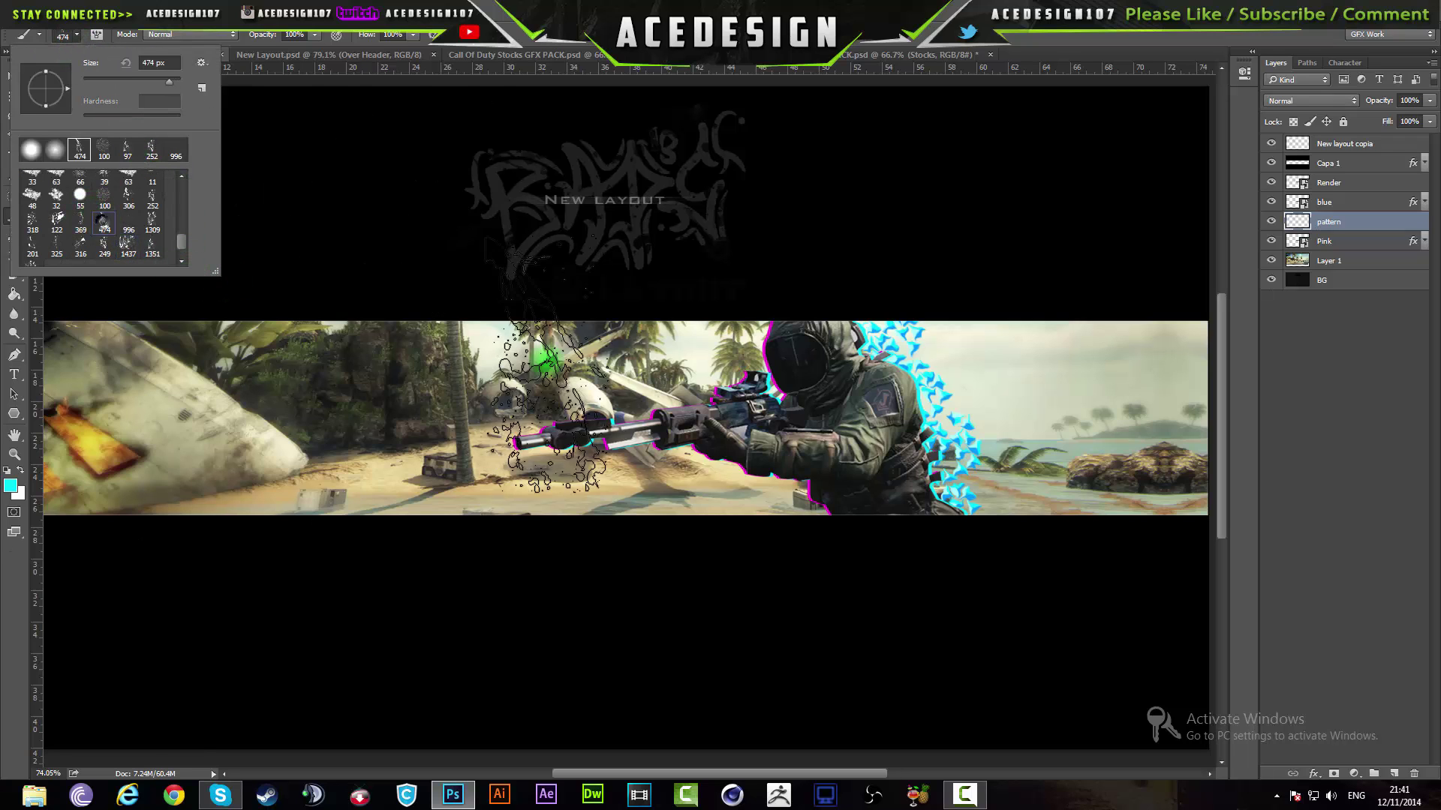
pyautogui.click(589, 461)
pyautogui.hotkey('ctrl', 'z')
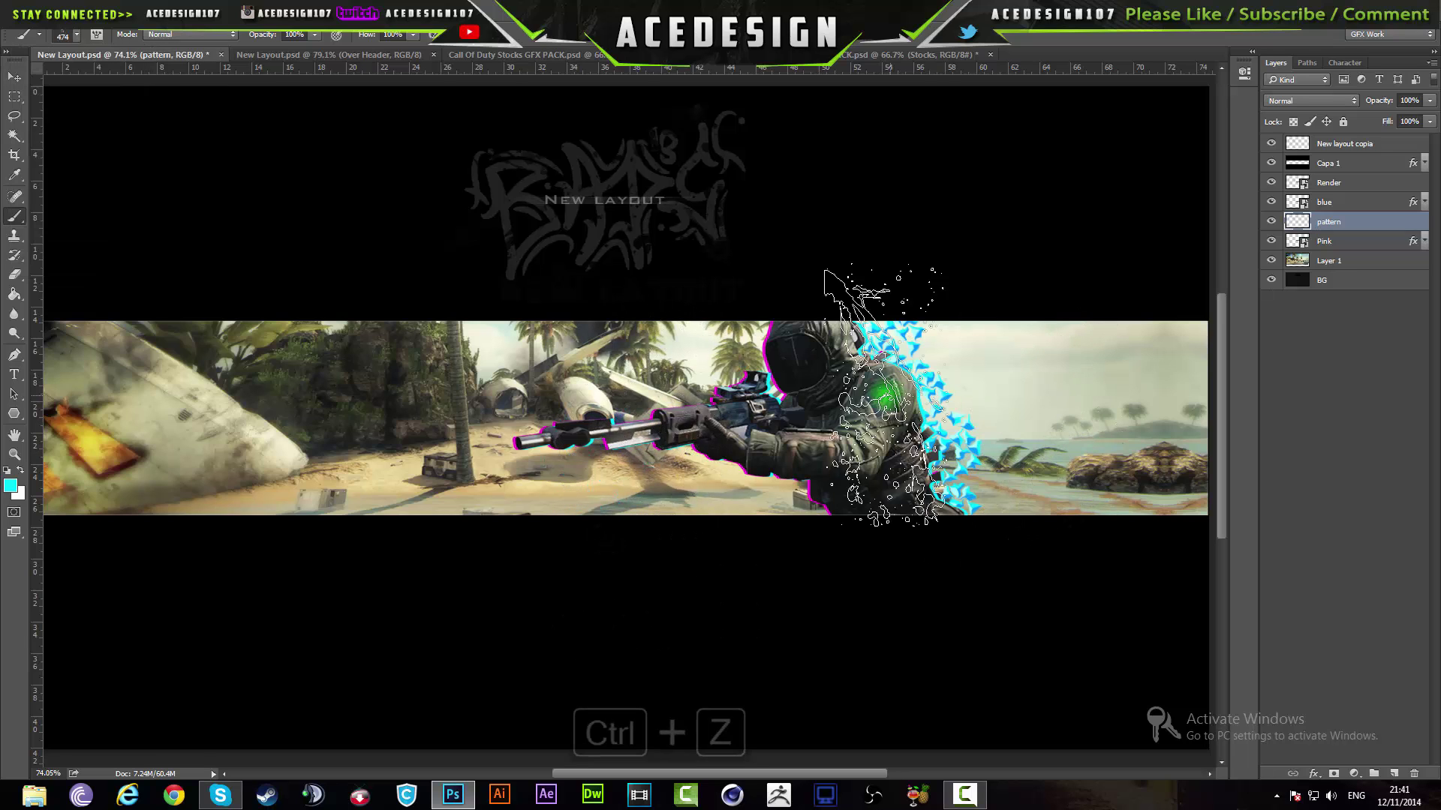
# Set the foreground color to magenta ff00de by sampling the pink outline of the rifle.
pyautogui.click(13, 488)
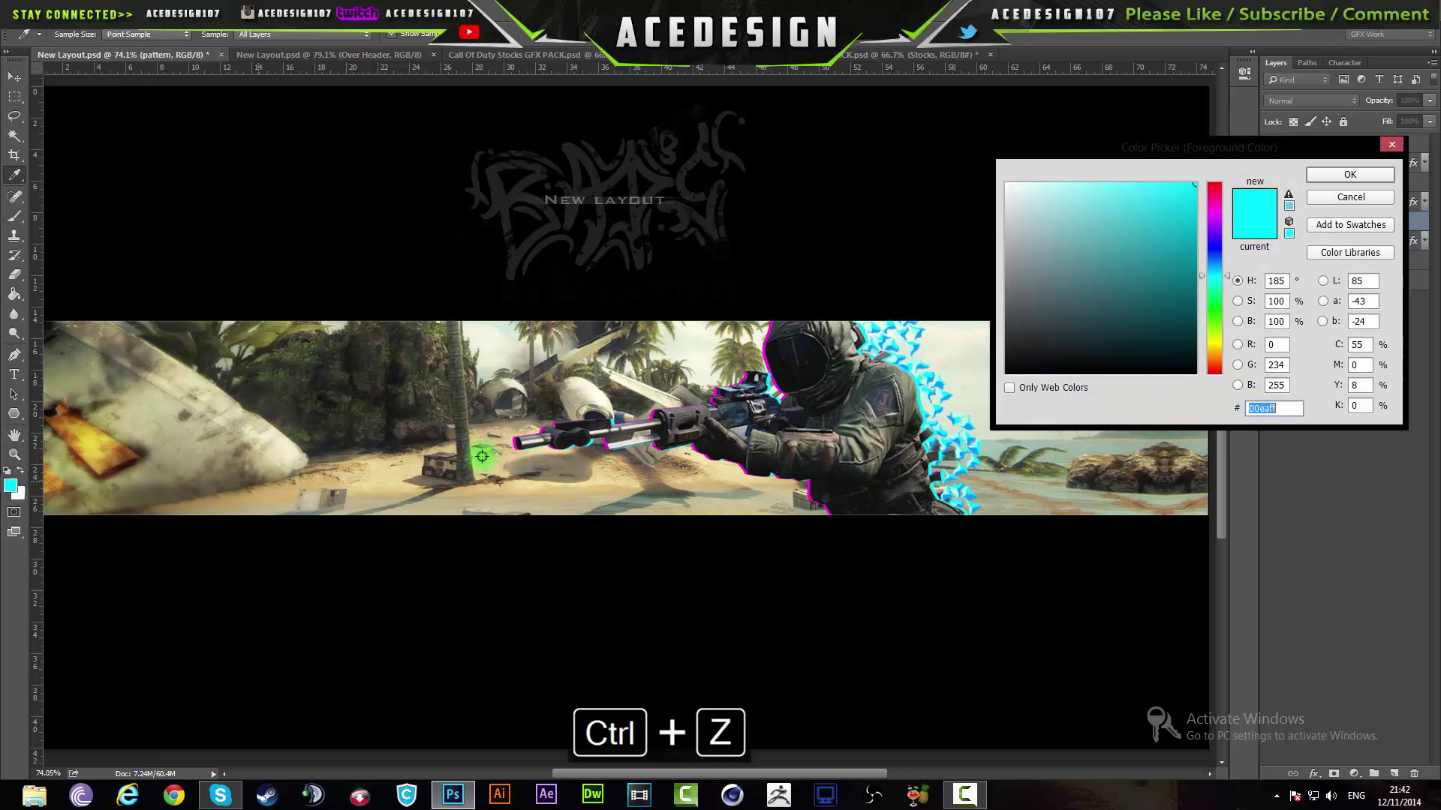
pyautogui.moveTo(480, 454); pyautogui.dragTo(712, 415)
pyautogui.click(654, 439)
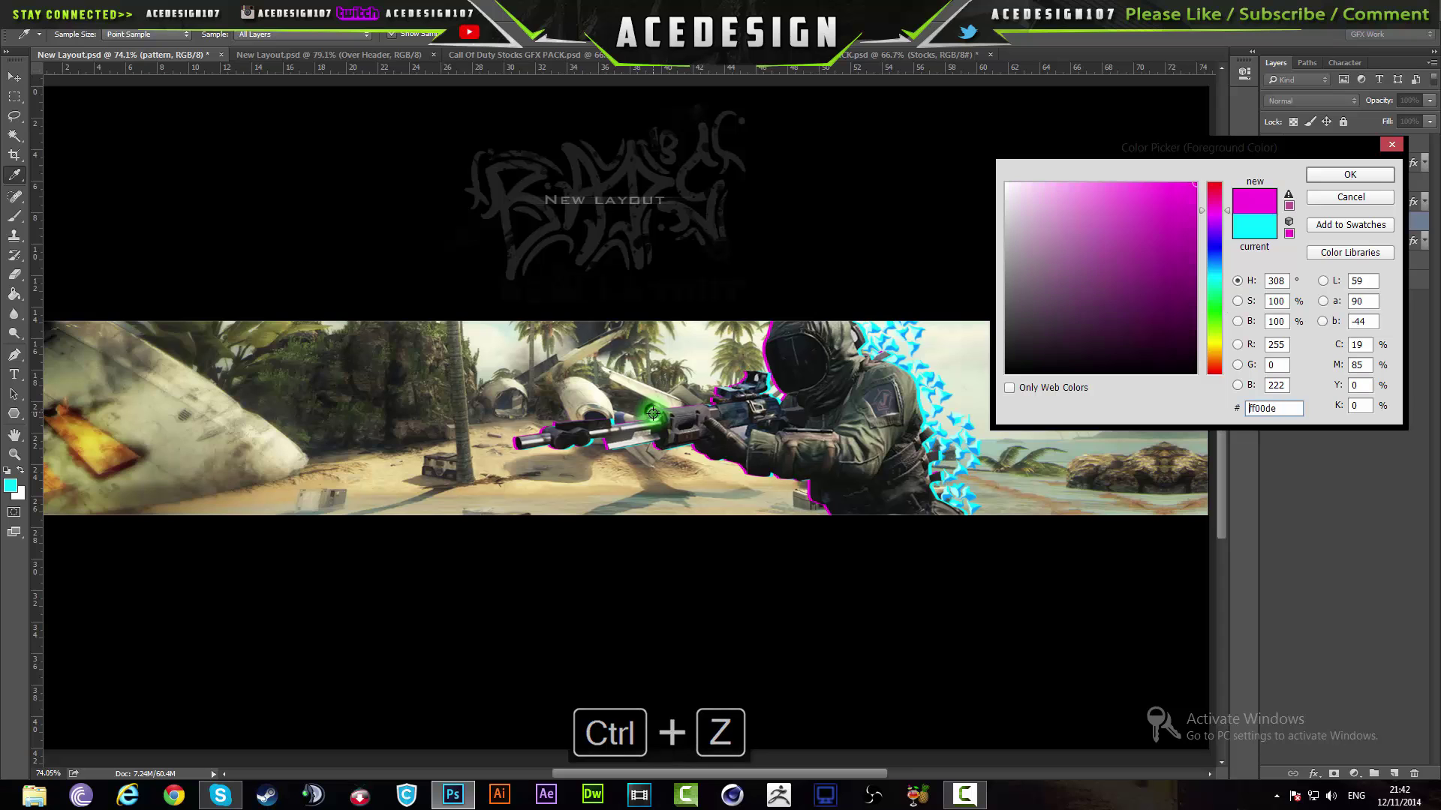
pyautogui.click(1348, 174)
pyautogui.scroll(5, 649, 435)
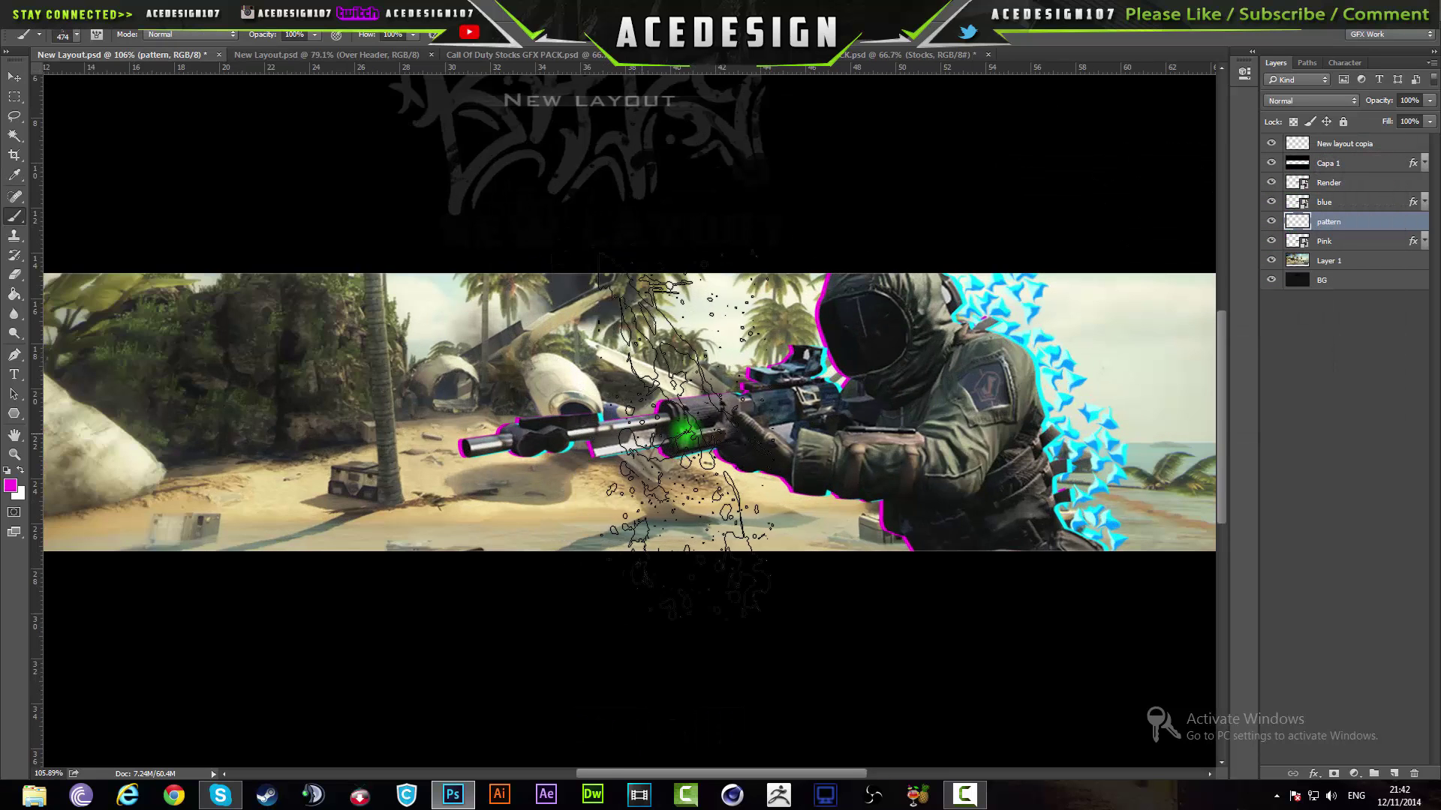
# Reduce the splatter brush to 176 px and try a magenta stamp above the rifle, then undo it.
pyautogui.click(80, 34)
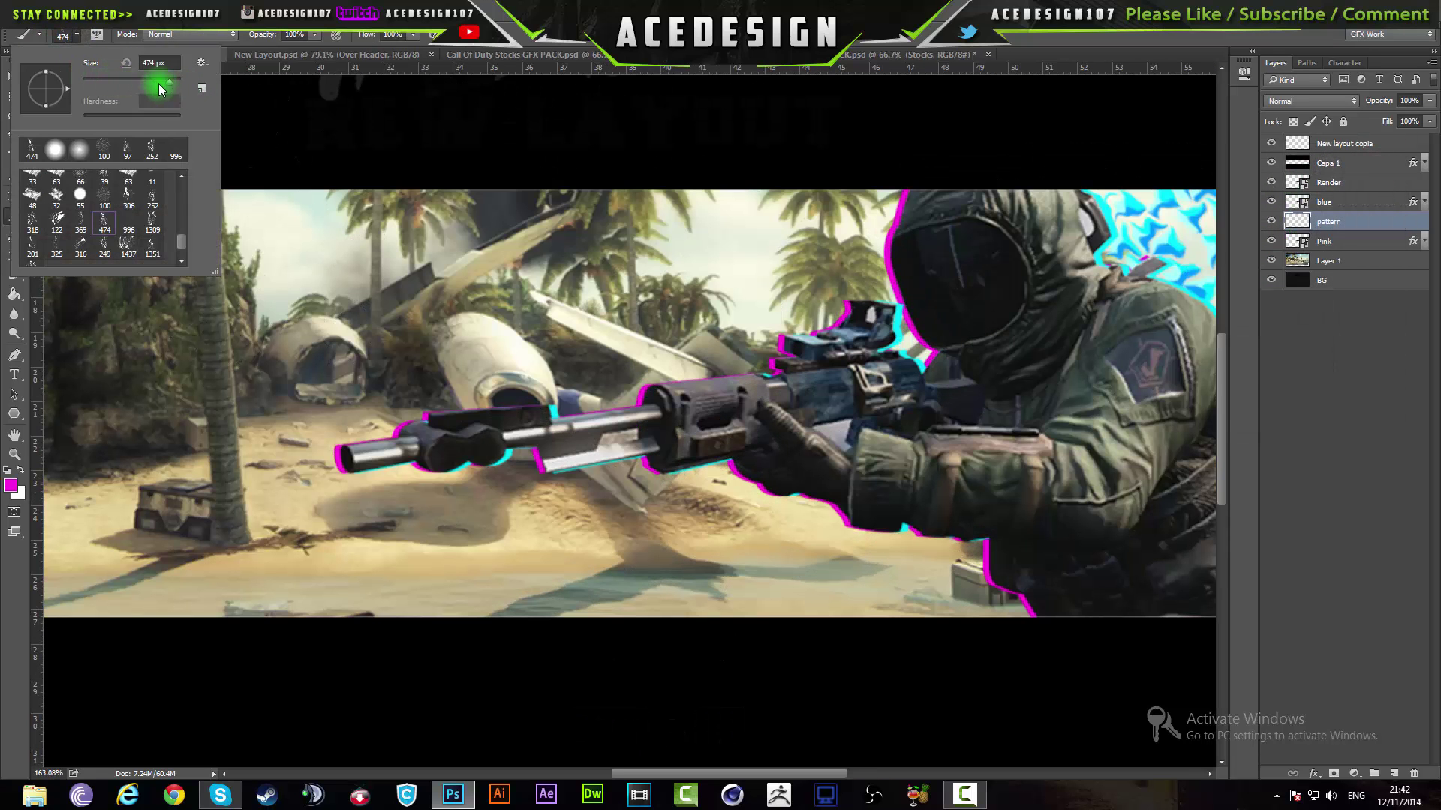
pyautogui.click(754, 316)
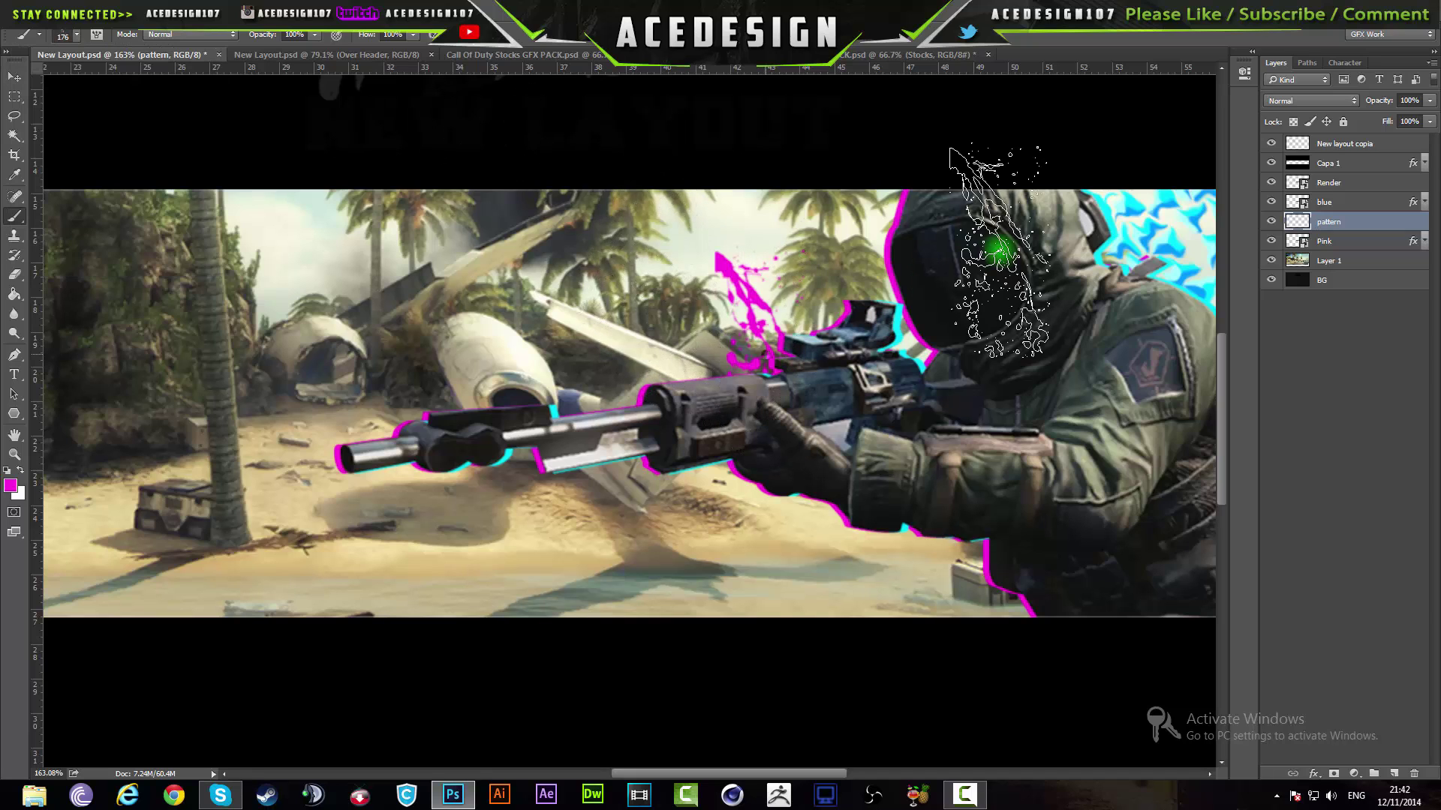
pyautogui.hotkey('ctrl', 'z')
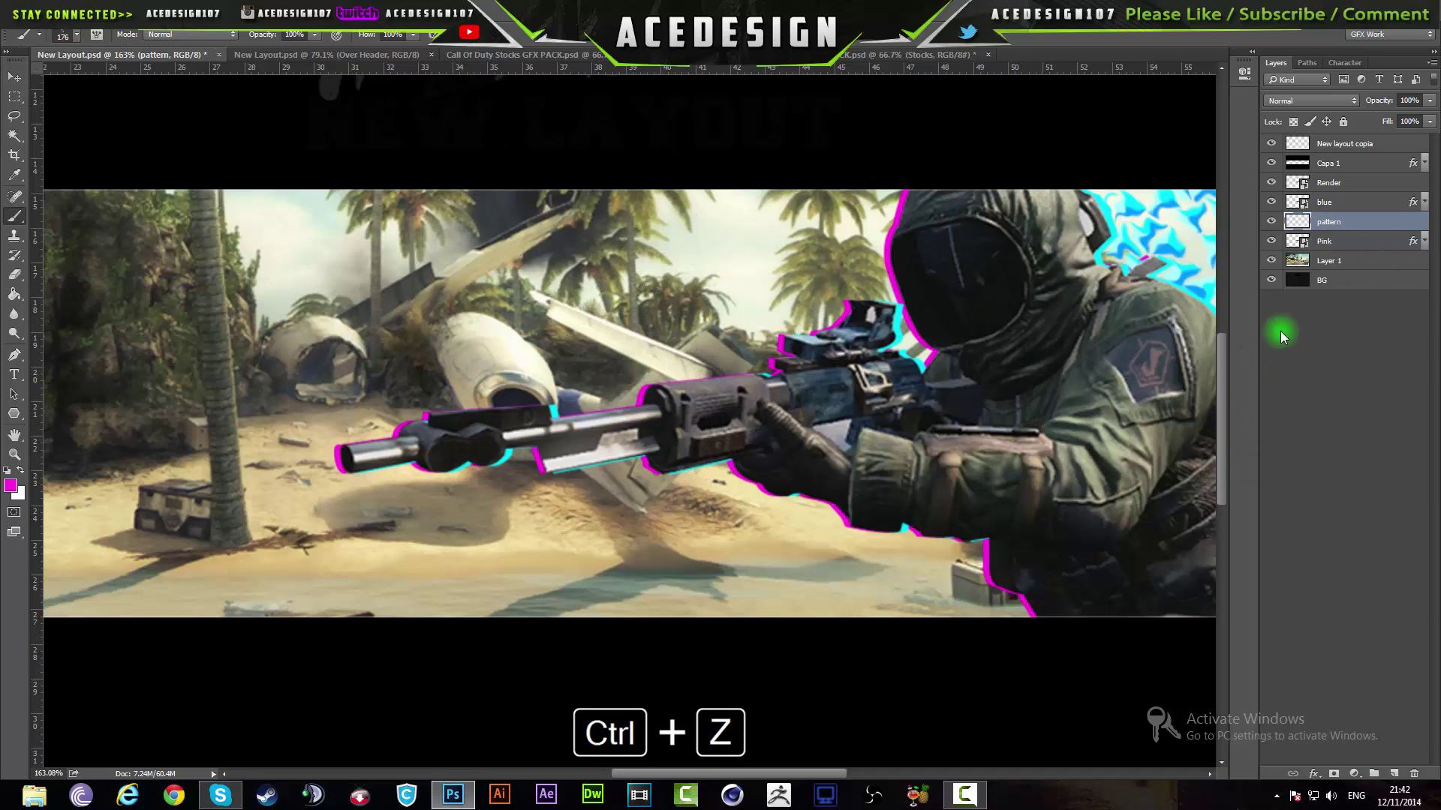
# Create a new layer named "Brushes" directly above the Pink layer and make it the active layer.
pyautogui.click(1355, 245)
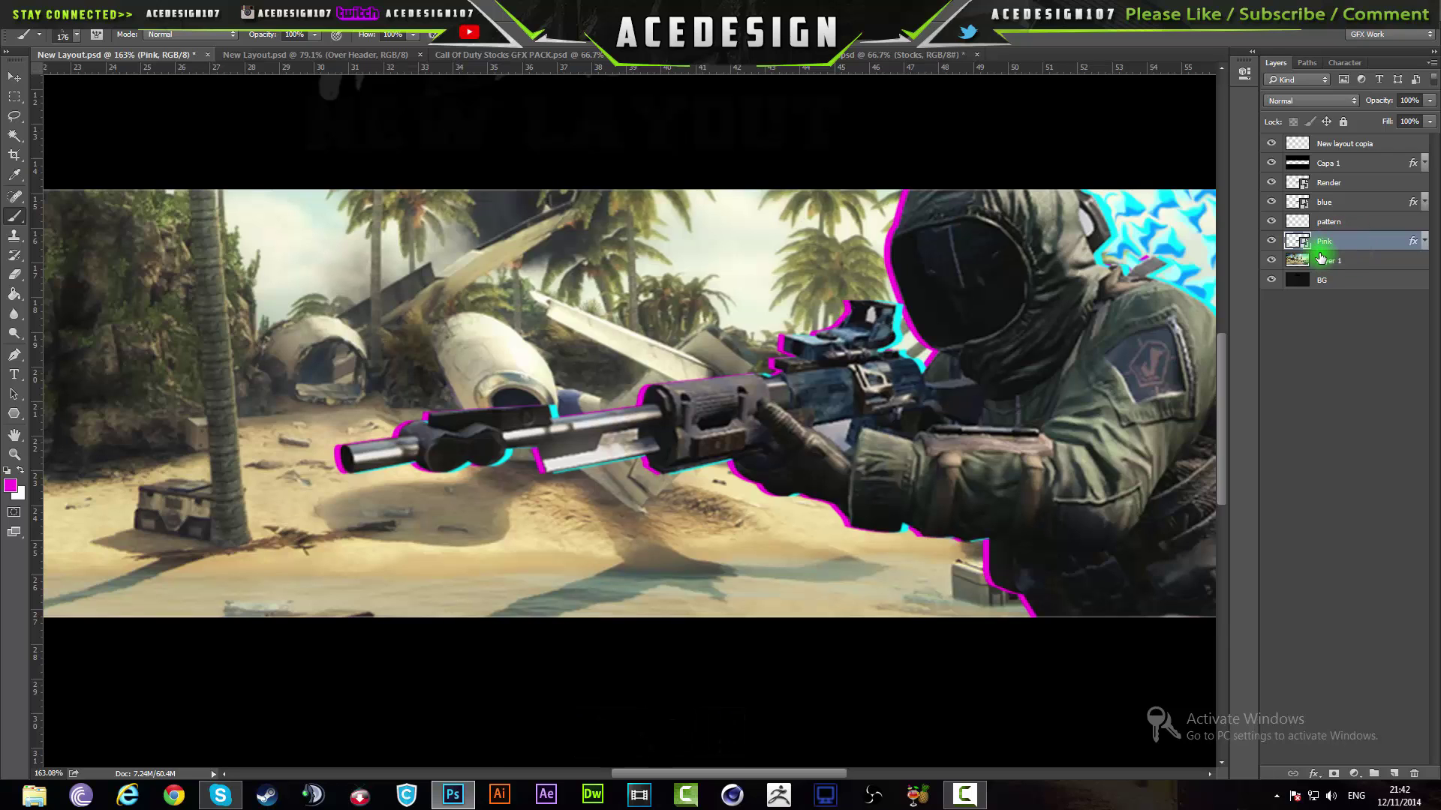
pyautogui.hotkey('ctrl', 'shift', 'n')
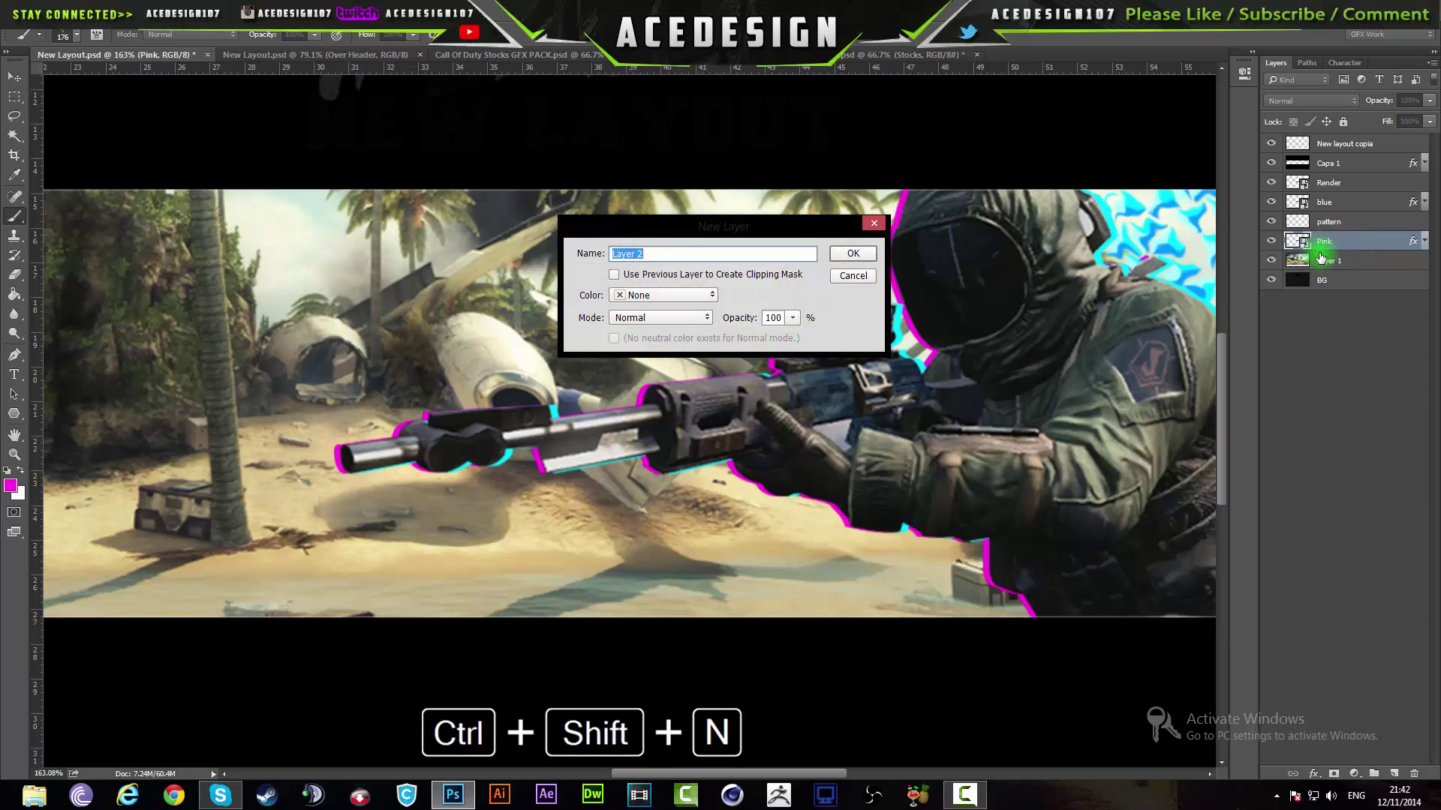
pyautogui.write('Brushes')
pyautogui.press('Return')
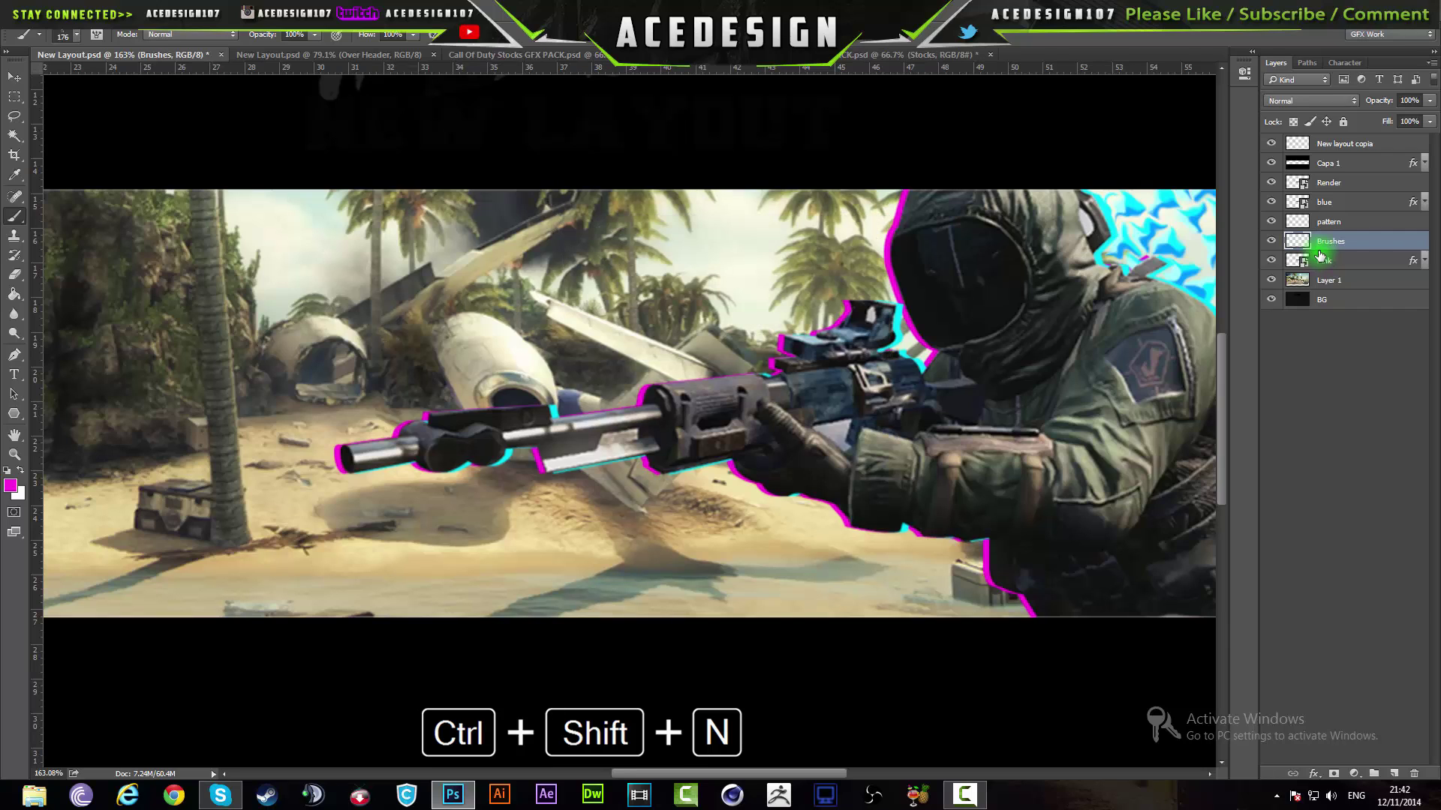
pyautogui.click(1360, 262)
pyautogui.click(1377, 240)
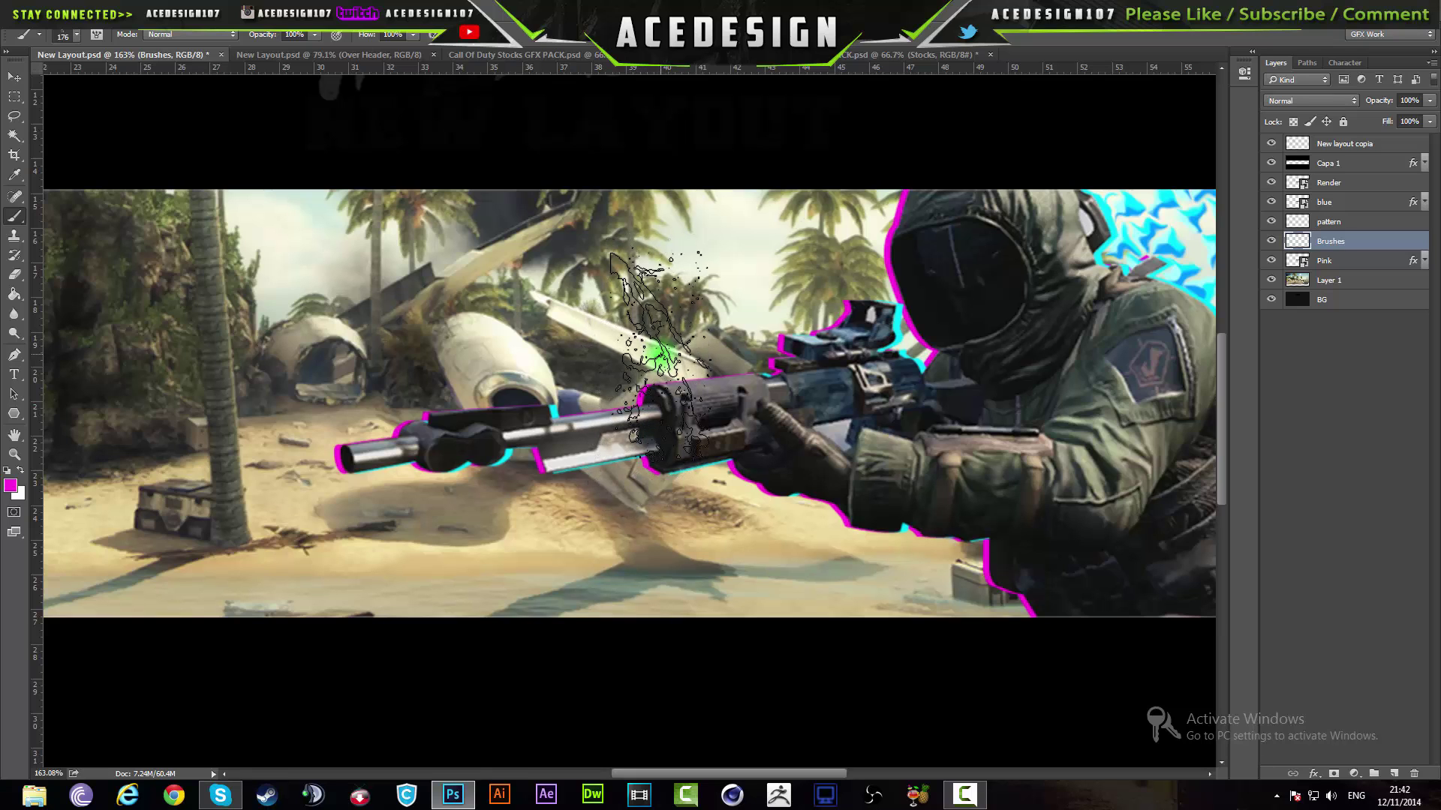
# Stamp a magenta splatter behind the rifle's handguard on the Brushes layer, redoing the stamp once at a lower position.
pyautogui.click(654, 334)
pyautogui.hotkey('ctrl', 'z')
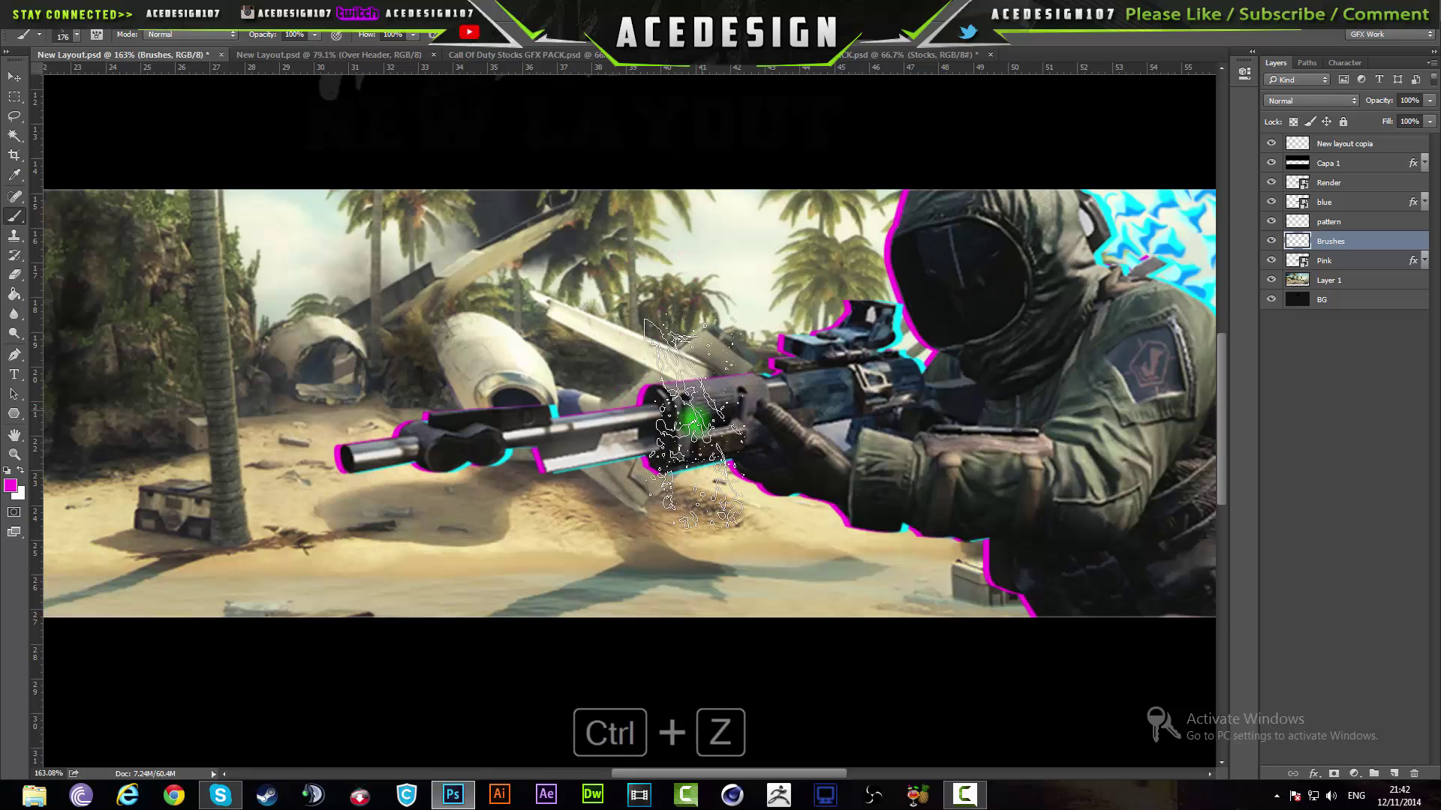
pyautogui.click(694, 420)
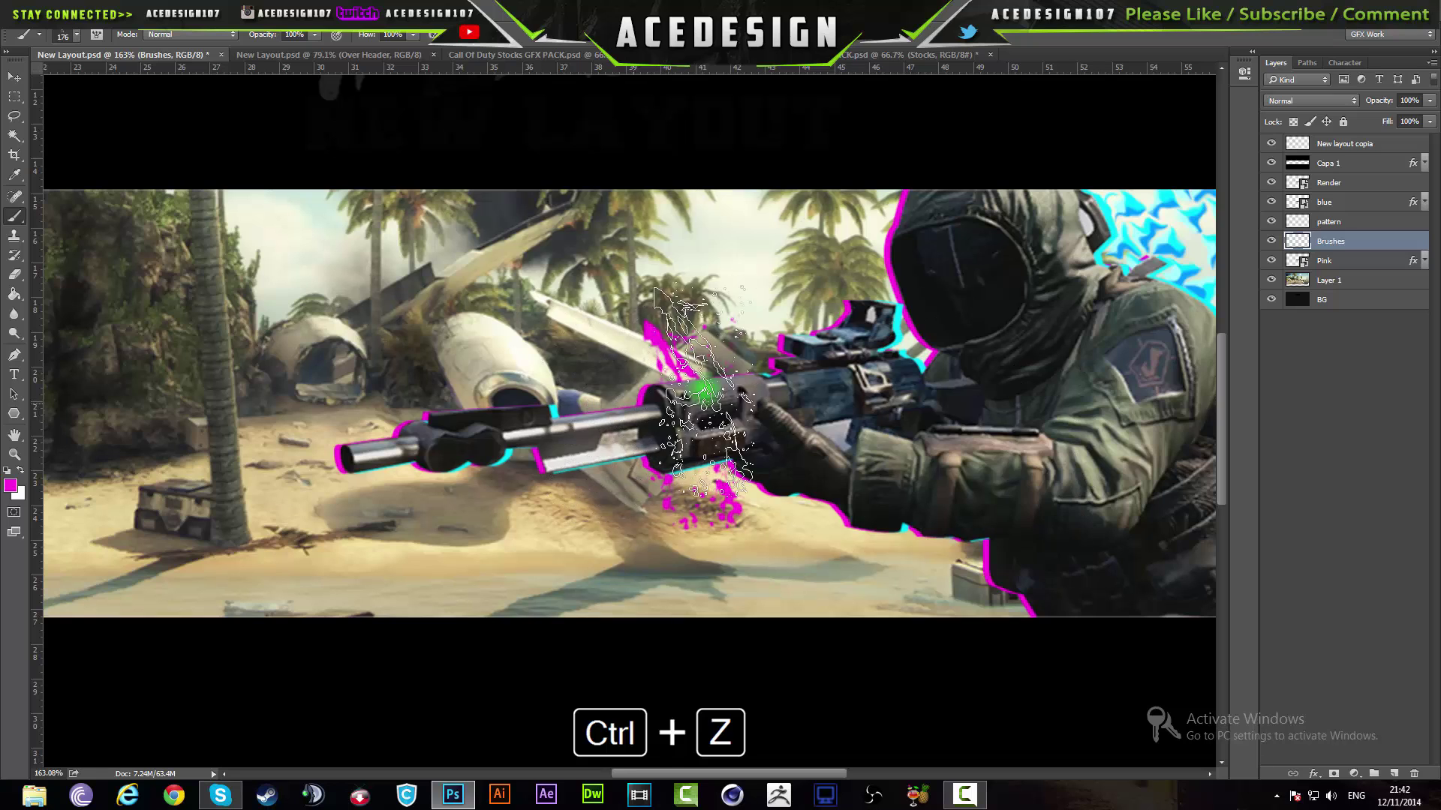
# Add another new layer above Brushes and stamp a second magenta splatter beside the first, behind the rifle.
pyautogui.hotkey('ctrl', 'shift', 'n')
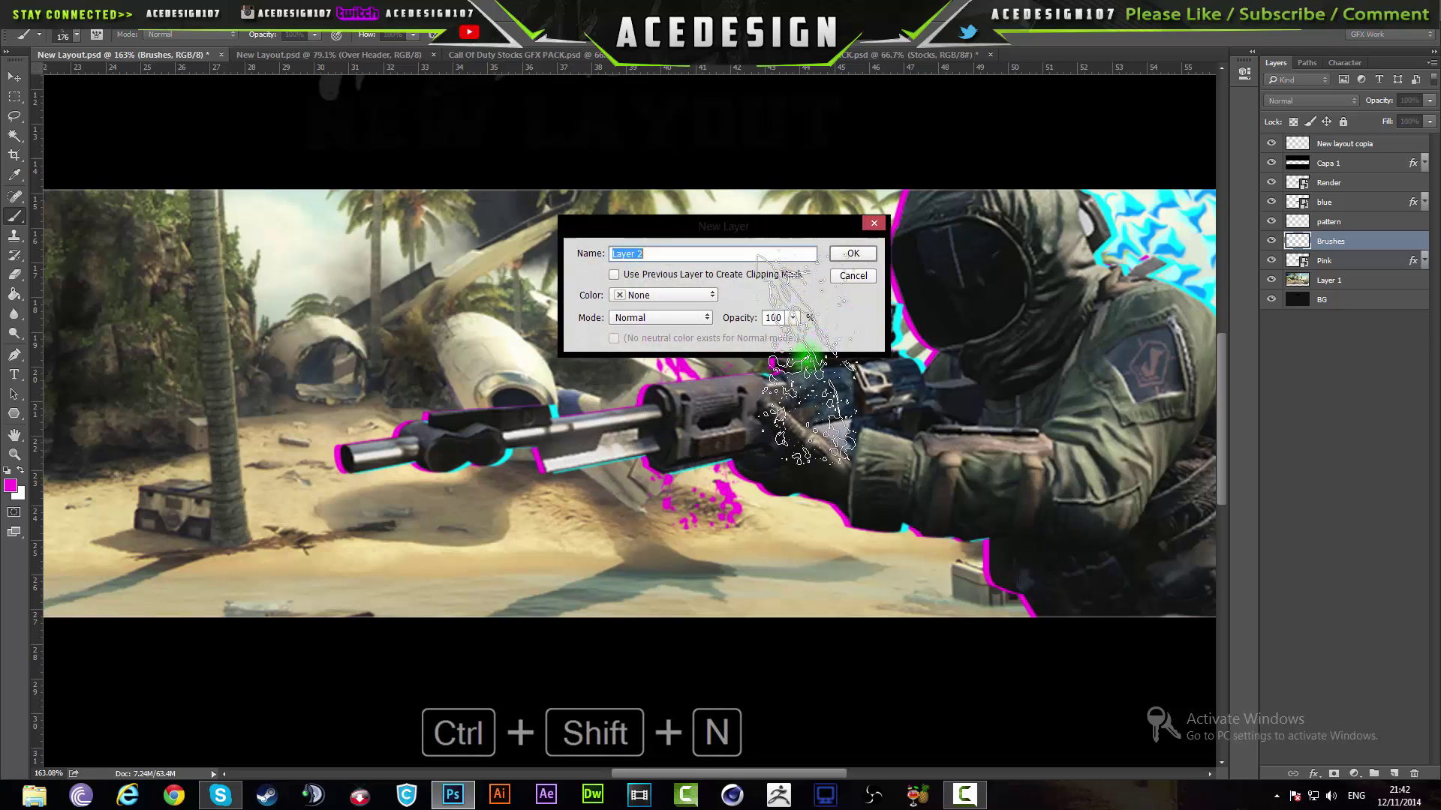
pyautogui.press('Return')
pyautogui.click(746, 371)
# Scale the second splatter to about 72%, rotate it about 37°, move it behind the handguard, and merge it into Brushes.
pyautogui.hotkey('ctrl', 't')
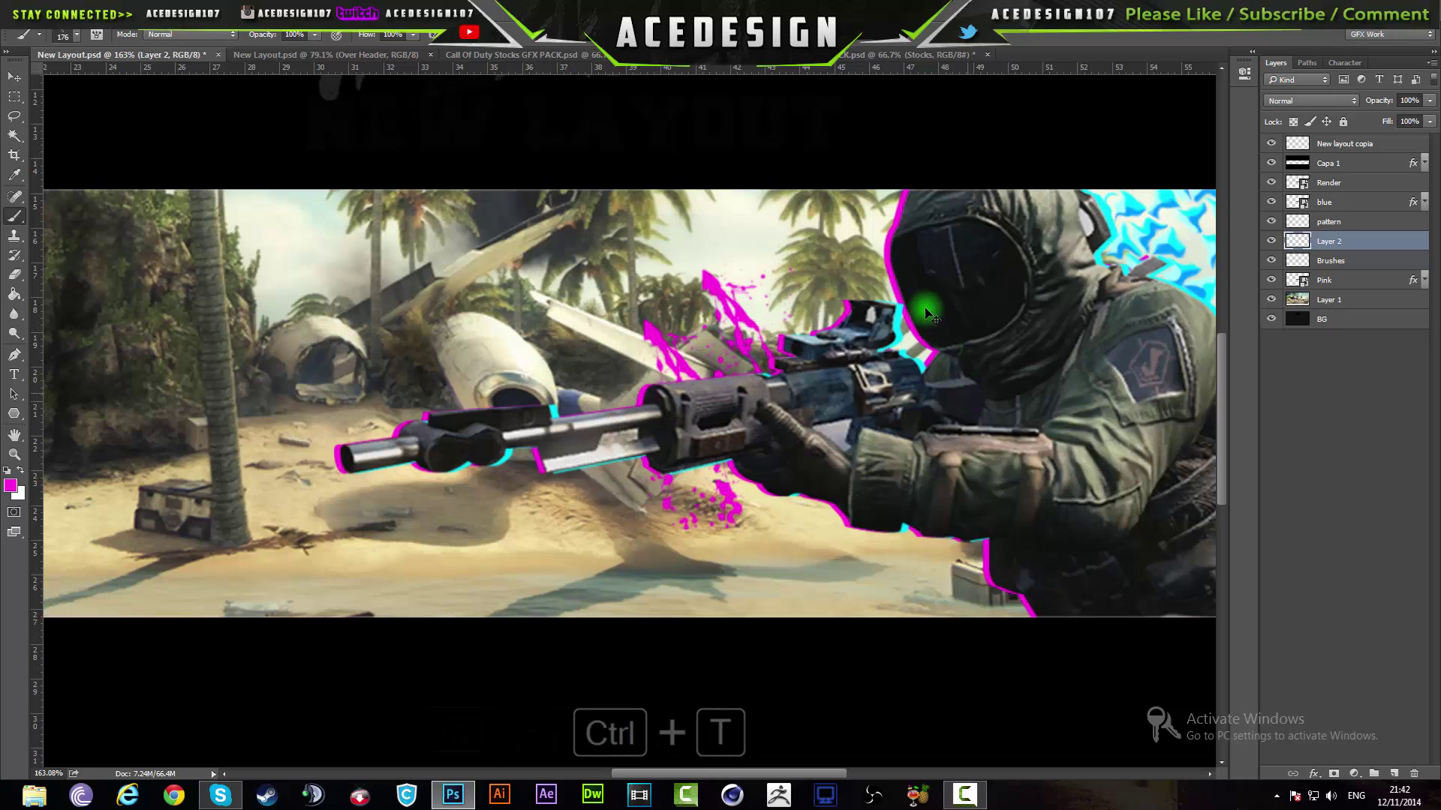
pyautogui.moveTo(804, 267); pyautogui.dragTo(796, 334)
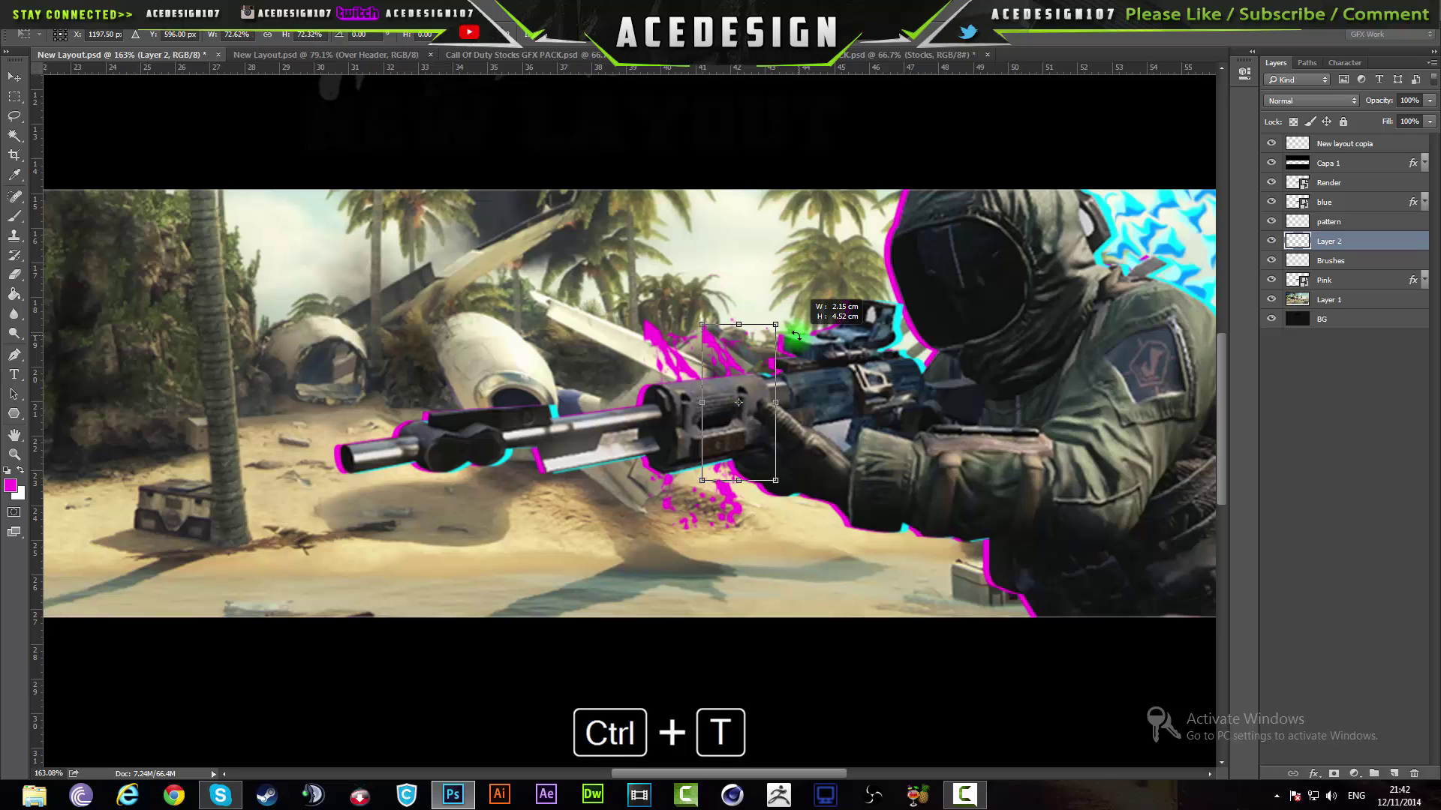
pyautogui.moveTo(773, 383); pyautogui.dragTo(771, 398)
pyautogui.moveTo(841, 341); pyautogui.dragTo(867, 427)
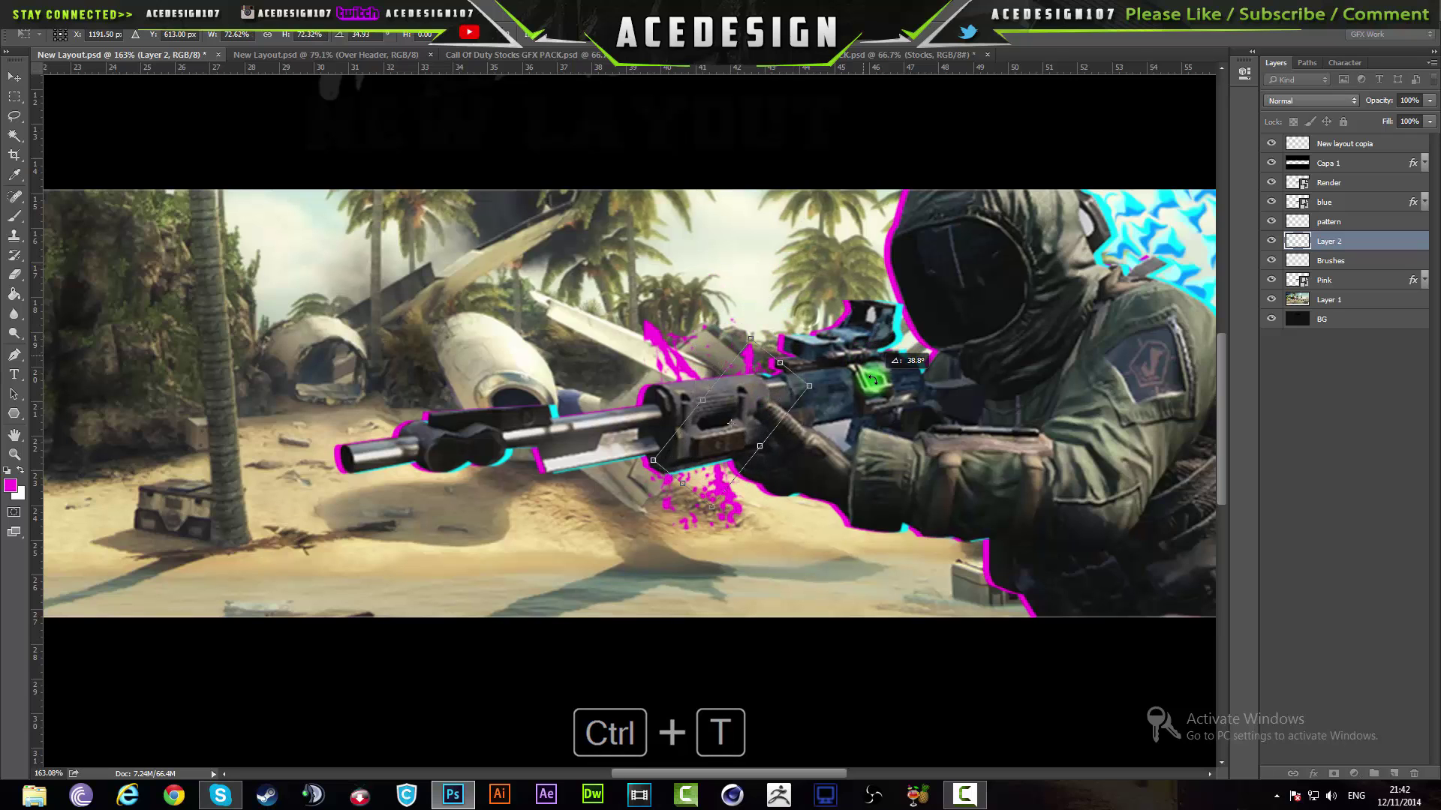
pyautogui.moveTo(748, 398); pyautogui.dragTo(738, 405)
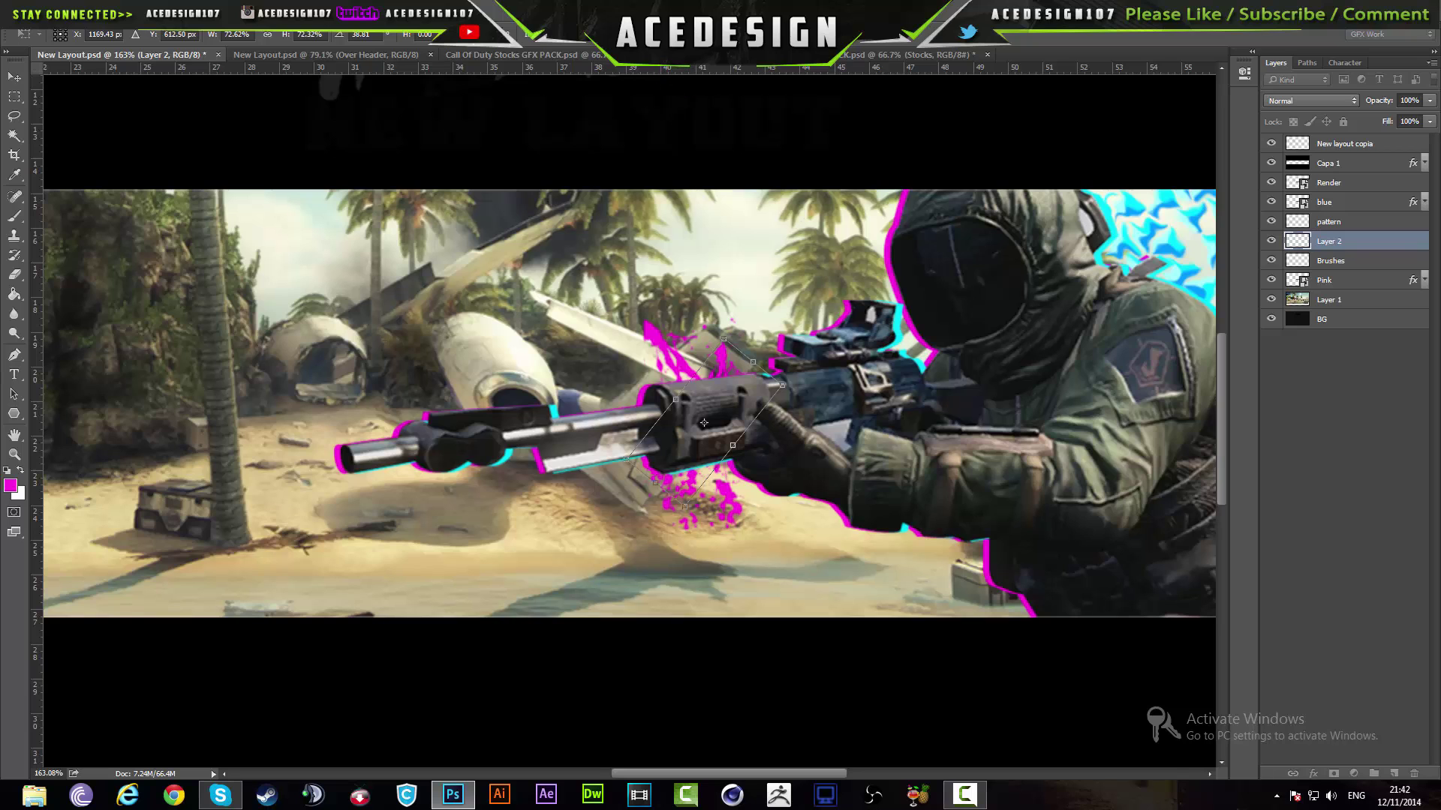
pyautogui.press('Return')
pyautogui.press('b')
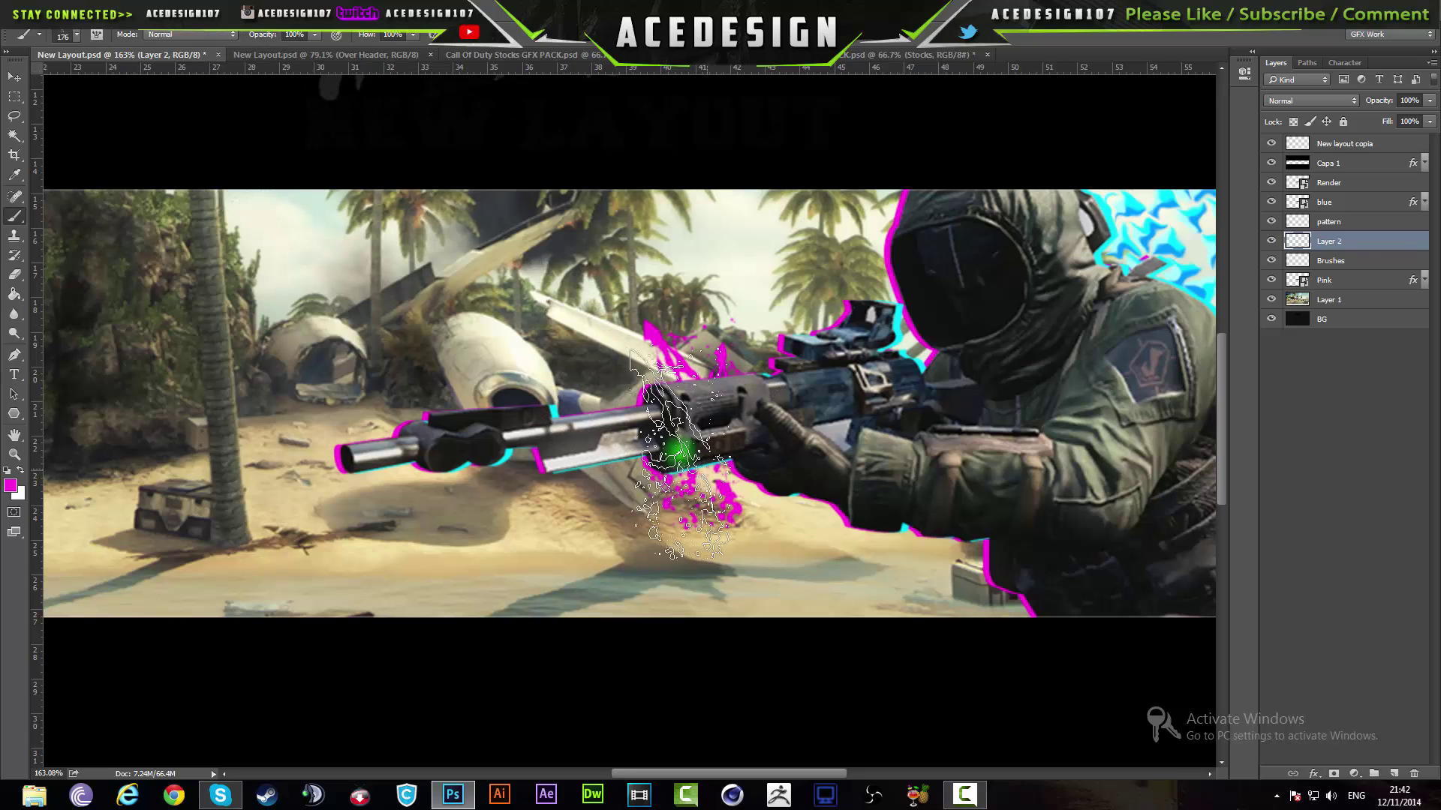
pyautogui.hotkey('ctrl', 'e')
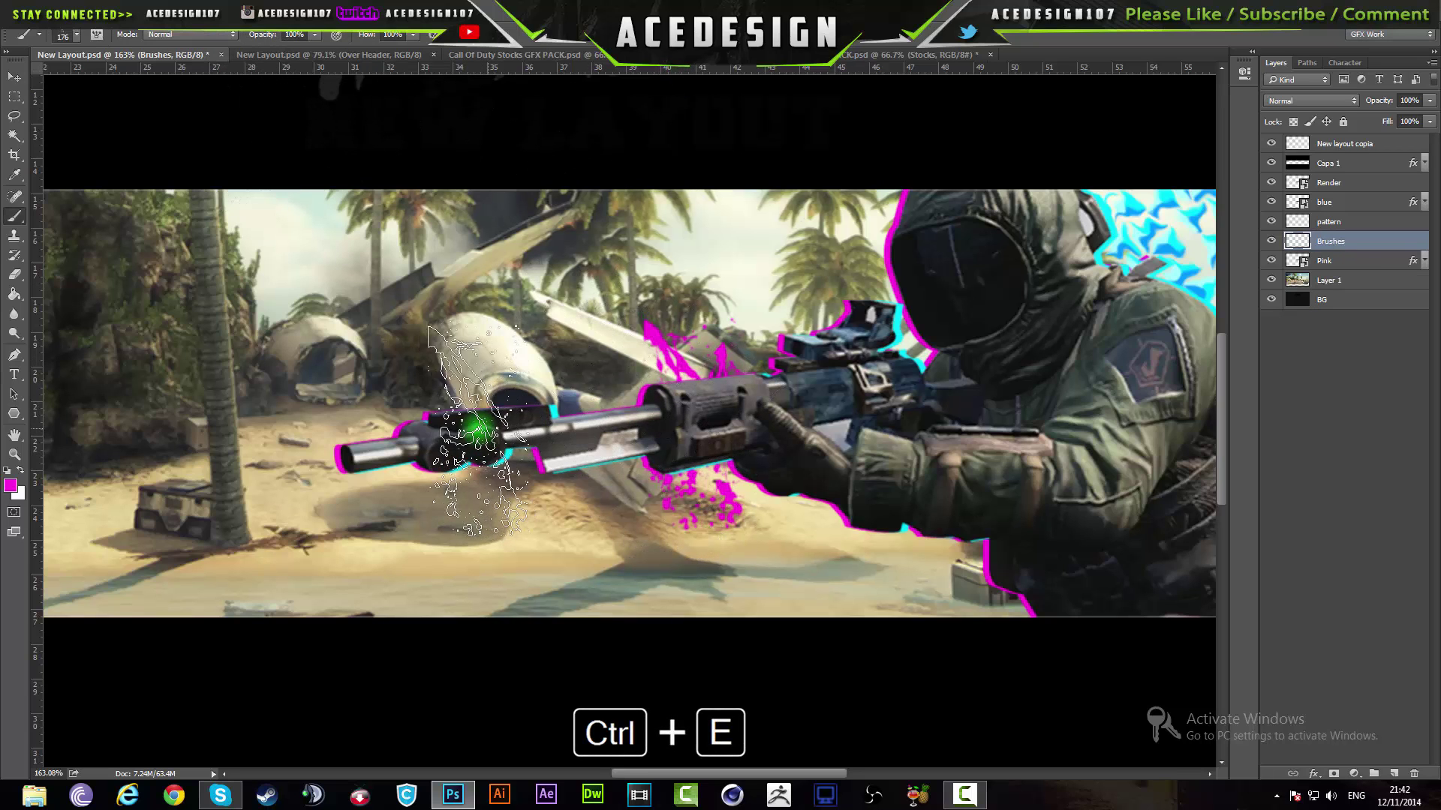
# Stamp magenta splatters along the pink outline at the scope, hood, forearm and waist using the 318 splatter brush at 100 px.
pyautogui.click(75, 33)
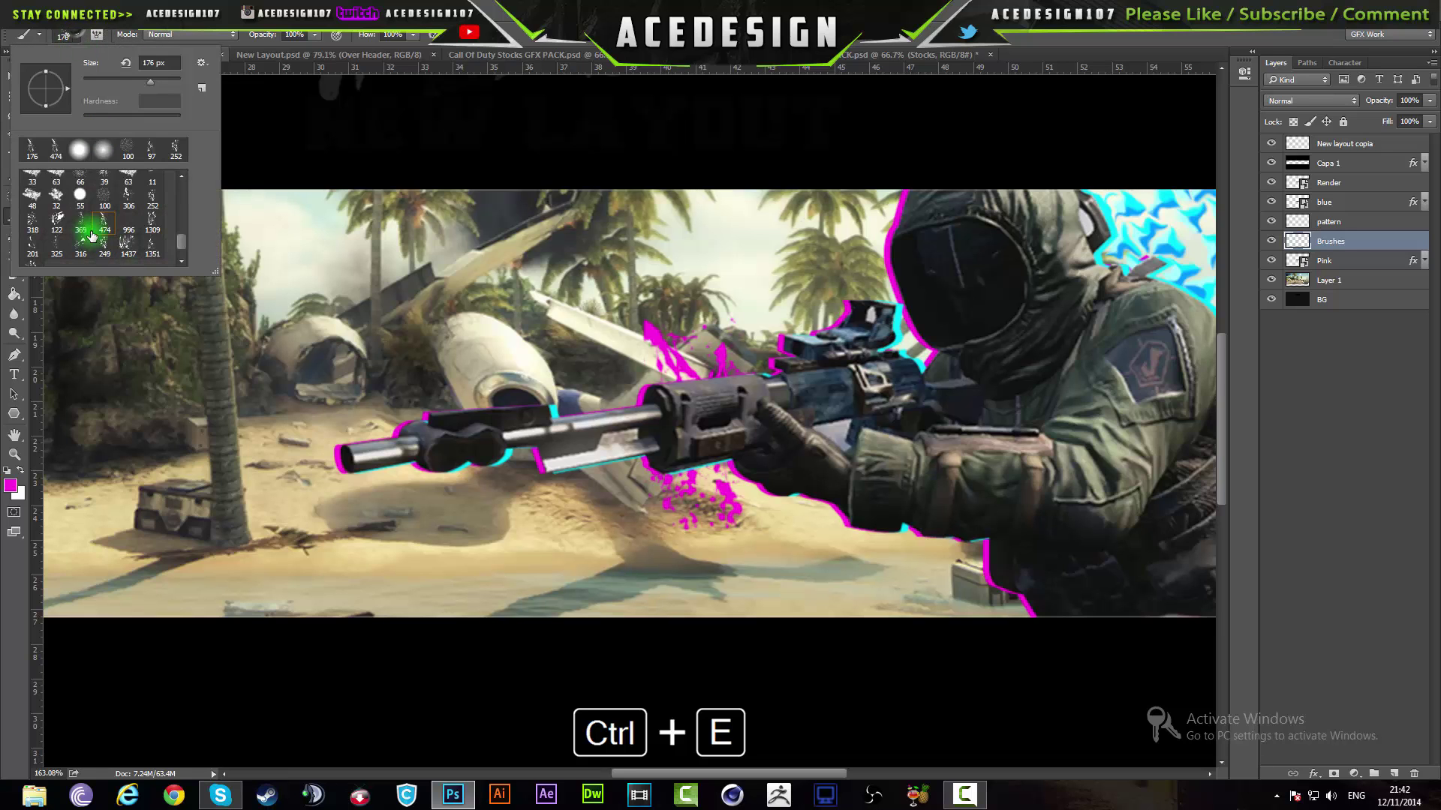
pyautogui.click(40, 223)
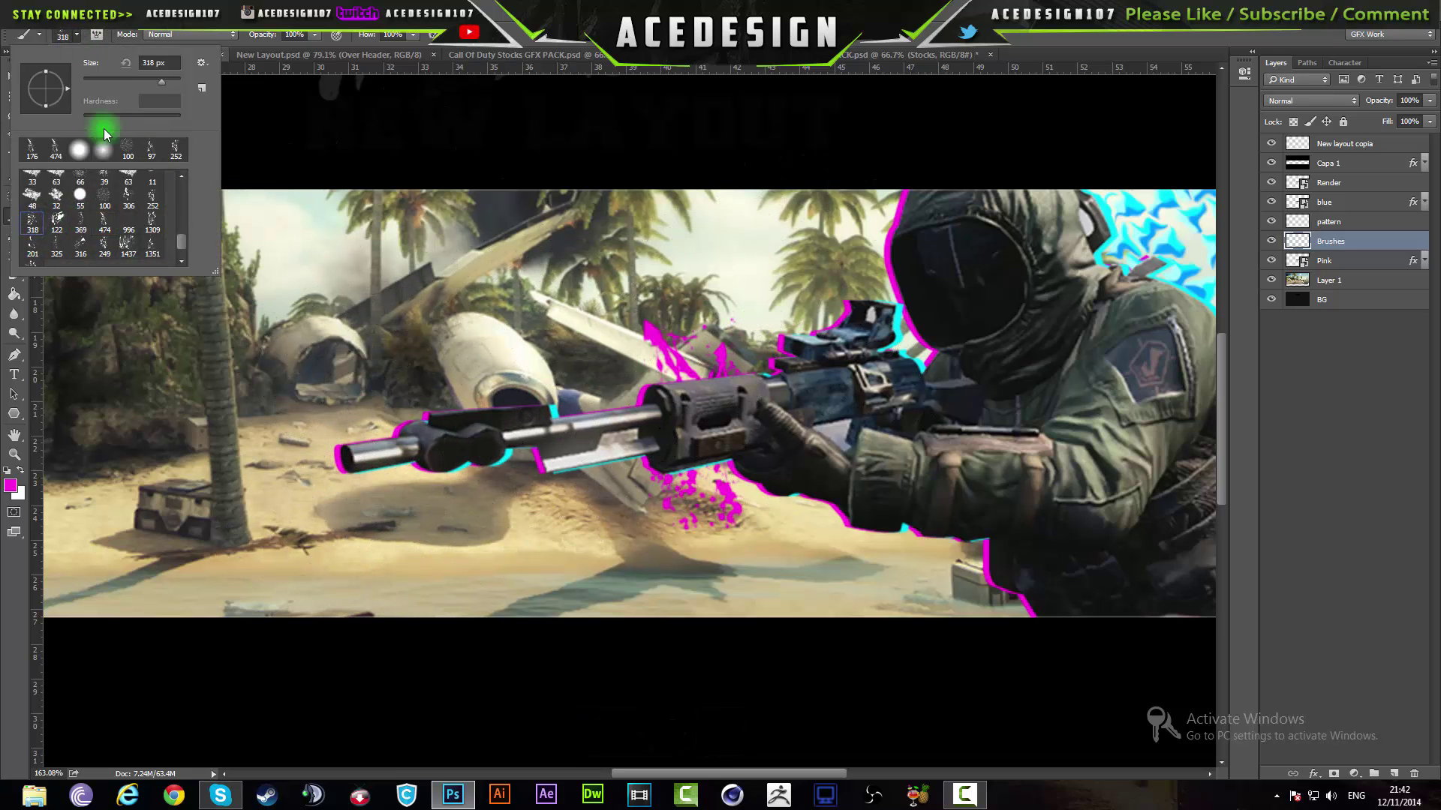
pyautogui.moveTo(134, 84); pyautogui.dragTo(131, 85)
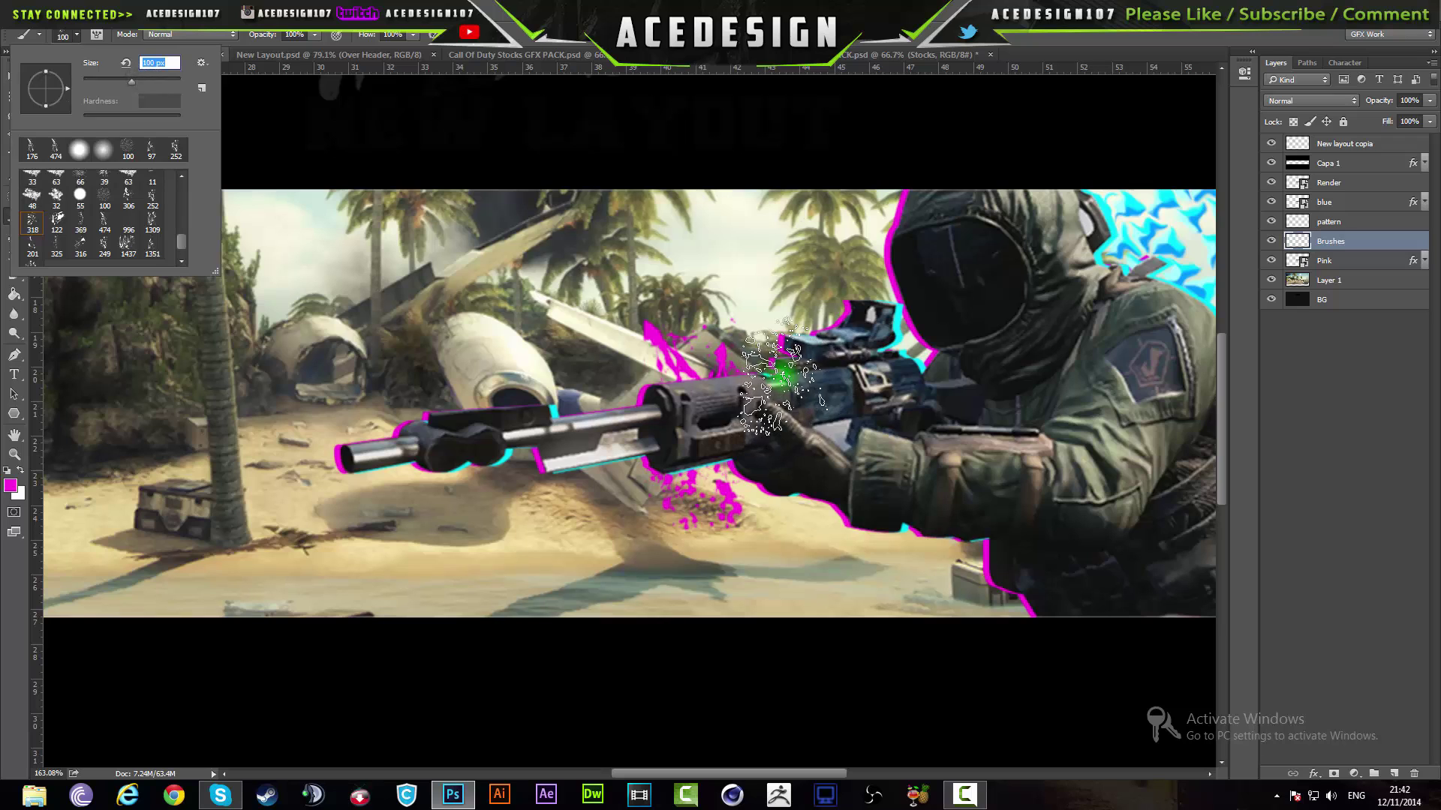
pyautogui.click(747, 386)
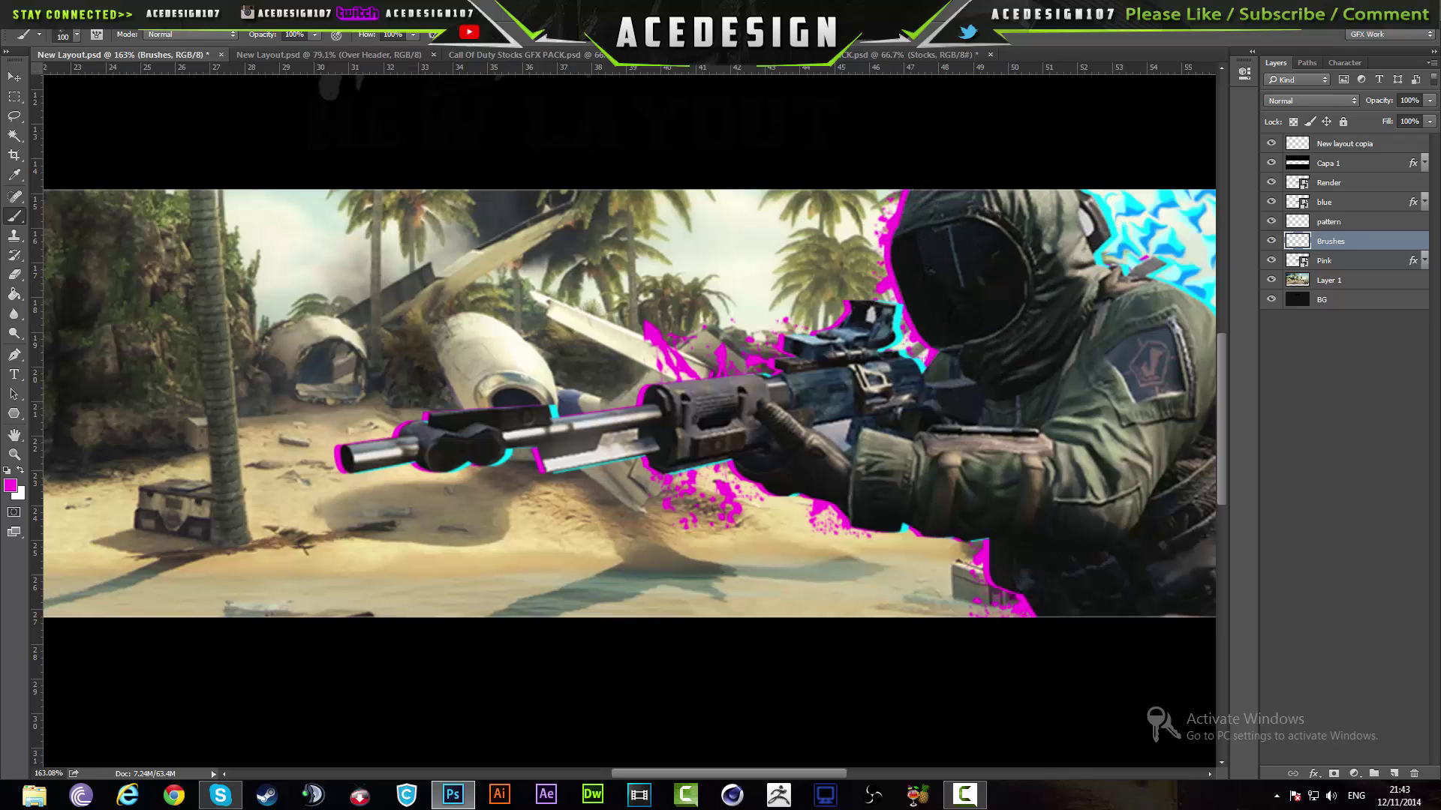
# Switch to the 252 splatter brush, shrink it, and stamp a magenta splatter just above the front end of the rifle's barrel.
pyautogui.click(78, 37)
pyautogui.click(39, 230)
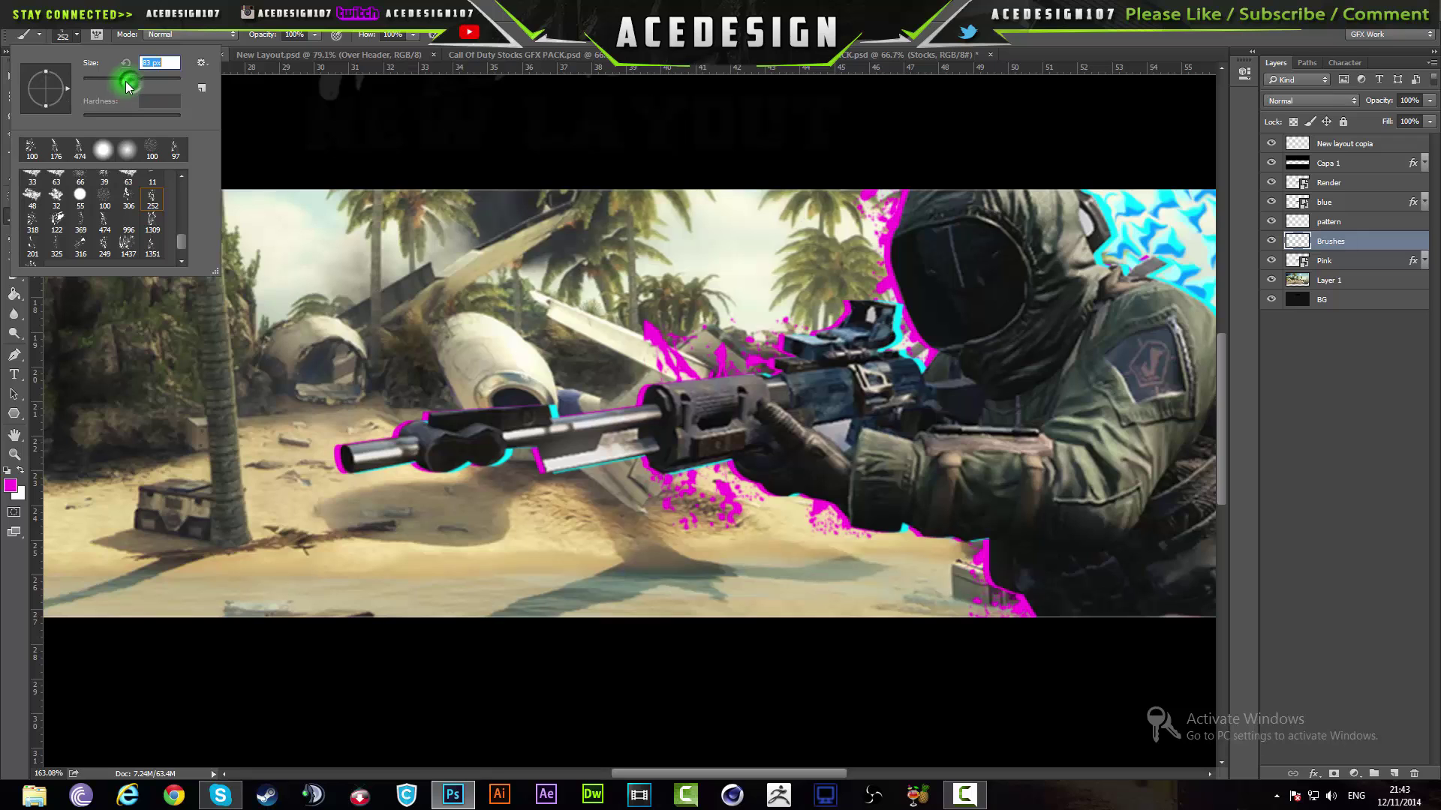
pyautogui.click(337, 444)
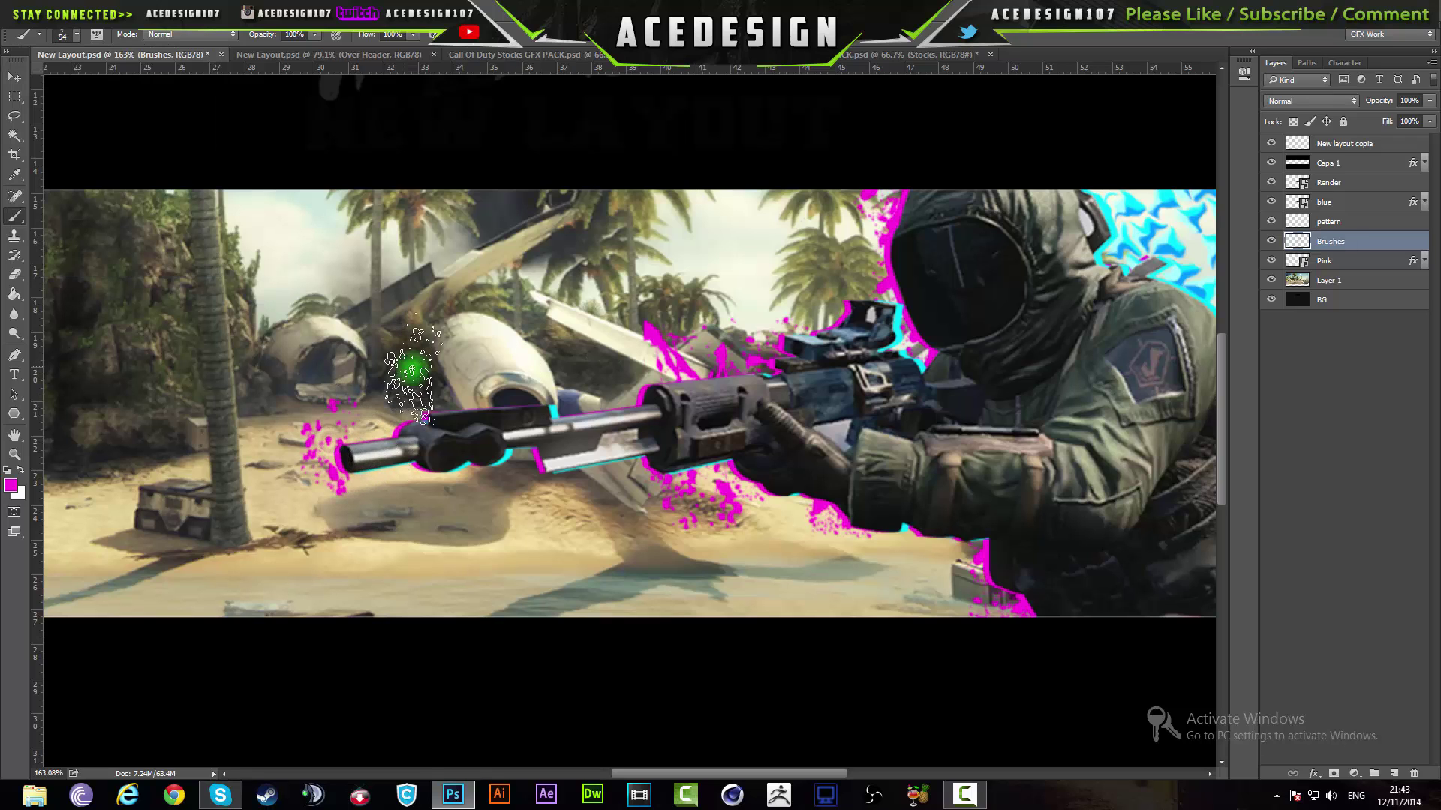
pyautogui.hotkey('ctrl', 'z')
pyautogui.click(435, 384)
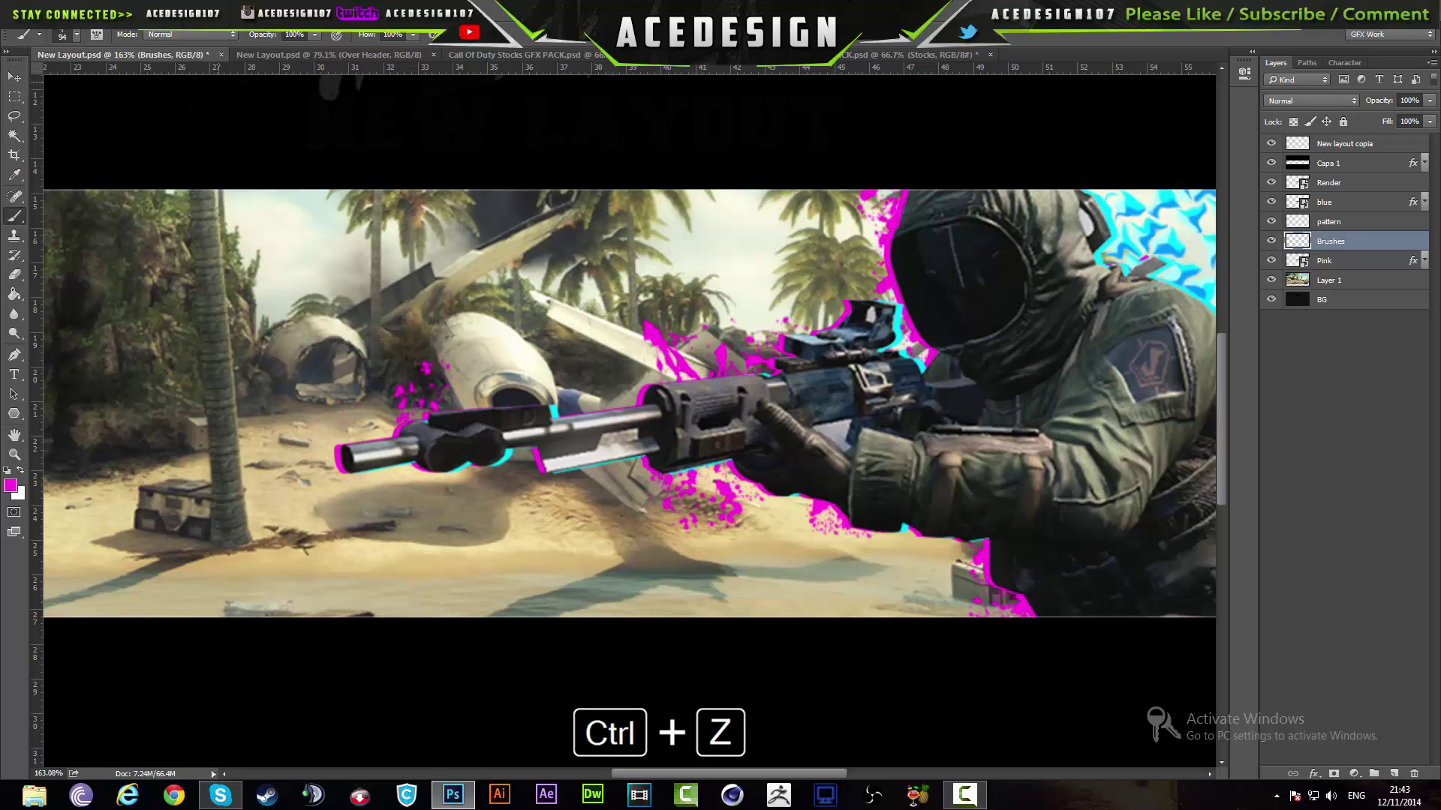
# Add a new layer, stamp a magenta splatter behind the front of the barrel, rotate it 60°, and merge it into Brushes.
pyautogui.hotkey('ctrl', 'shift', 'n')
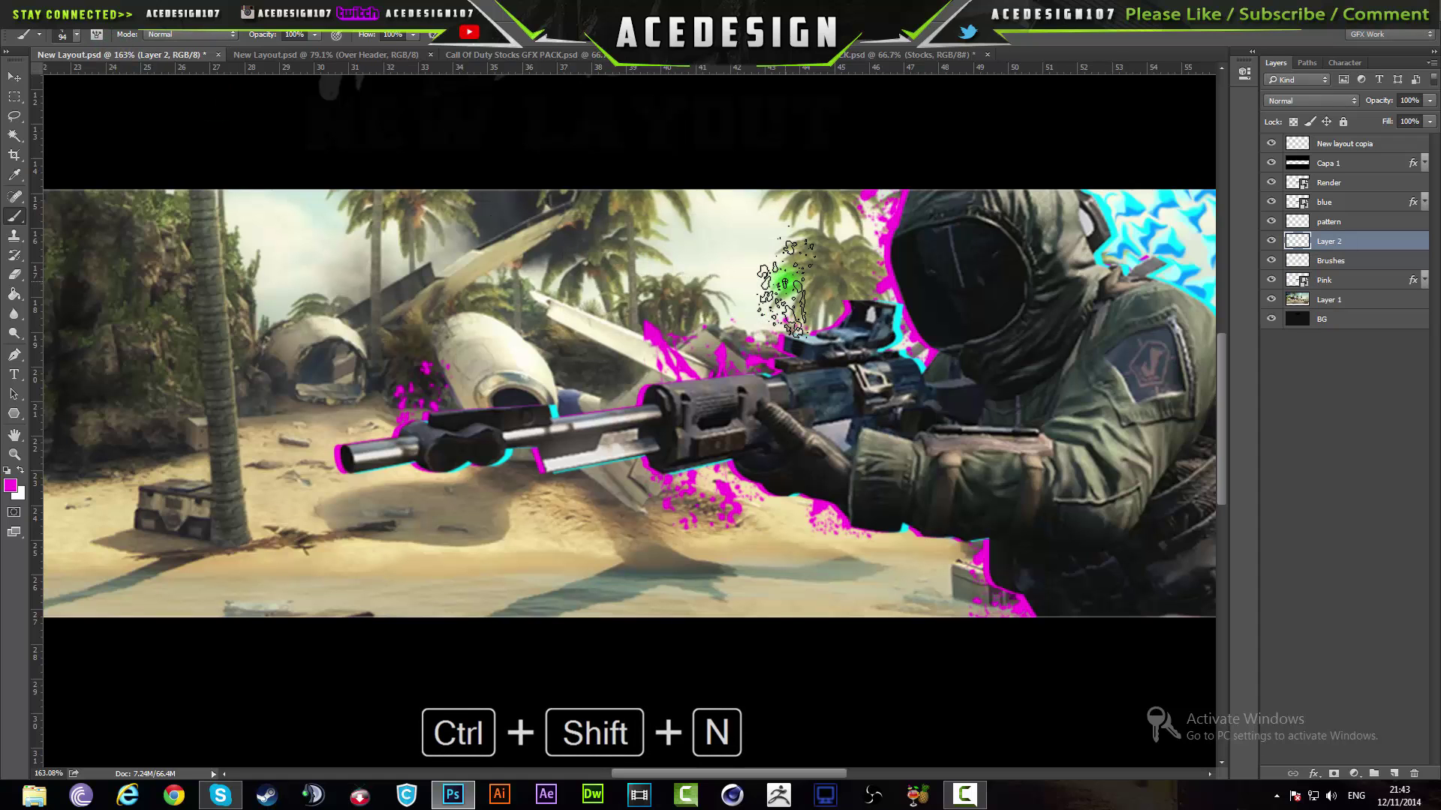
pyautogui.click(456, 386)
pyautogui.hotkey('ctrl', 't')
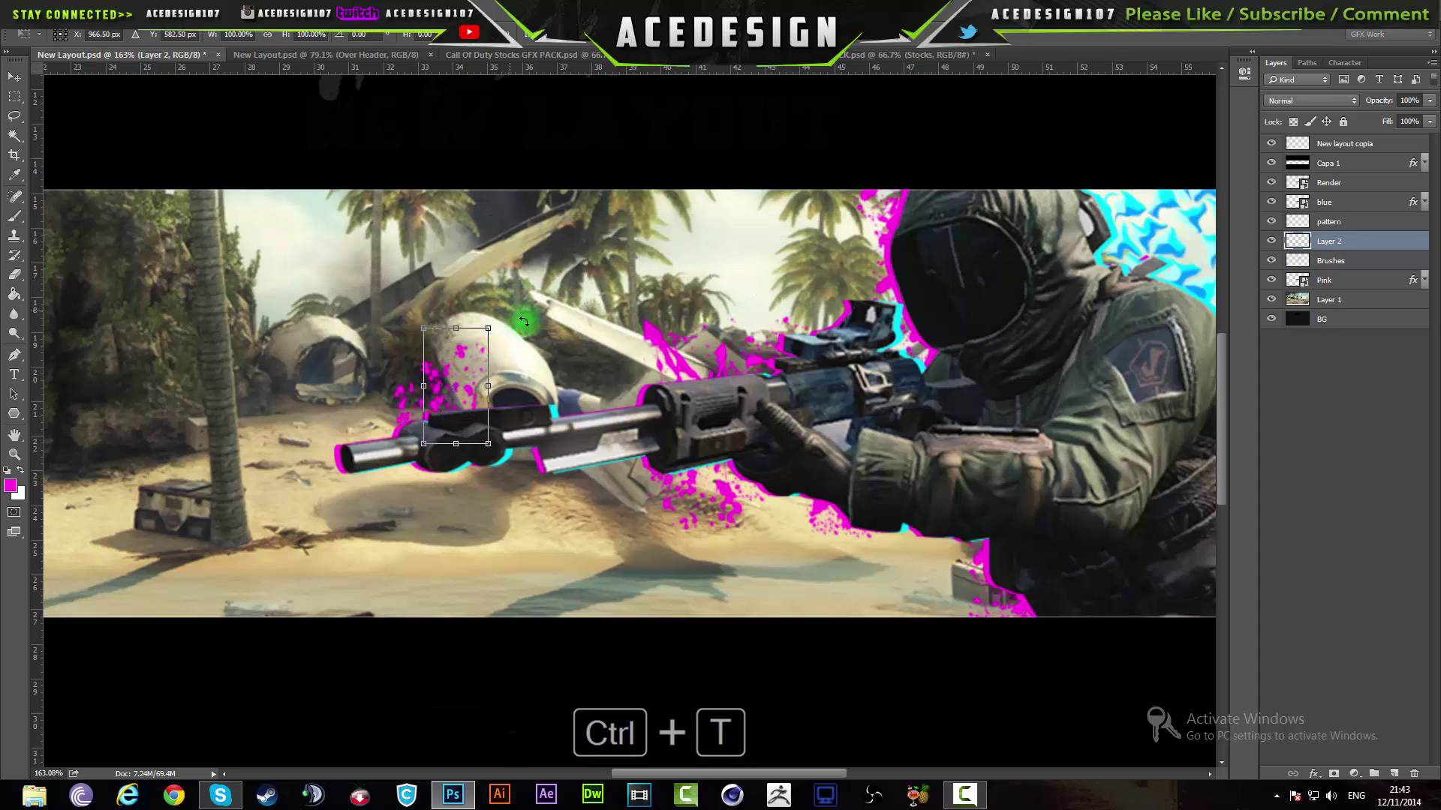
pyautogui.moveTo(524, 322); pyautogui.dragTo(505, 428)
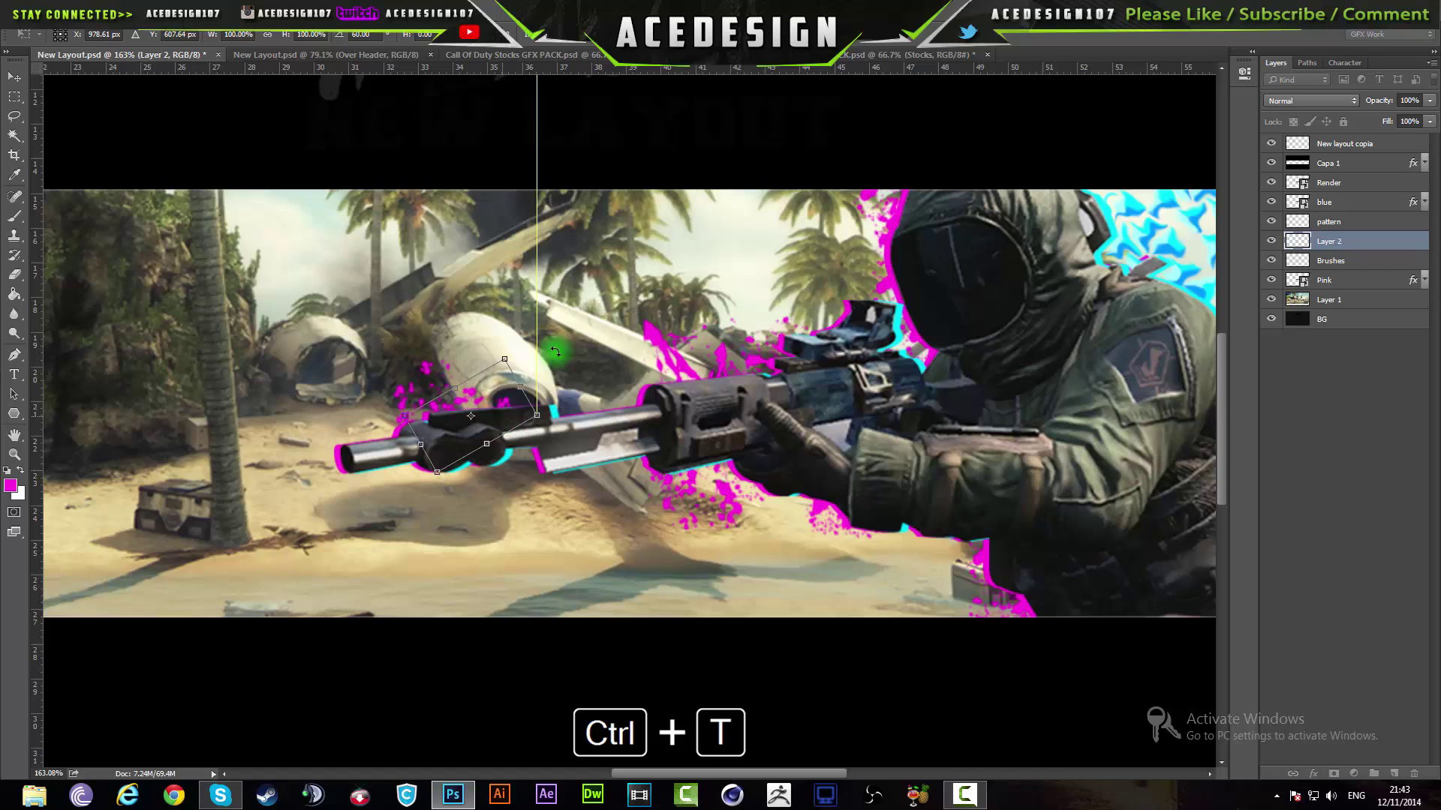
pyautogui.press('Return')
pyautogui.hotkey('ctrl', 'e')
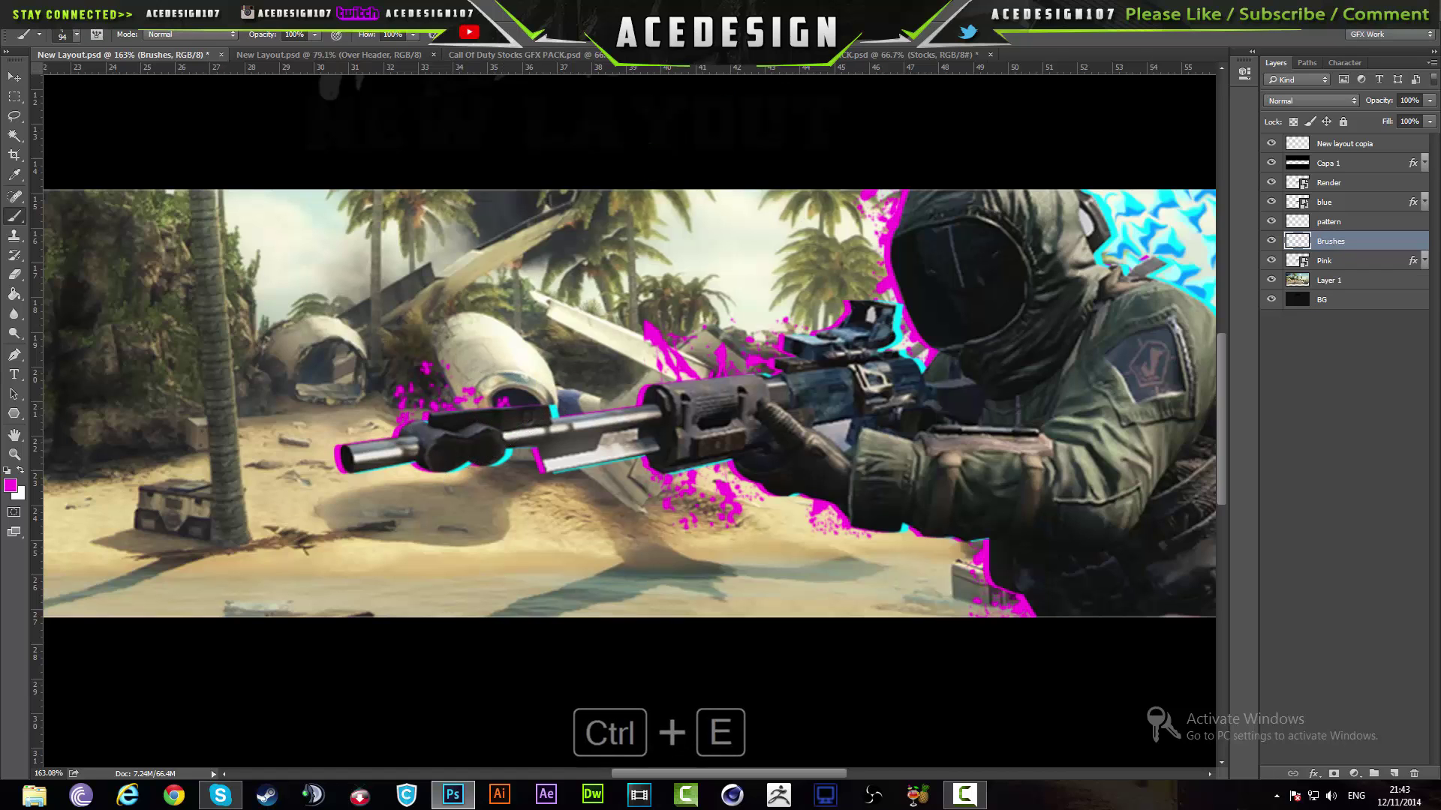
# Try a magenta stamp with the 996 splatter brush over the rifle, and undo it.
pyautogui.click(78, 34)
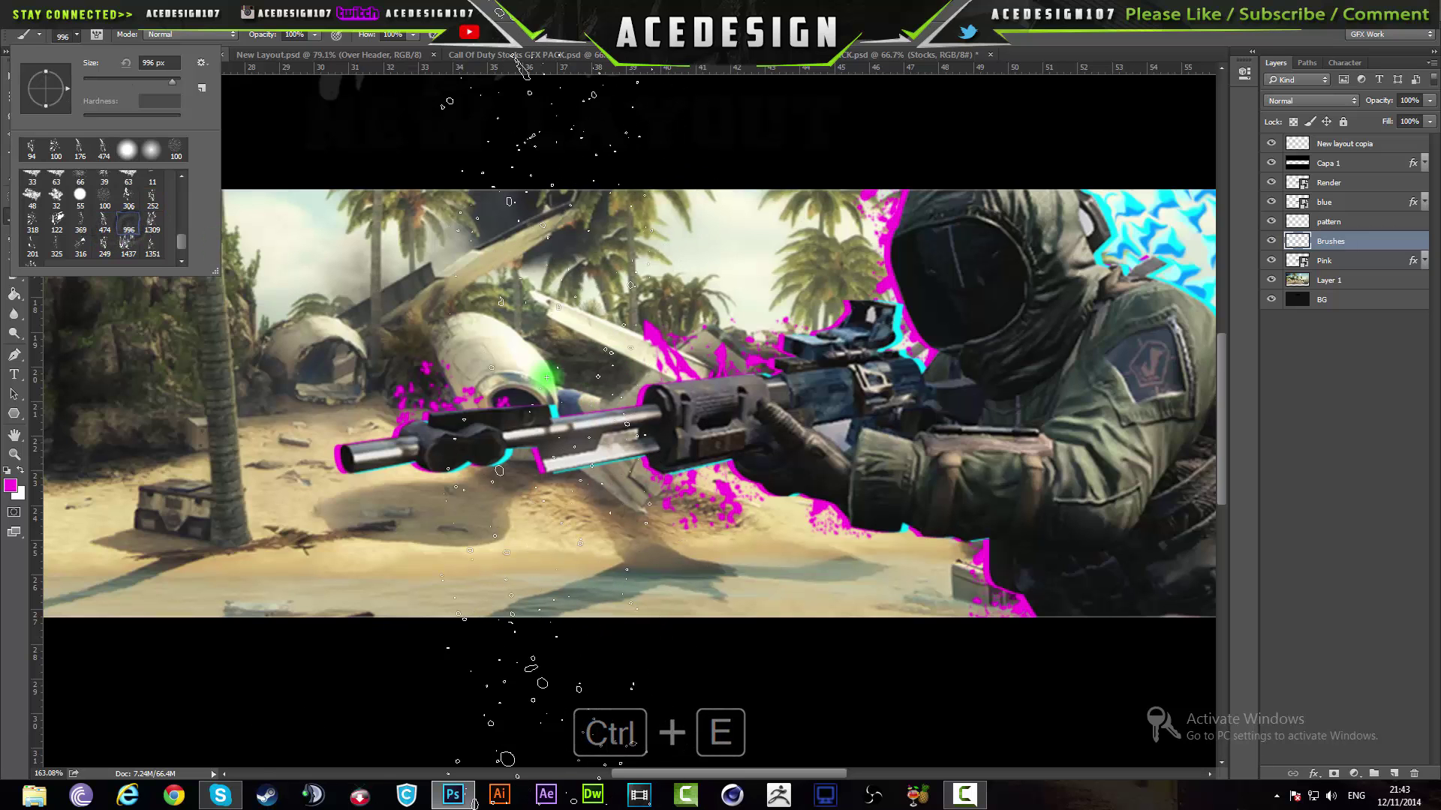
pyautogui.click(674, 350)
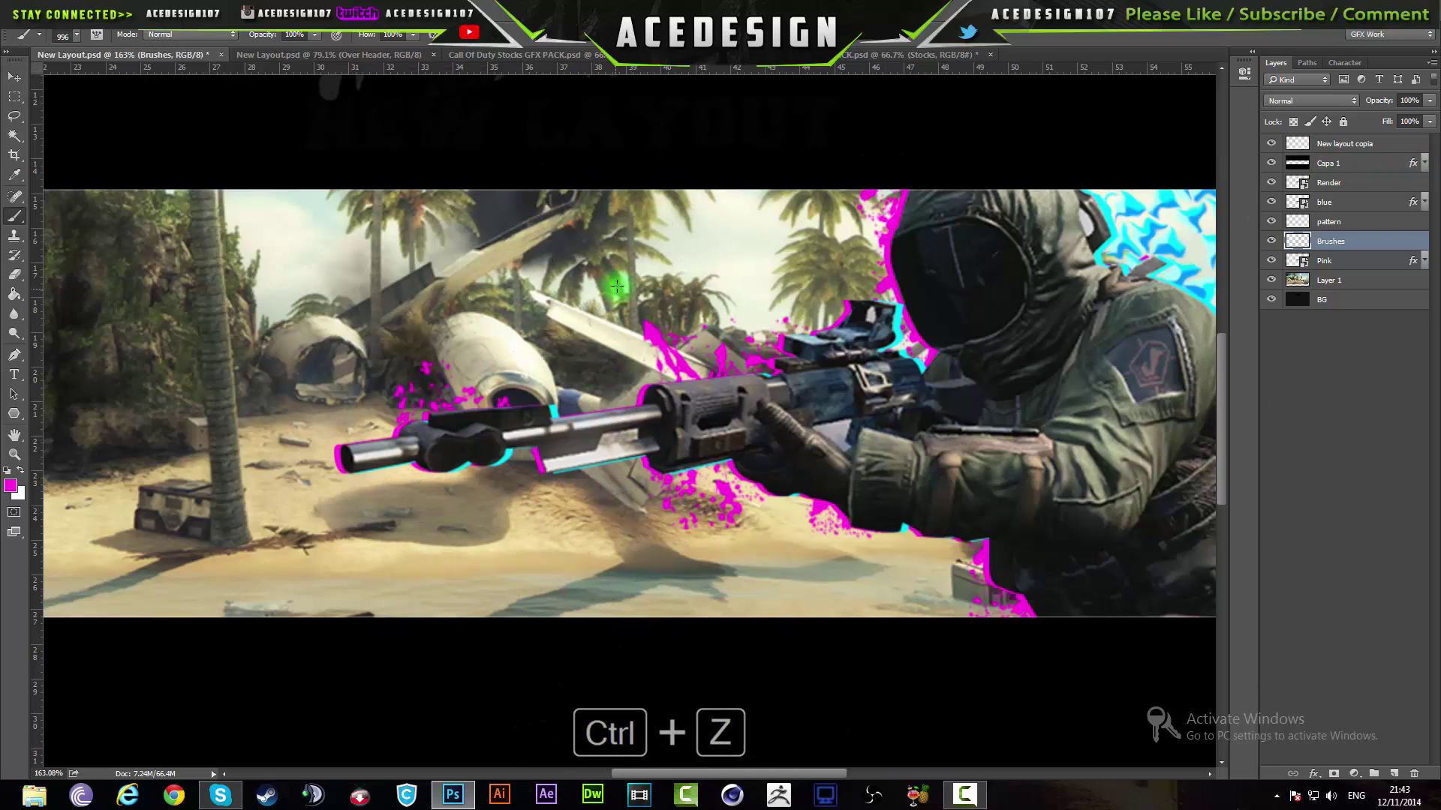
pyautogui.scroll(-5, 634, 515)
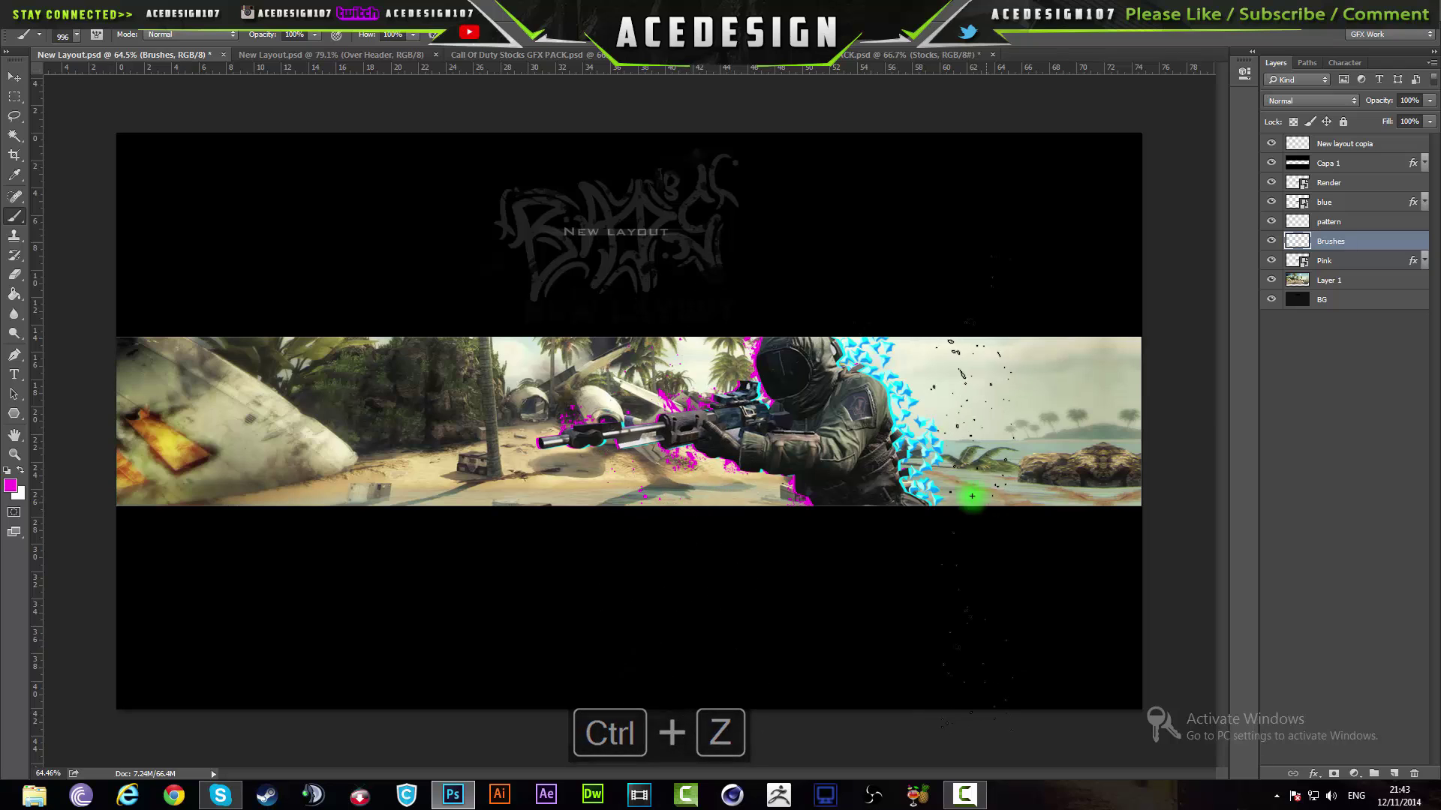
pyautogui.scroll(3, 972, 496)
# Switch to the 306 splatter brush, add a new layer above Brushes, and stamp a magenta splatter over the rifle's handguard.
pyautogui.click(80, 35)
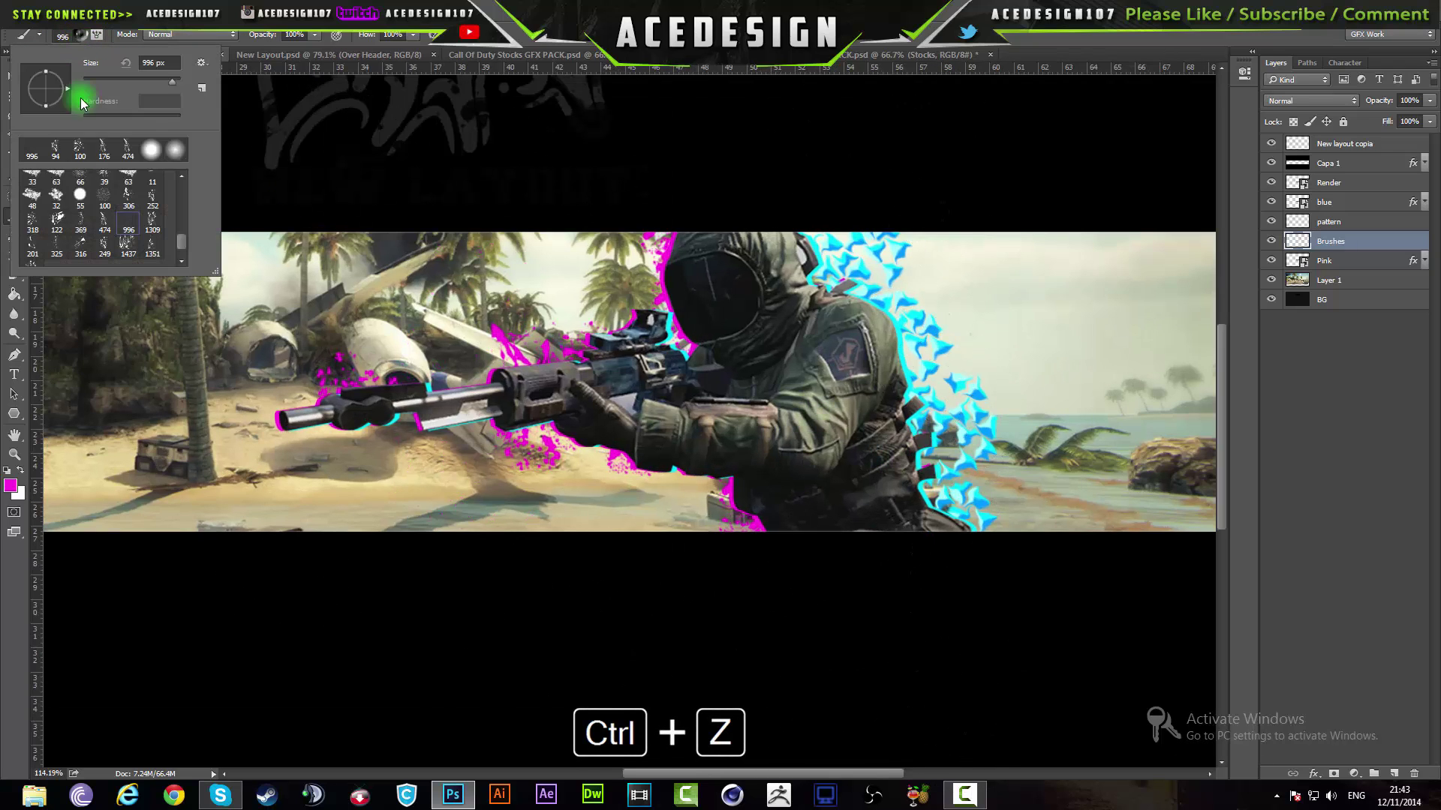
pyautogui.click(129, 201)
pyautogui.scroll(3, 527, 394)
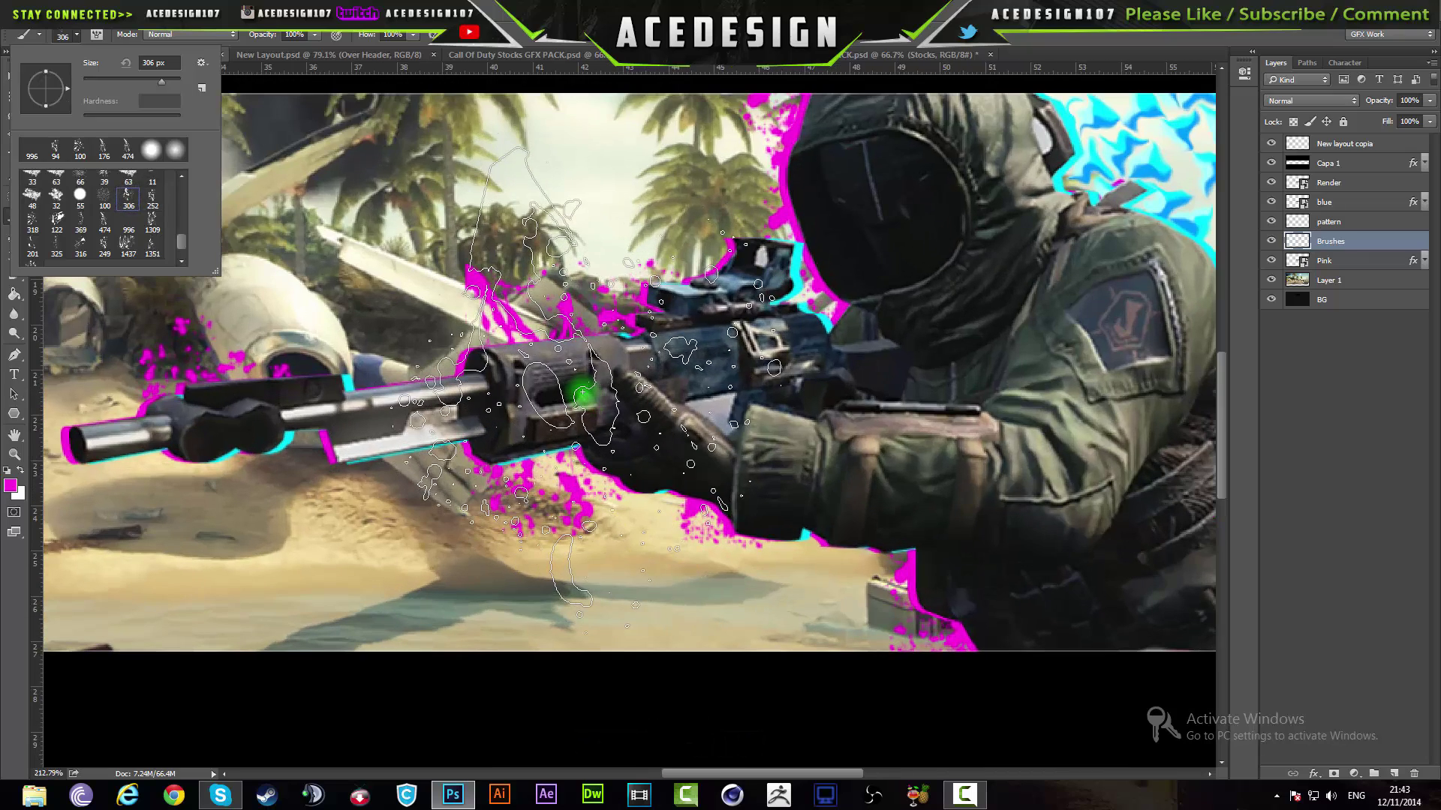
pyautogui.hotkey('ctrl', 'shift', 'n')
pyautogui.press('Return')
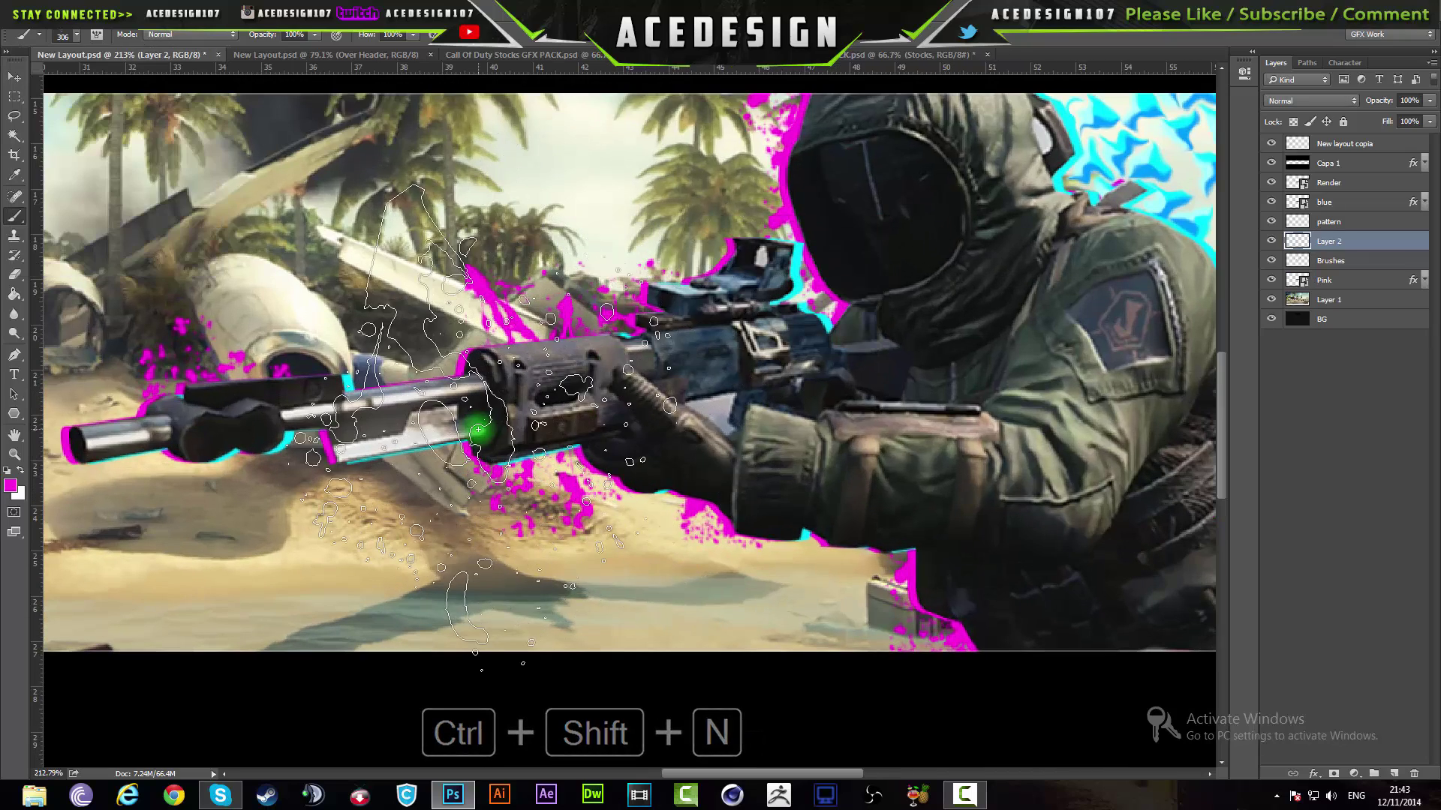
pyautogui.click(477, 430)
# Scale the new splatter to about 33%, rotate it about 57°, move it behind the barrel before the handguard, and merge it into Brushes.
pyautogui.hotkey('ctrl', 't')
pyautogui.moveTo(678, 183)
pyautogui.mouseDown()
pyautogui.moveTo(529, 497)
pyautogui.moveTo(456, 598)
pyautogui.moveTo(476, 425)
pyautogui.moveTo(529, 278)
pyautogui.moveTo(480, 309)
pyautogui.mouseUp()
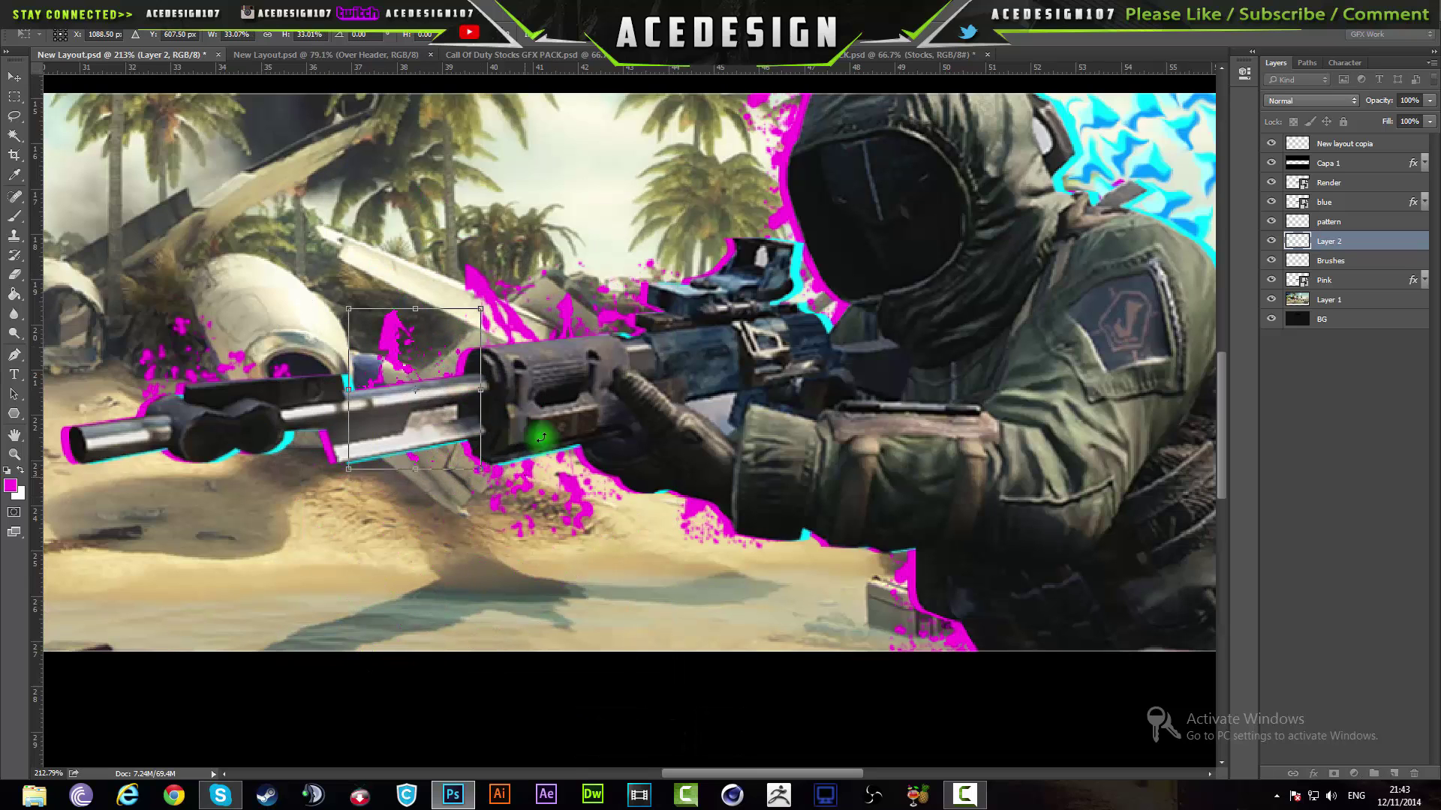
pyautogui.moveTo(541, 436); pyautogui.dragTo(569, 335)
pyautogui.moveTo(463, 380); pyautogui.dragTo(465, 397)
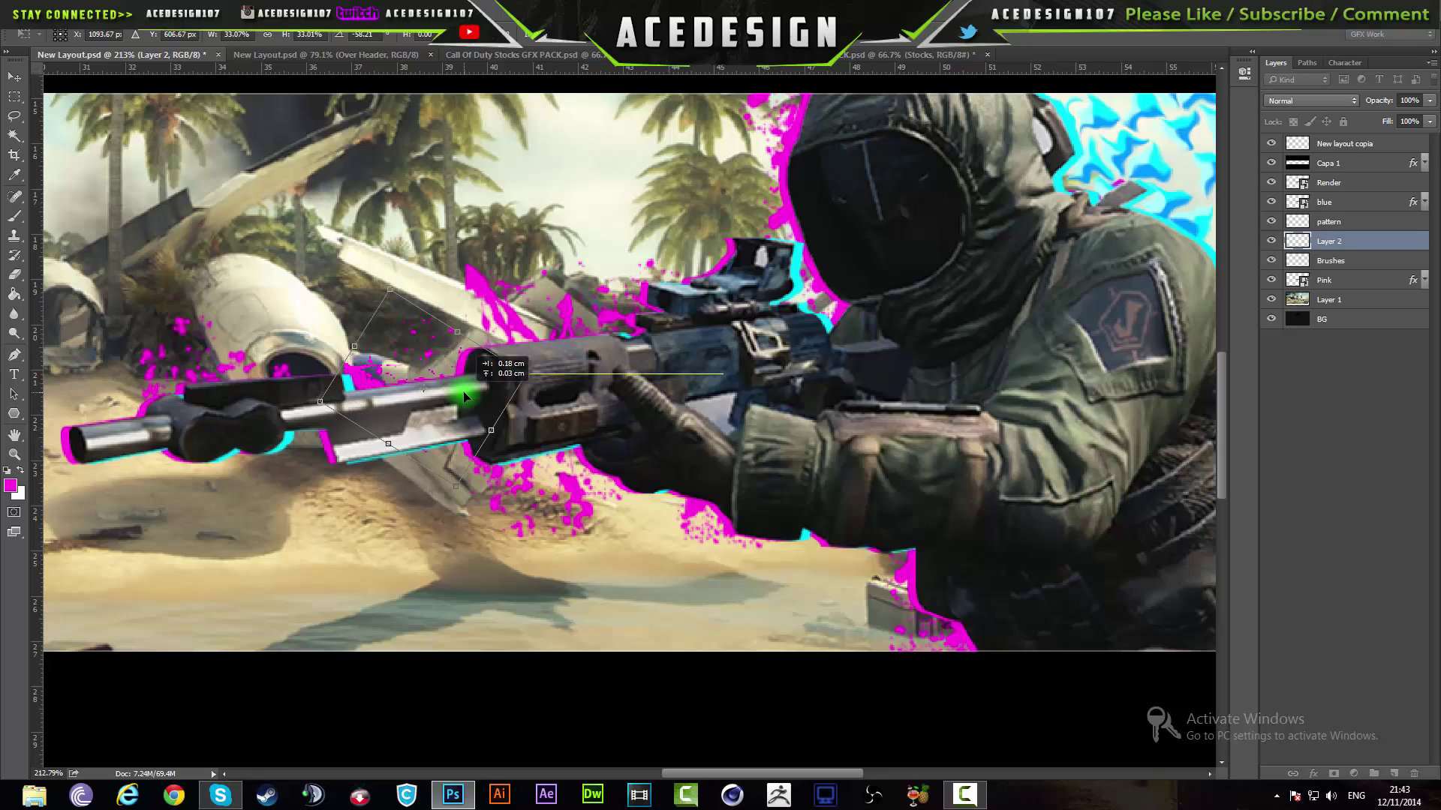
pyautogui.moveTo(402, 267); pyautogui.dragTo(829, 481)
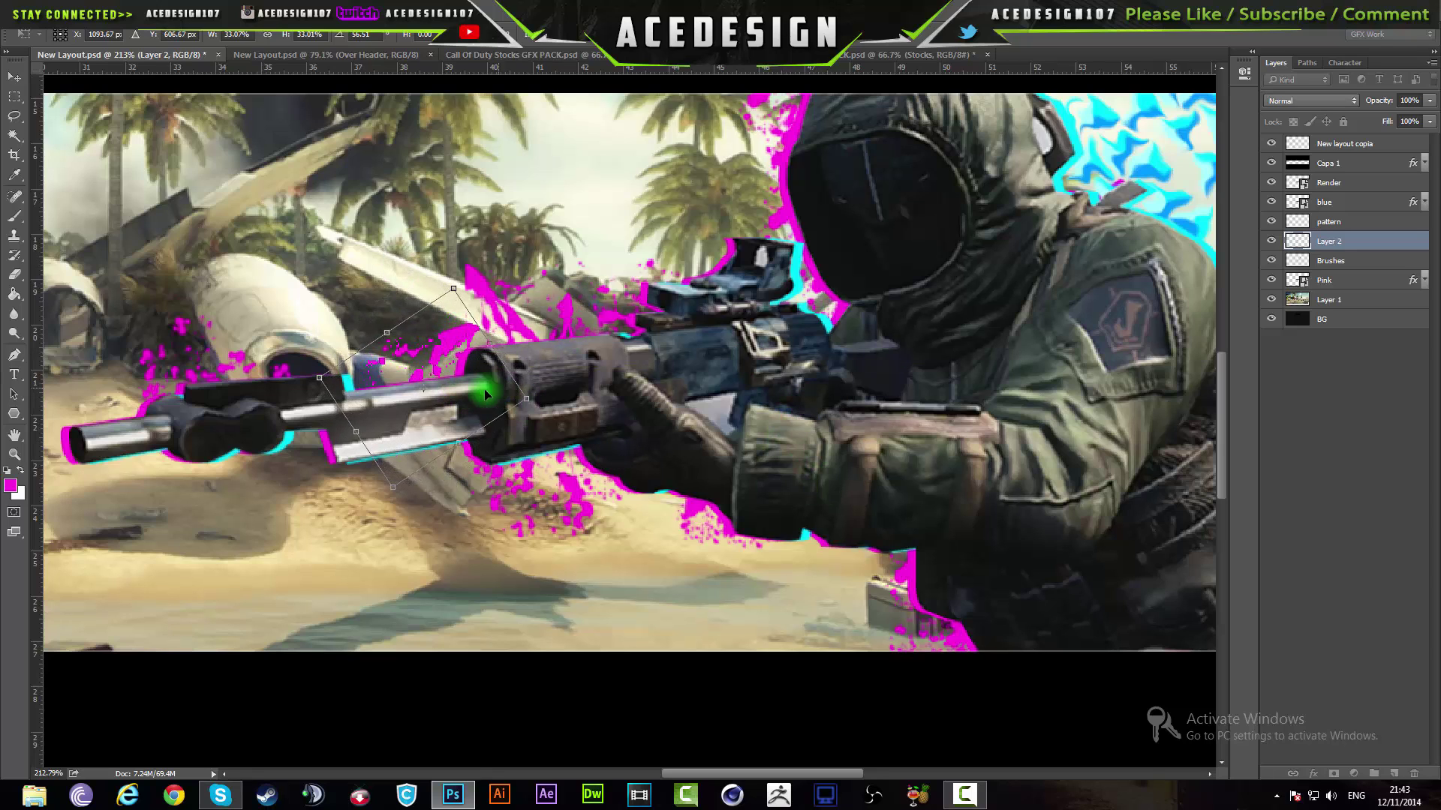
pyautogui.moveTo(475, 360); pyautogui.dragTo(418, 397)
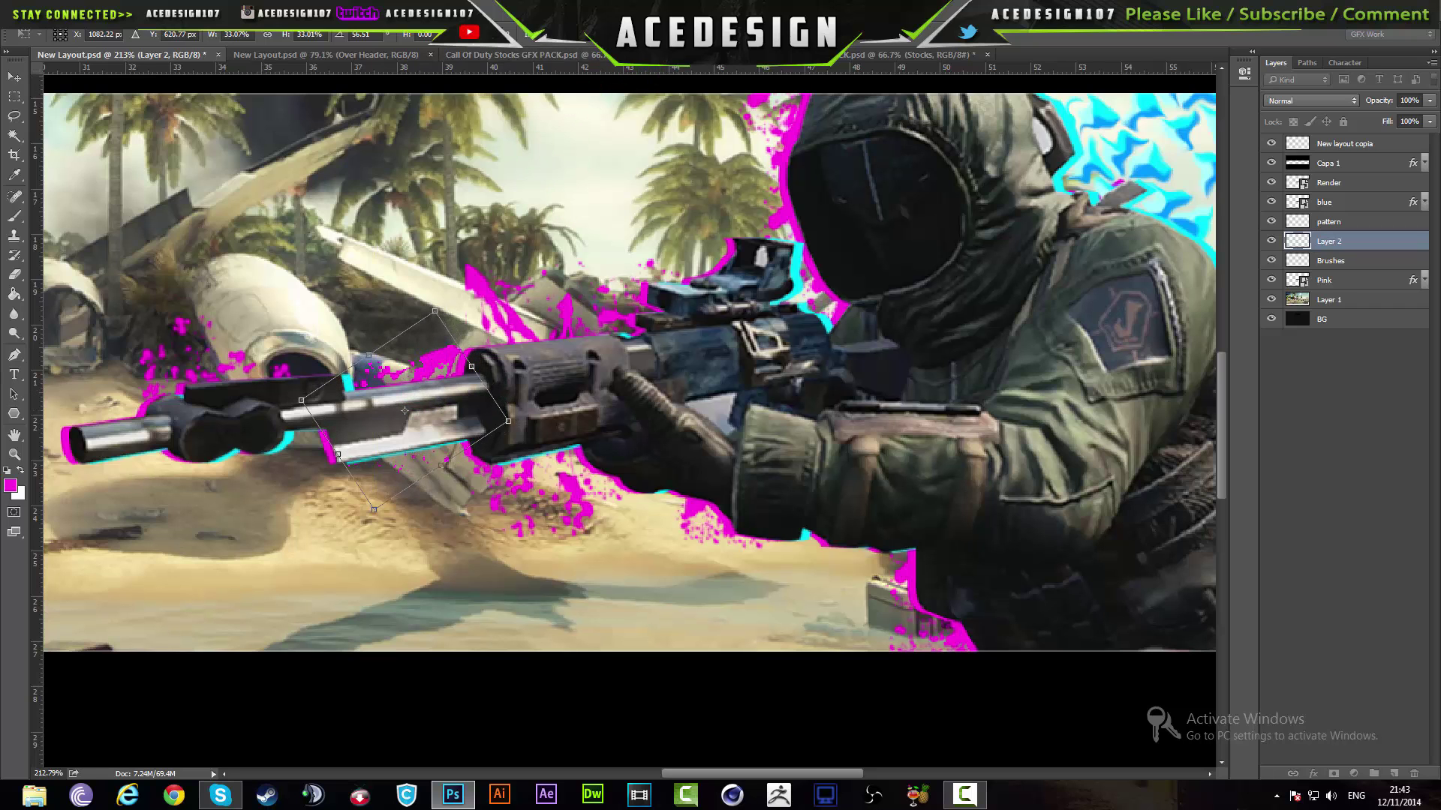
pyautogui.press('Return')
pyautogui.scroll(-3, 489, 381)
pyautogui.press('b')
pyautogui.hotkey('ctrl', 'e')
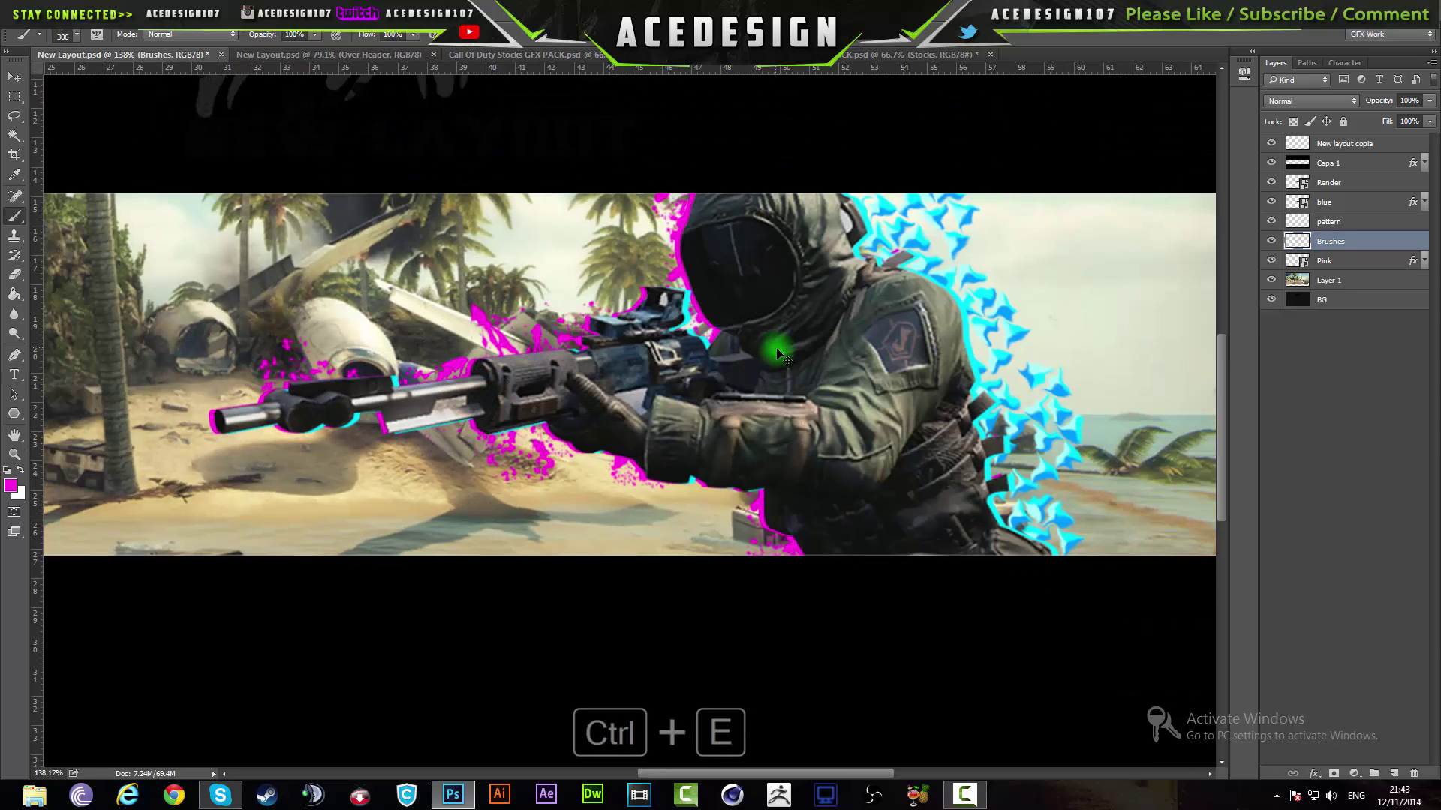
# Choose the 325 splatter brush at 100 px and stamp a magenta splatter on a new layer just ahead of the muzzle.
pyautogui.scroll(-2, 180, 296)
pyautogui.scroll(5, 379, 428)
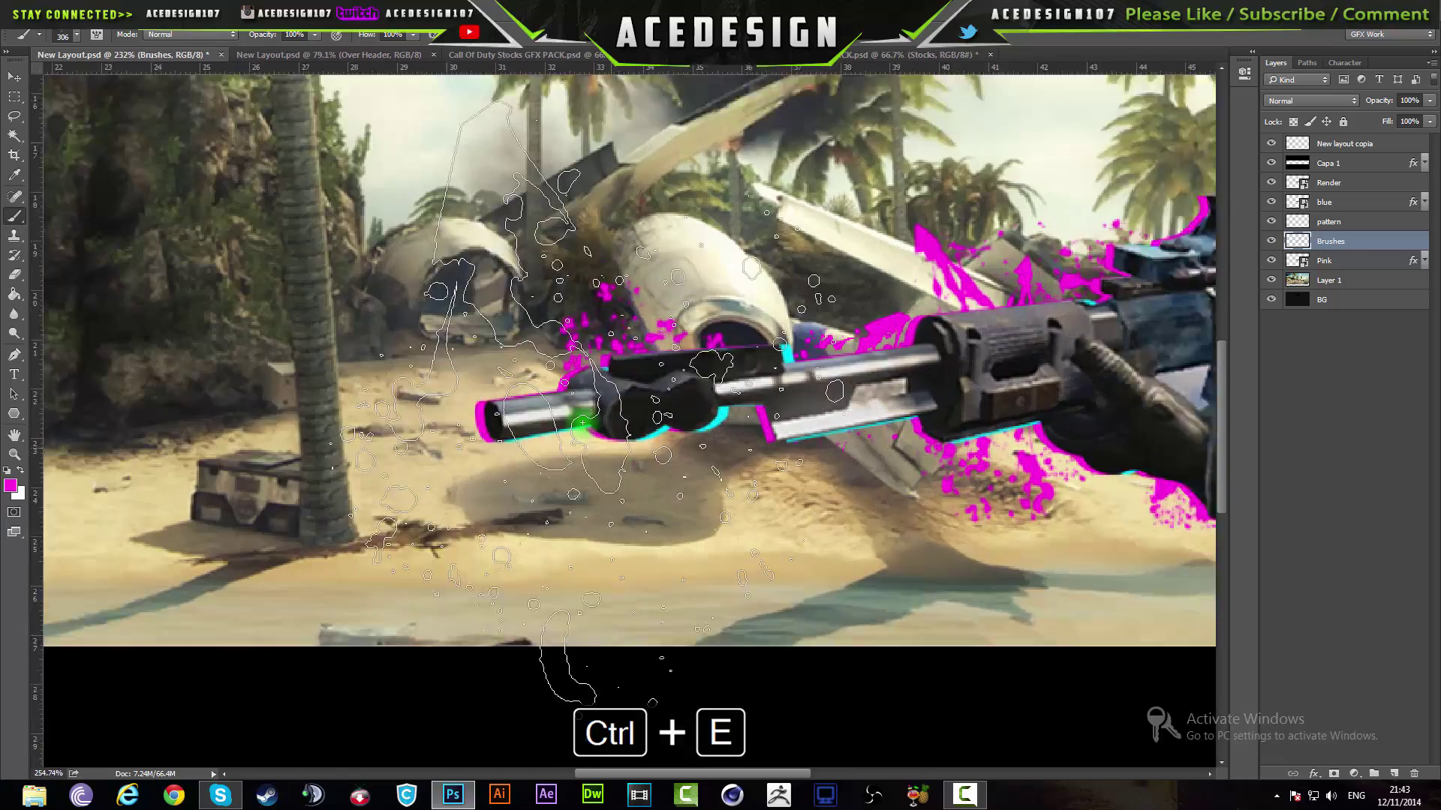
pyautogui.scroll(1, 582, 423)
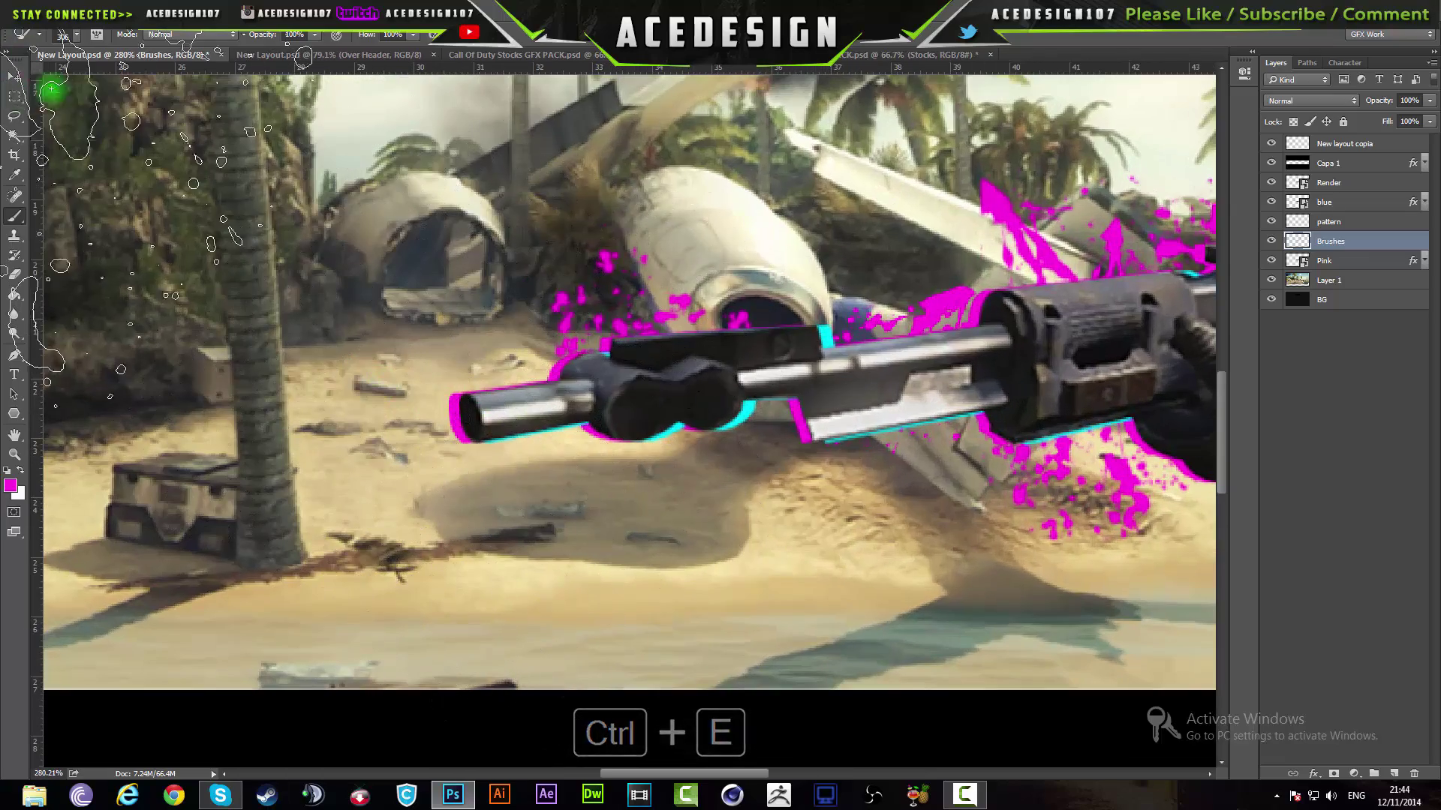
pyautogui.click(68, 34)
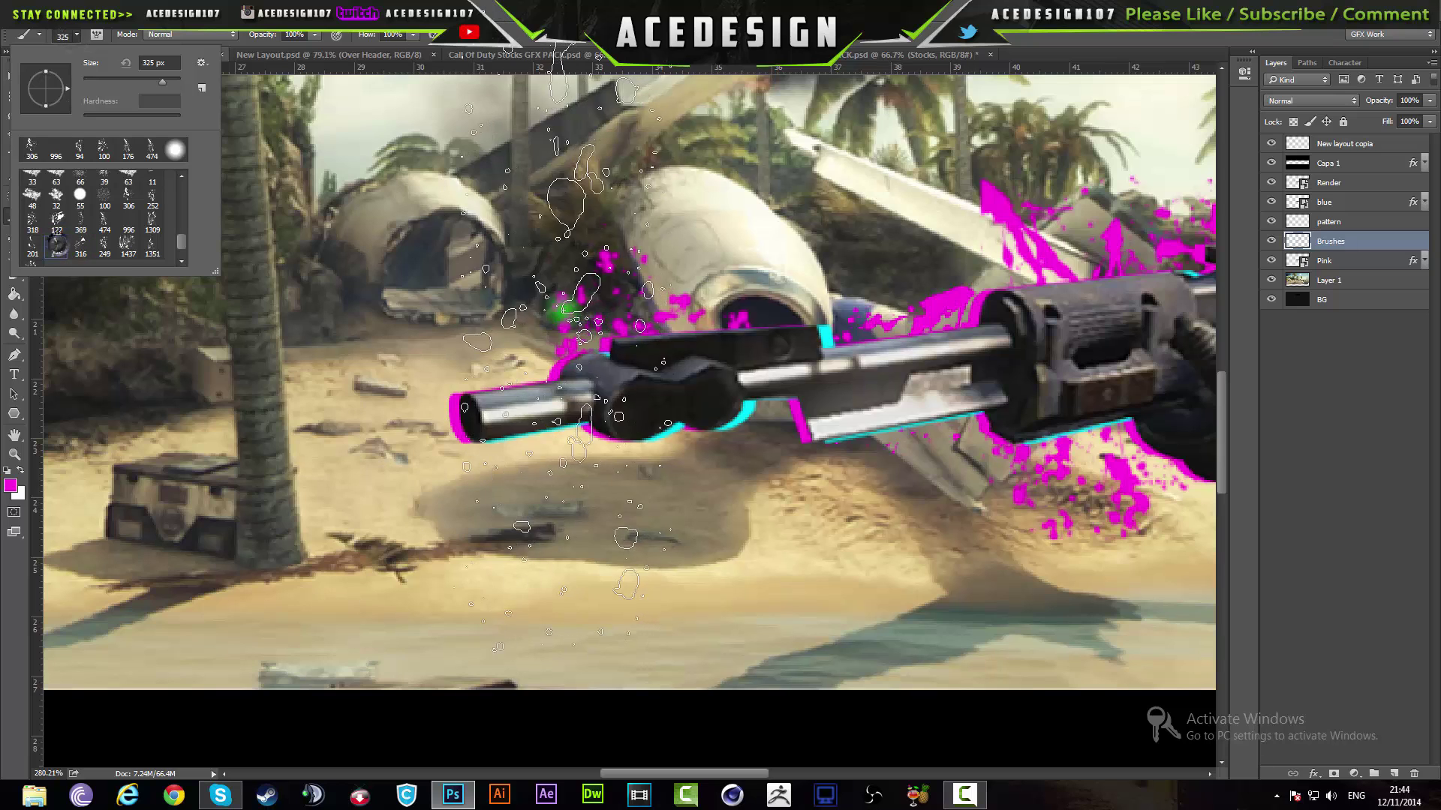
pyautogui.click(95, 113)
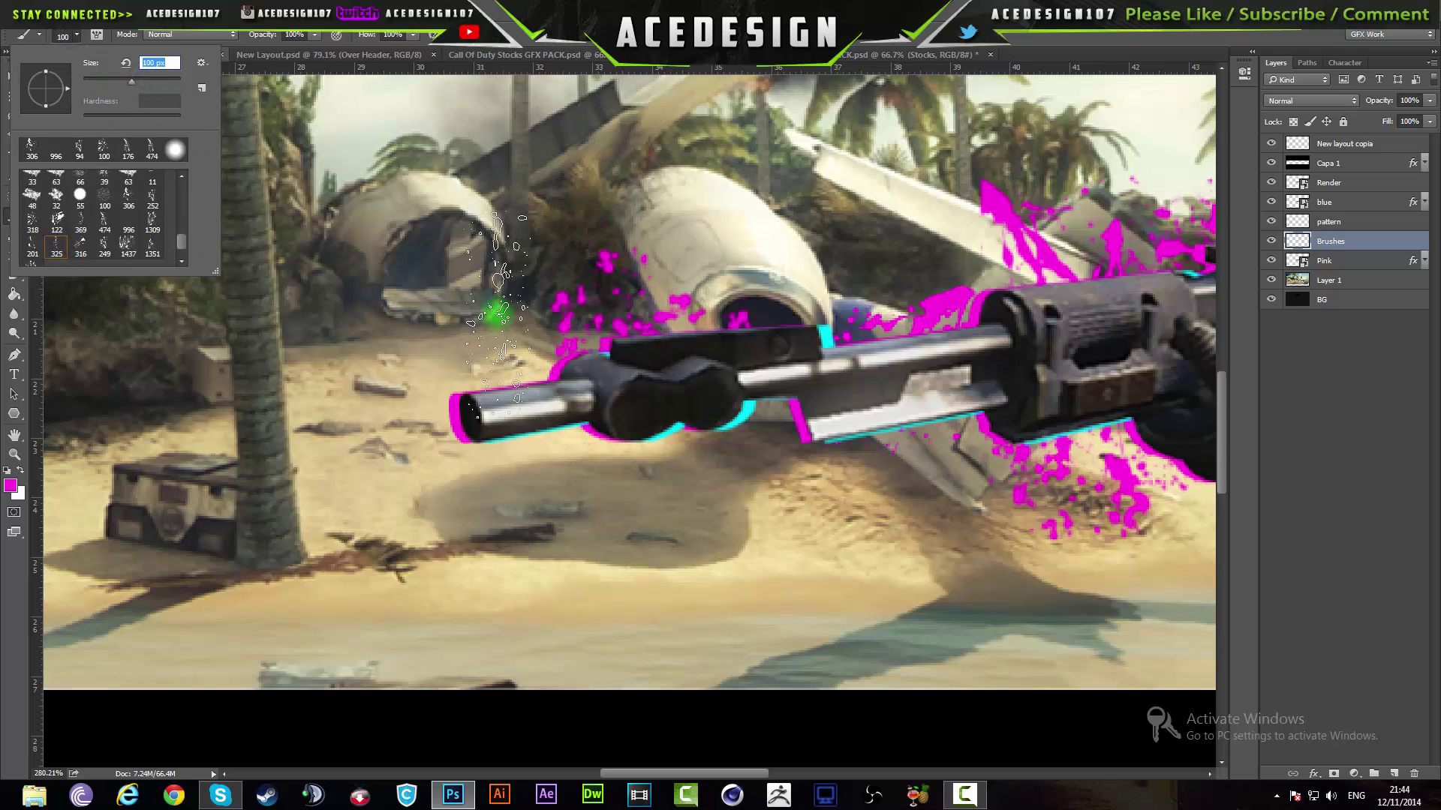
pyautogui.hotkey('ctrl', 'shift', 'n')
pyautogui.press('Return')
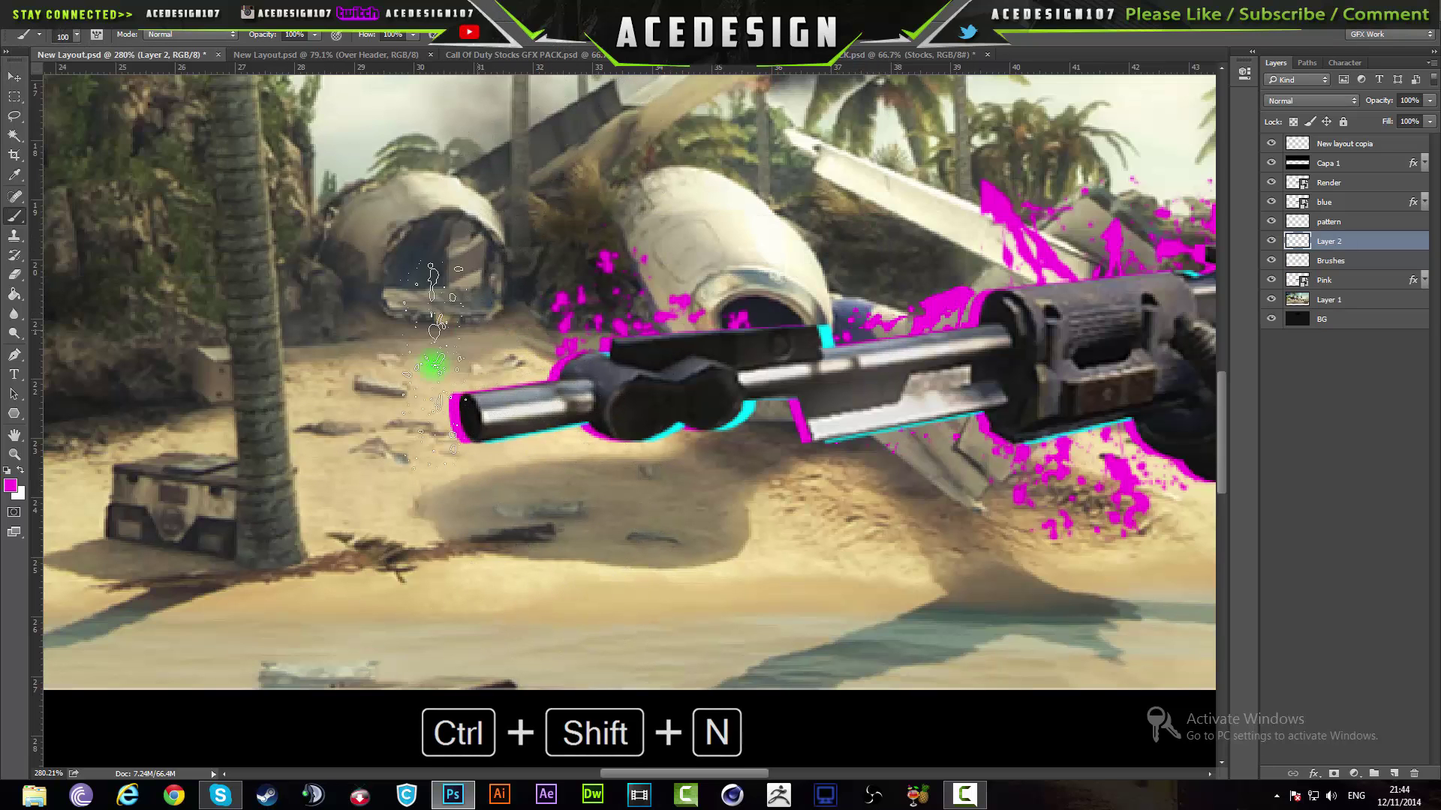
pyautogui.click(368, 424)
# Rotate the muzzle splatter 90° and move it behind the end of the barrel.
pyautogui.hotkey('ctrl', 't')
pyautogui.moveTo(463, 267); pyautogui.dragTo(703, 624)
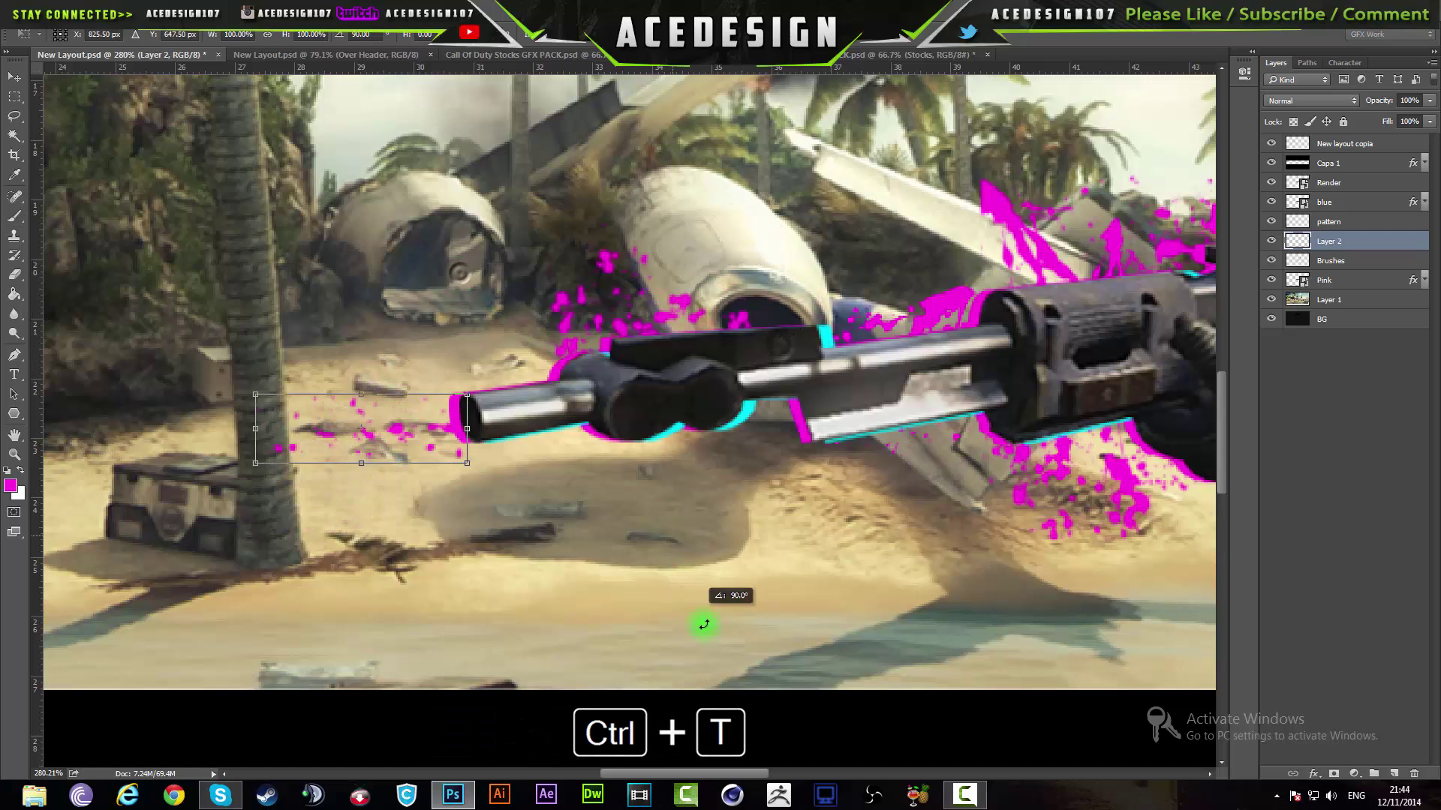
pyautogui.moveTo(401, 439); pyautogui.dragTo(476, 422)
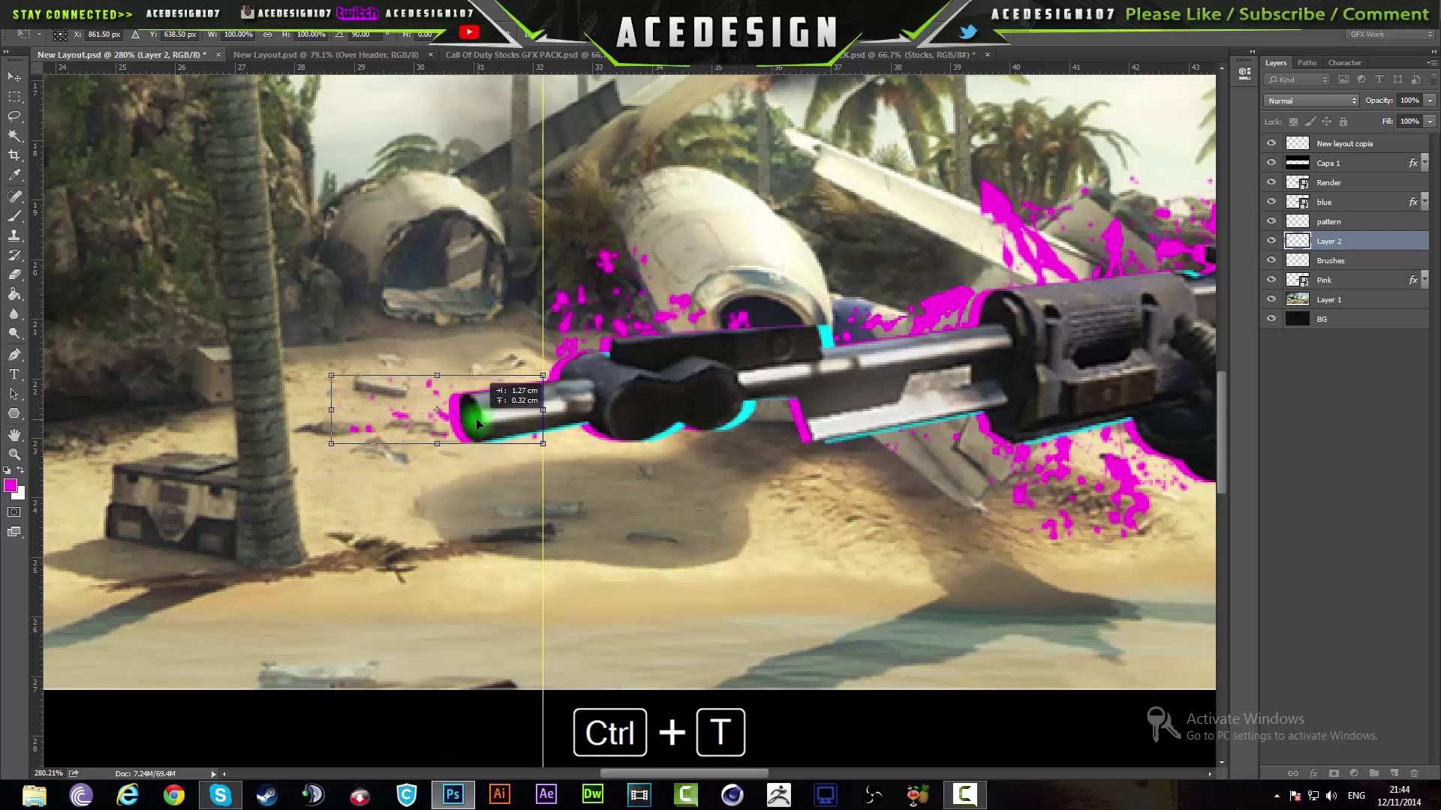
pyautogui.press('Return')
# Duplicate the muzzle splatter layer twice, shift the top copy slightly outward from the muzzle, and merge all three into Brushes.
pyautogui.hotkey('ctrl', 'j')
pyautogui.hotkey('ctrl', 'j')
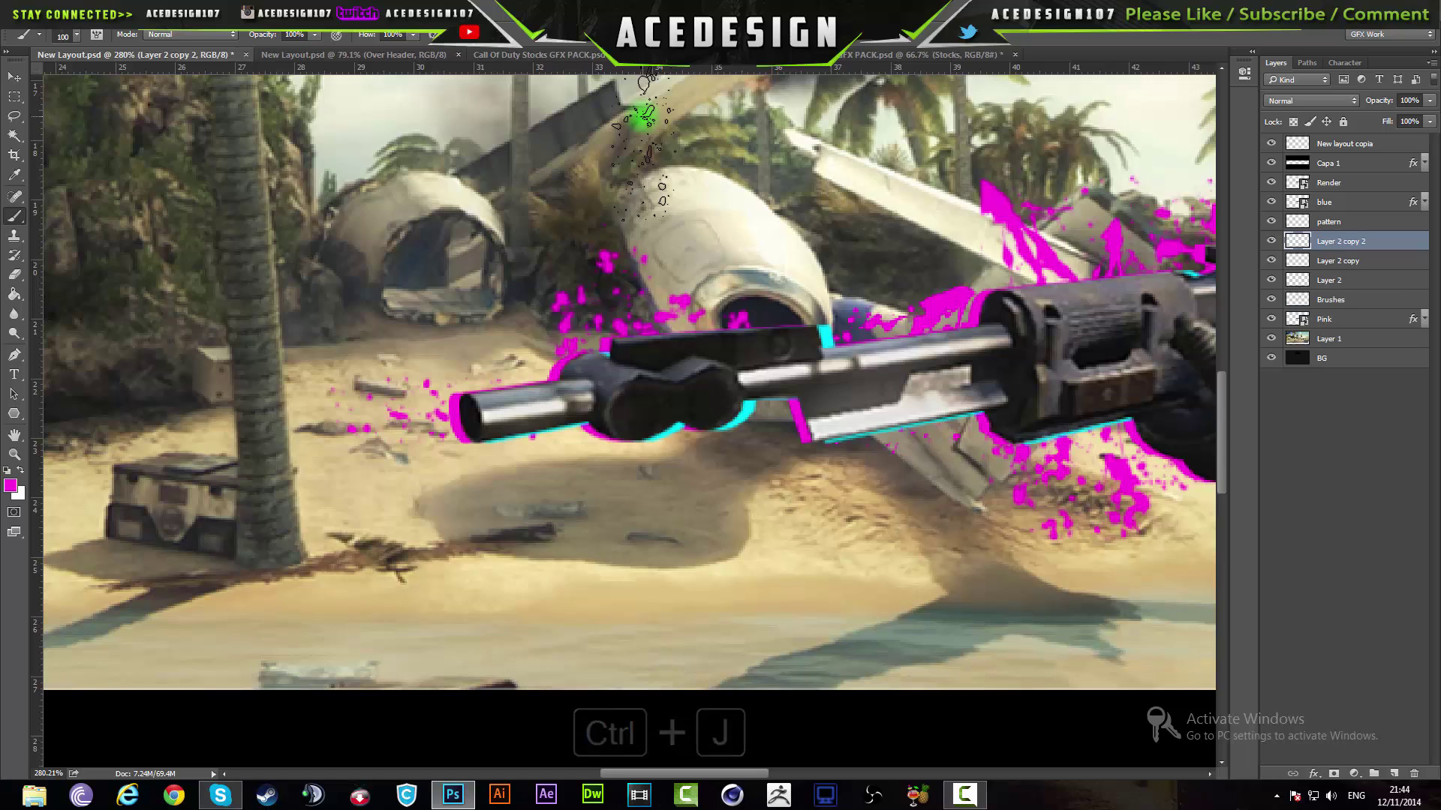
pyautogui.hotkey('ctrl', 't')
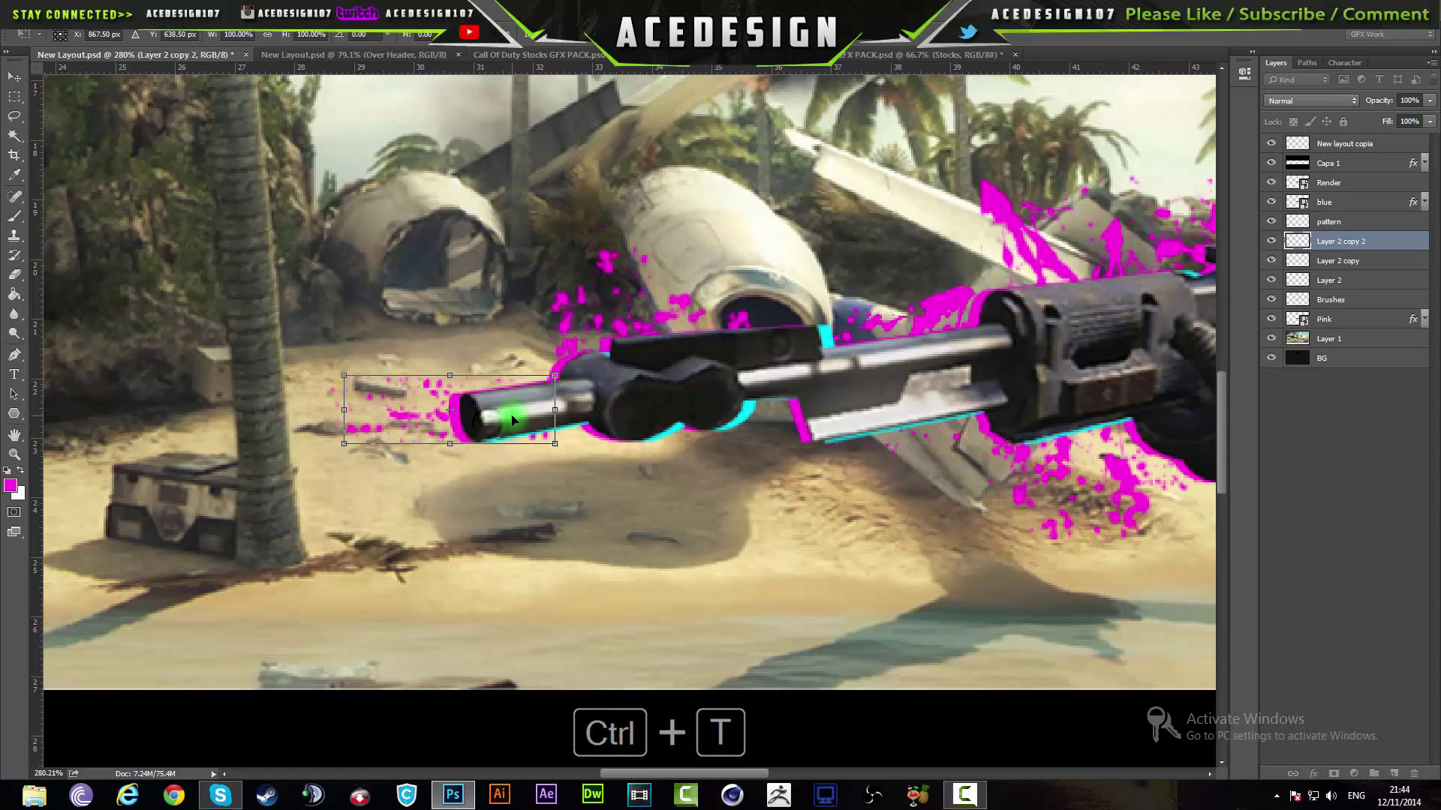
pyautogui.press('Return')
pyautogui.hotkey('ctrl', 'e')
pyautogui.hotkey('ctrl', 'e')
pyautogui.hotkey('ctrl', 'e')
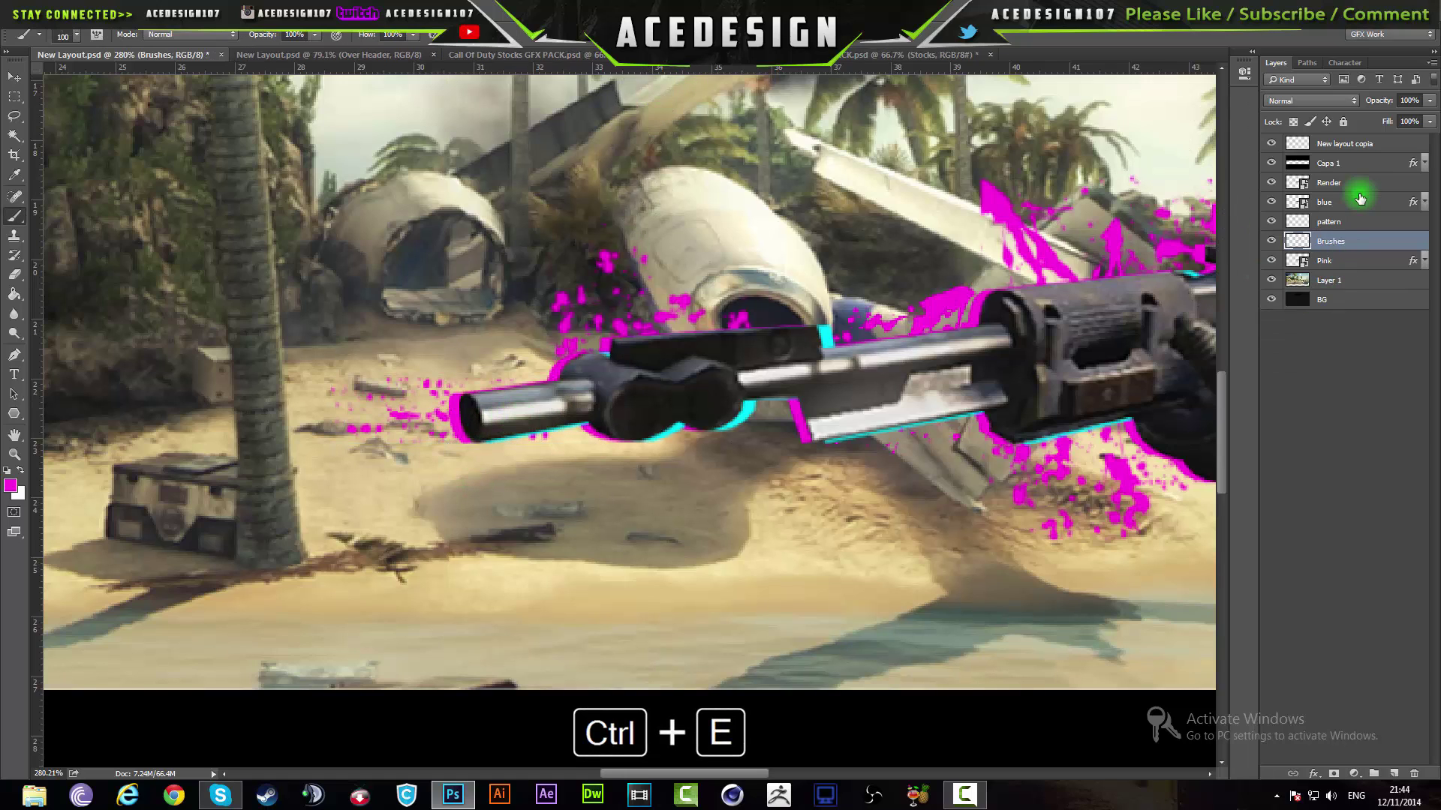
# Scale the Brushes layer to about 97% and shift it slightly toward the soldier so the splatters hug the outline.
pyautogui.scroll(-8, 683, 368)
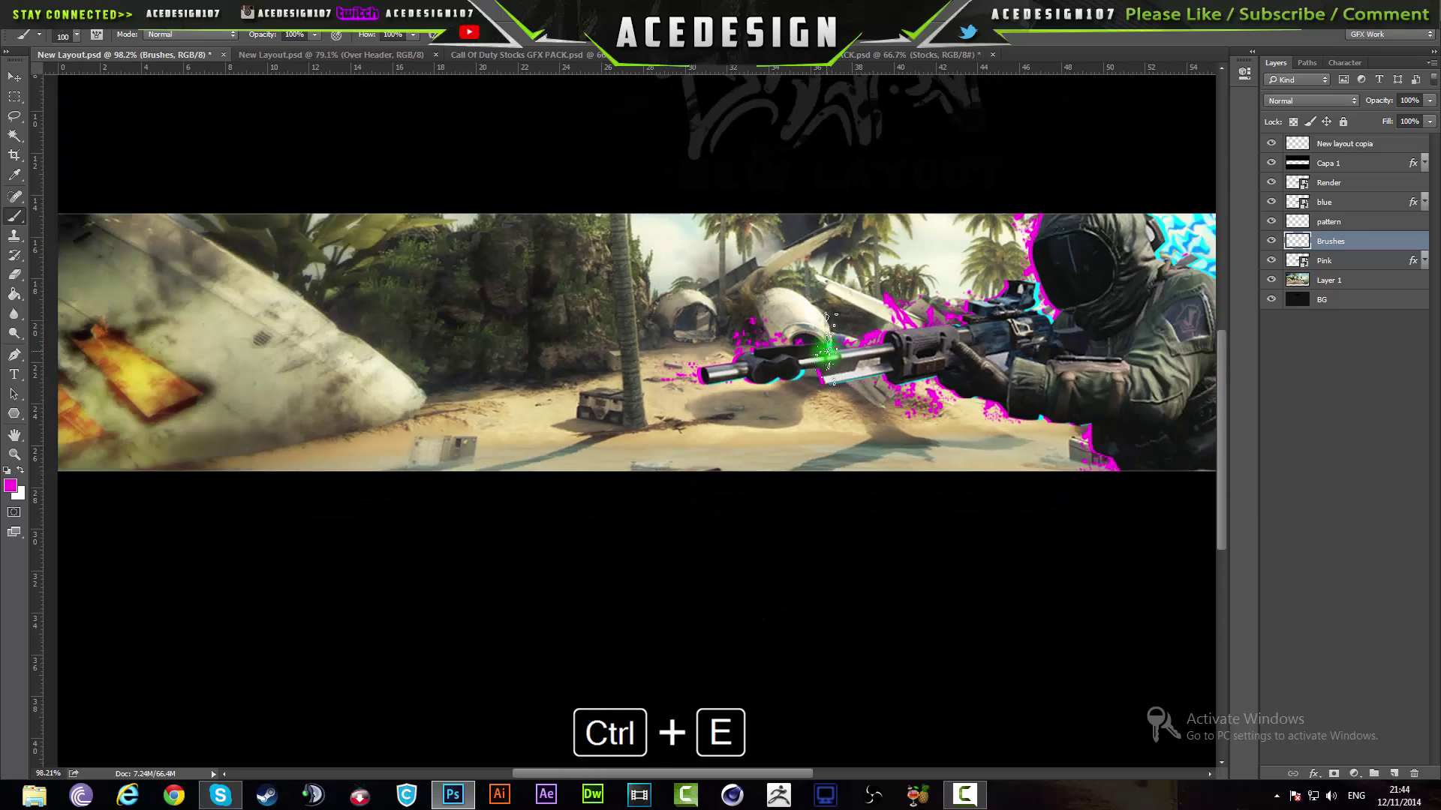
pyautogui.scroll(-2, 824, 353)
pyautogui.scroll(4, 775, 442)
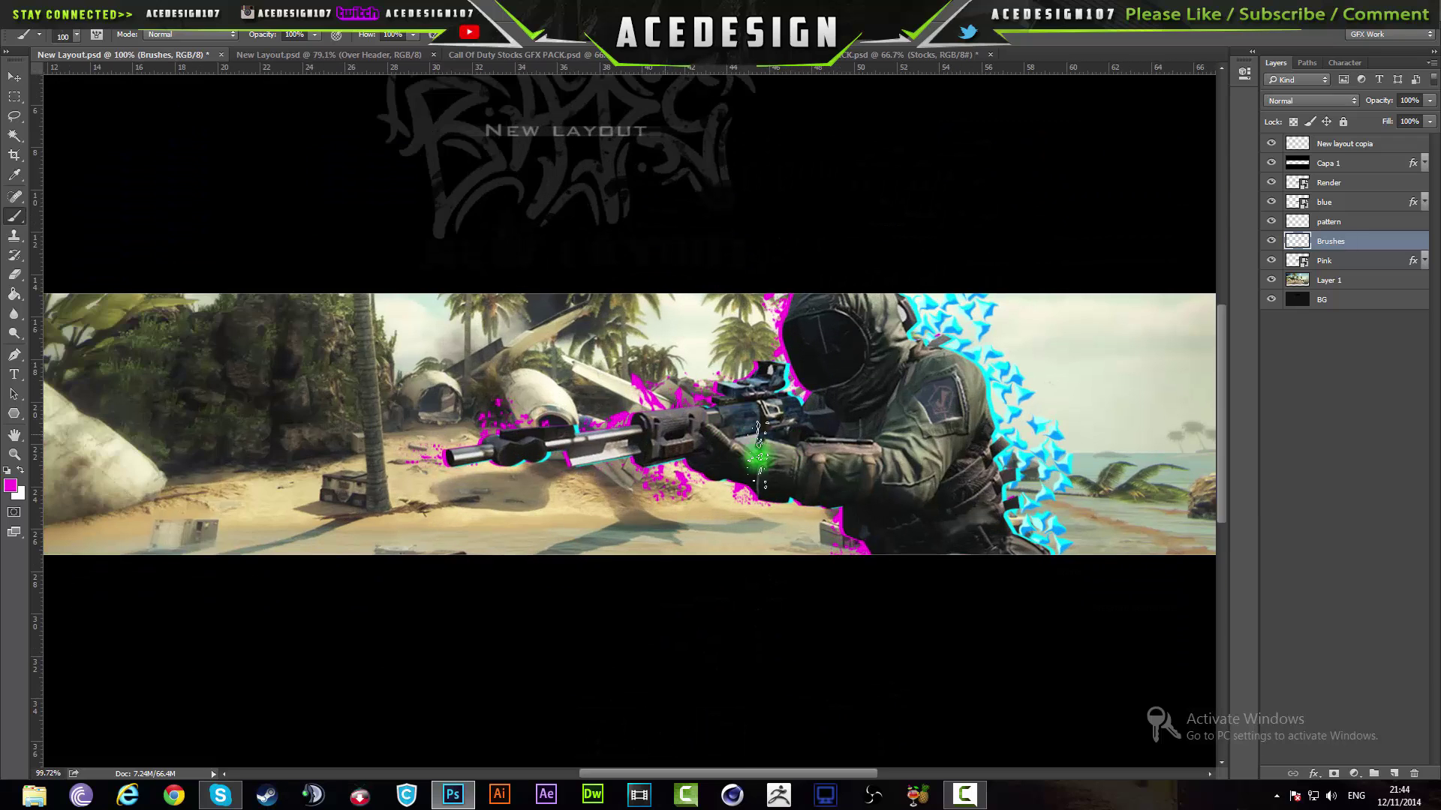
pyautogui.hotkey('ctrl', 't')
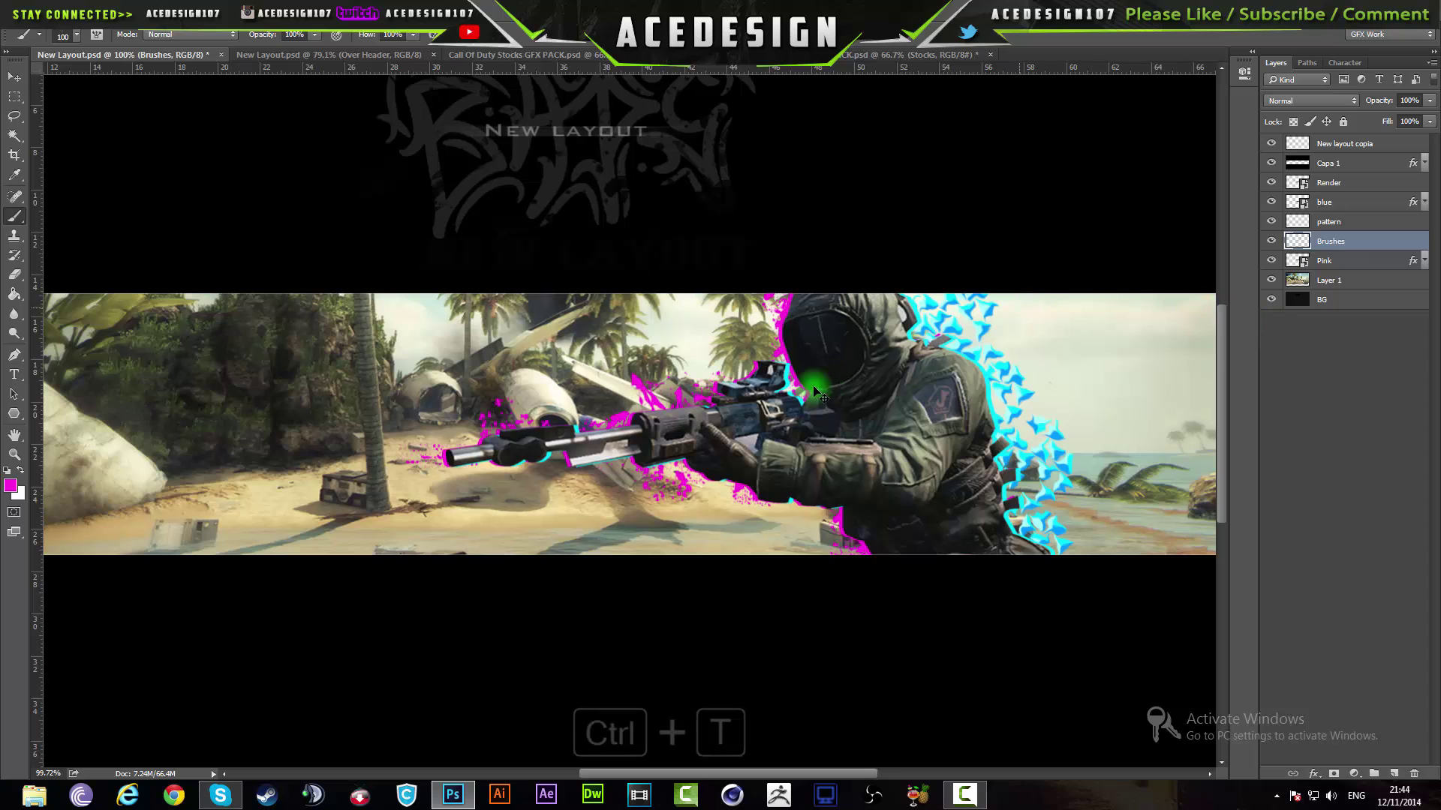
pyautogui.moveTo(910, 600); pyautogui.dragTo(894, 591)
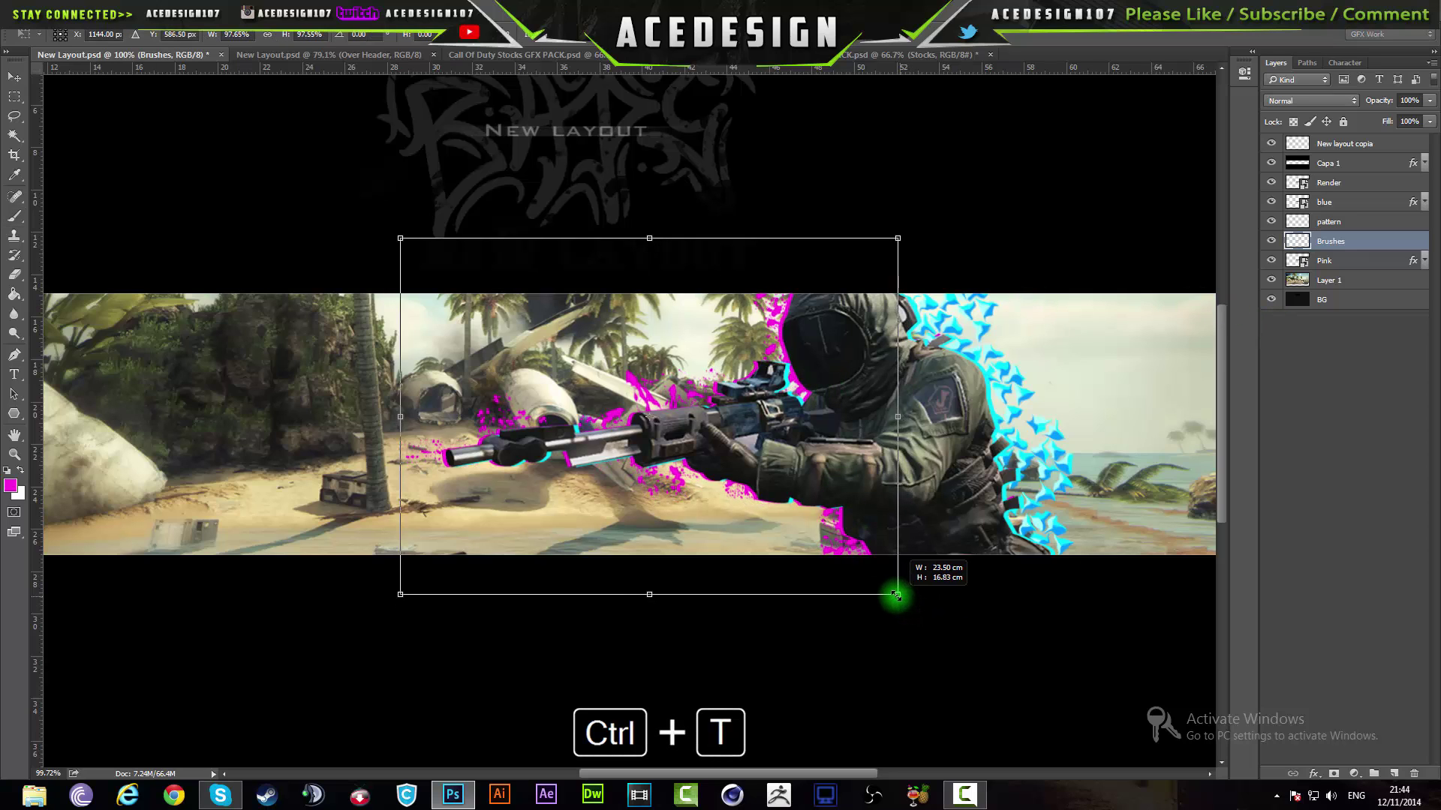
pyautogui.moveTo(845, 547); pyautogui.dragTo(886, 559)
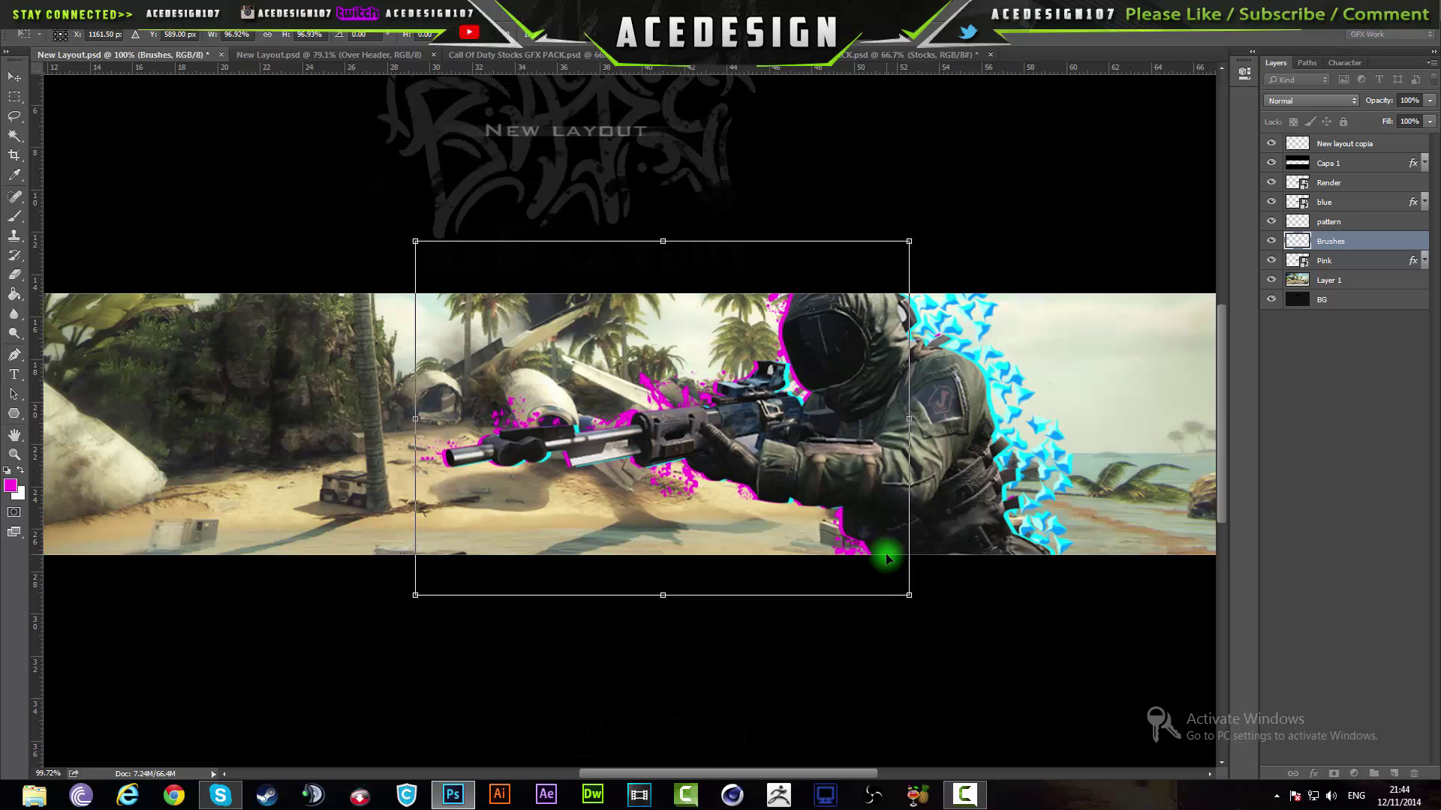
pyautogui.hotkey('ctrl', 'shift', 'Return')
# Create a new layer named Blue above Brushes and sample the cyan under the rifle as the foreground colour for the brush.
pyautogui.scroll(3, 888, 553)
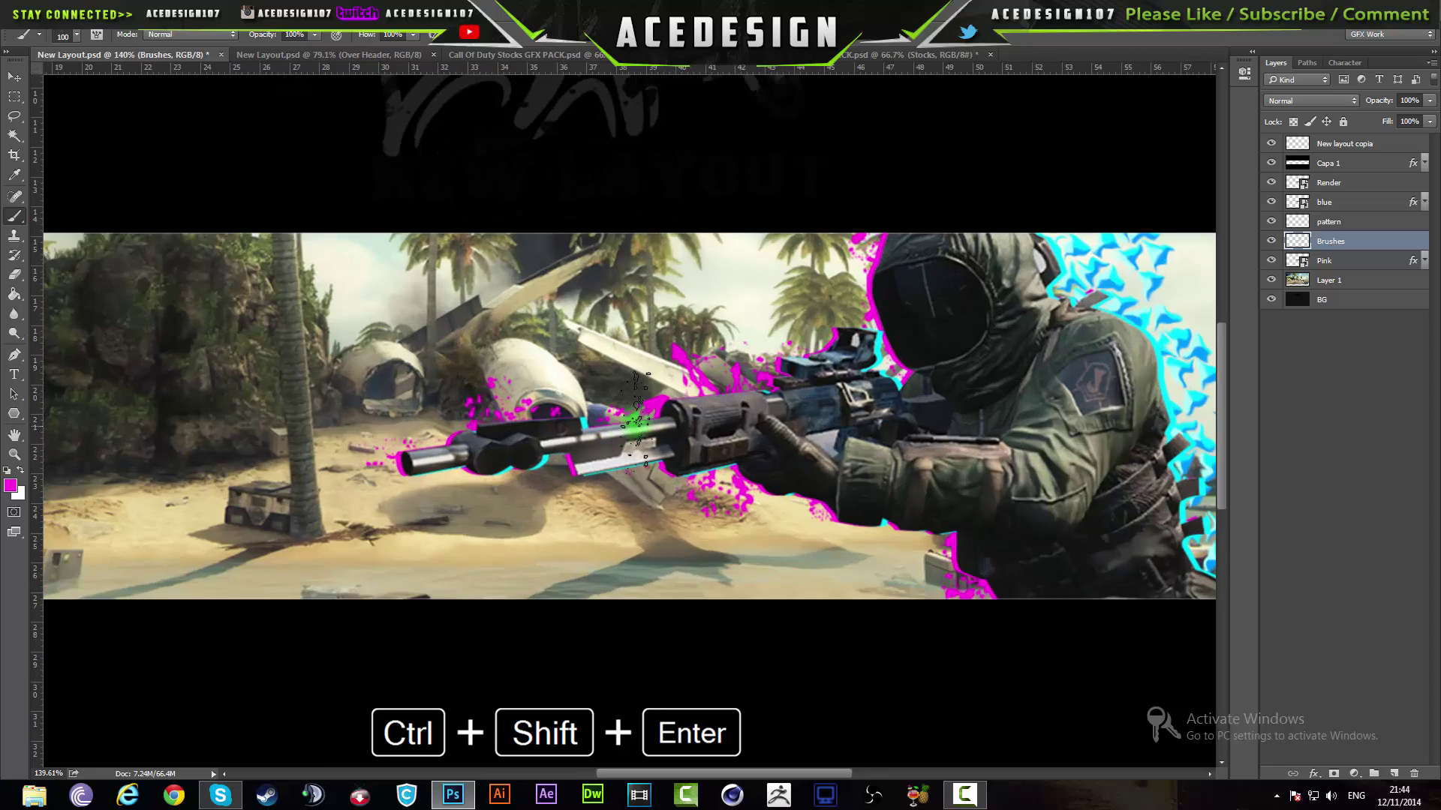
pyautogui.scroll(3, 634, 420)
pyautogui.scroll(-6, 917, 379)
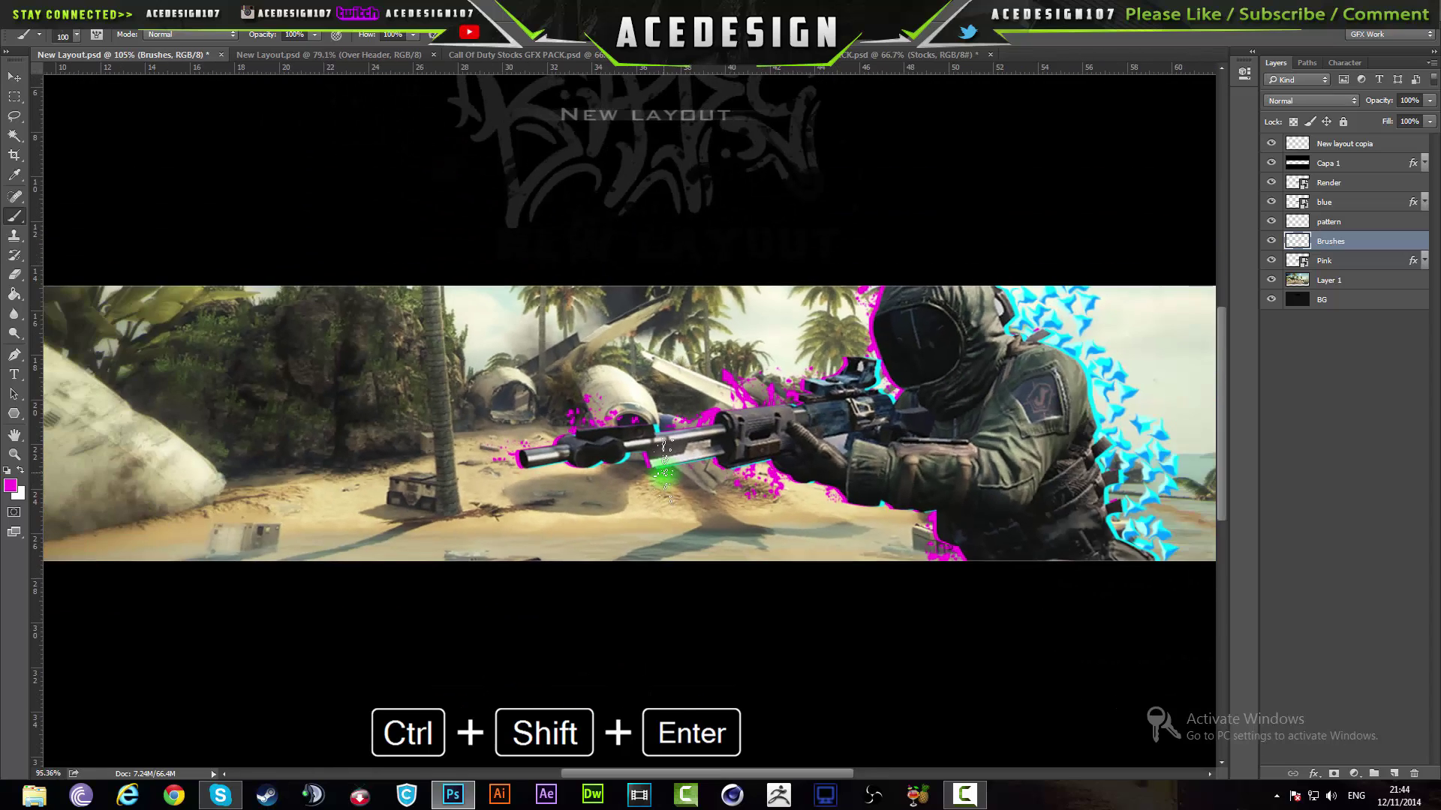
pyautogui.scroll(2, 677, 441)
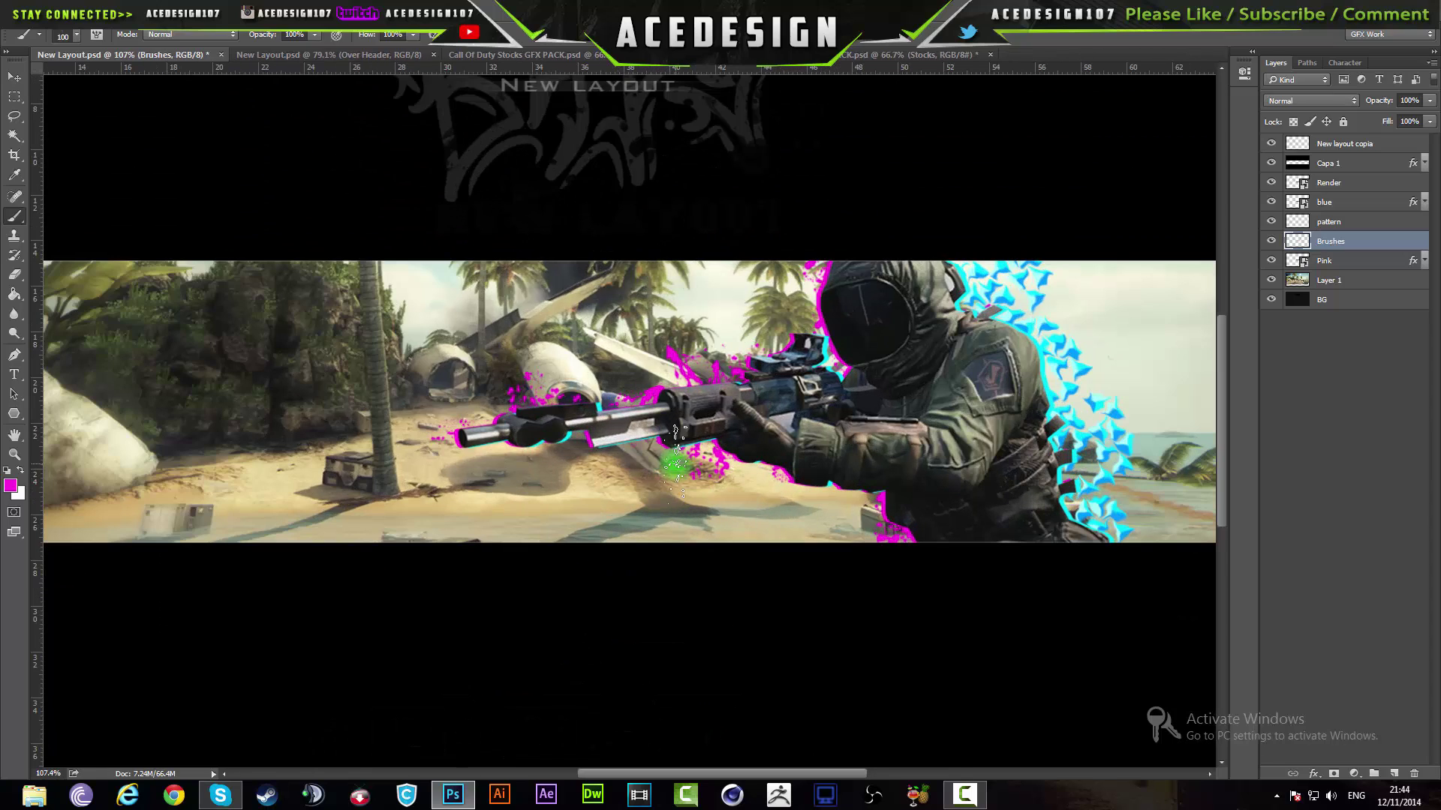
pyautogui.hotkey('ctrl', 'shift', 'n')
pyautogui.hotkey('ctrl', 'shift', 'Return')
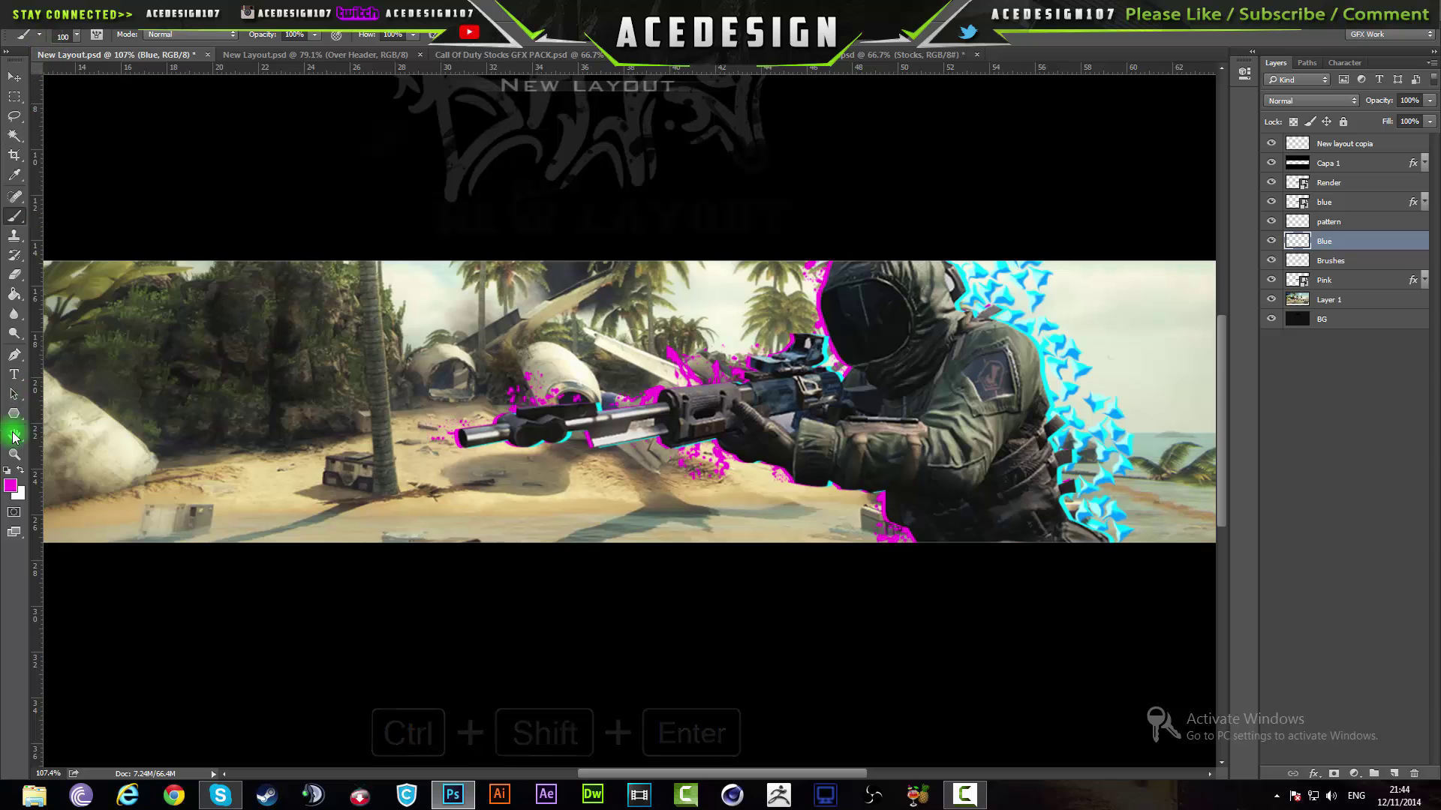
pyautogui.click(10, 485)
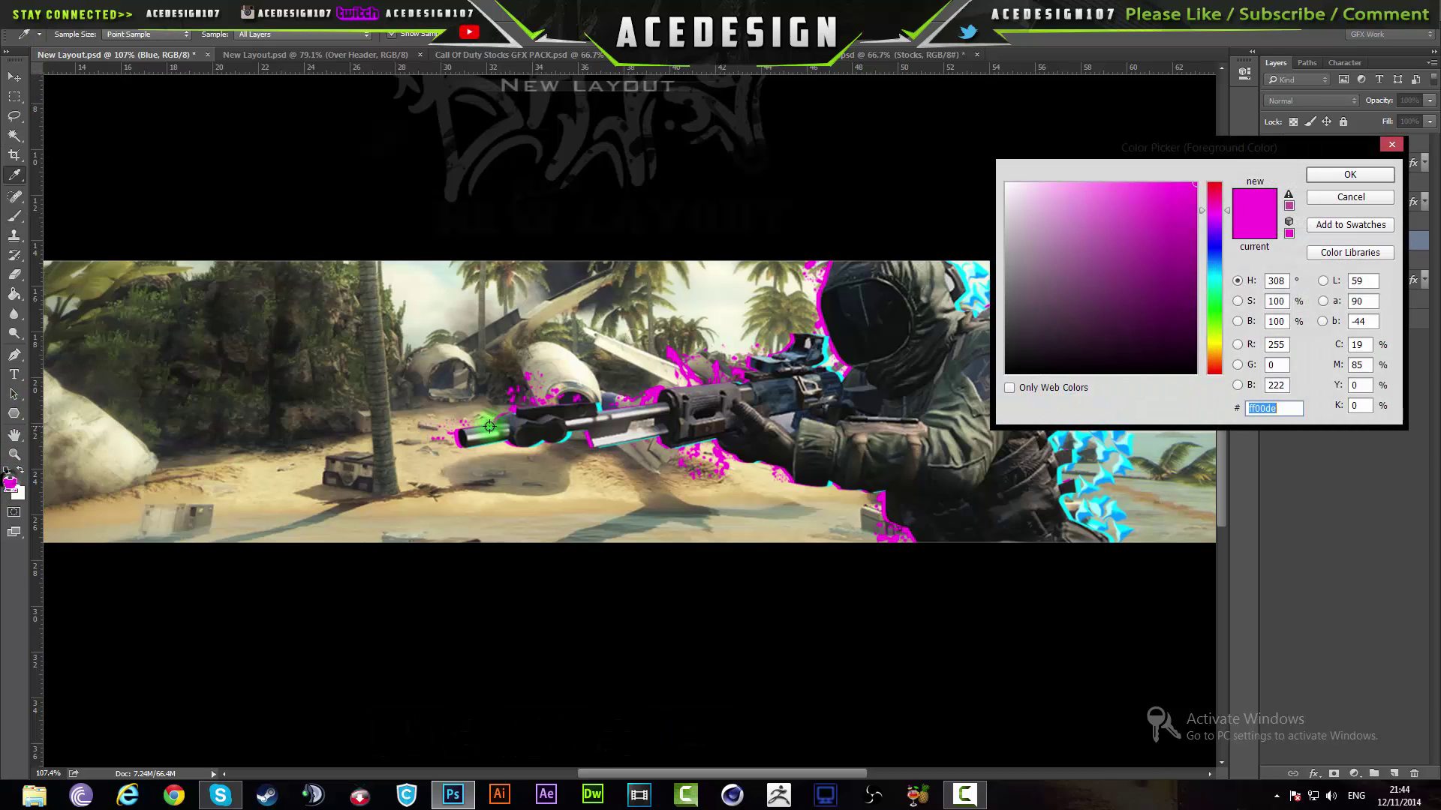
pyautogui.click(568, 435)
pyautogui.click(1318, 174)
pyautogui.press('b')
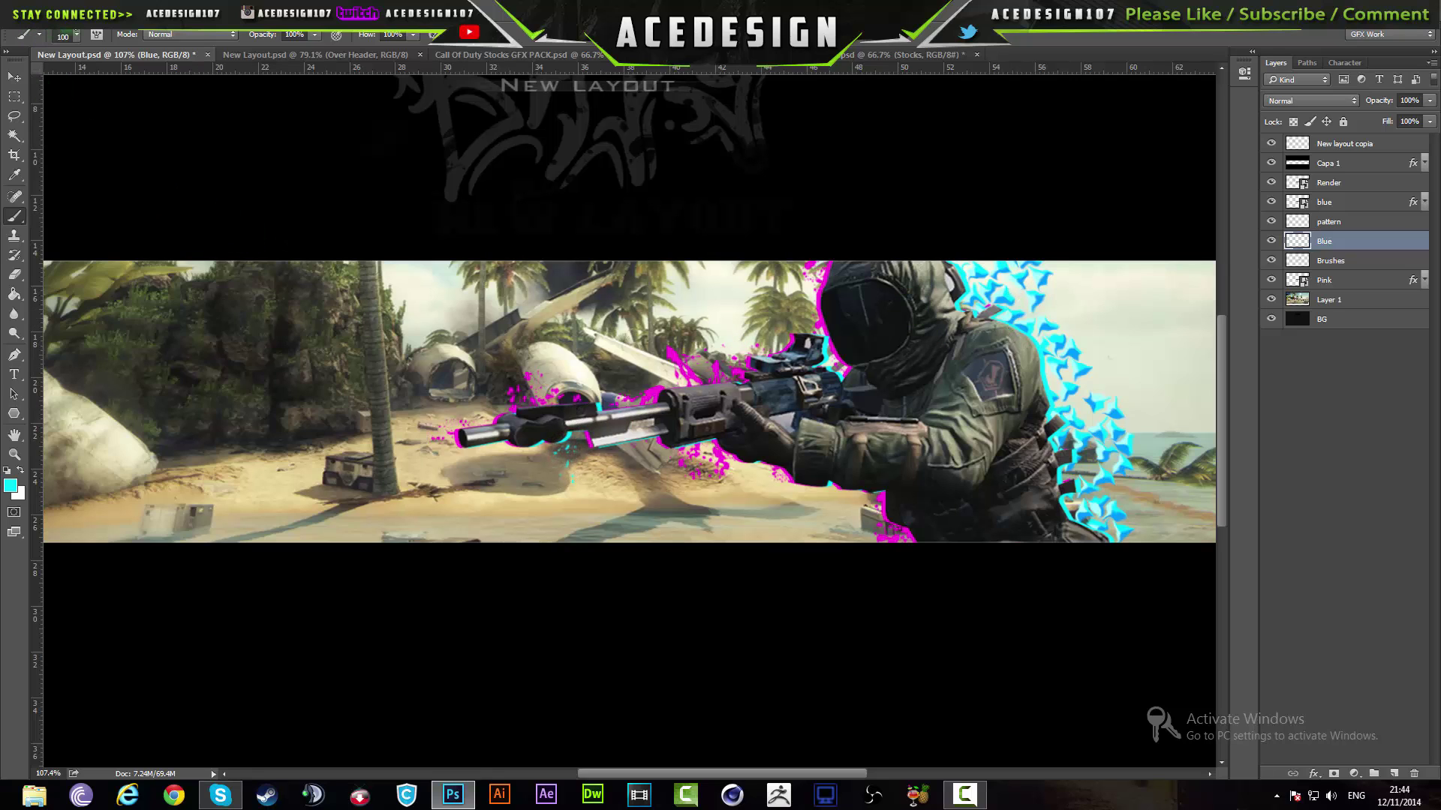
pyautogui.click(77, 34)
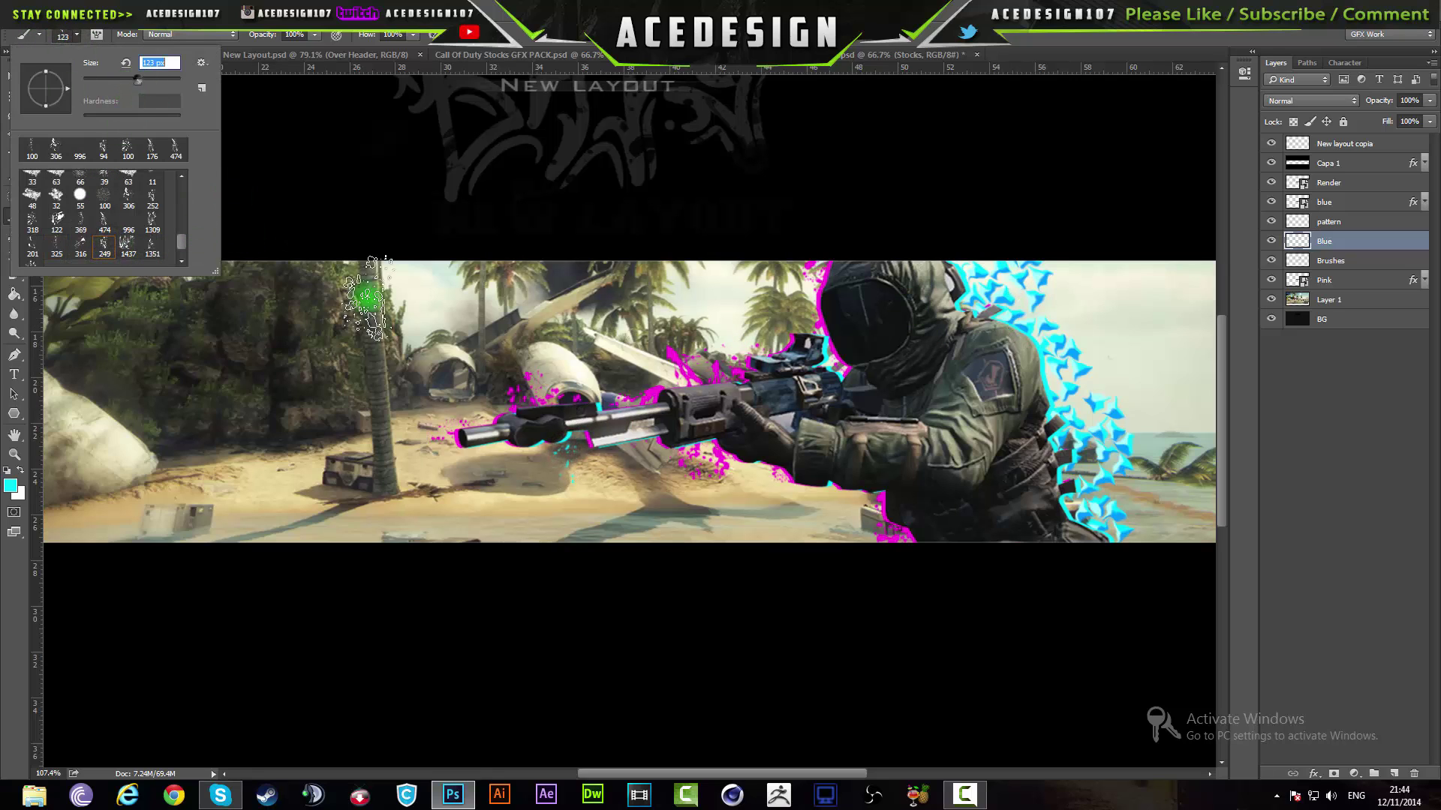
pyautogui.click(548, 457)
pyautogui.hotkey('ctrl', 'z')
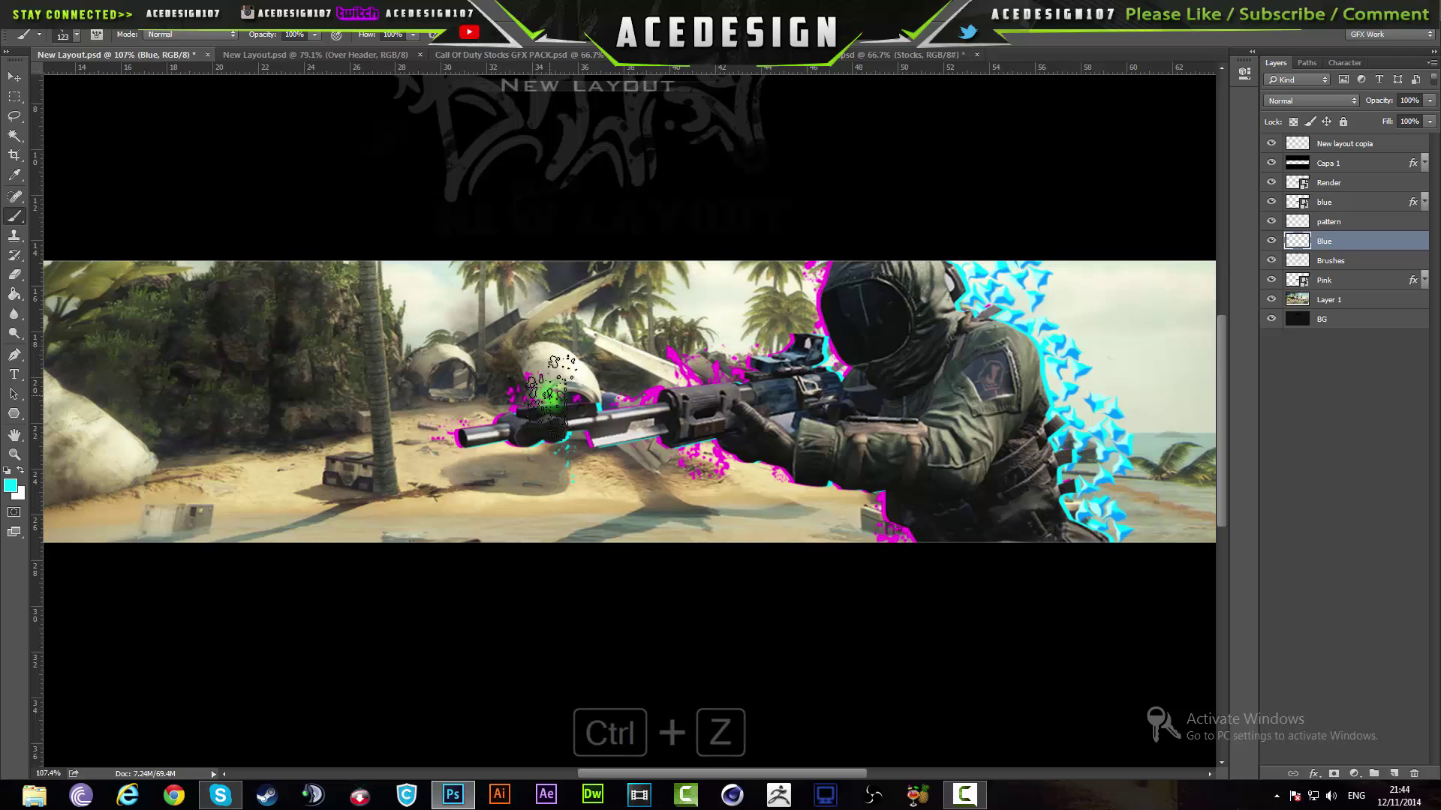
pyautogui.click(553, 396)
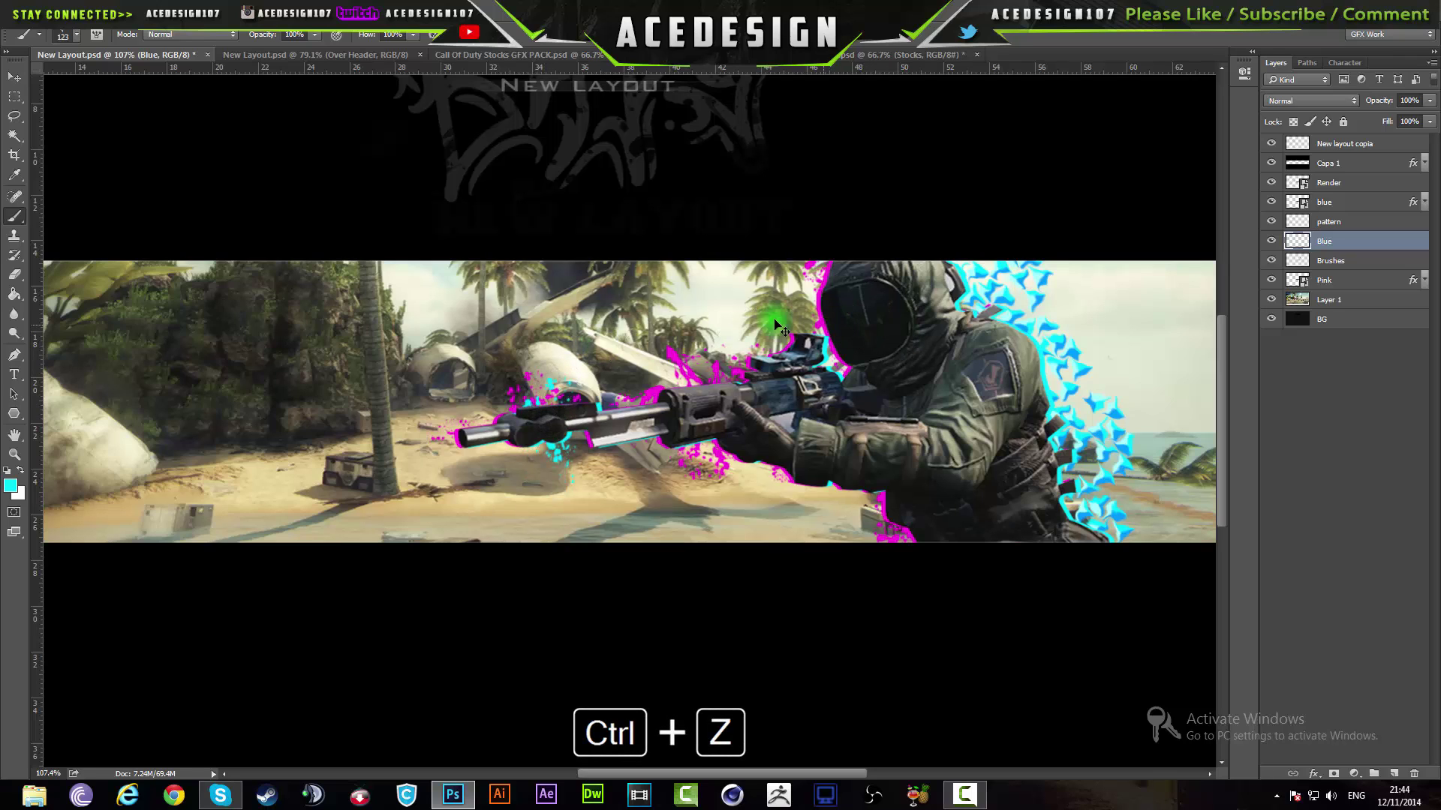
# Stamp cyan splatters under the rifle barrel with the 249 brush at 80 px and the 316 brush at 108 px.
pyautogui.click(77, 35)
pyautogui.moveTo(128, 81); pyautogui.dragTo(122, 81)
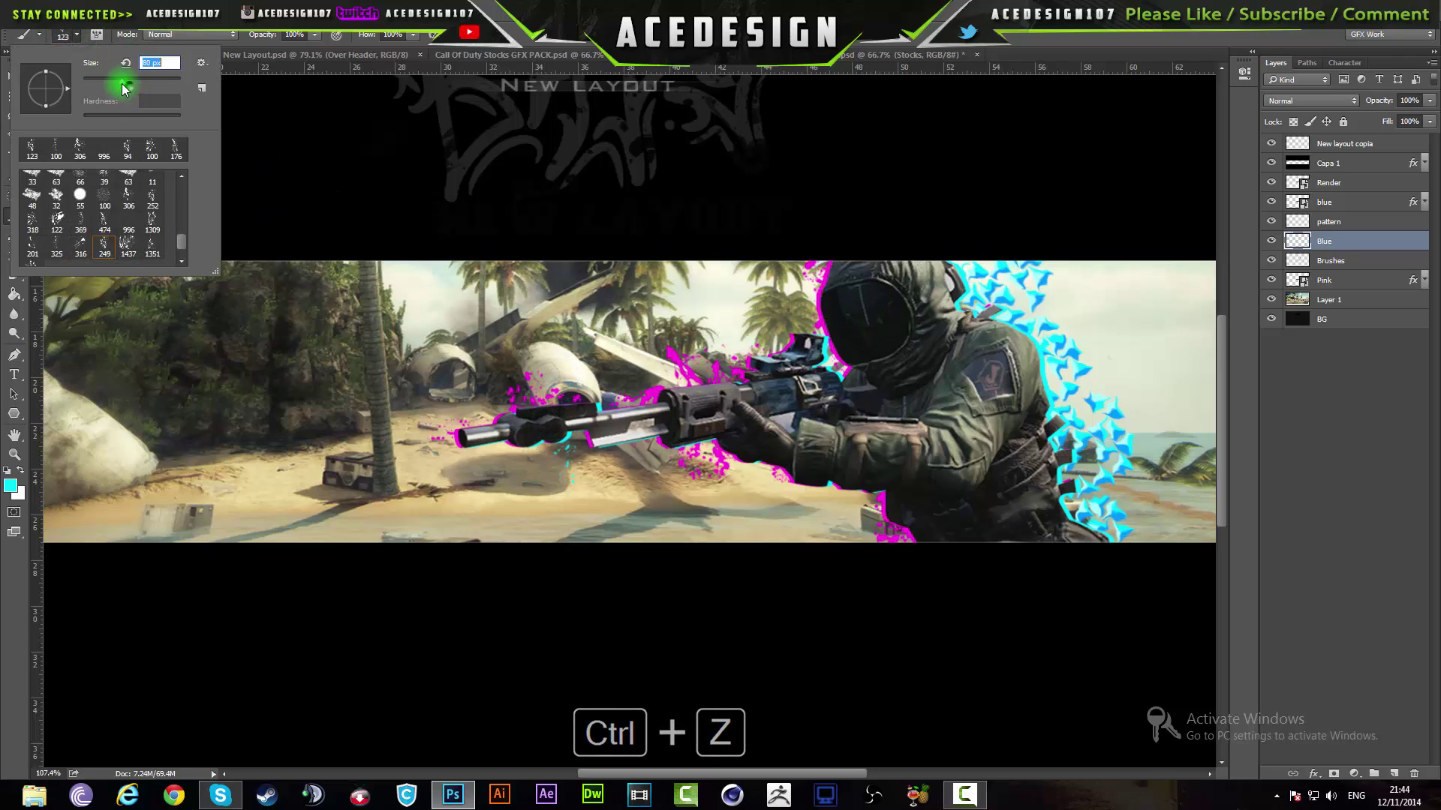
pyautogui.click(546, 432)
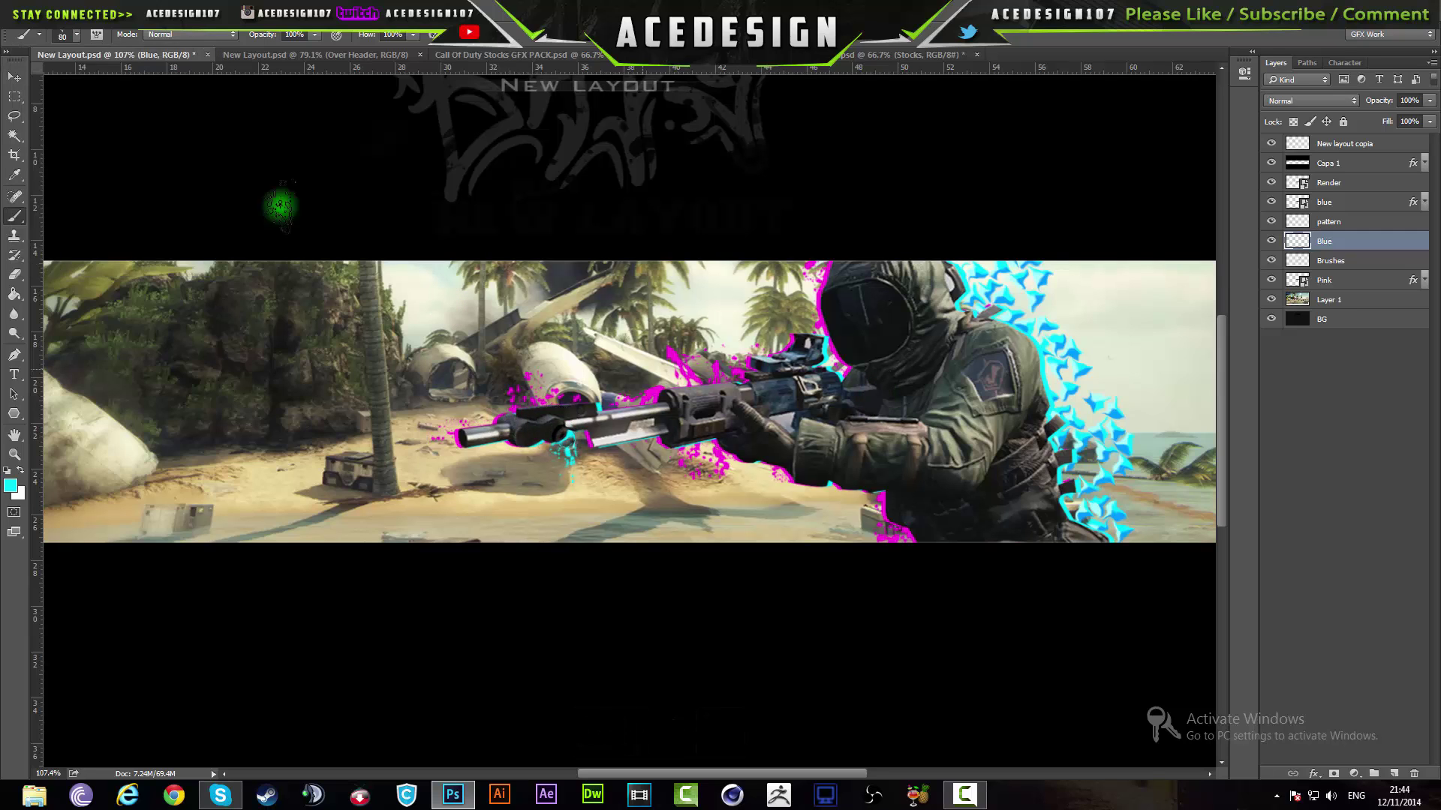
pyautogui.click(66, 37)
pyautogui.click(80, 248)
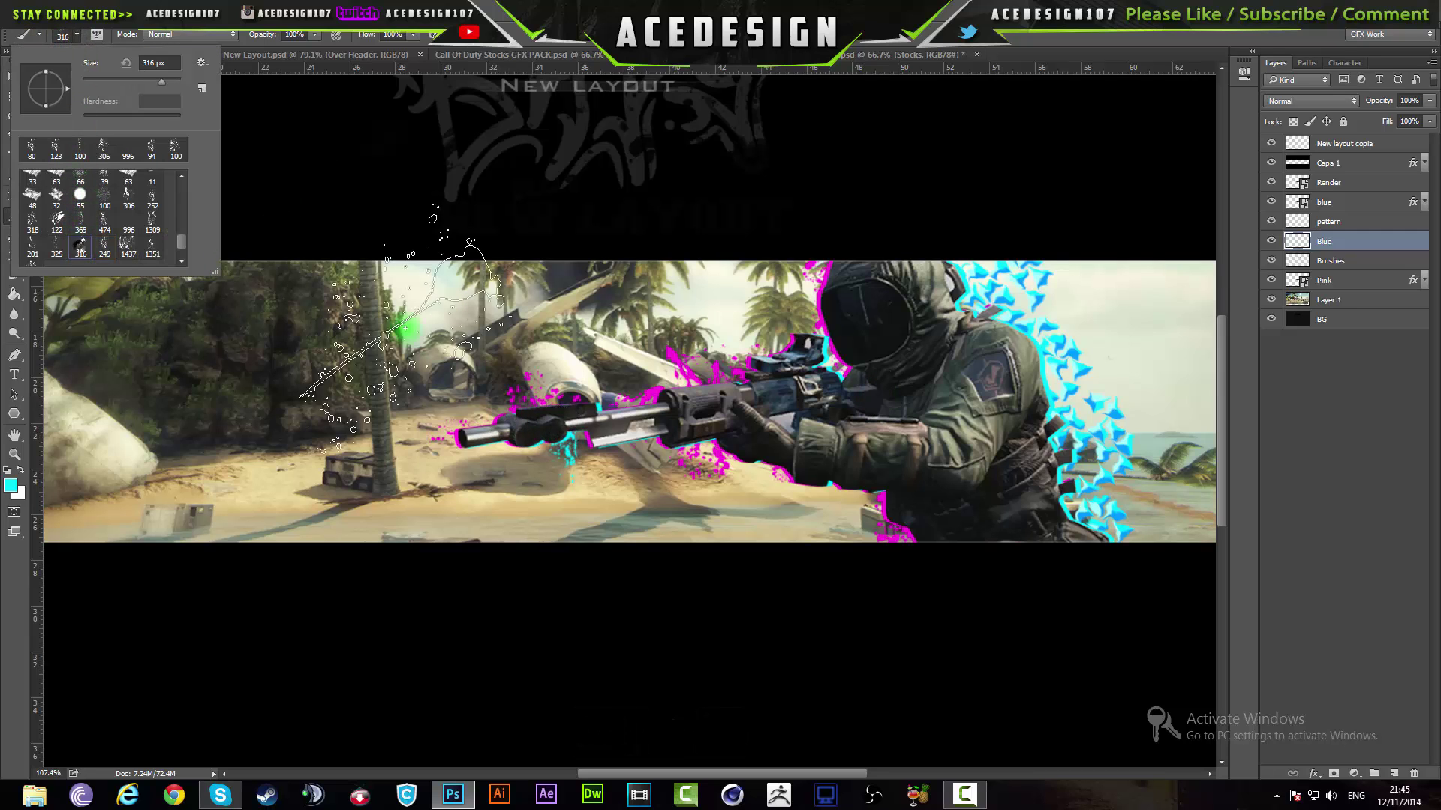
pyautogui.moveTo(137, 88); pyautogui.dragTo(135, 88)
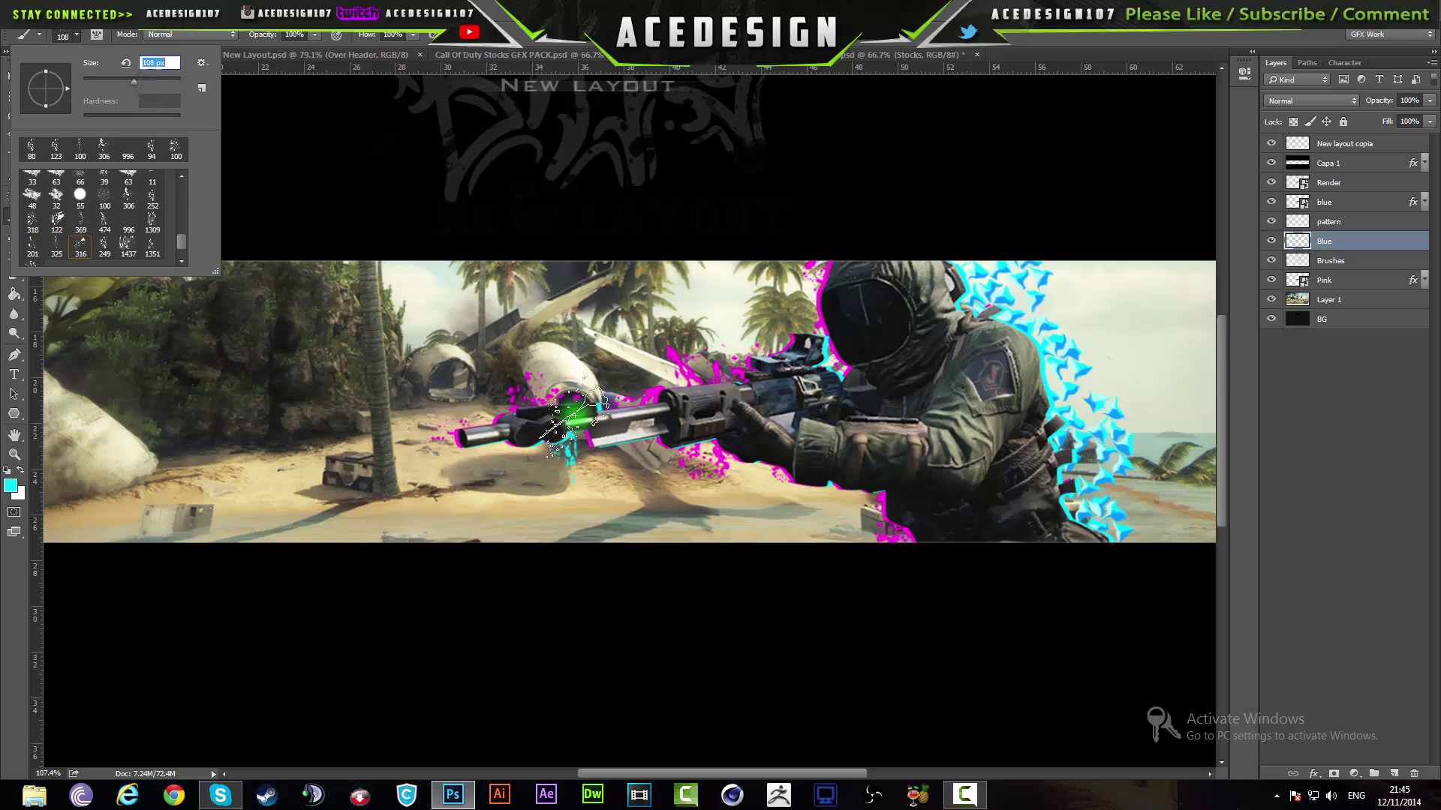
pyautogui.click(611, 442)
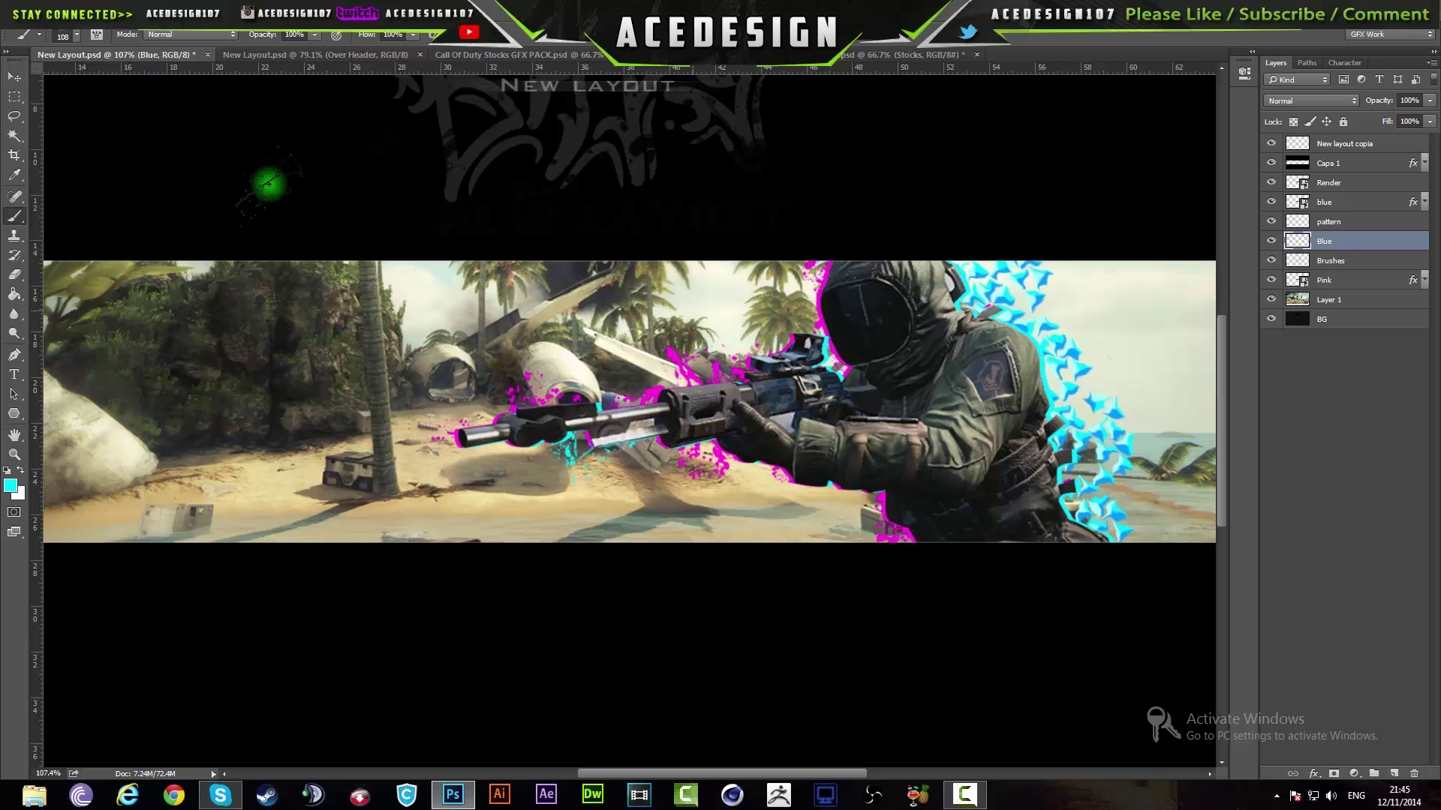
# Stamp a cyan splatter rising above the barrel just ahead of the handguard with the 1309 brush at 94 px.
pyautogui.click(78, 36)
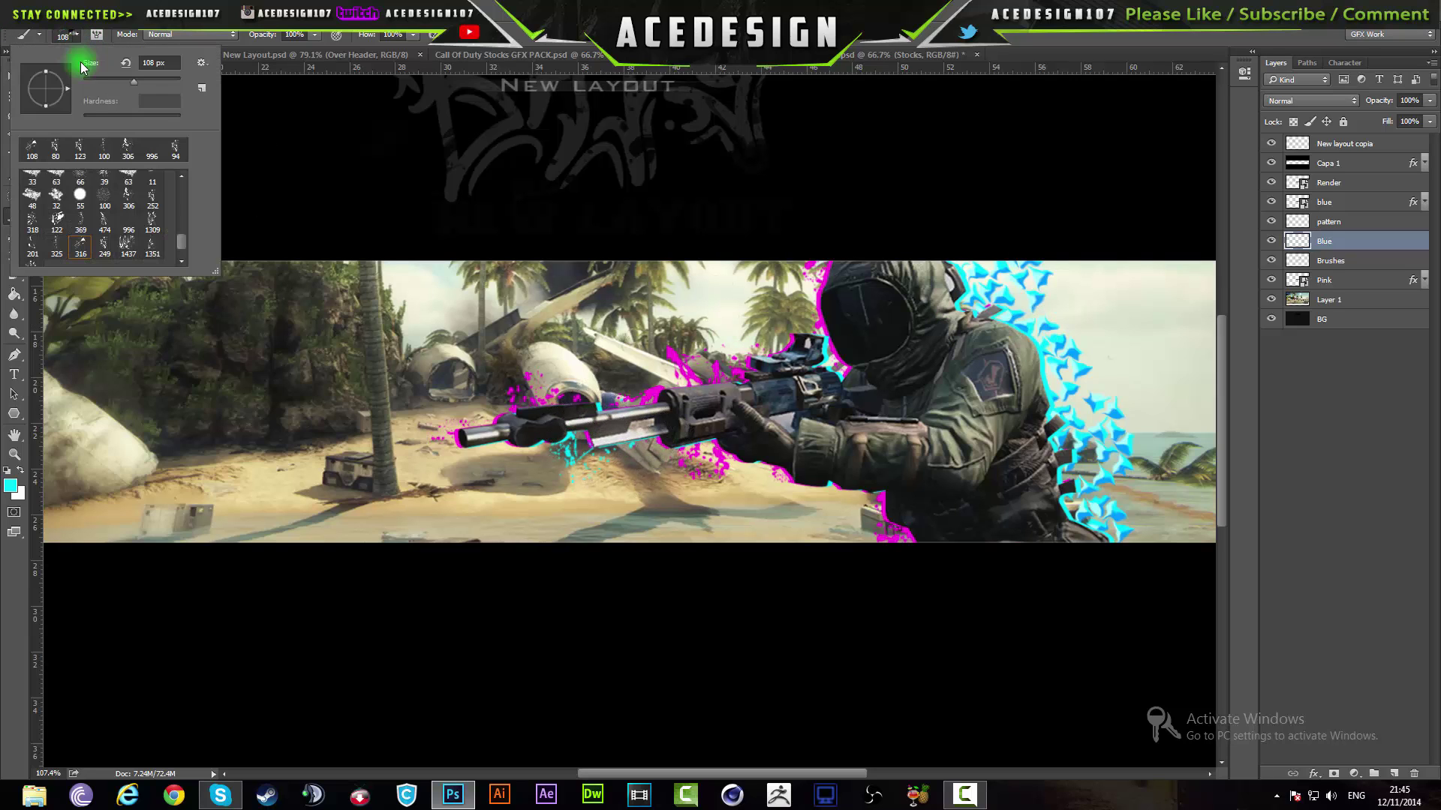
pyautogui.click(153, 228)
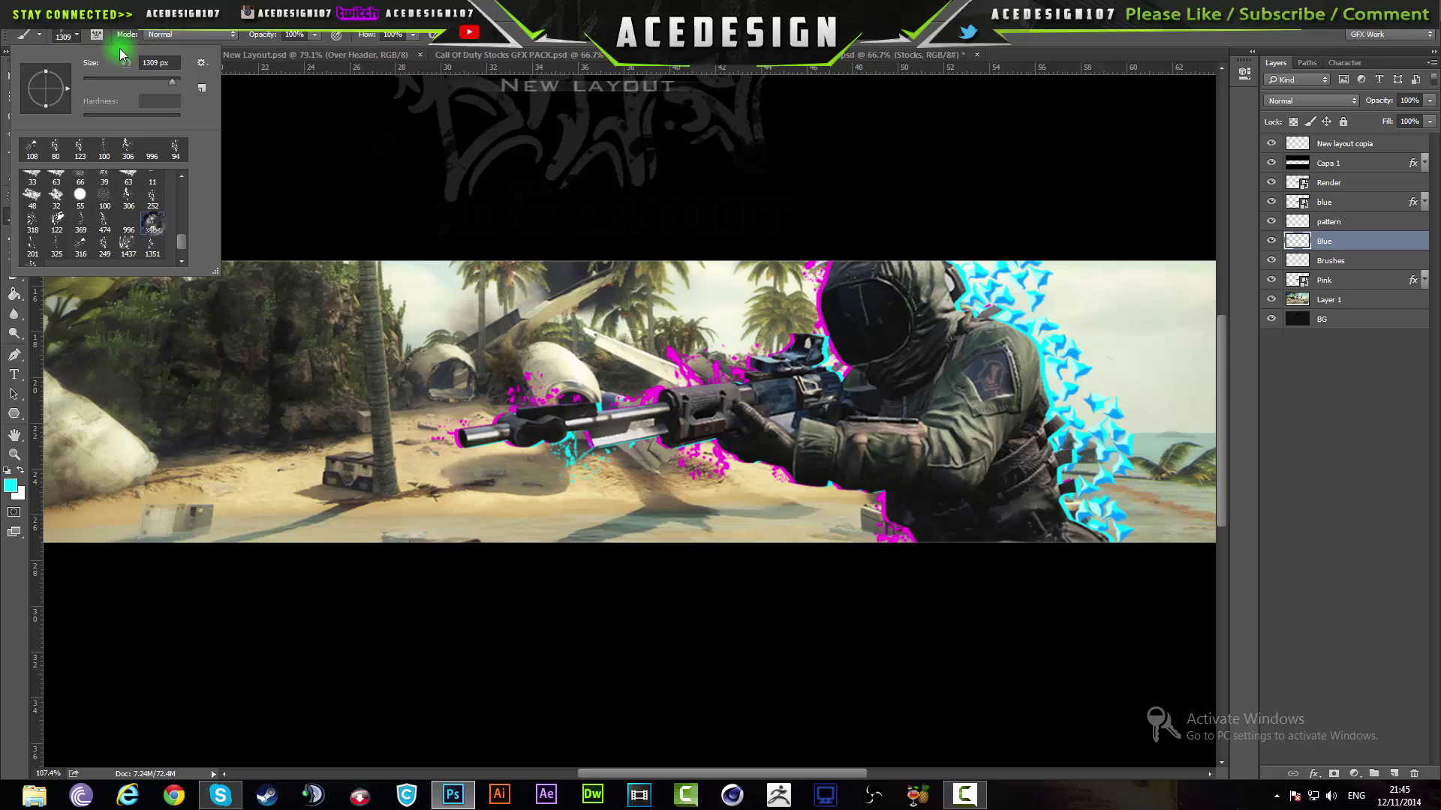
pyautogui.click(645, 417)
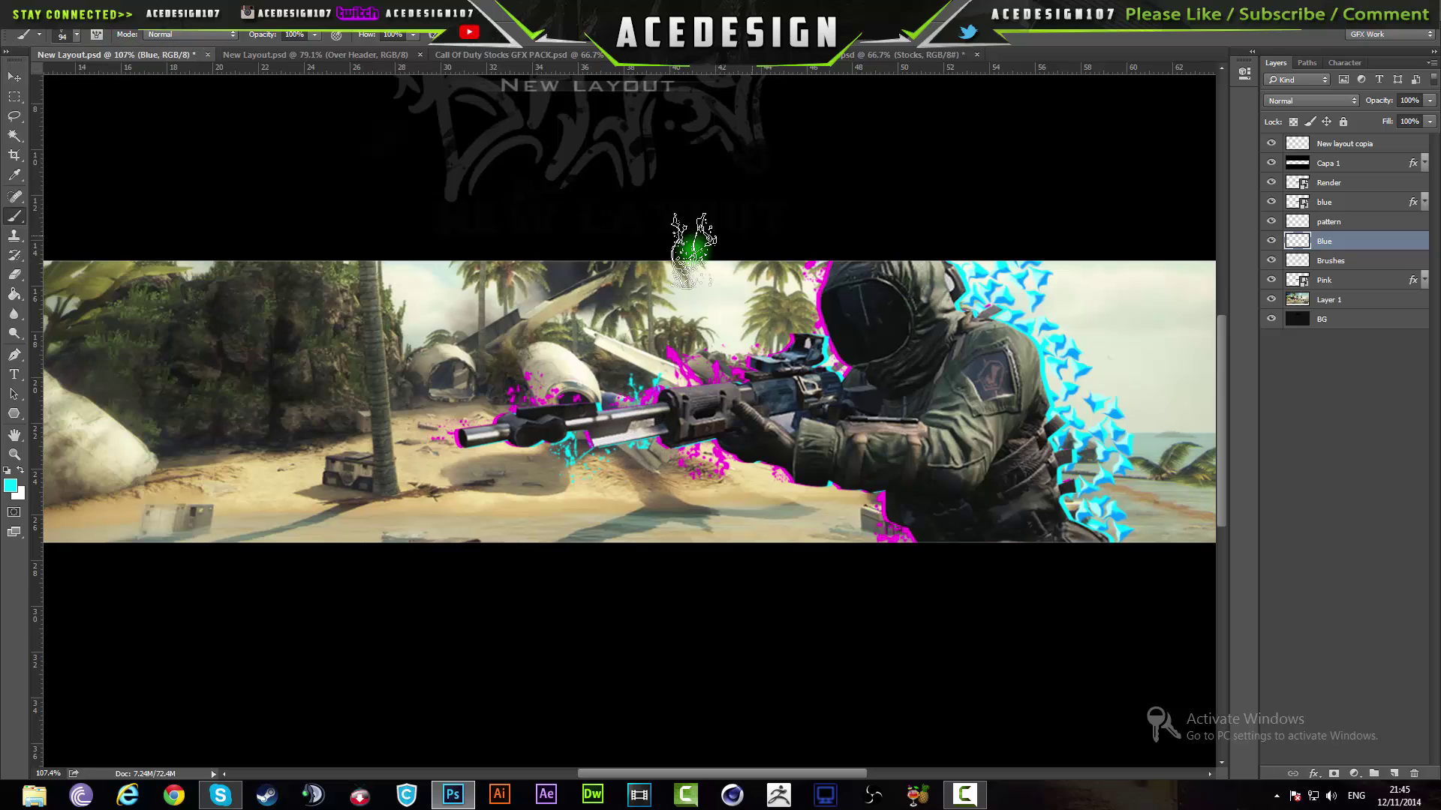
# Add small cyan splatters around the barrel with the 201 brush at 86 px and the 318 brush at 65 px.
pyautogui.click(71, 35)
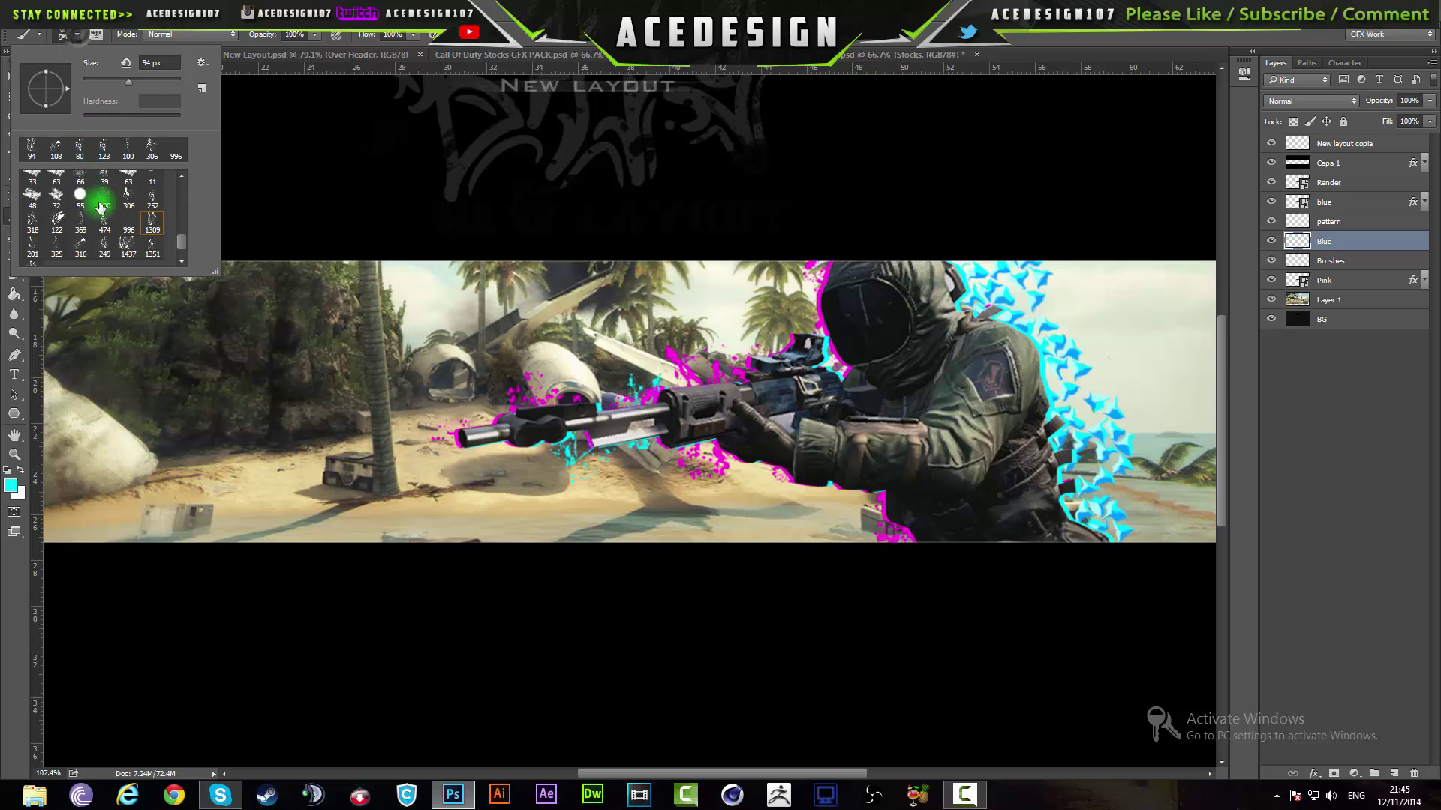
pyautogui.click(56, 222)
pyautogui.click(32, 246)
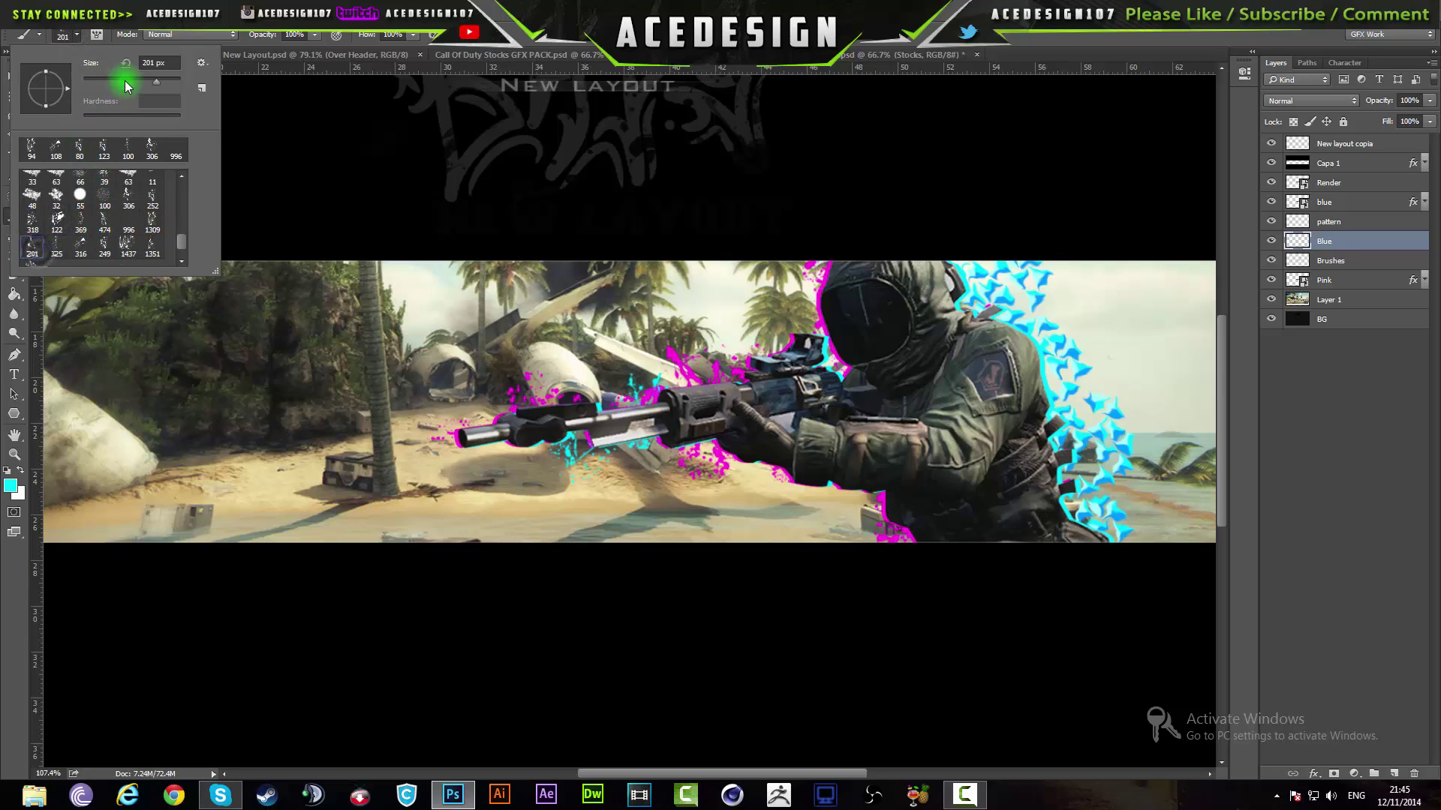
pyautogui.click(542, 443)
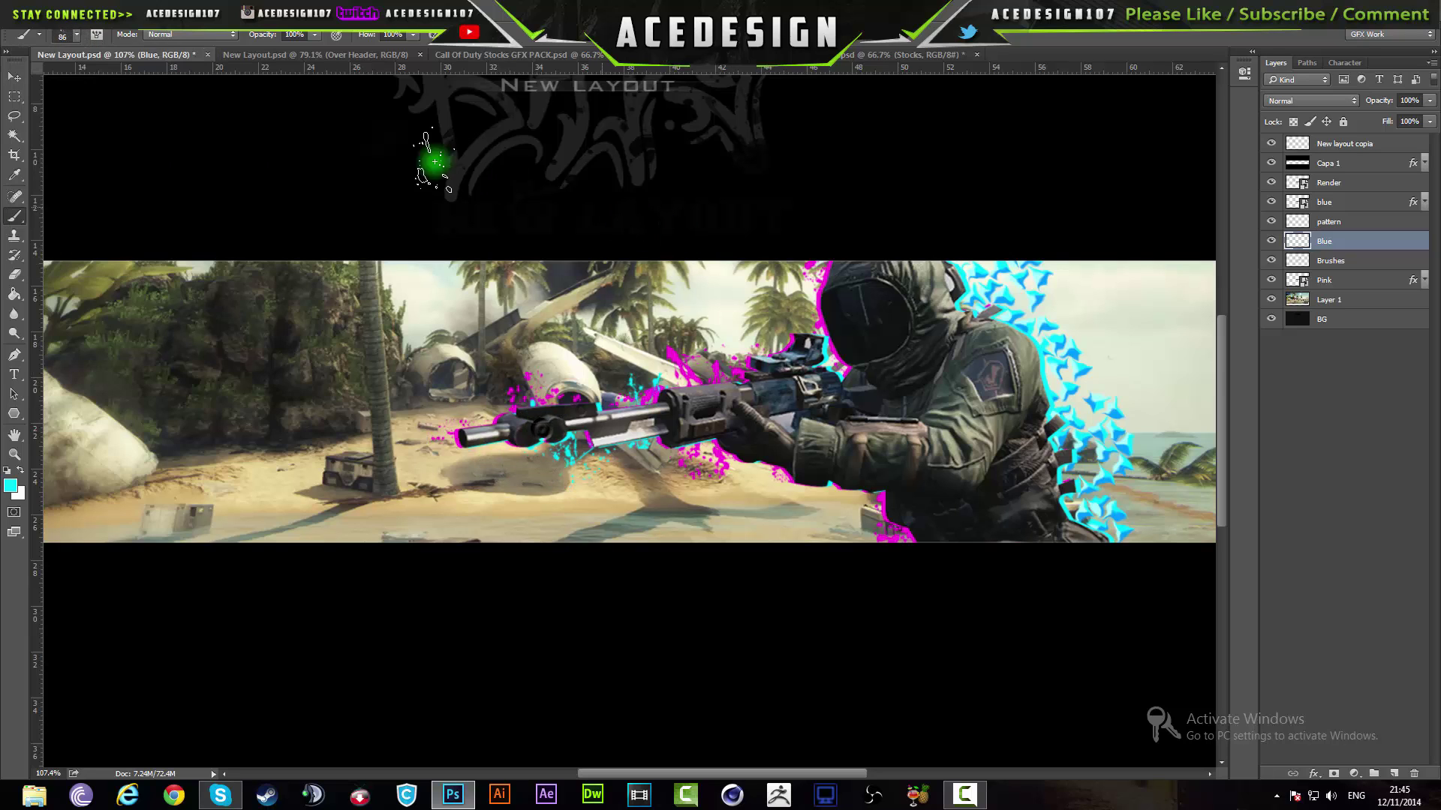
pyautogui.click(77, 36)
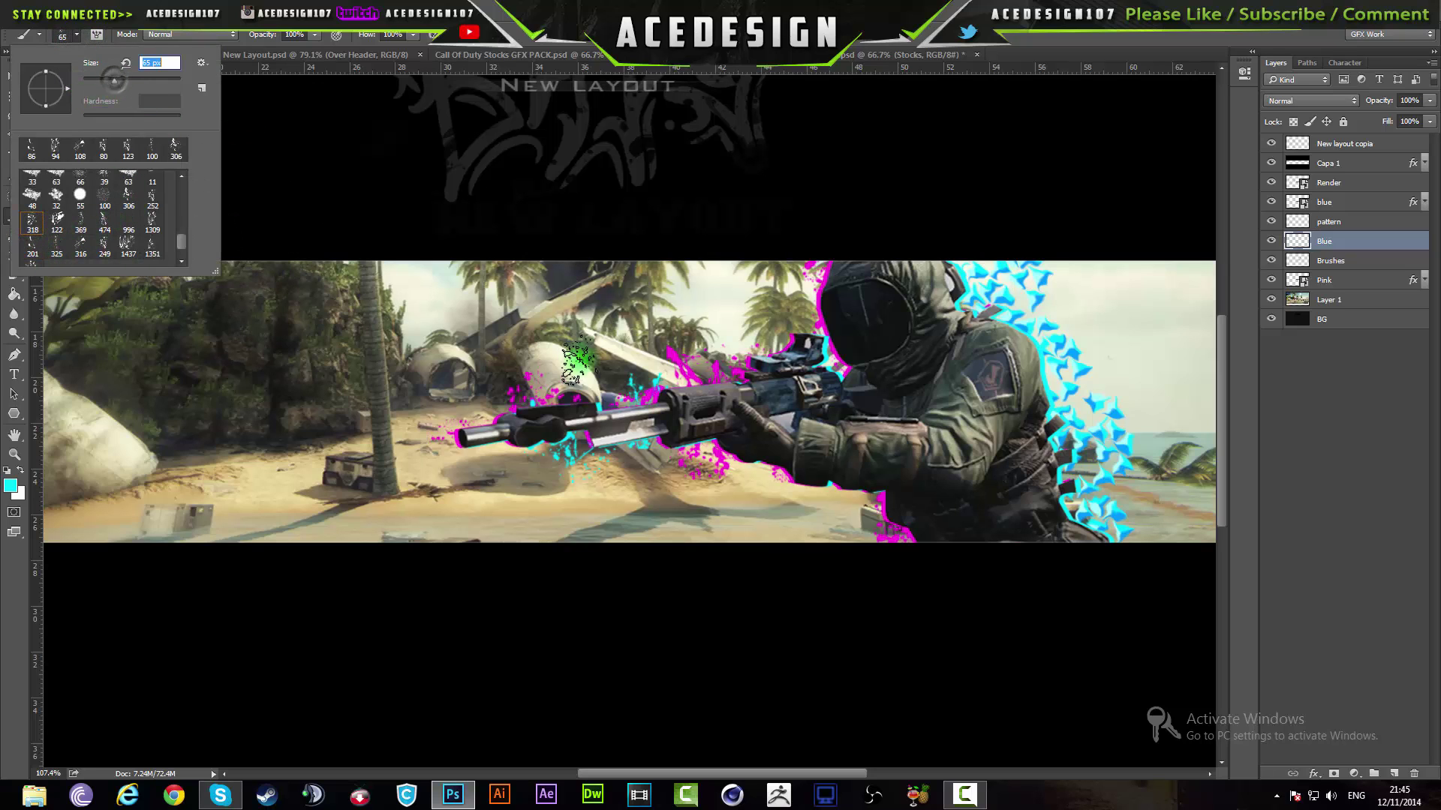
pyautogui.click(645, 412)
# Stamp cyan splatters along the rifle, by the scope and under the forearm with the 1309 brush at 88 px, undoing the last stamp at the muzzle.
pyautogui.click(66, 33)
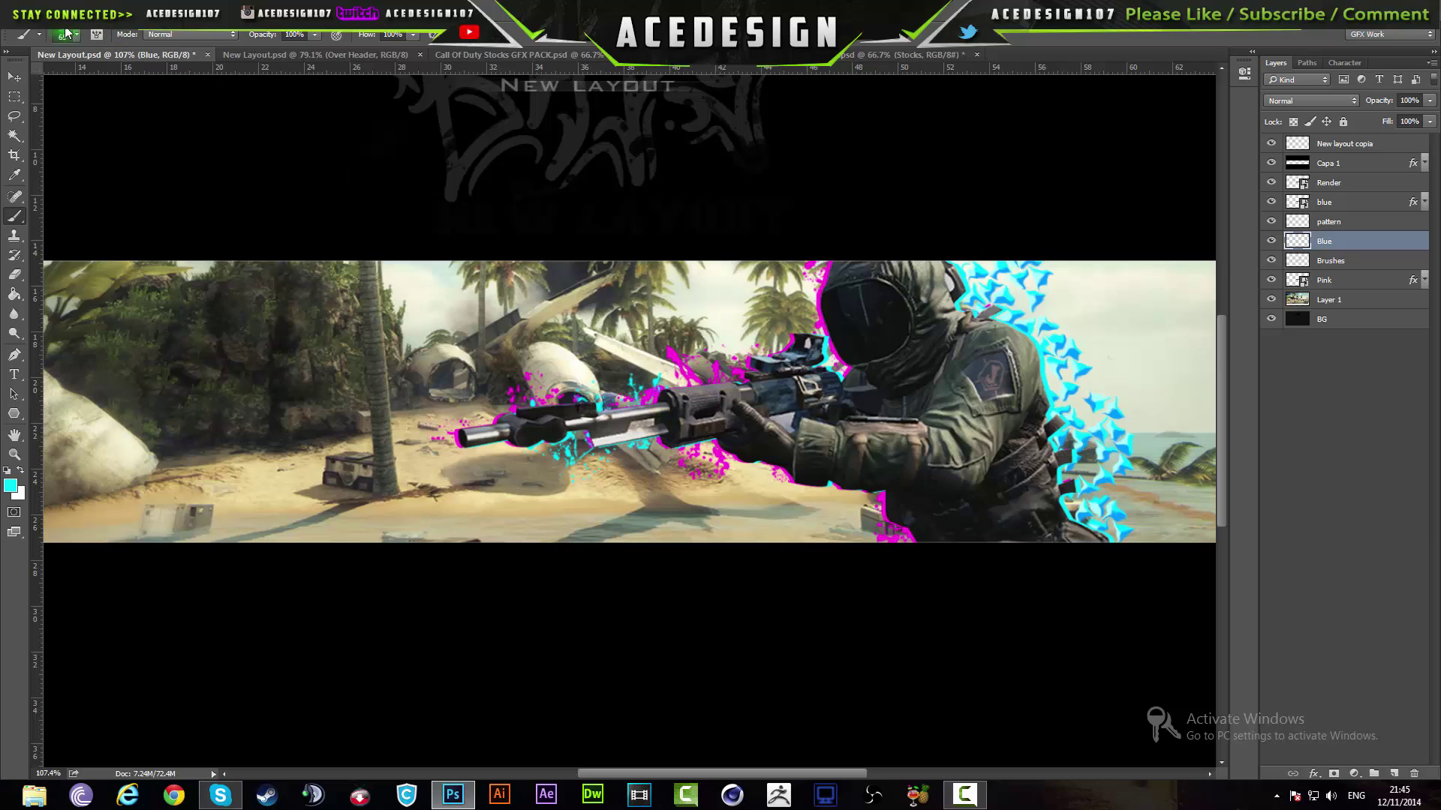
pyautogui.click(104, 223)
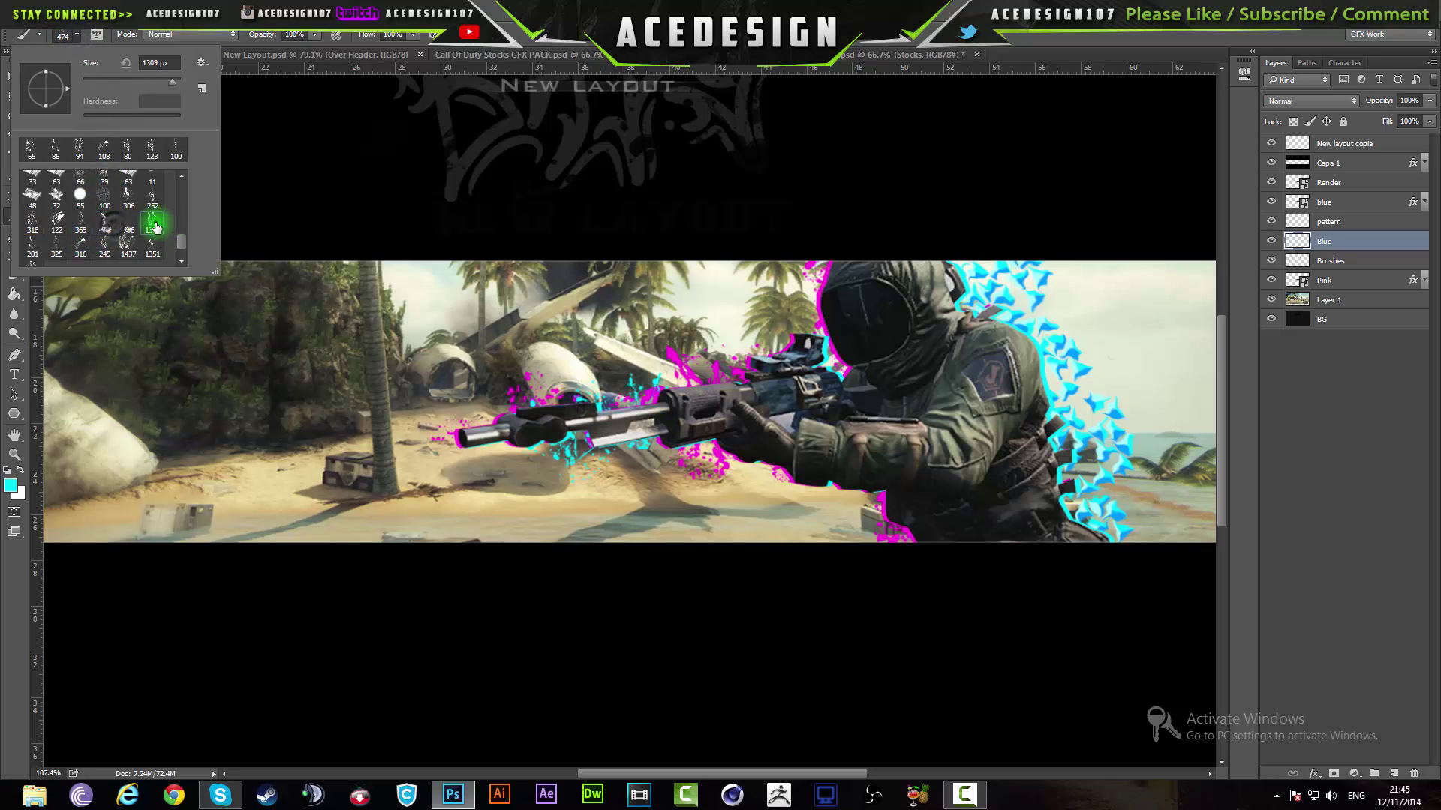
pyautogui.moveTo(128, 88); pyautogui.dragTo(126, 88)
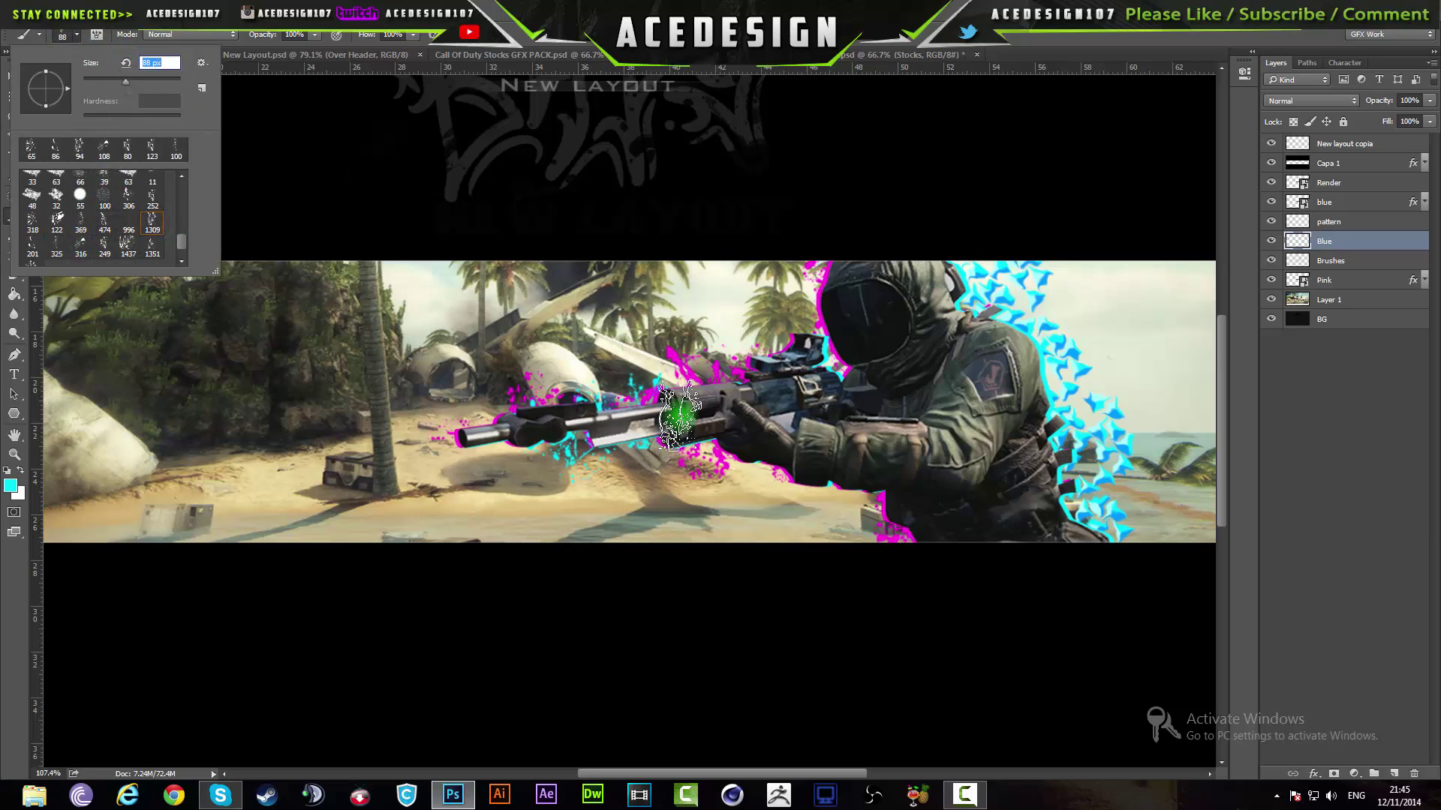
pyautogui.click(679, 417)
pyautogui.click(732, 401)
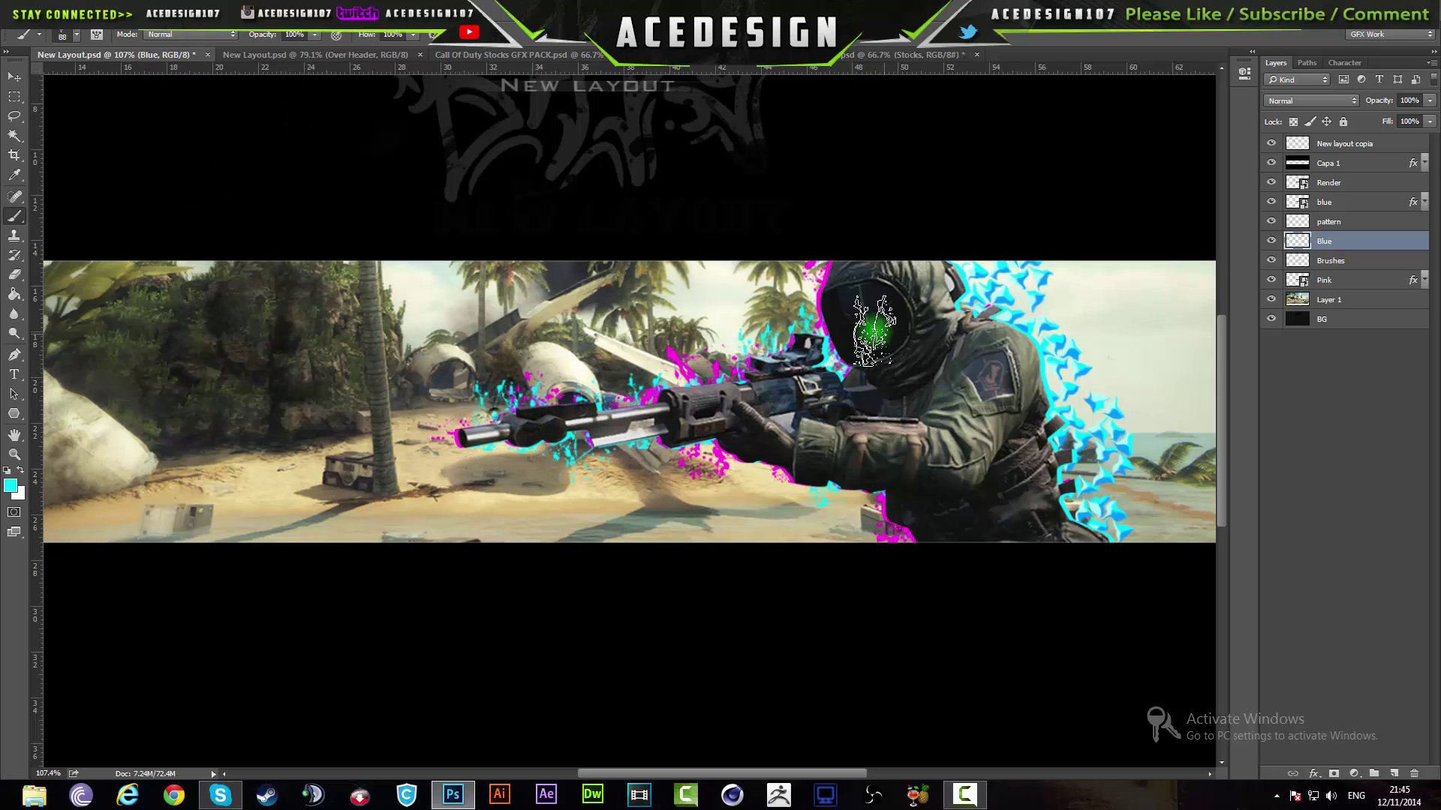
pyautogui.hotkey('ctrl', 'z')
# Stamp a cyan splatter over the muzzle on a new layer and transform it so its top sits lower against the barrel.
pyautogui.hotkey('ctrl', 'shift', 'n')
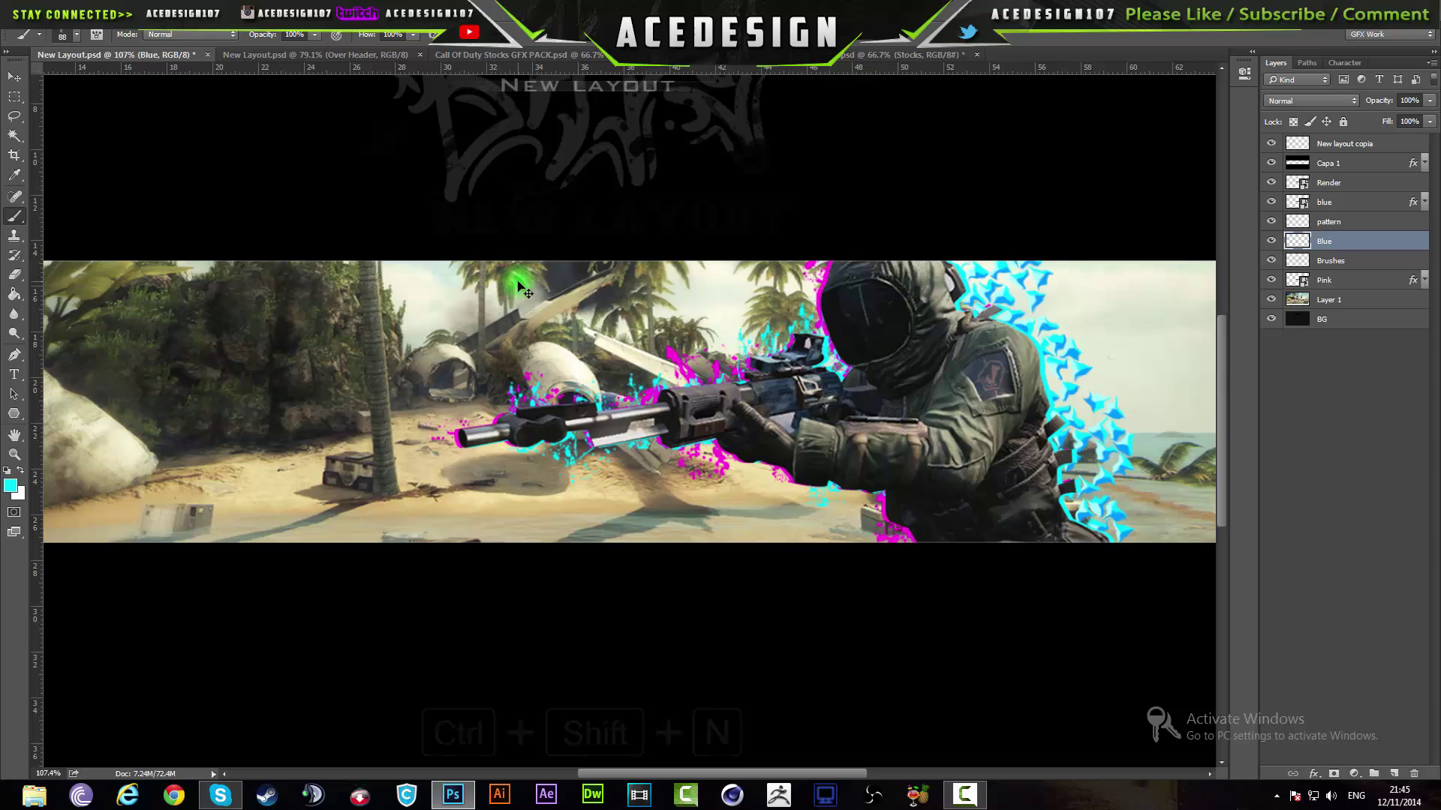
pyautogui.press('Return')
pyautogui.click(471, 416)
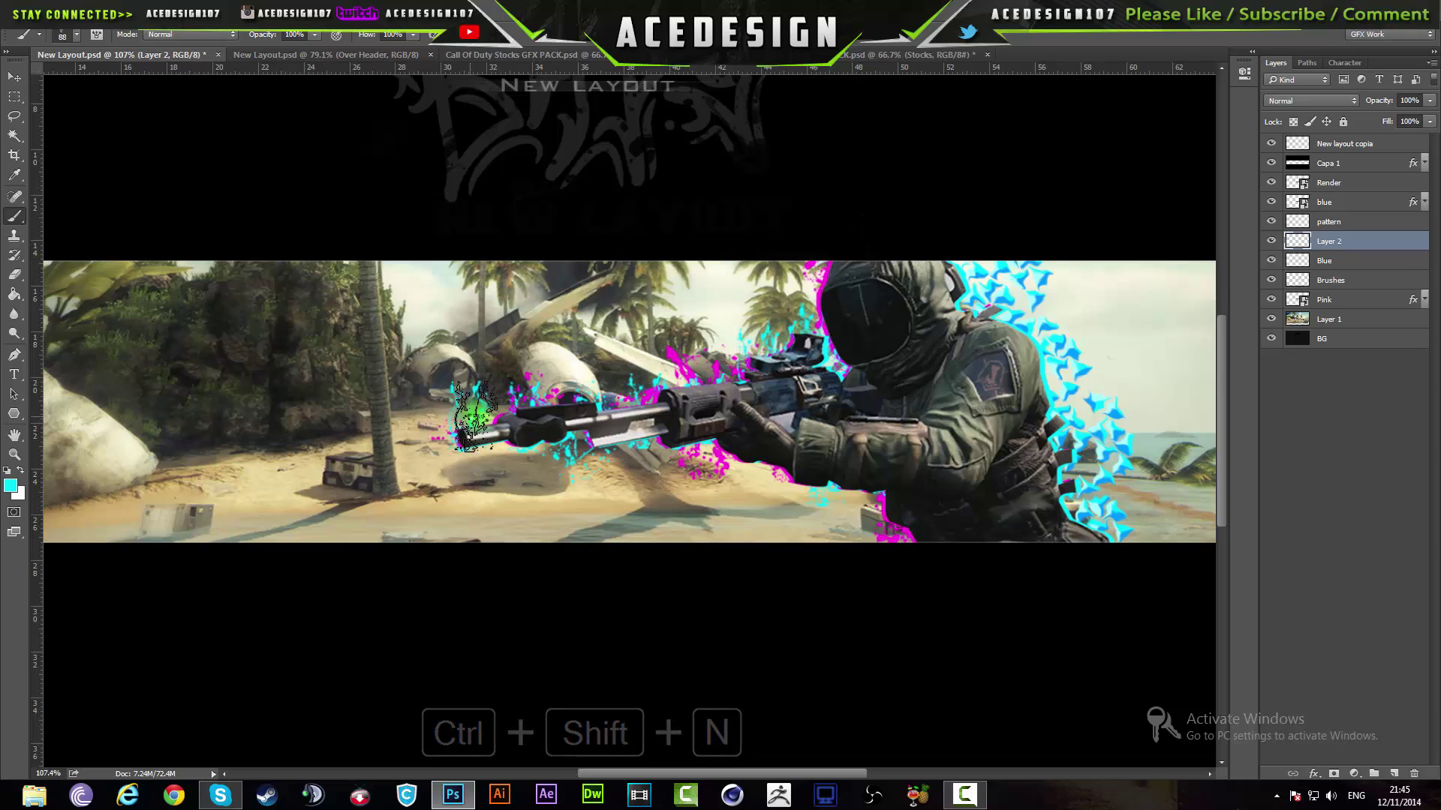
pyautogui.hotkey('ctrl', 't')
pyautogui.moveTo(492, 384); pyautogui.dragTo(492, 414)
pyautogui.press('Return')
pyautogui.press('b')
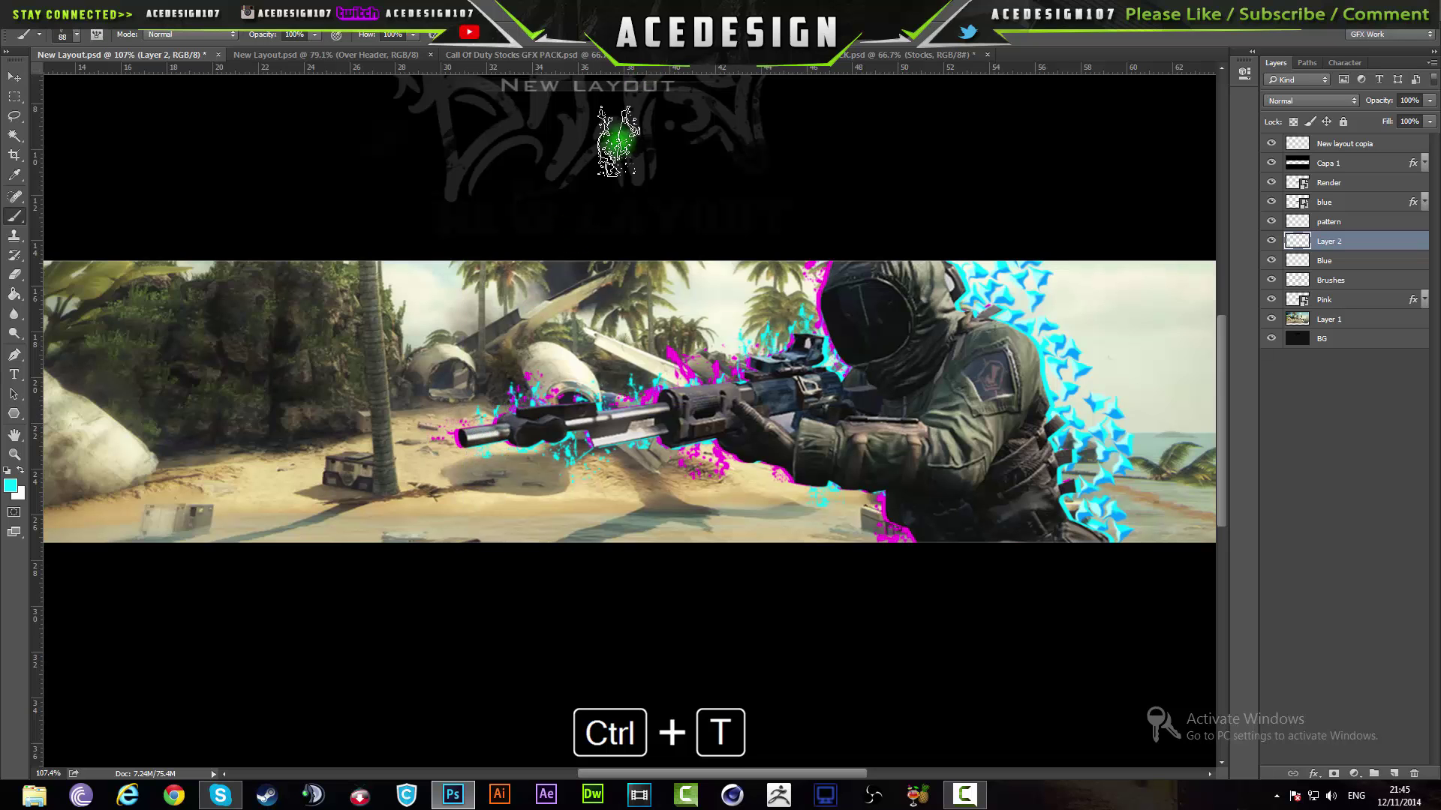
# Merge the muzzle splatter layer down into the Blue layer.
pyautogui.scroll(-3, 276, 482)
pyautogui.scroll(2, 630, 420)
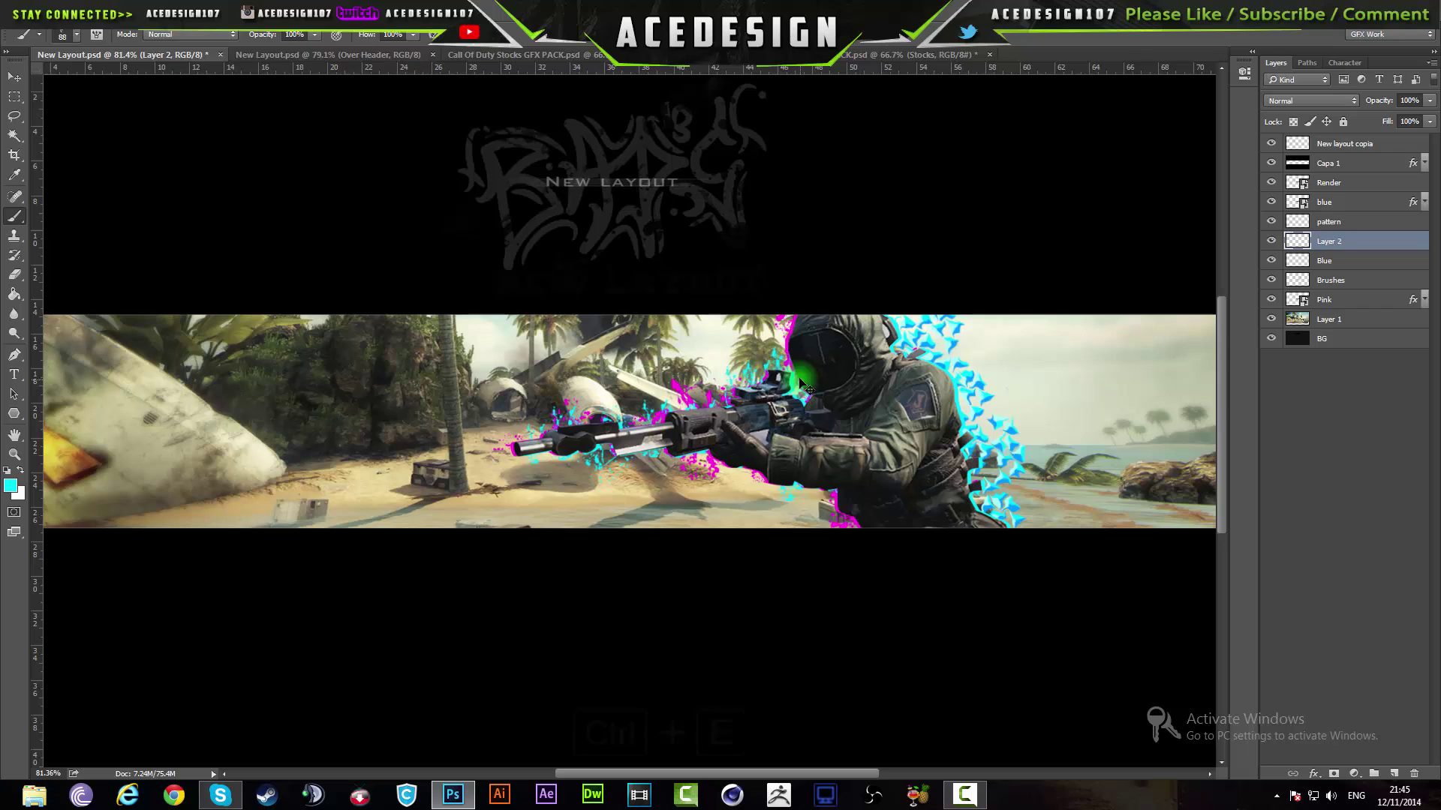
pyautogui.hotkey('ctrl', 'e')
pyautogui.scroll(3, 806, 388)
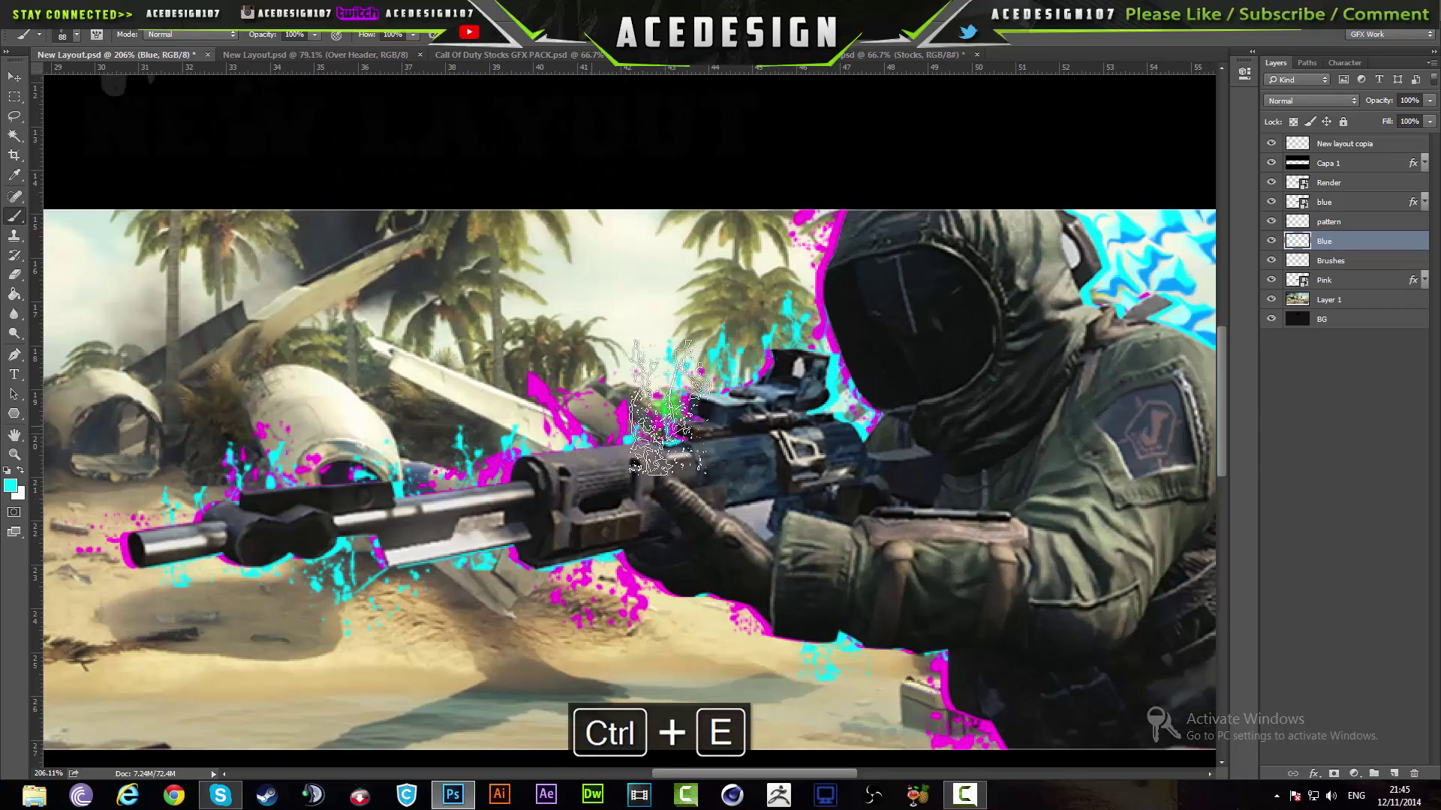
pyautogui.scroll(-5, 668, 409)
pyautogui.scroll(1, 664, 417)
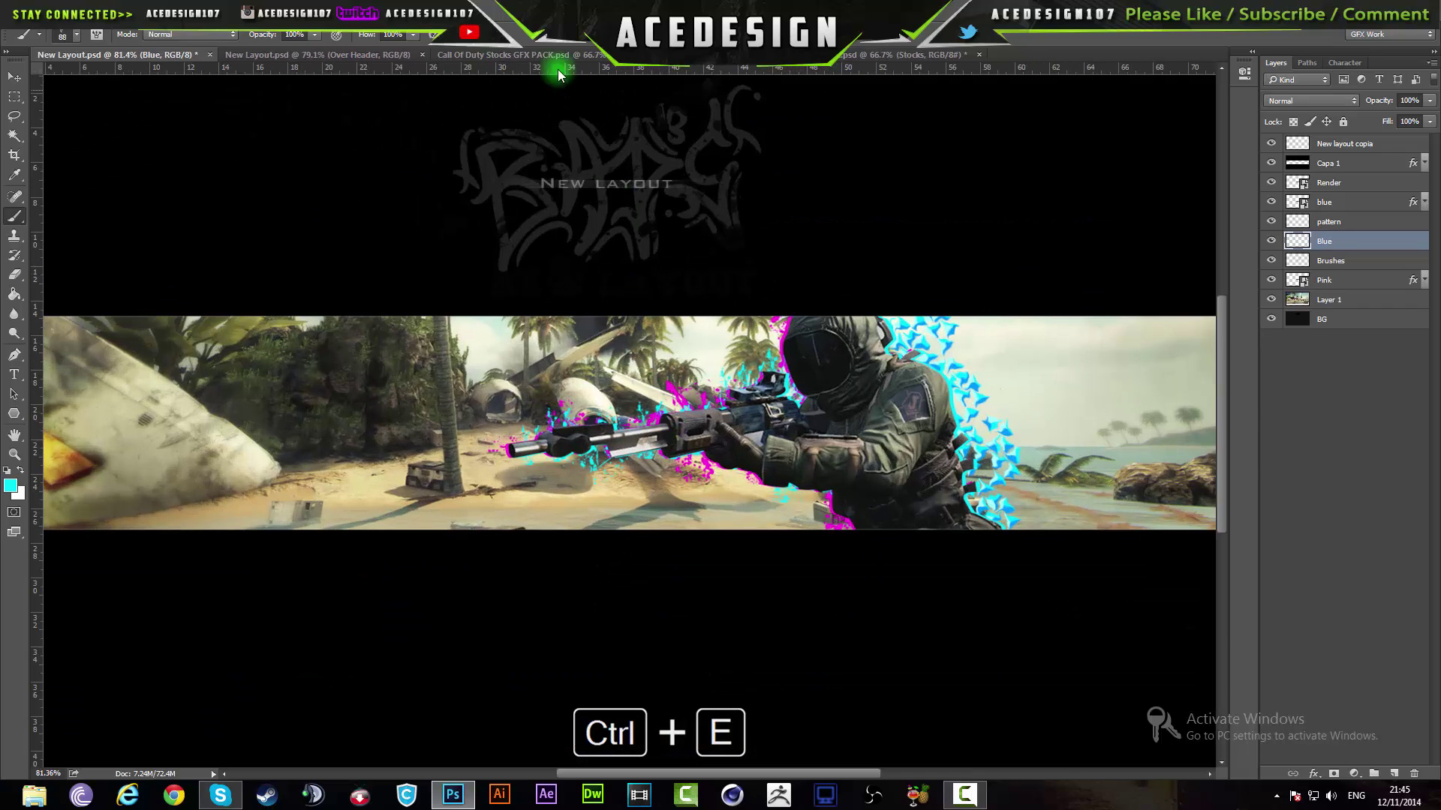
# Compare the splatters around the soldier with the finished SOAR WHIZ banner in the other New Layout.psd document.
pyautogui.click(391, 54)
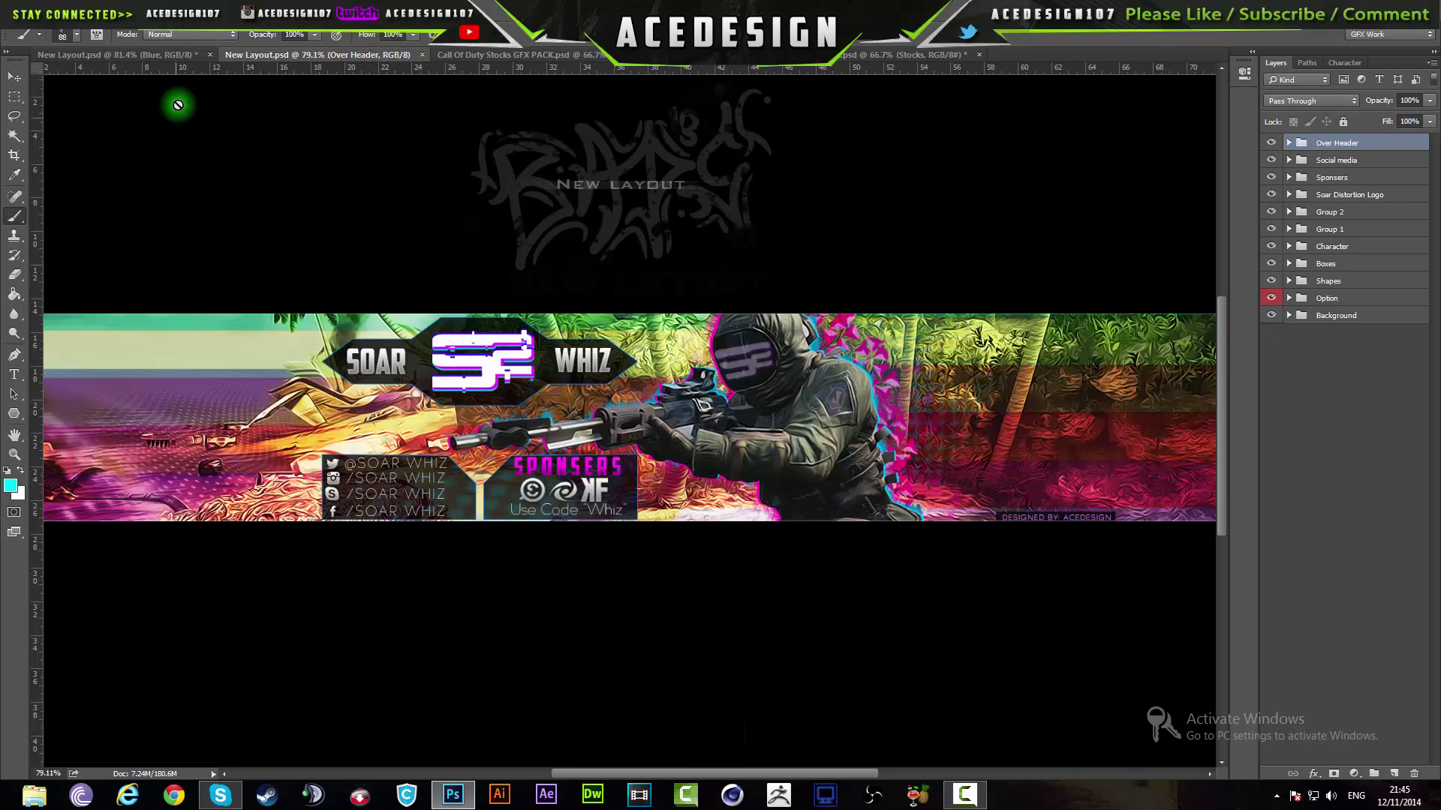
pyautogui.click(114, 56)
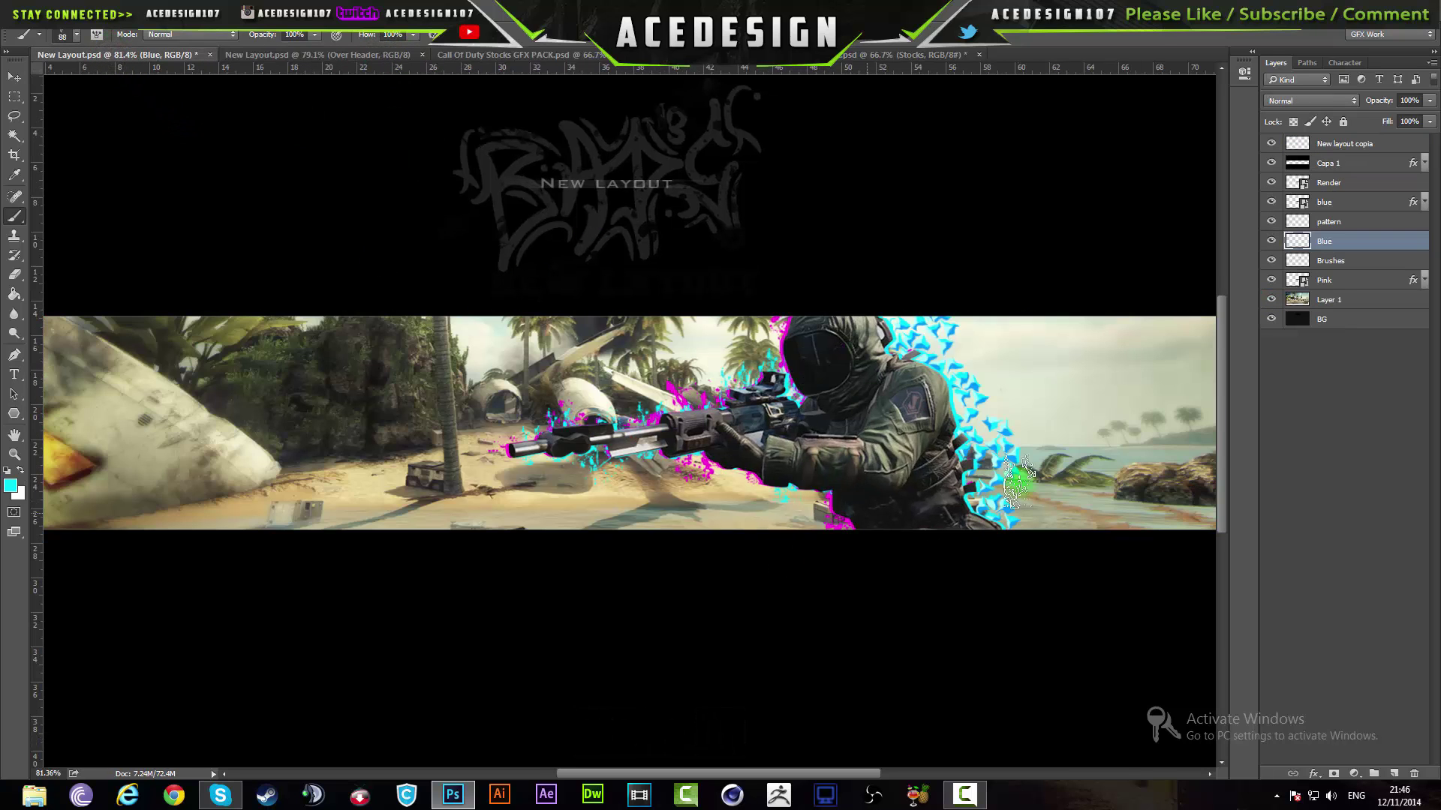
pyautogui.scroll(-1, 817, 424)
pyautogui.scroll(1, 750, 416)
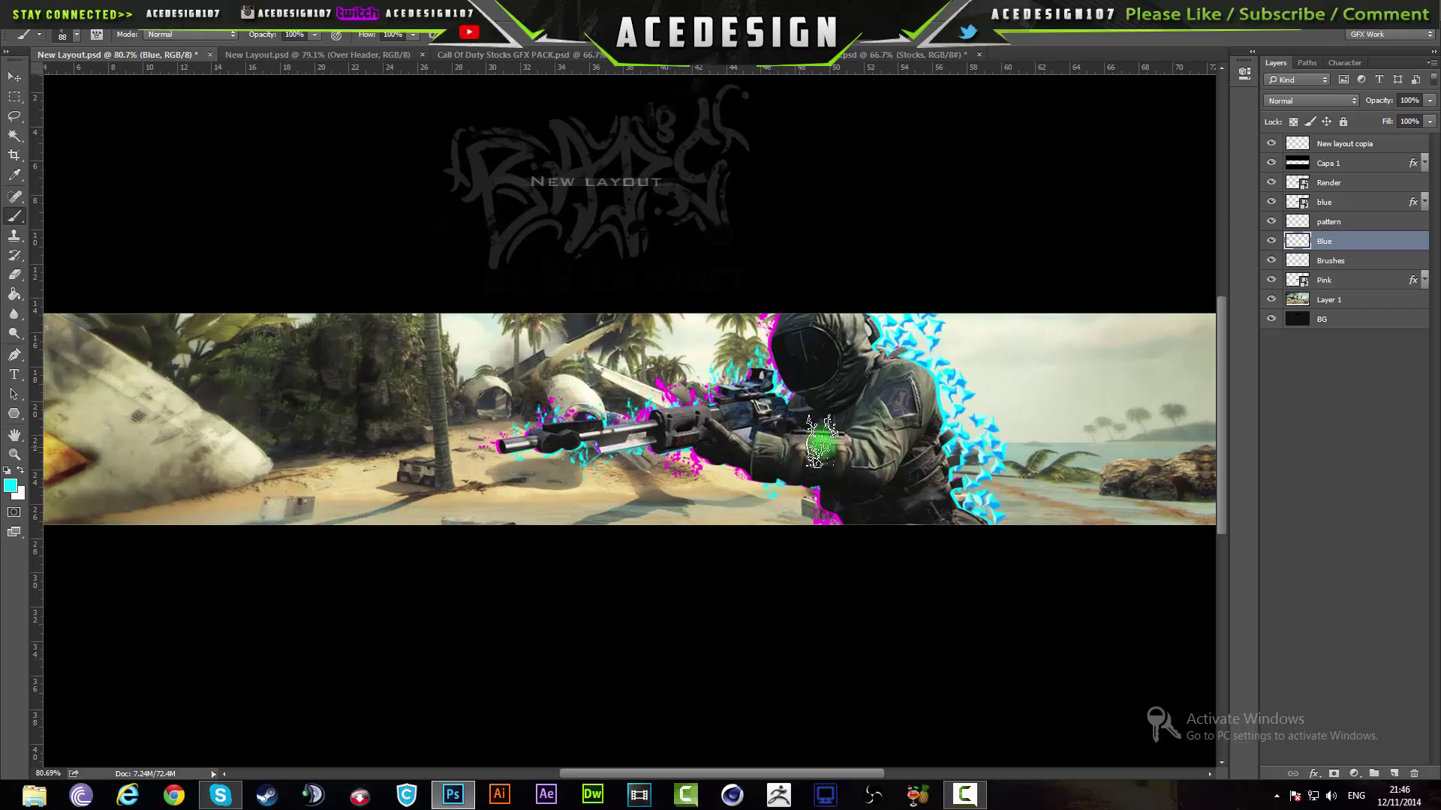
pyautogui.scroll(-1, 666, 407)
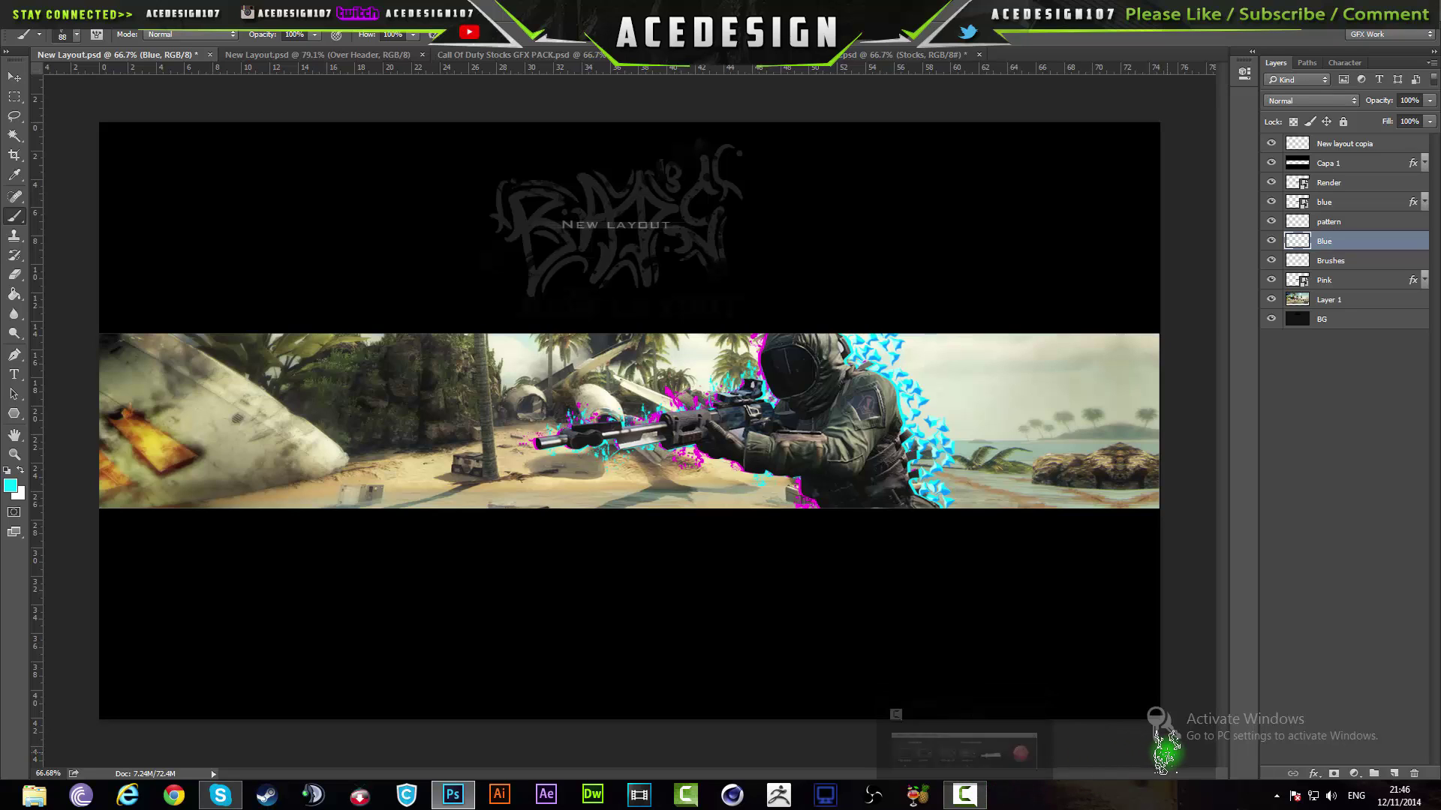
pyautogui.click(10, 78)
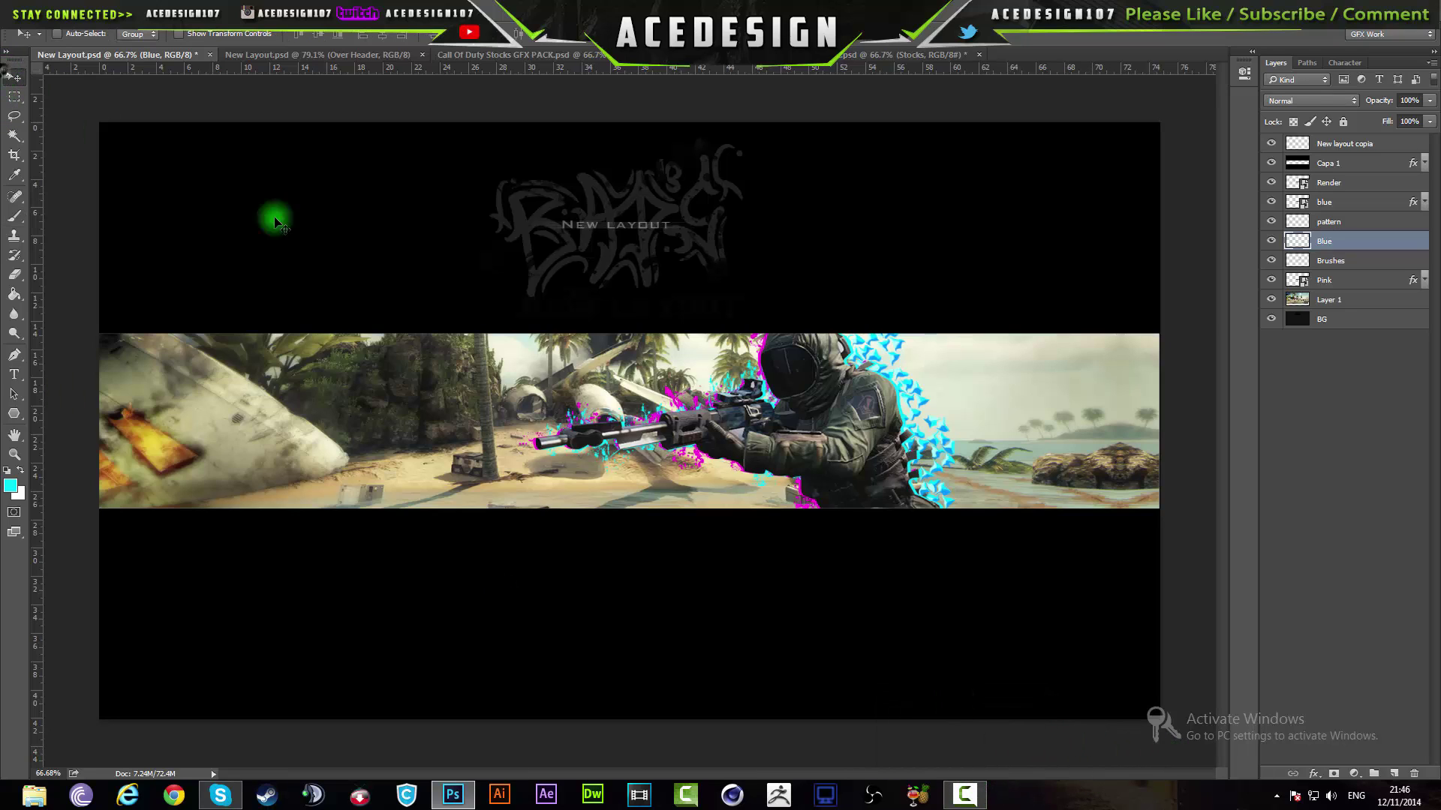
pyautogui.moveTo(972, 801)
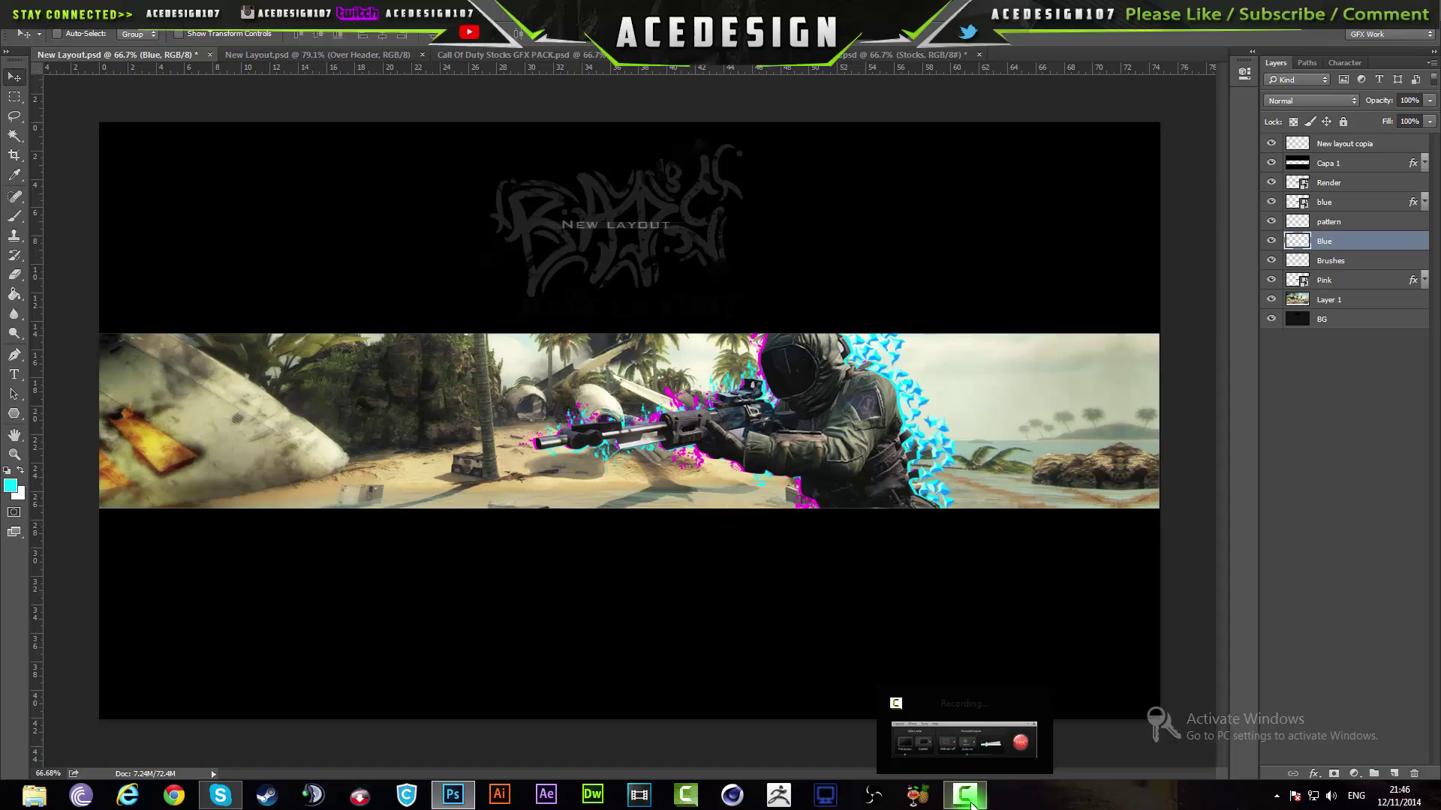